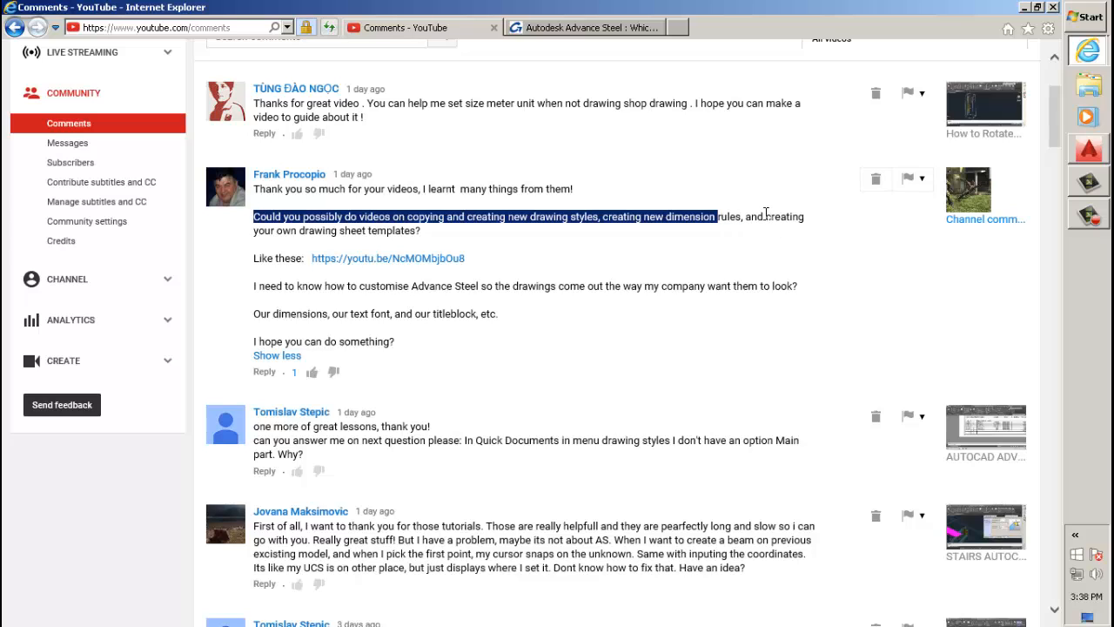
Read the viewer comment asking for videos on drawing styles, dimension rules, drawing sheet templates and customised title blocks
mouse_move(765, 216)
left_mouse_down()
mouse_move(636, 270)
mouse_move(392, 260)
mouse_move(427, 235)
left_mouse_up()
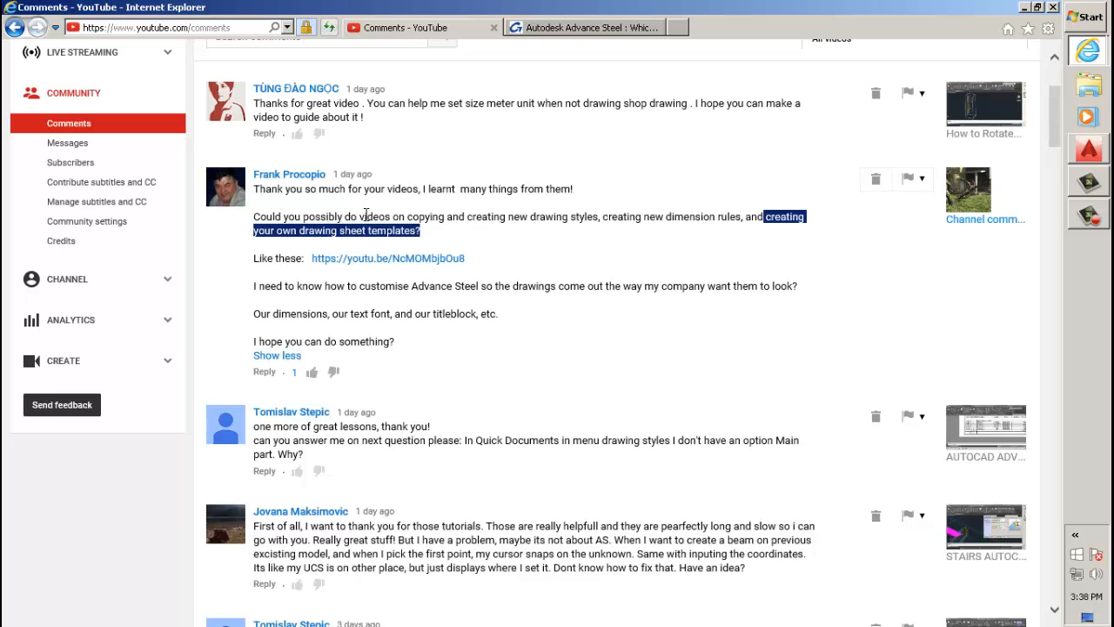
left_click_drag(284, 216, 745, 217)
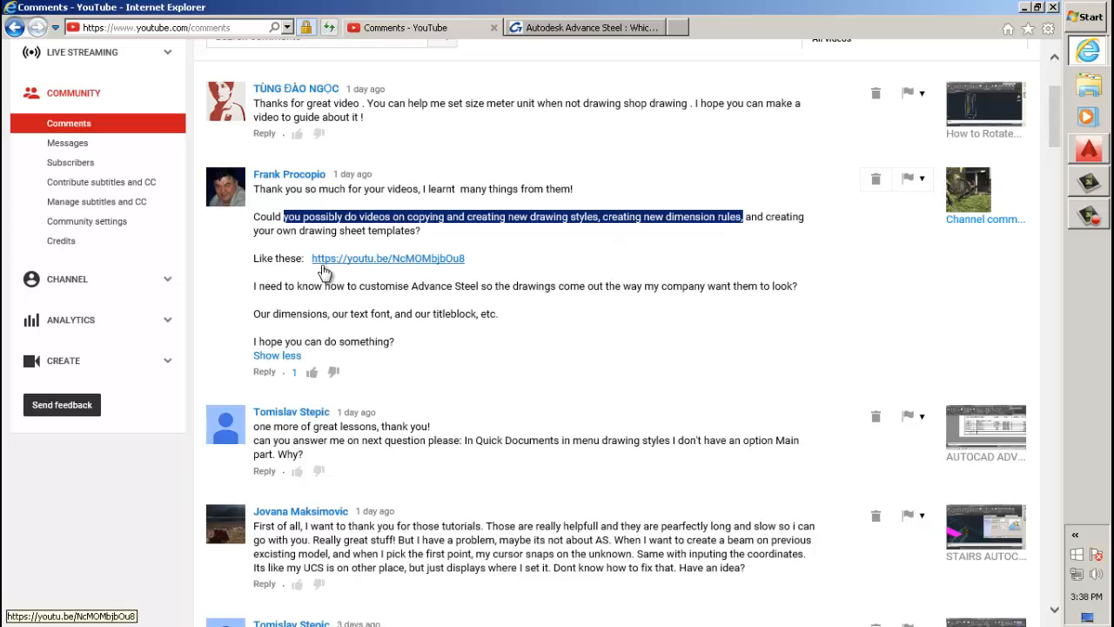
left_click_drag(257, 286, 694, 297)
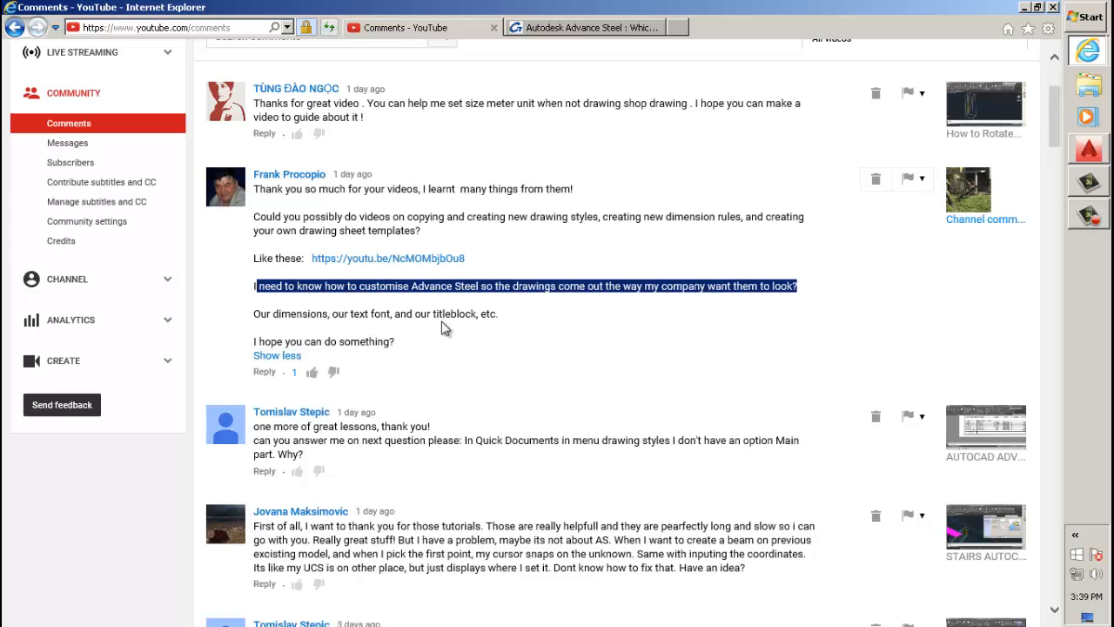
left_click_drag(432, 313, 515, 315)
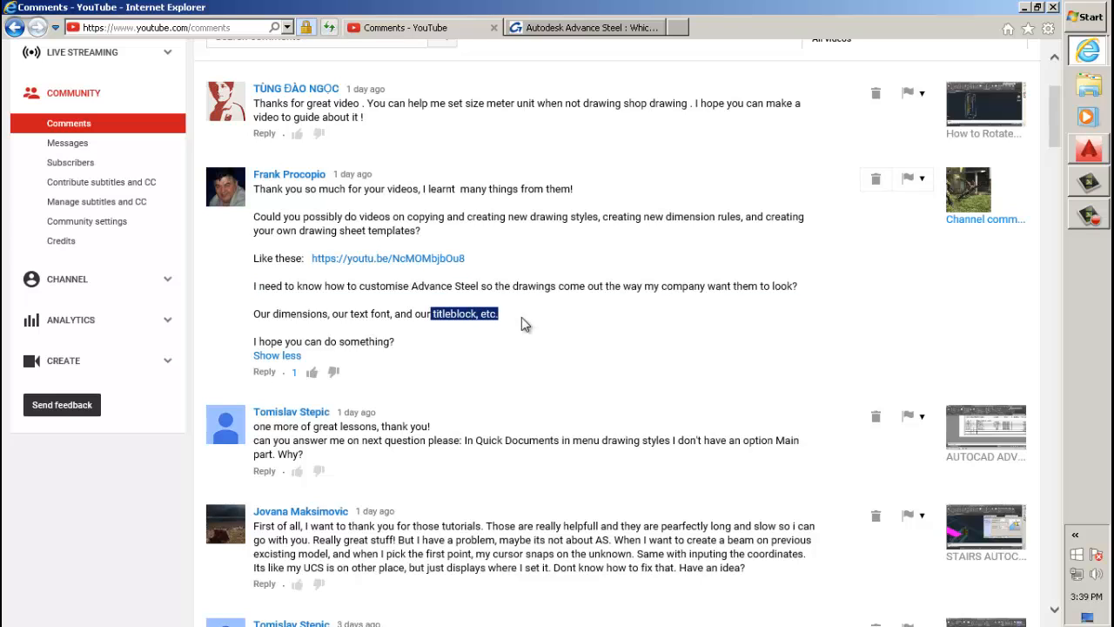
left_click(437, 286)
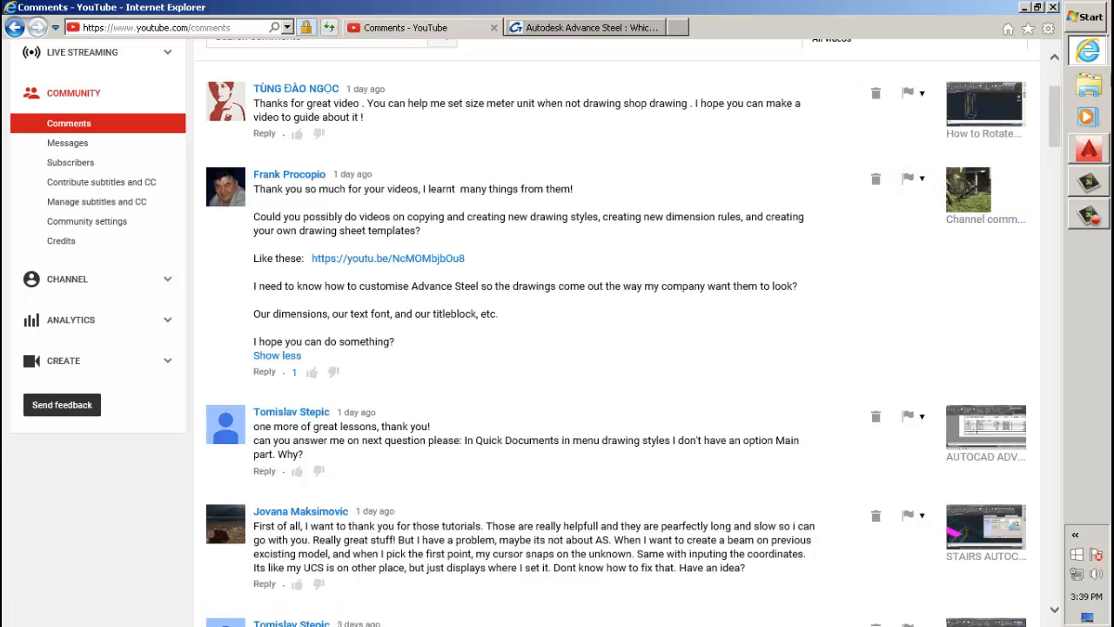
mouse_move(1102, 164)
left_click_drag(740, 217, 646, 221)
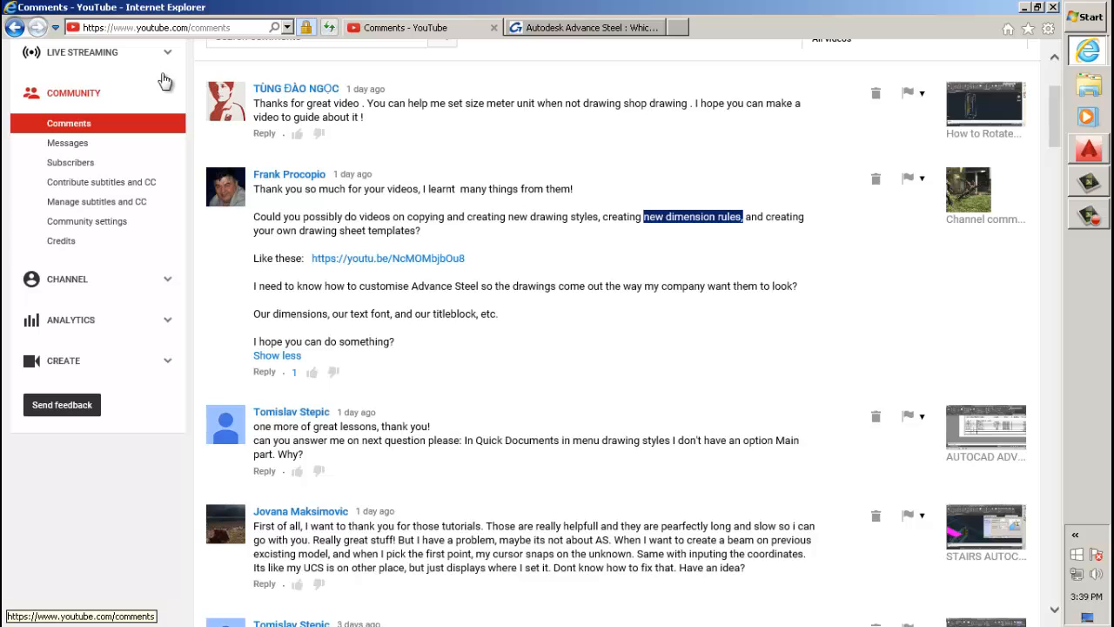
Switch to AutoCAD and start editing the default prototypes to show the Prototypes folder
left_click(1100, 153)
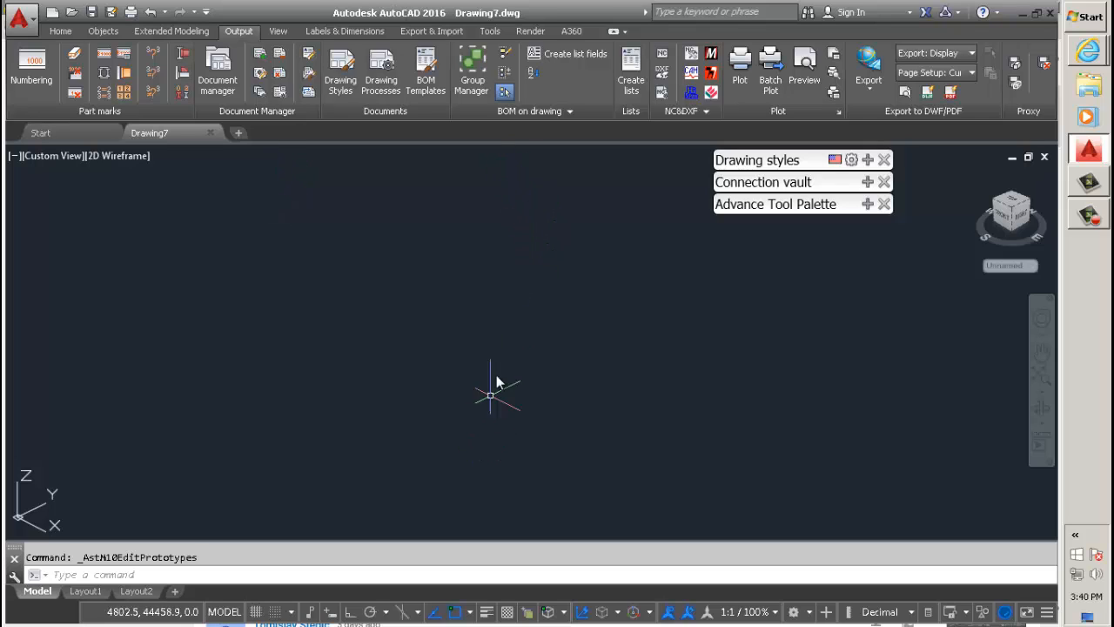
left_click(310, 76)
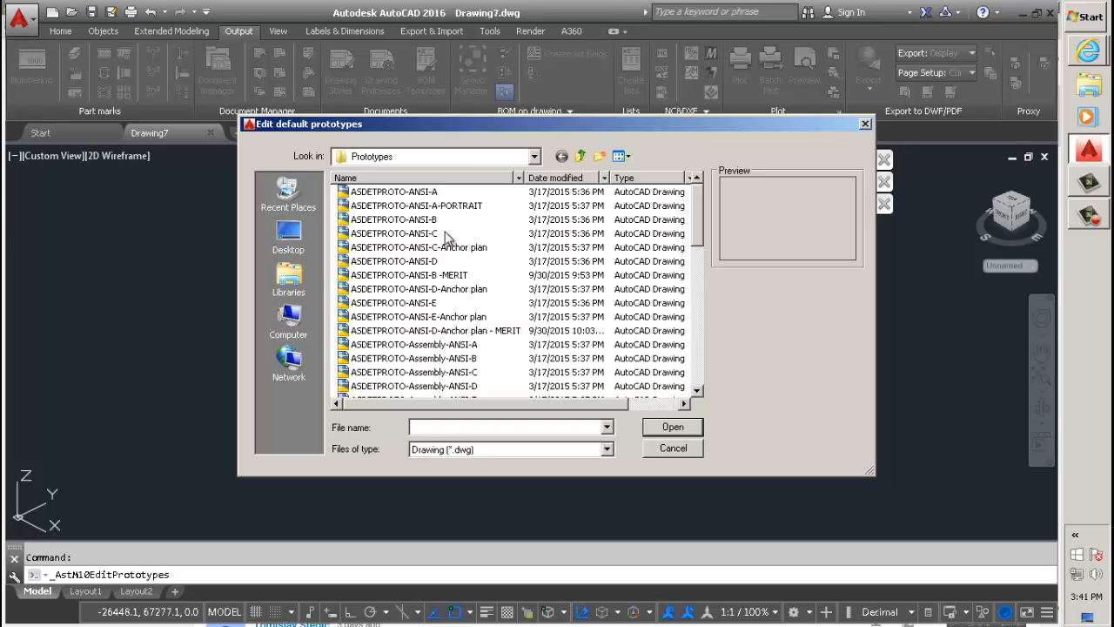
Look through the prototype drawings and preview the MERIT, mm_ASDETPROTO-ANSI-B and ASDETPROTO-Assembly-ANSI-D files
left_click(444, 277)
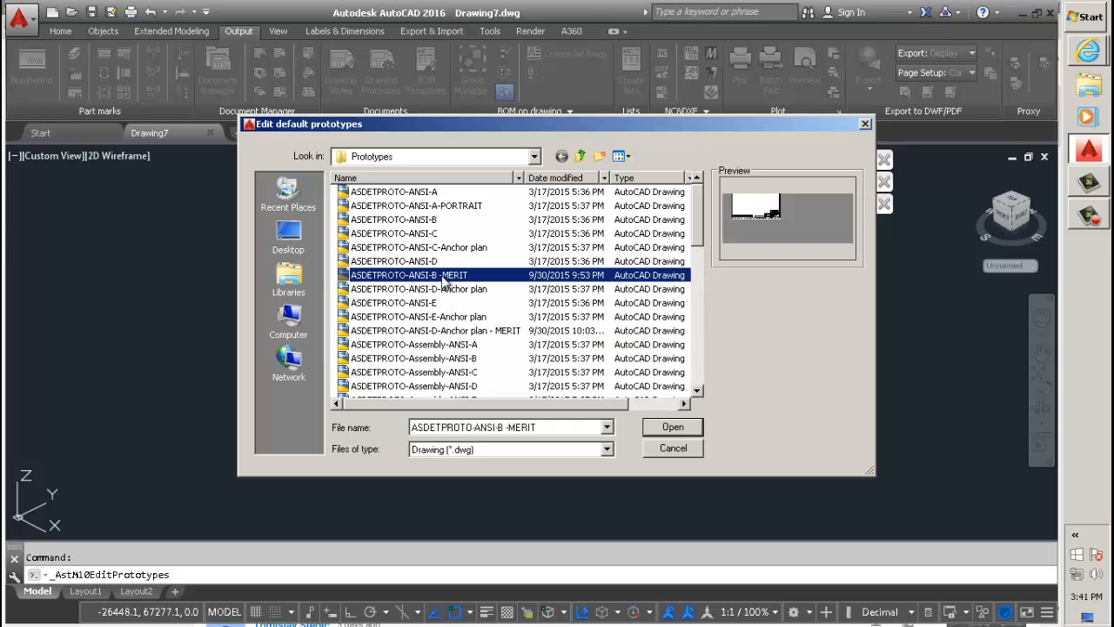
left_click(500, 332)
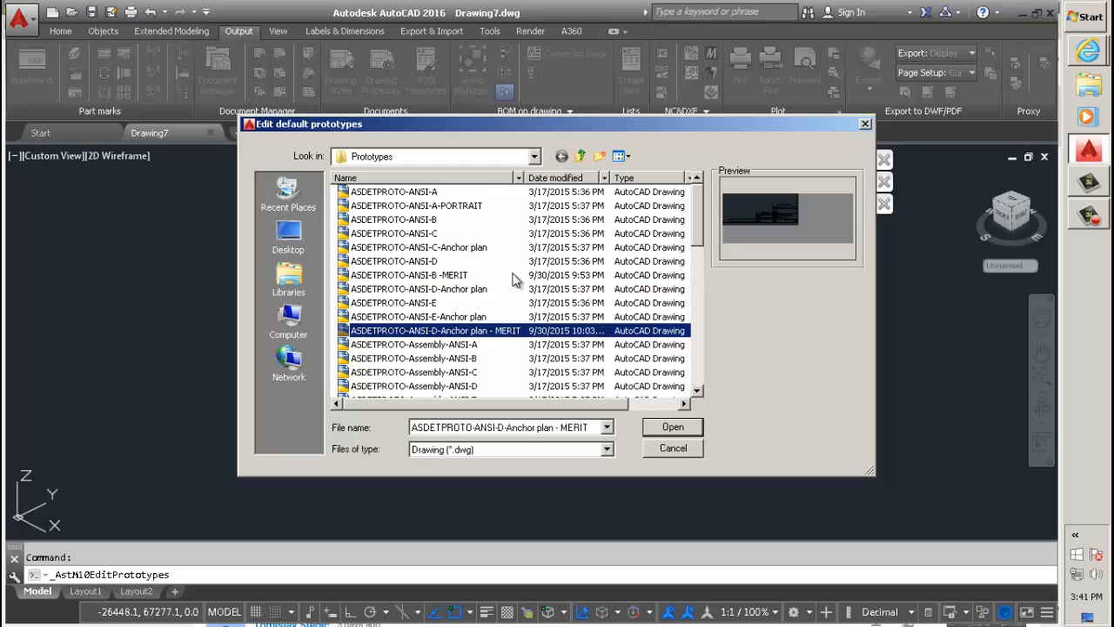
scroll(514, 279, "down", 5)
scroll(513, 281, "down", 2)
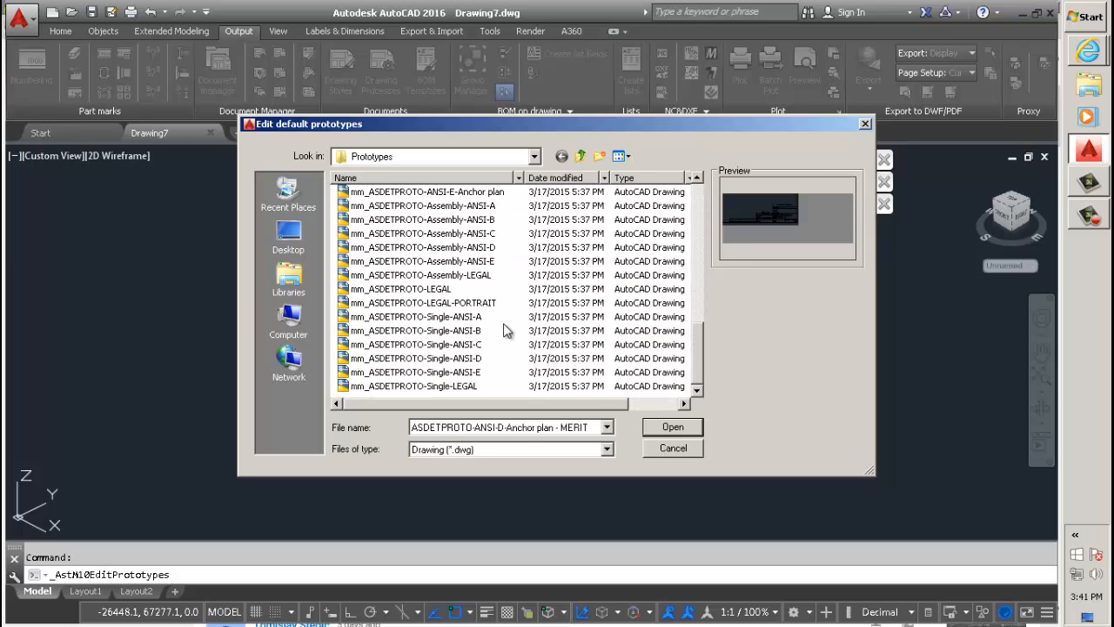
scroll(509, 330, "up", 3)
scroll(510, 327, "down", 2)
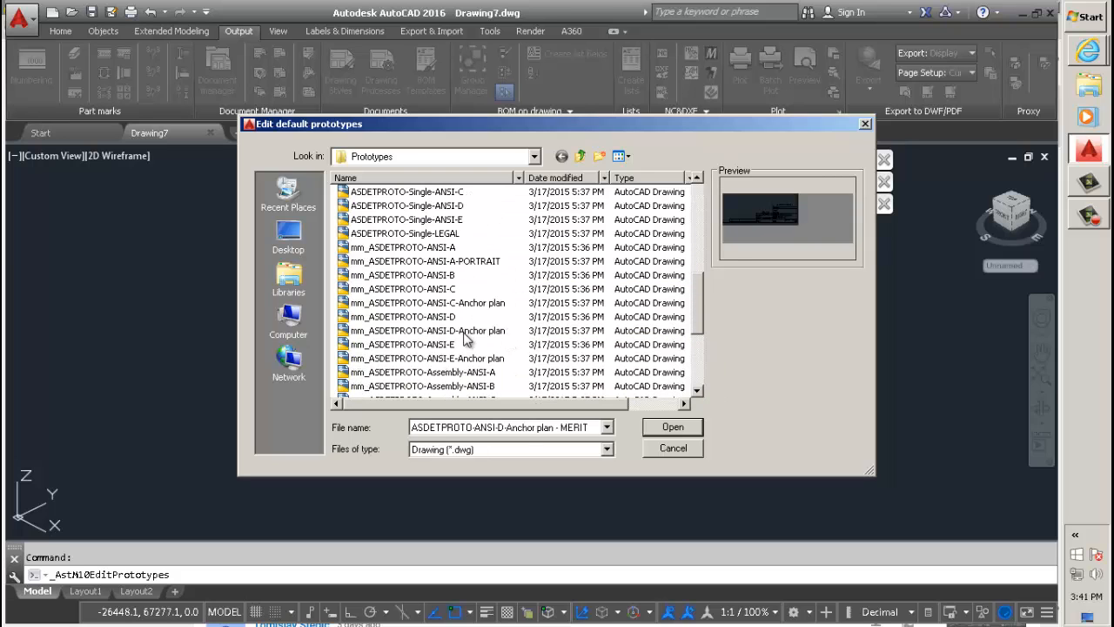
left_click(362, 279)
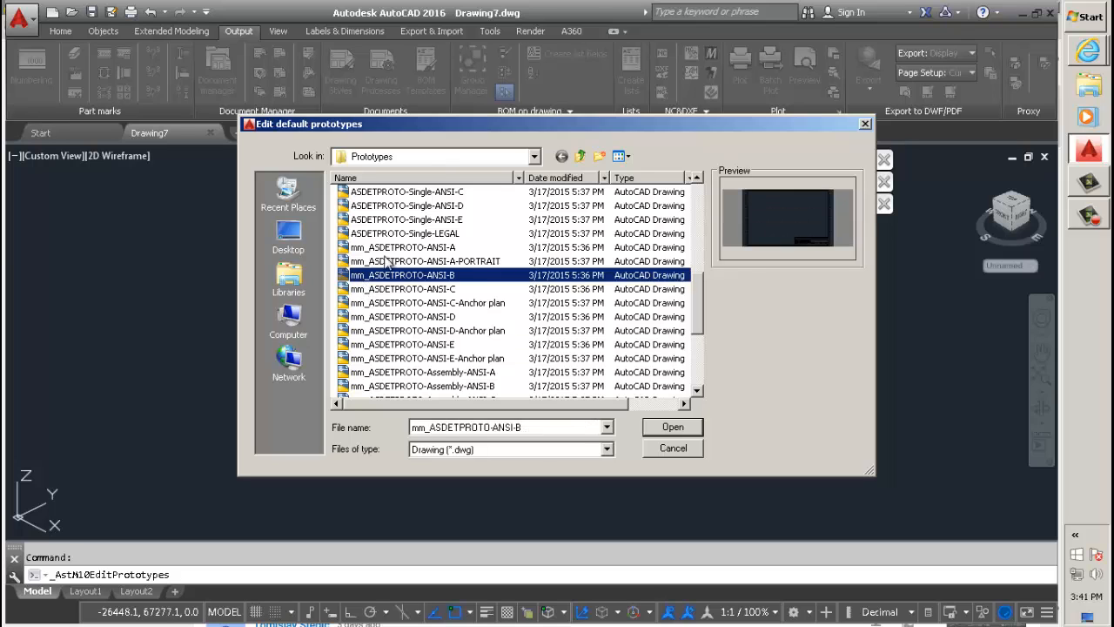
scroll(390, 254, "up", 3)
scroll(392, 250, "down", 4)
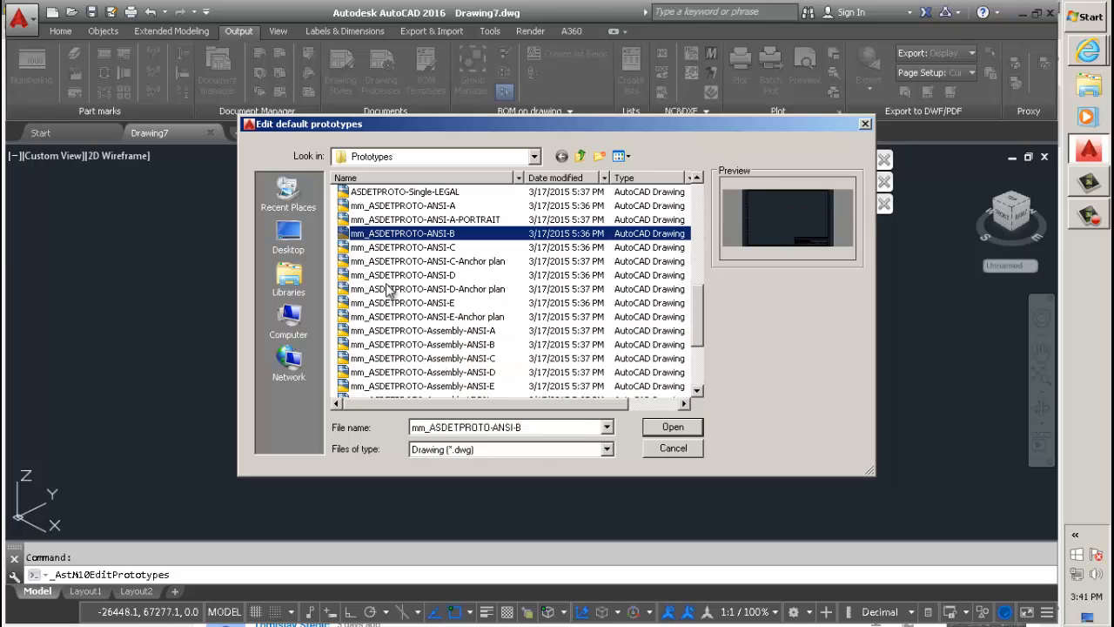
scroll(390, 290, "up", 4)
left_click(393, 221)
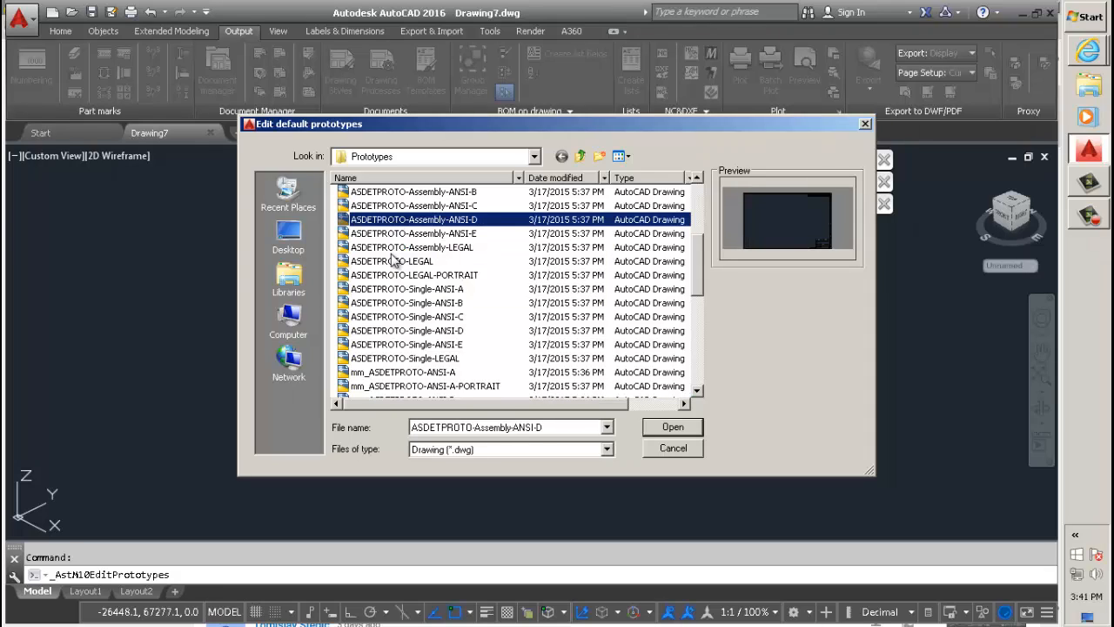
scroll(379, 278, "down", 1)
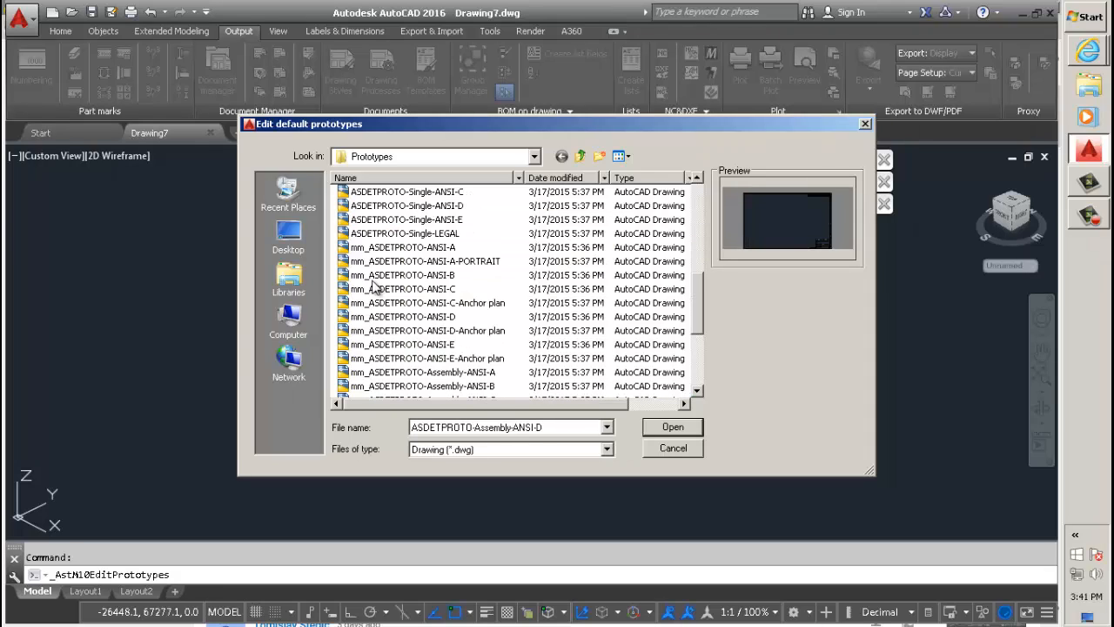
scroll(373, 288, "down", 2)
scroll(379, 340, "up", 5)
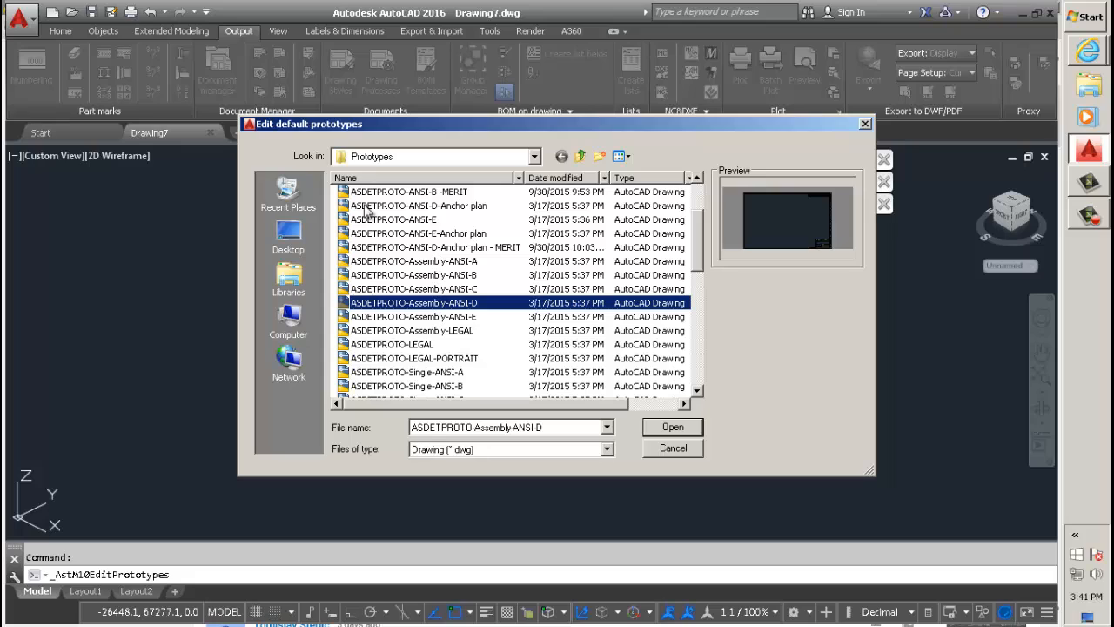
scroll(496, 265, "up", 2)
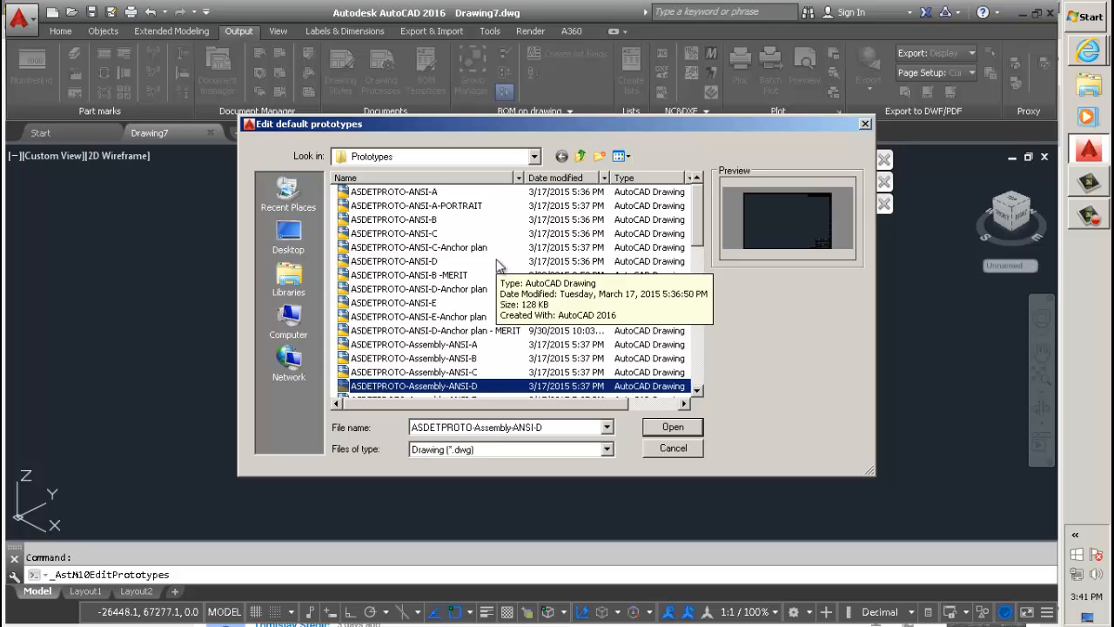
Duplicate the ASDETPROTO-ANSI-B prototype drawing within the Prototypes folder
left_click(426, 221)
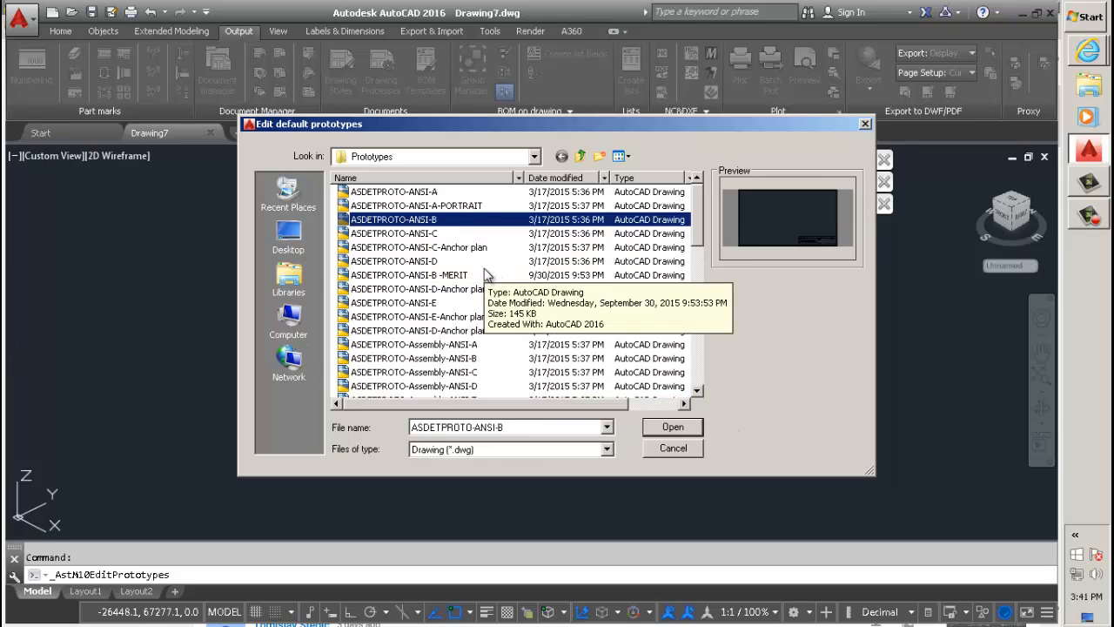
right_click(433, 221)
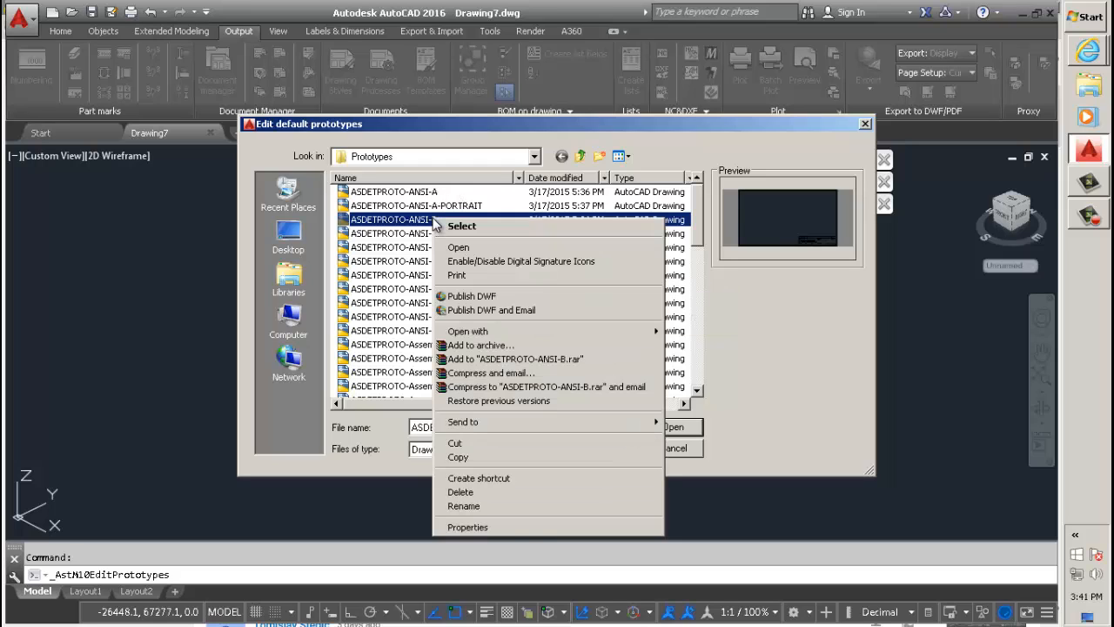
left_click(512, 459)
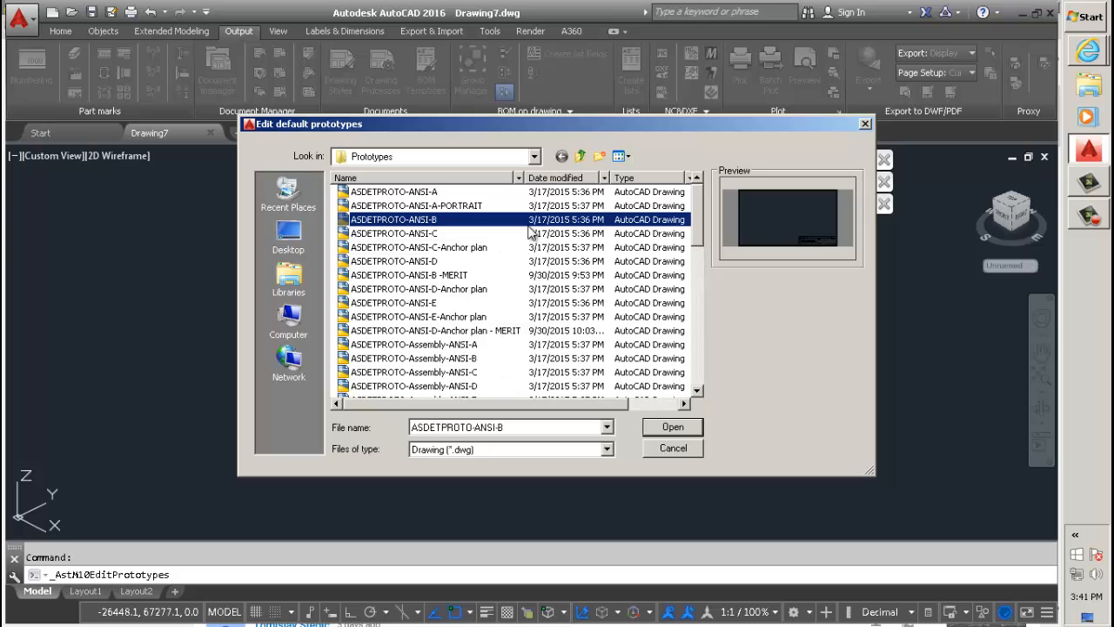
right_click(512, 264)
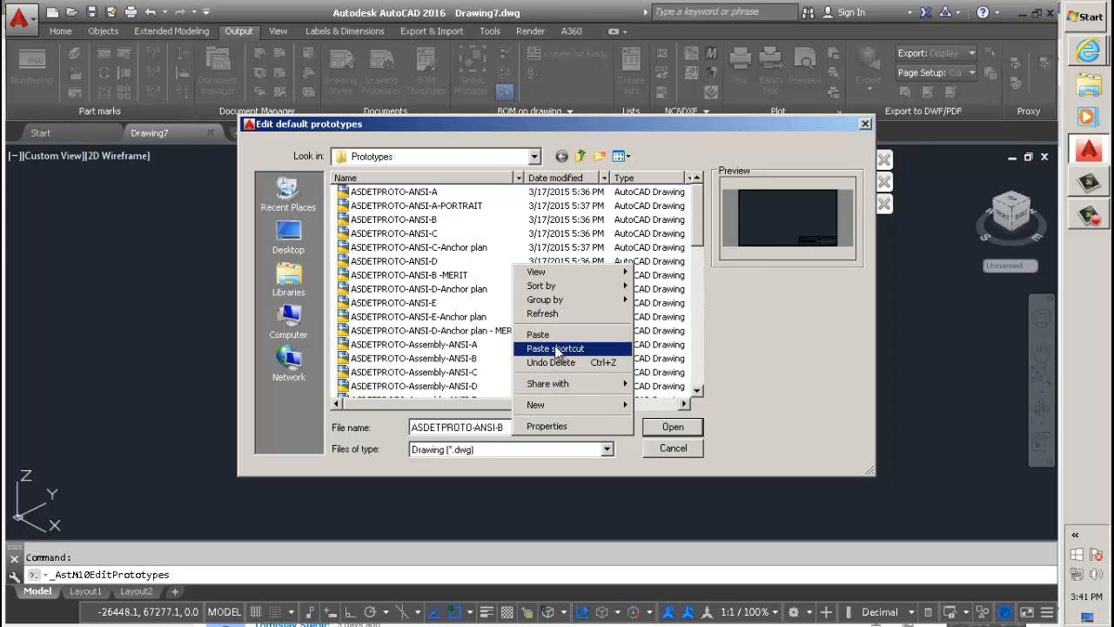
left_click(555, 333)
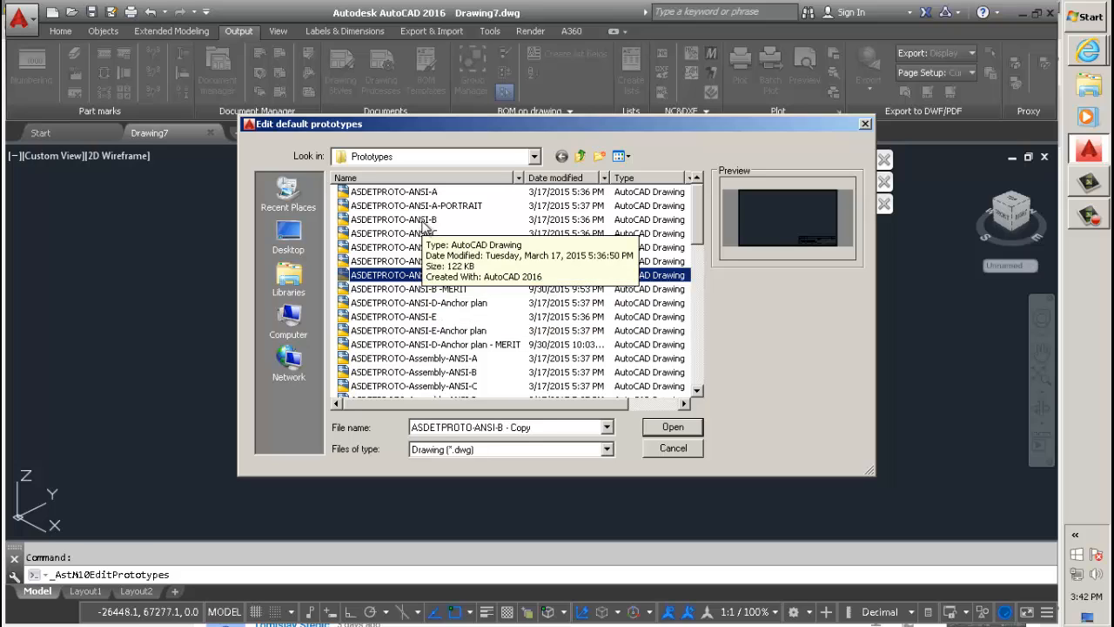
Rename the copied ANSI-B prototype drawing as MY TEMPLATE
left_click(475, 276)
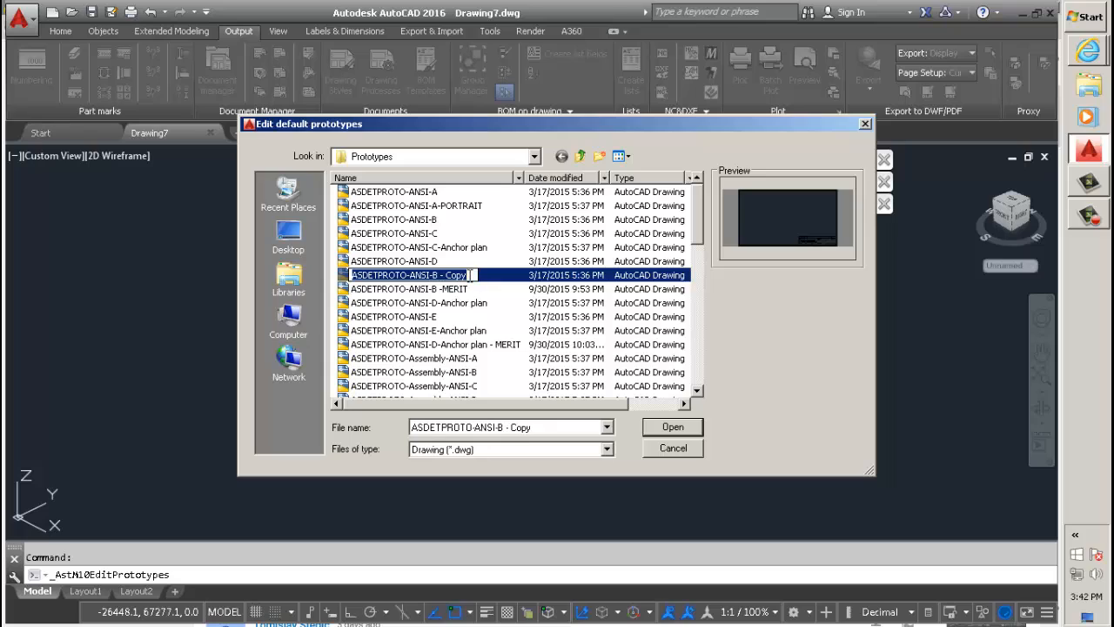
left_click_drag(476, 275, 331, 283)
type("MY DRAWI")
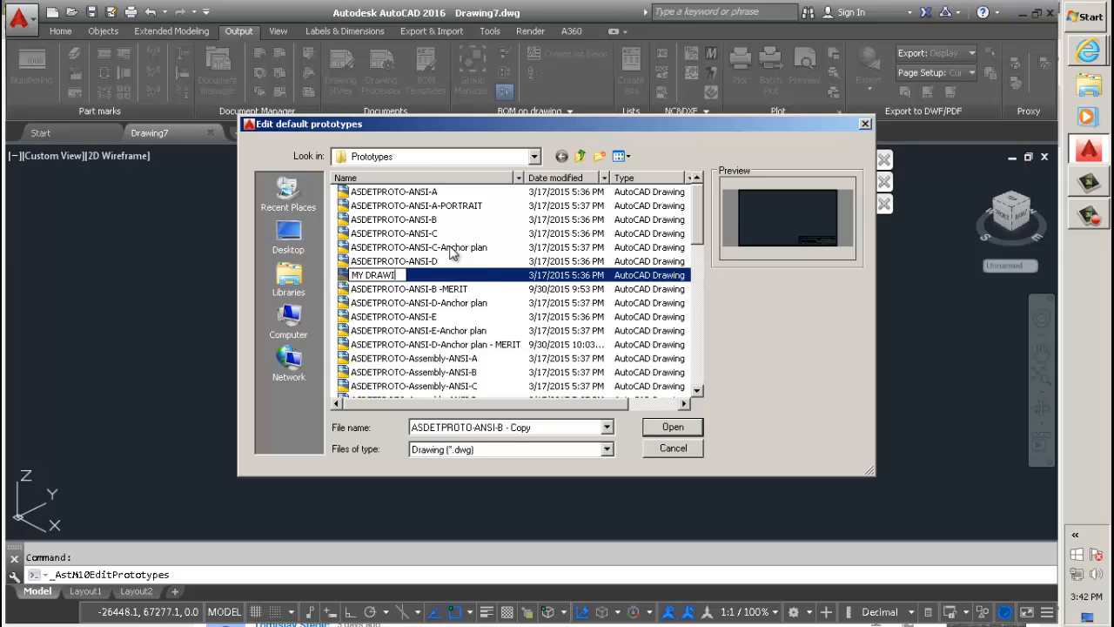
type("NG STYLE")
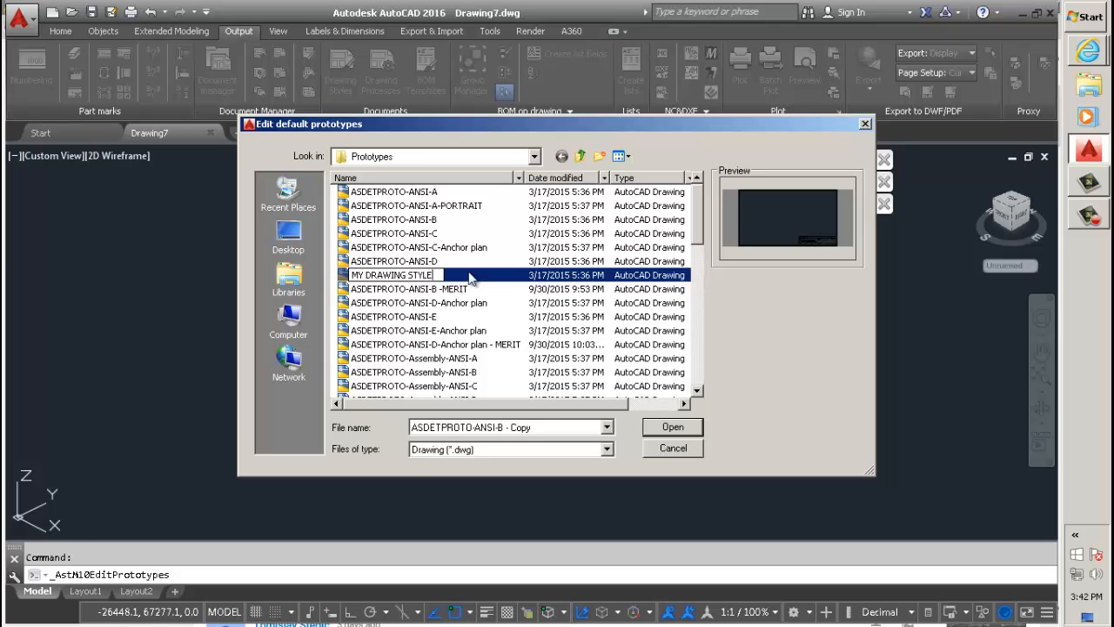
key("BackSpace")
key("BackSpace")
key("BackSpace")
key("BackSpace")
key("BackSpace")
key("BackSpace")
key("BackSpace")
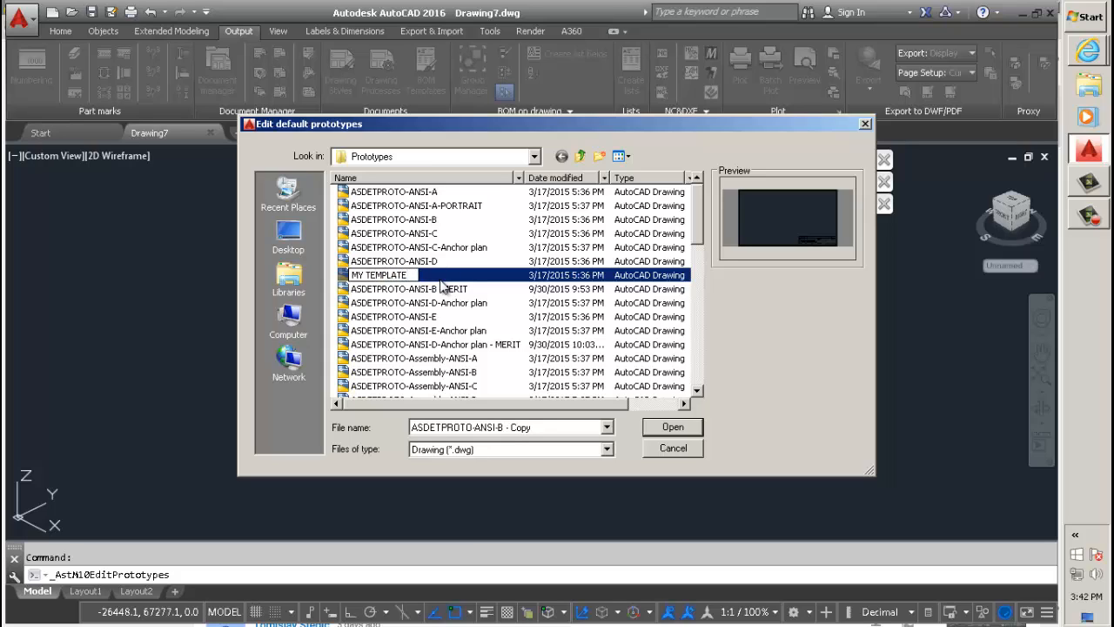
key("Return")
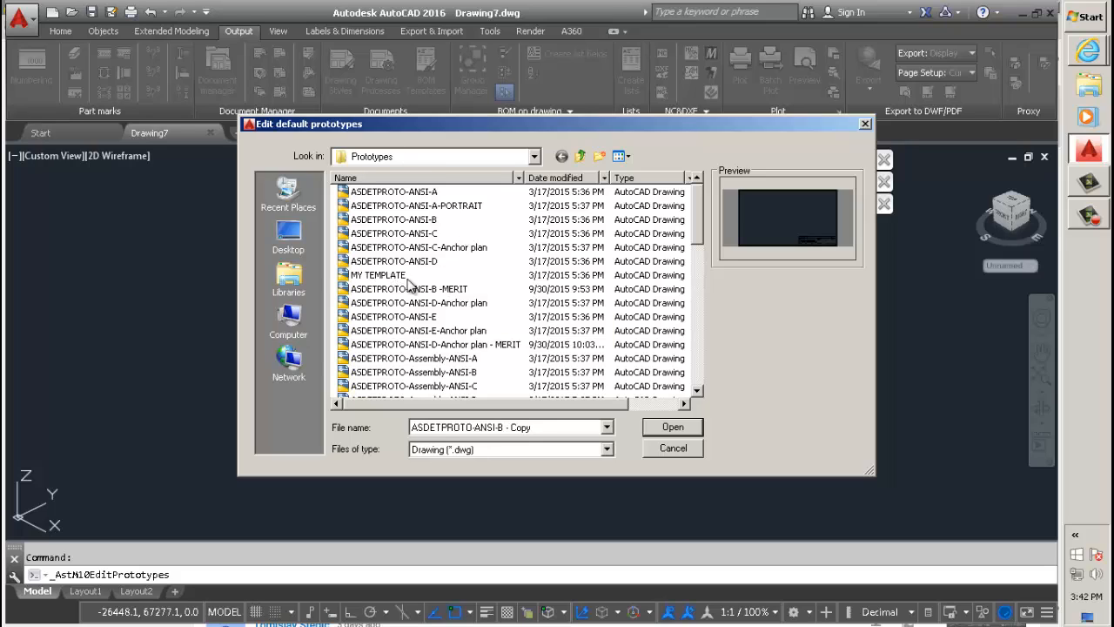
Check the location of the Prototypes folder and open the MY TEMPLATE drawing for editing
left_click(534, 158)
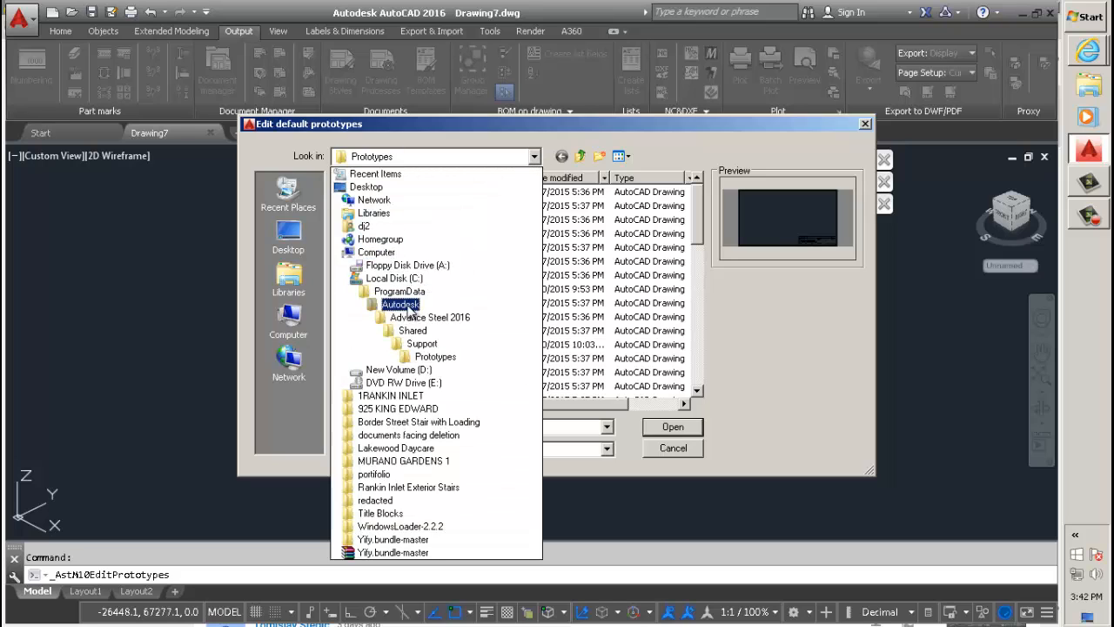
left_click(536, 137)
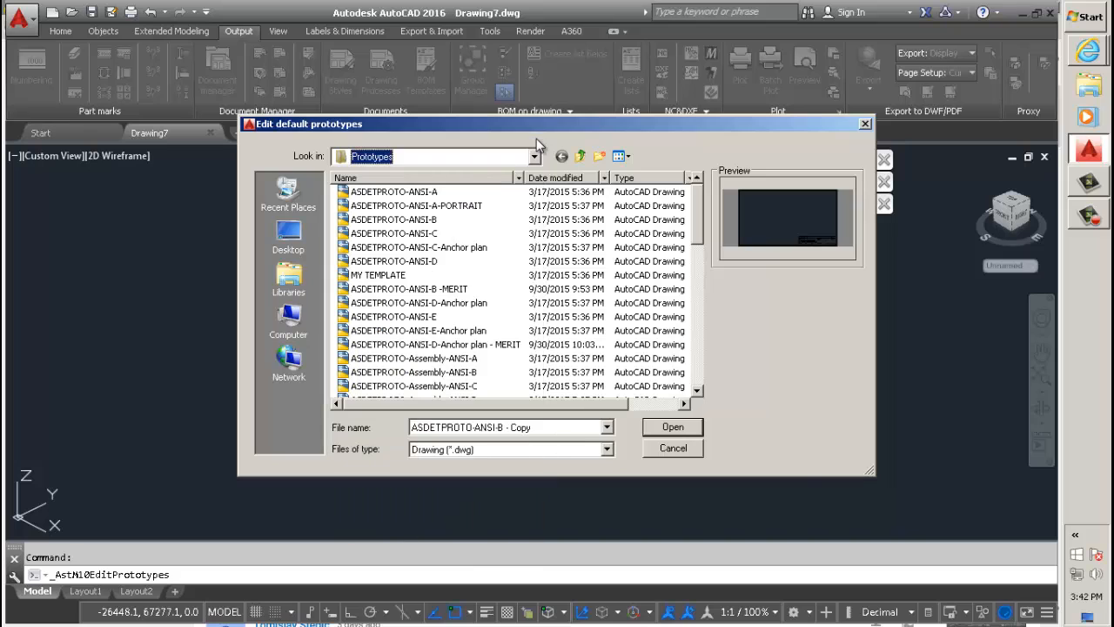
left_click(383, 275)
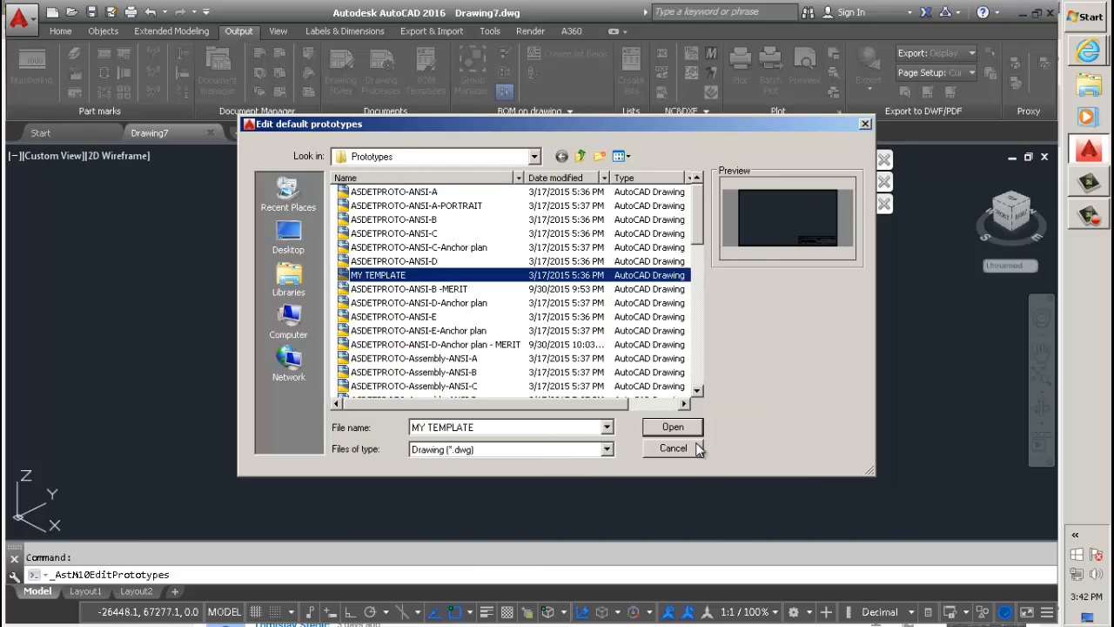
left_click(684, 430)
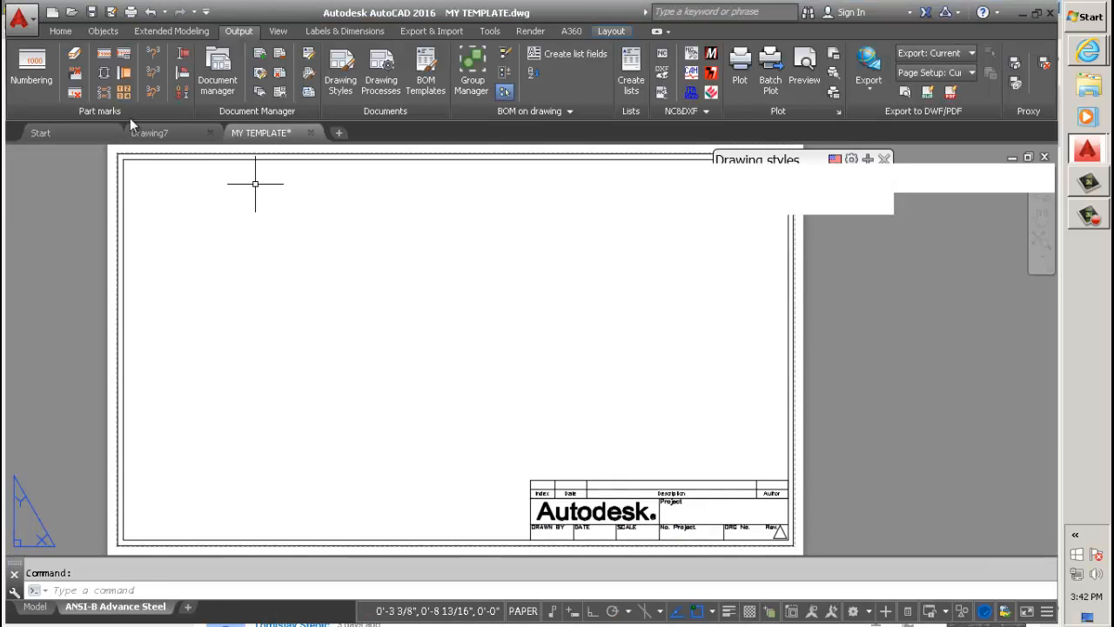
Examine the sheet's border frame and title block, checking which lines belong to the frame by selecting it
scroll(228, 298, "down", 5)
scroll(310, 338, "up", 2)
middle_click_drag(308, 339, 393, 313)
scroll(310, 337, "up", 4)
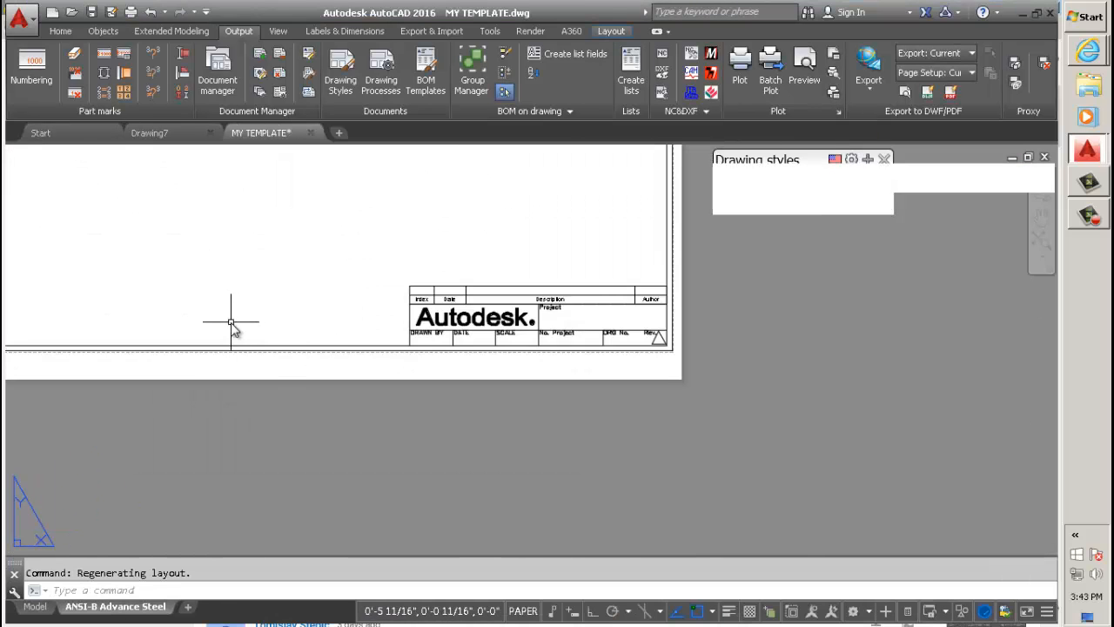
middle_click_drag(232, 323, 398, 423)
scroll(385, 427, "down", 2)
scroll(299, 448, "up", 2)
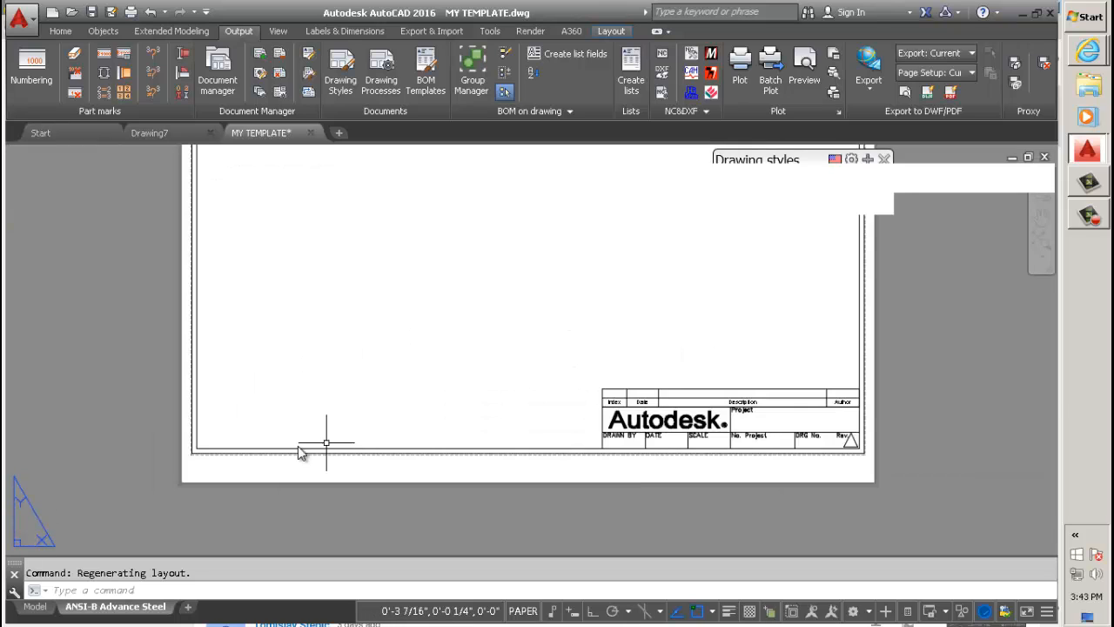
scroll(198, 468, "up", 3)
left_click(186, 447)
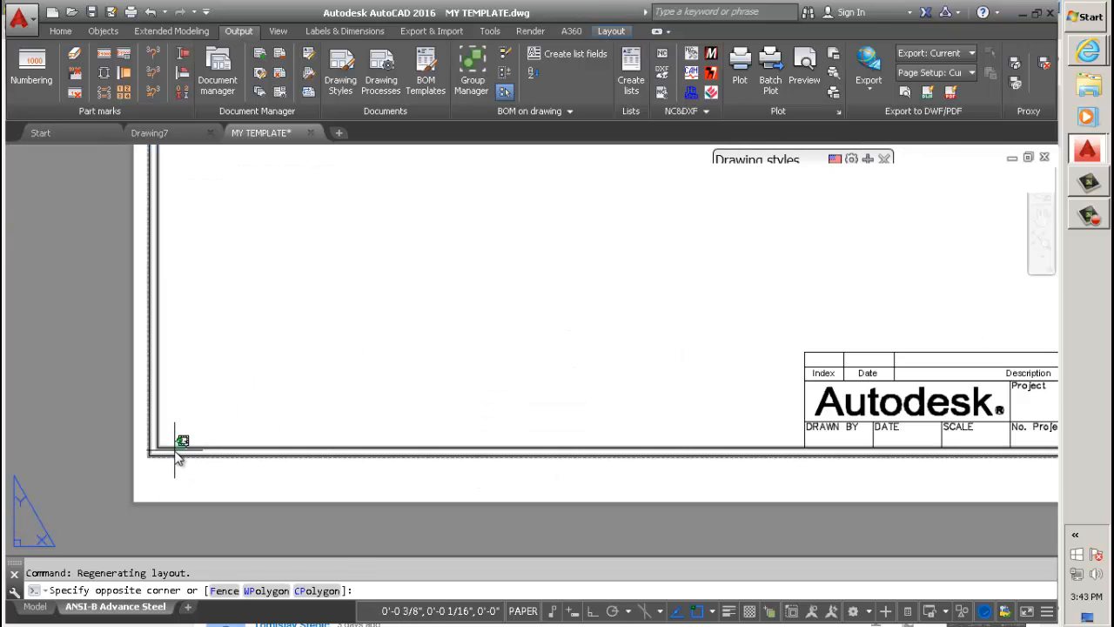
scroll(169, 443, "down", 3)
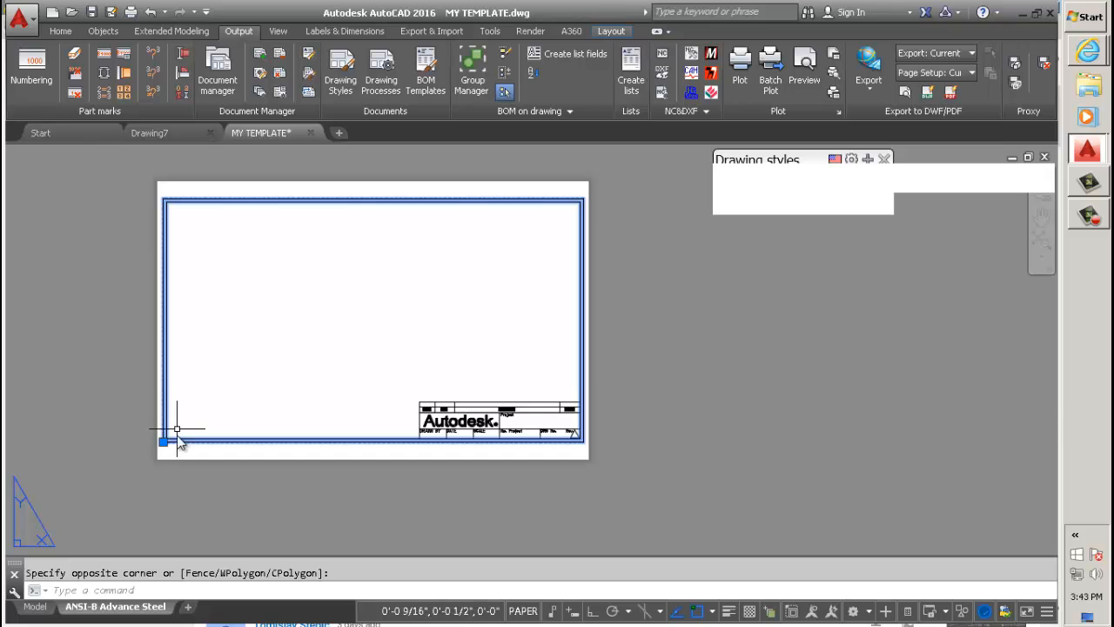
scroll(168, 444, "up", 3)
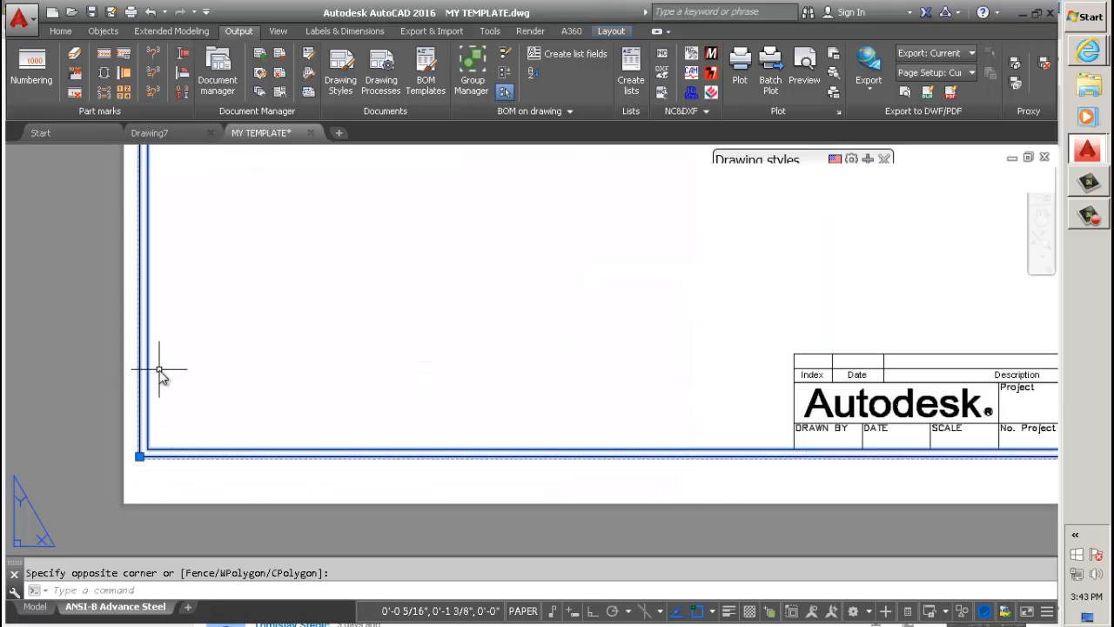
key("Escape")
scroll(209, 329, "down", 3)
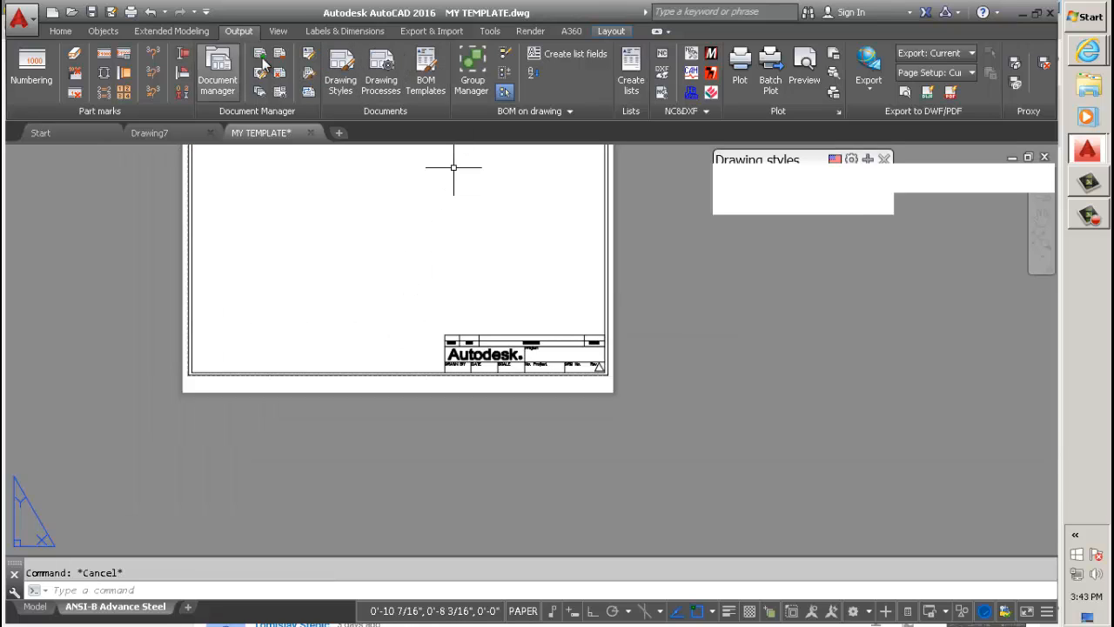
Insert a drawing list from the inner frame's lower-left corner to an opposite corner at about 0'-6 7/8", 0'-1 5/16"
left_click(350, 33)
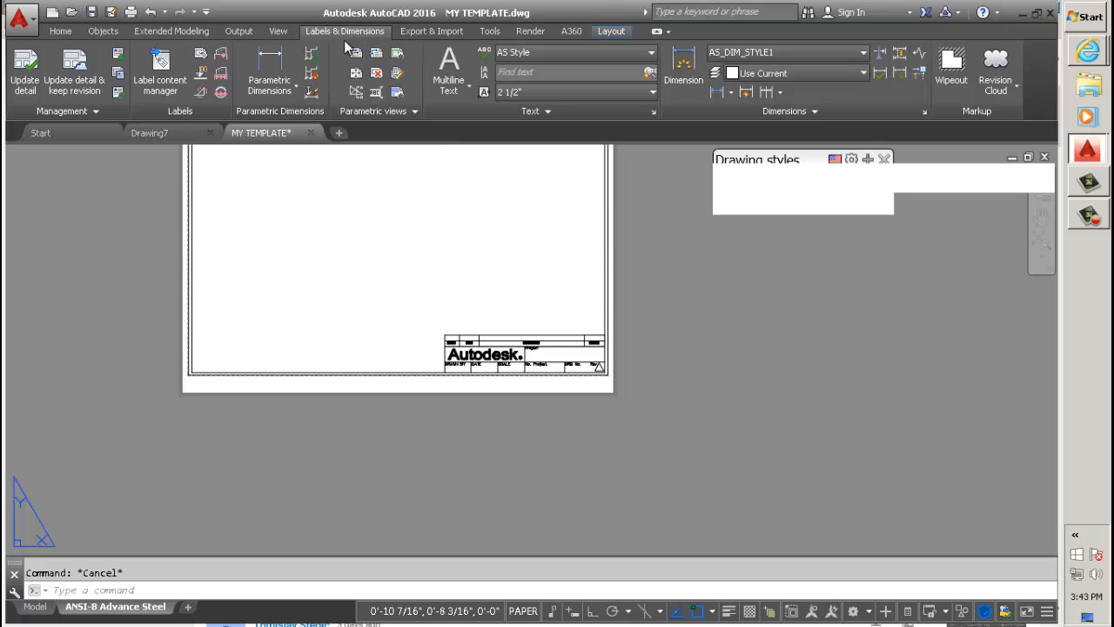
left_click(94, 111)
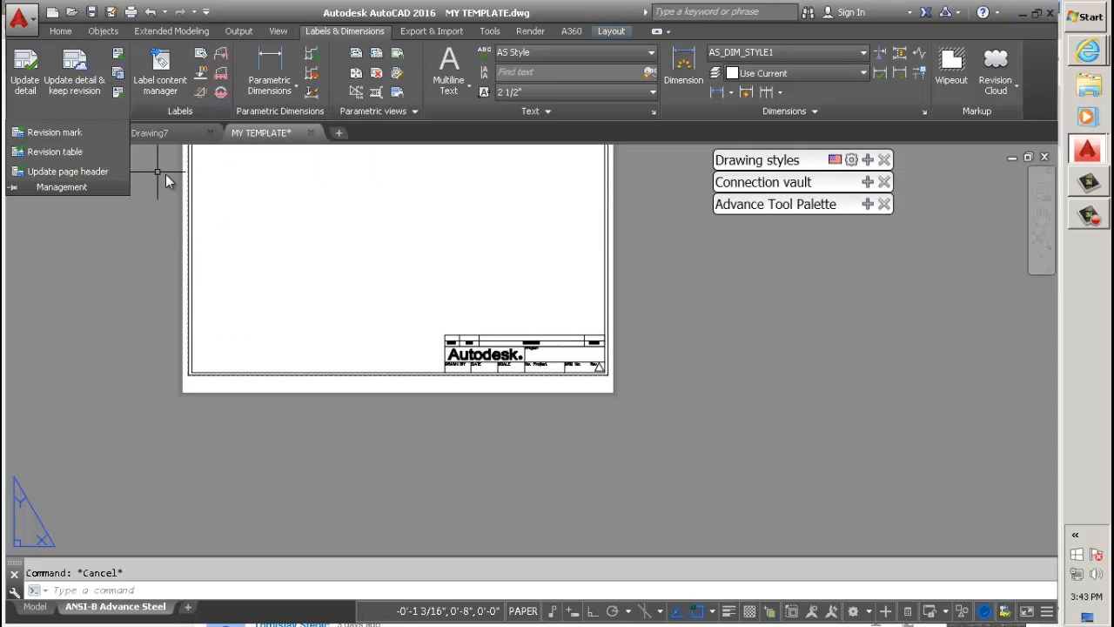
left_click(255, 207)
left_click(252, 189)
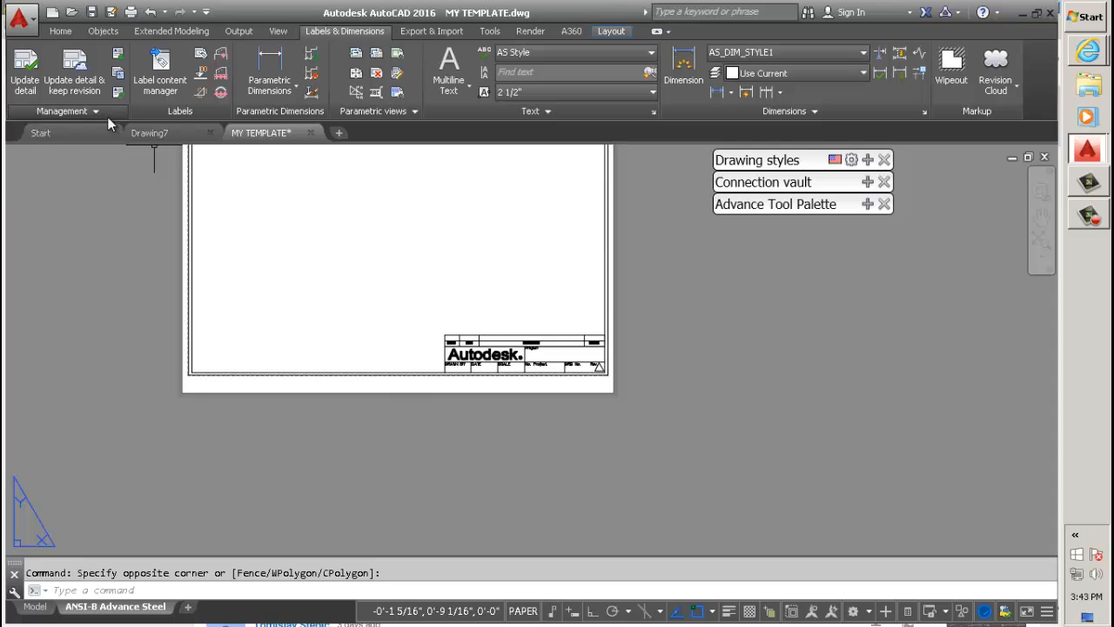
left_click(107, 117)
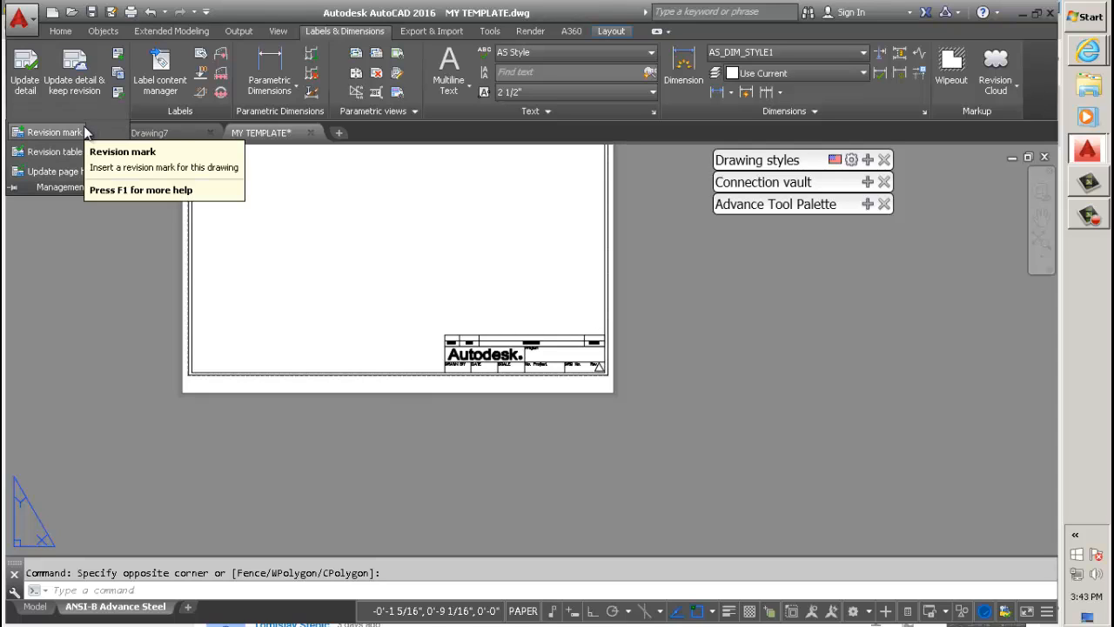
left_click(121, 58)
scroll(219, 393, "up", 5)
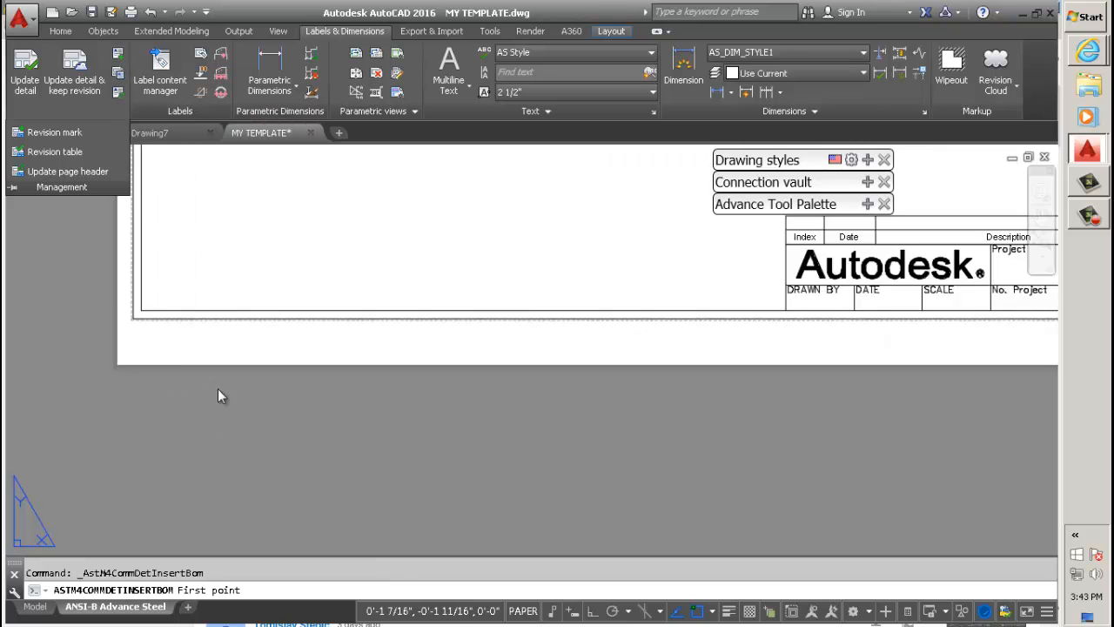
middle_click_drag(148, 283, 162, 398)
scroll(162, 398, "down", 2)
left_click(137, 396)
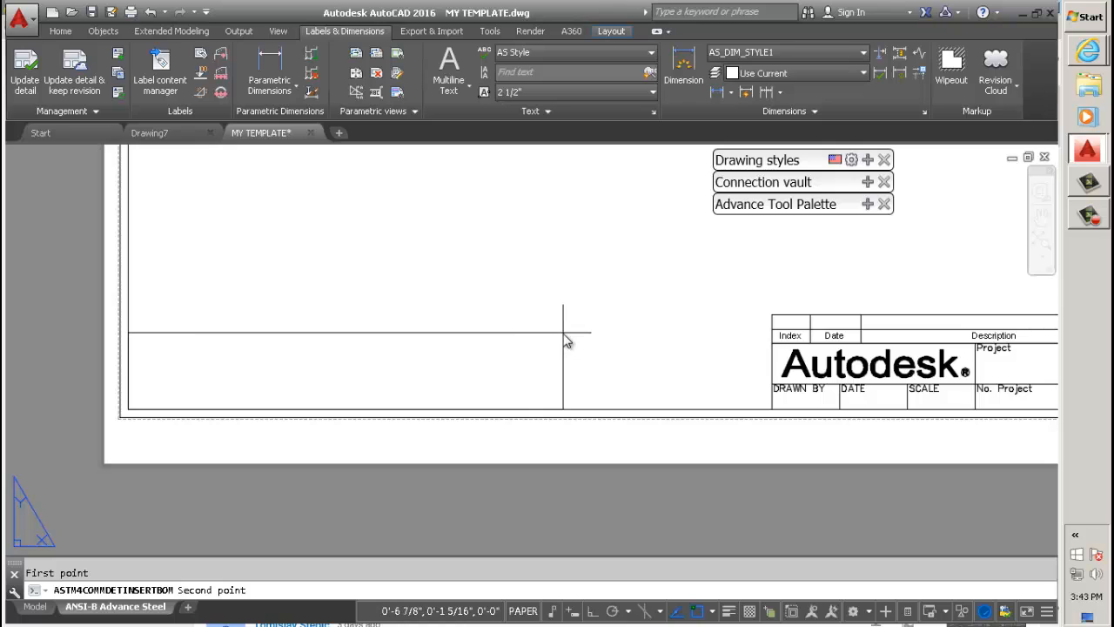
left_click(565, 335)
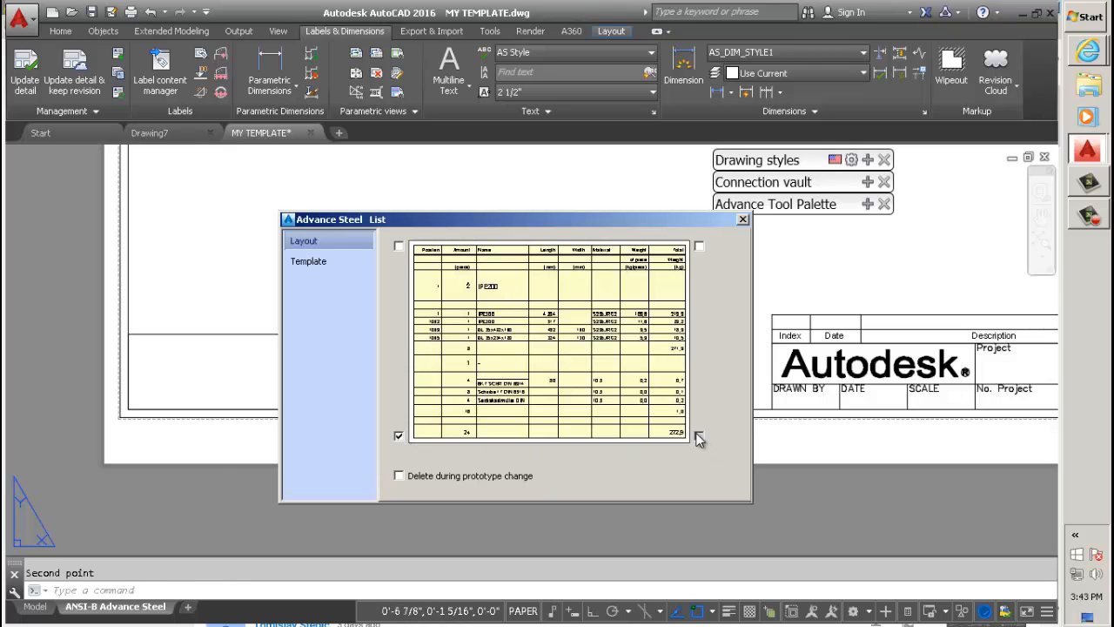
Assign the Advance template "Drawing - Material list.dwg" to the inserted list and close its properties
left_click(318, 261)
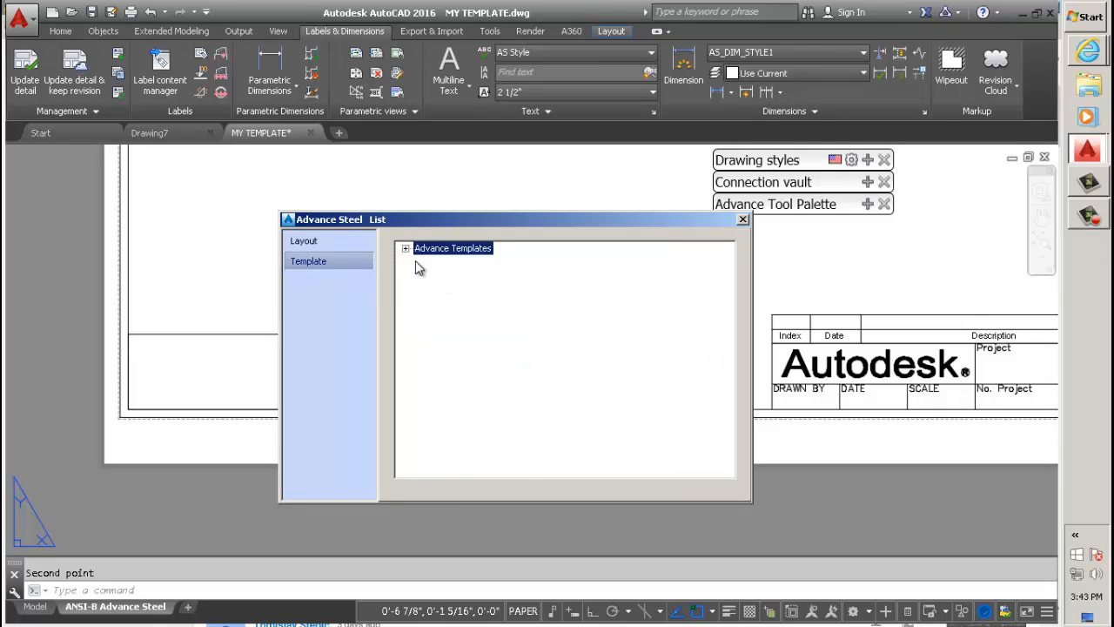
left_click(407, 250)
scroll(511, 346, "down", 1)
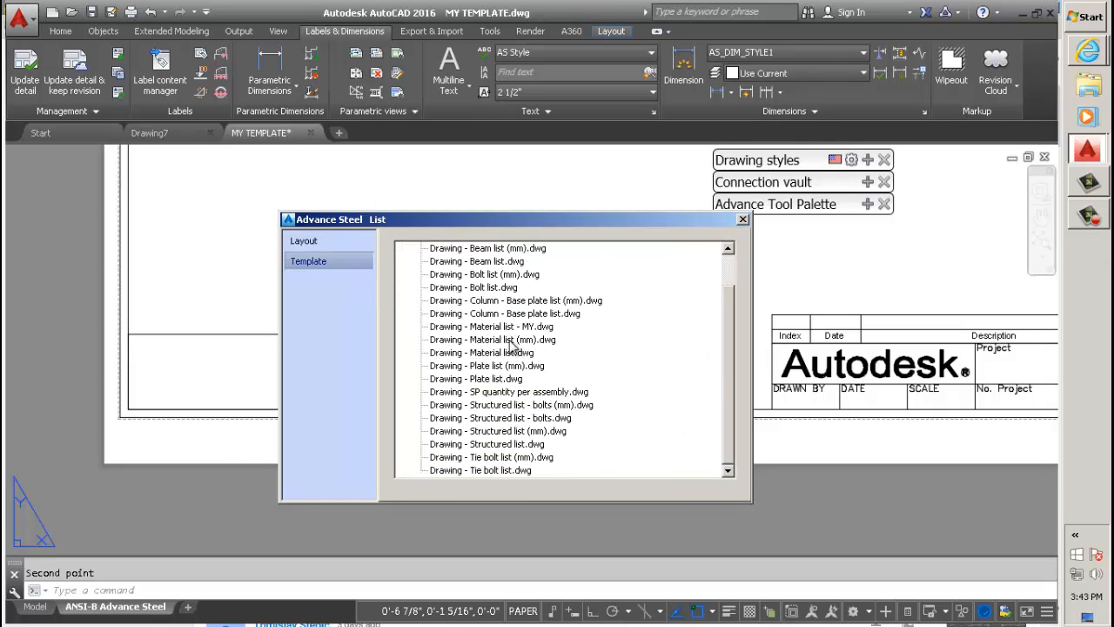
left_click(512, 353)
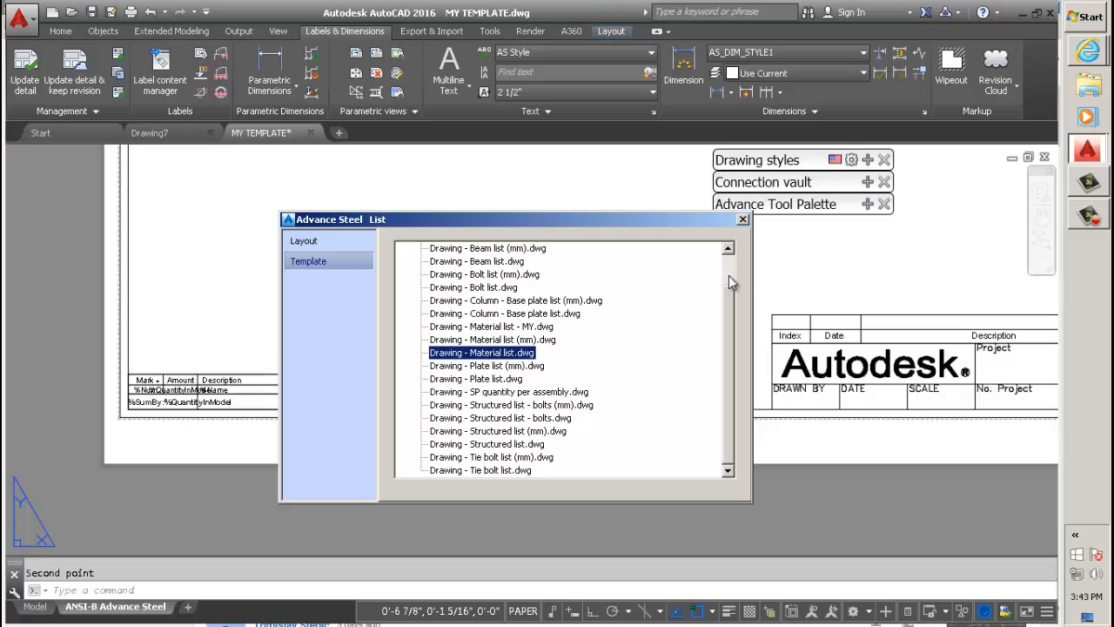
left_click(743, 221)
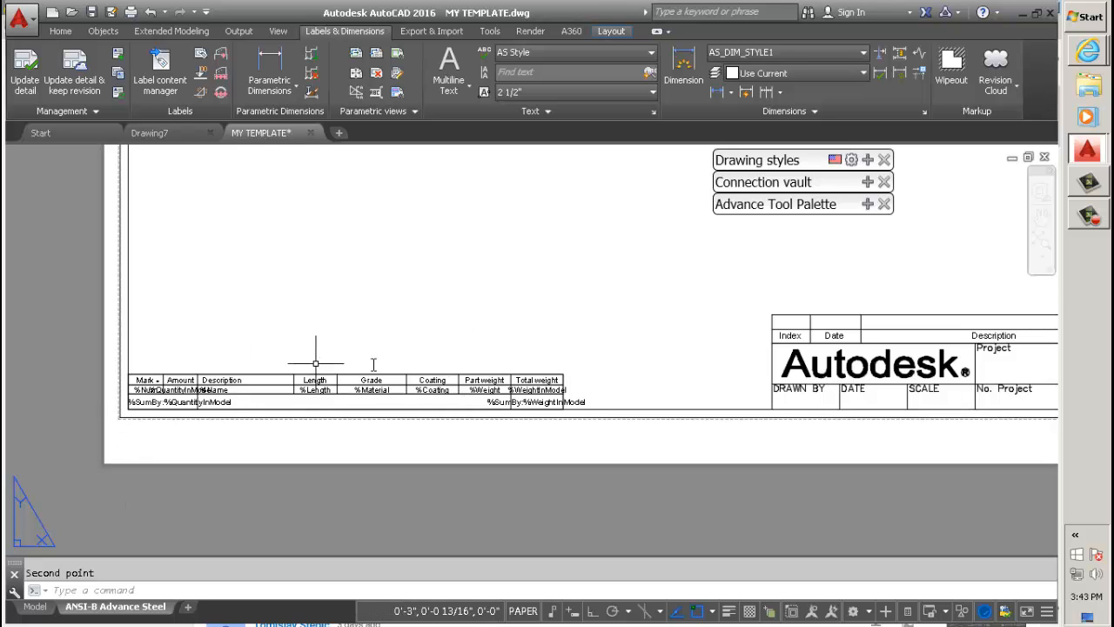
Reopen the material list's properties and review its layout anchor corners and assigned template
double_click(447, 392)
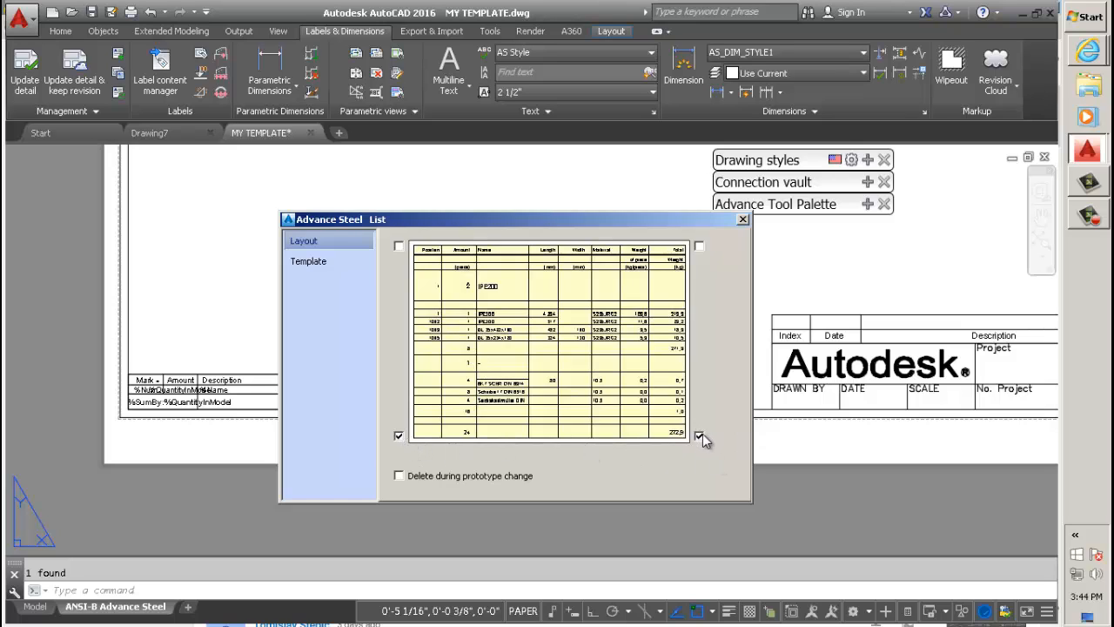
left_click(315, 265)
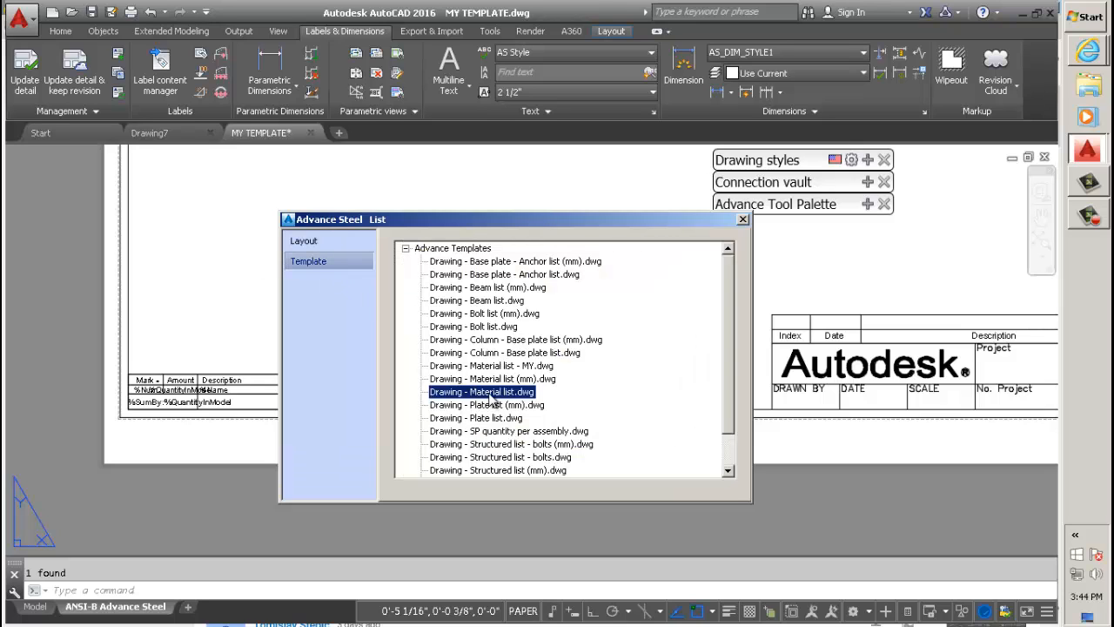
left_click(743, 220)
Inspect the existing revision table and the title block below it by selecting each one separately
scroll(381, 398, "down", 4)
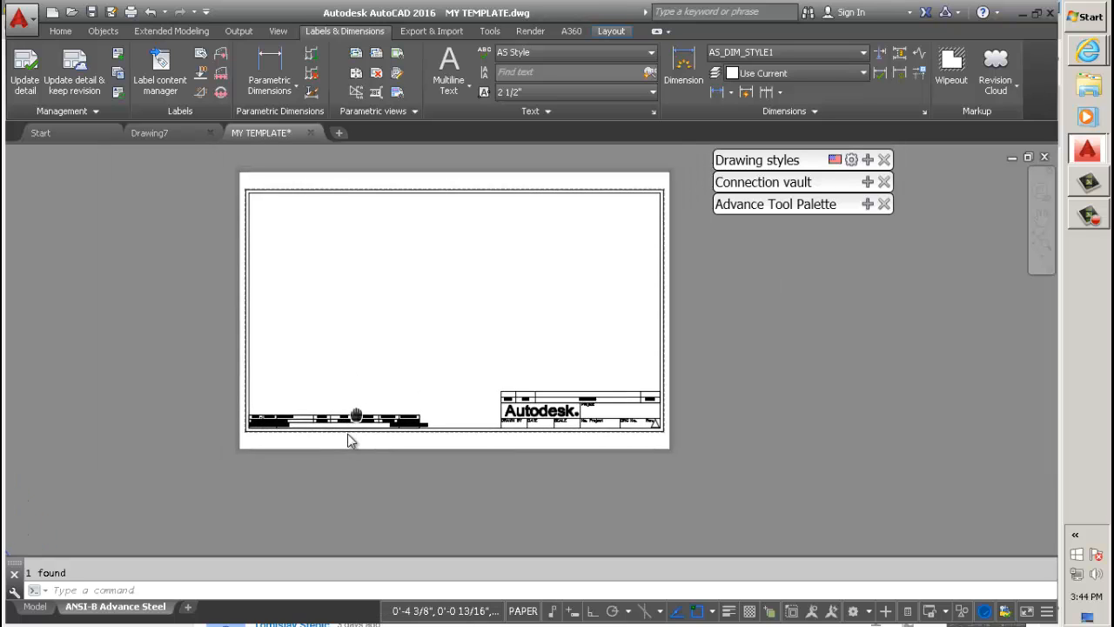
scroll(514, 423, "up", 6)
scroll(380, 373, "down", 3)
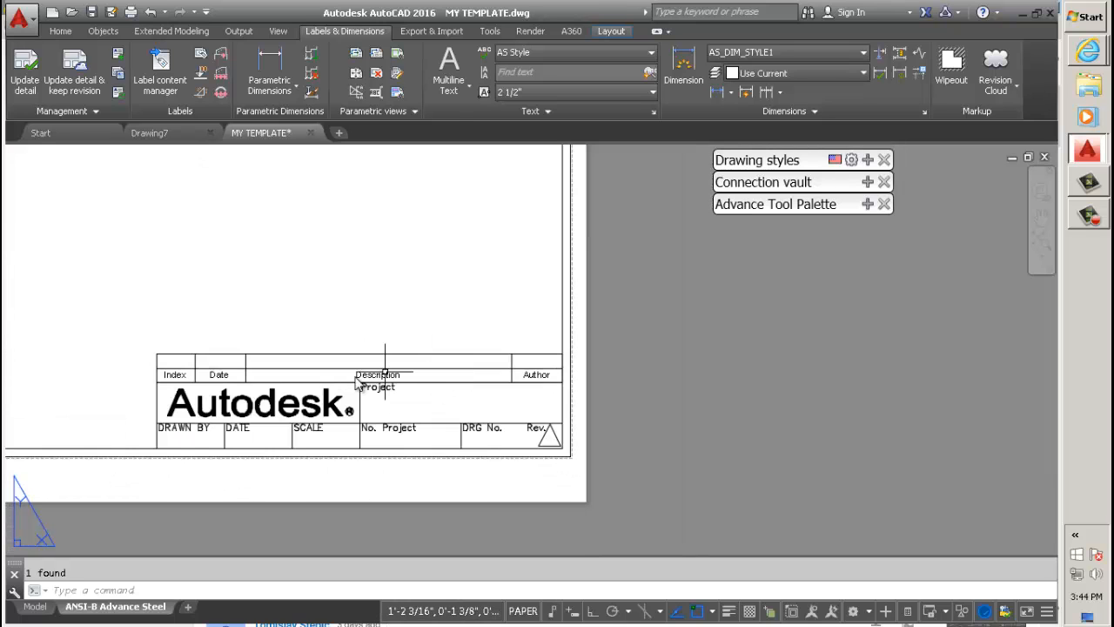
left_click(248, 370)
middle_click_drag(248, 370, 566, 279)
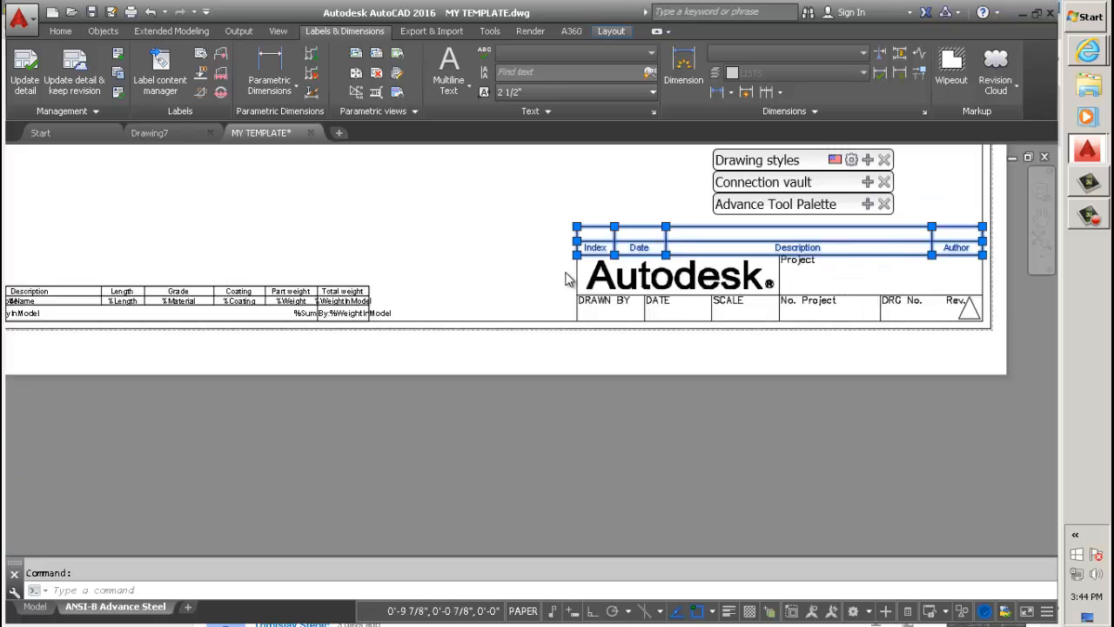
scroll(566, 278, "up", 2)
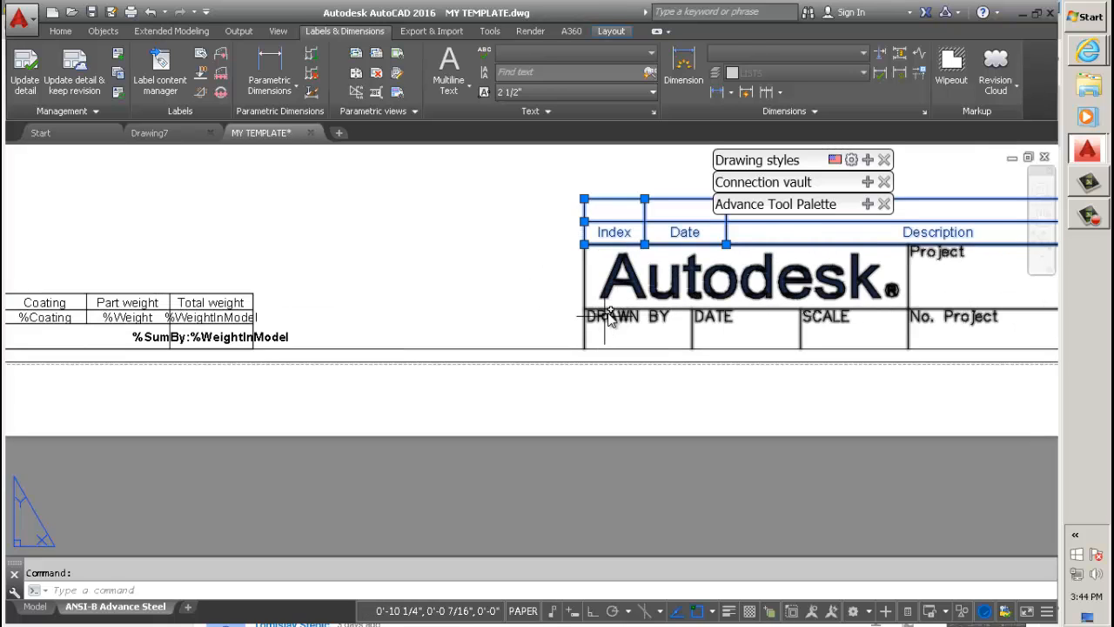
key("Escape")
left_click(605, 316)
scroll(439, 353, "down", 6)
scroll(524, 328, "up", 6)
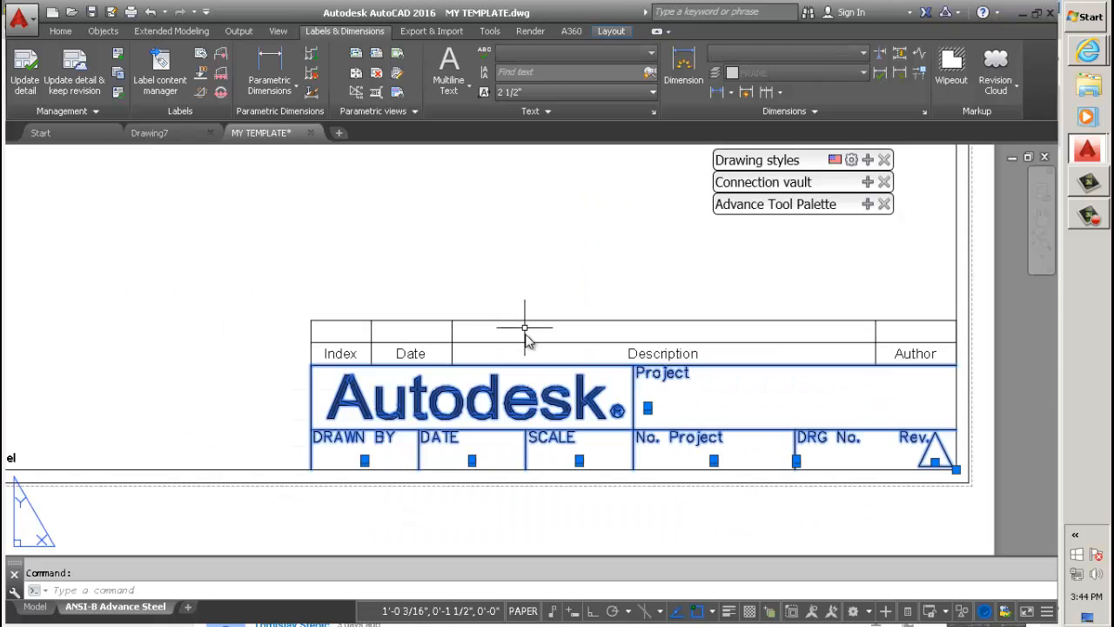
key("Escape")
Delete the existing revision table with the Index, Date, Description and Author columns above the title block
left_click(473, 342)
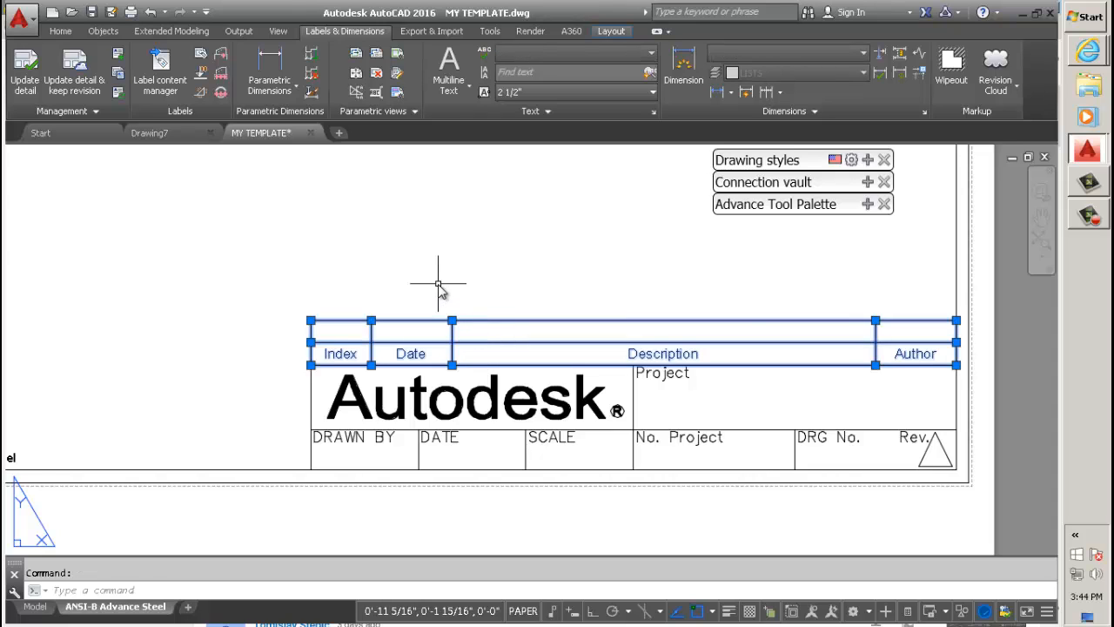
key("Delete")
scroll(448, 287, "down", 5)
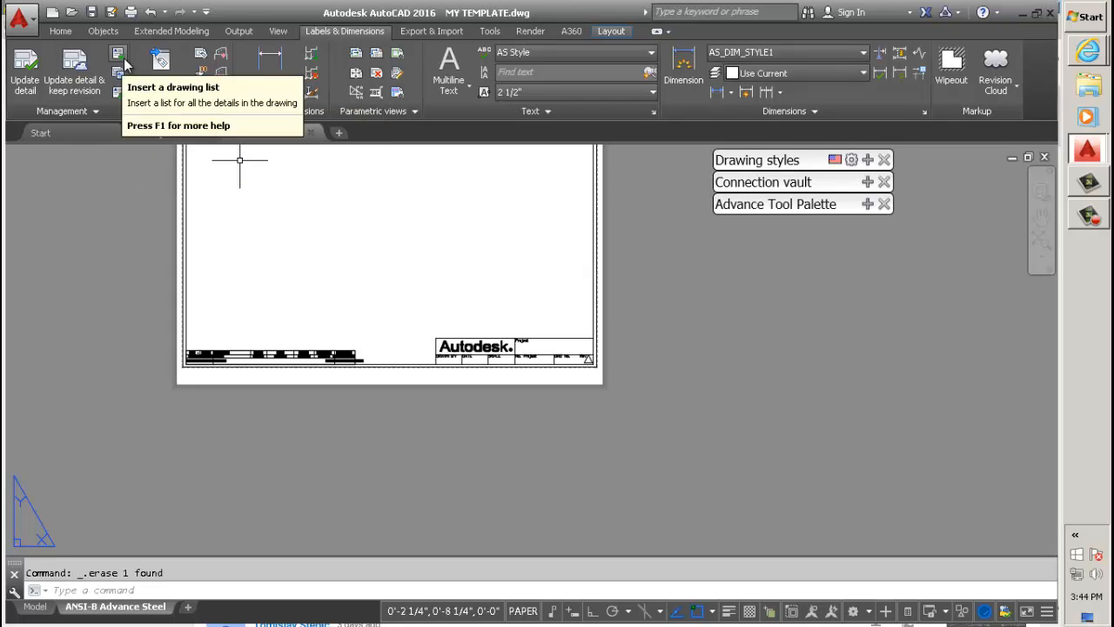
Insert a revision table between the material list and title block, from the bottom frame line to the DRAWN BY cell's upper-left corner
left_click(84, 109)
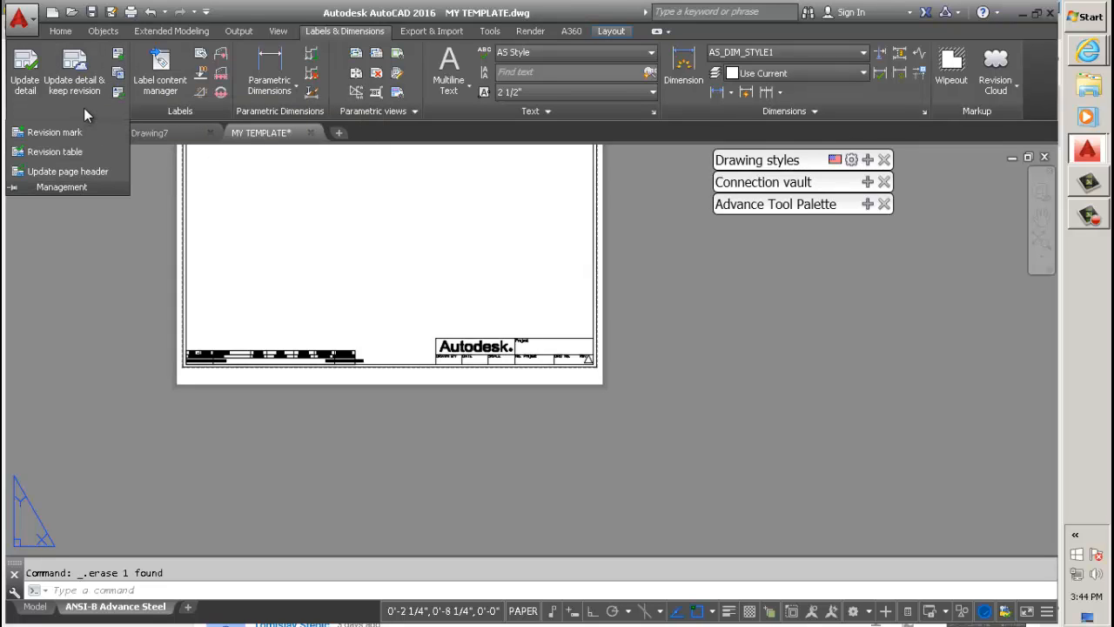
left_click(62, 154)
scroll(405, 369, "up", 6)
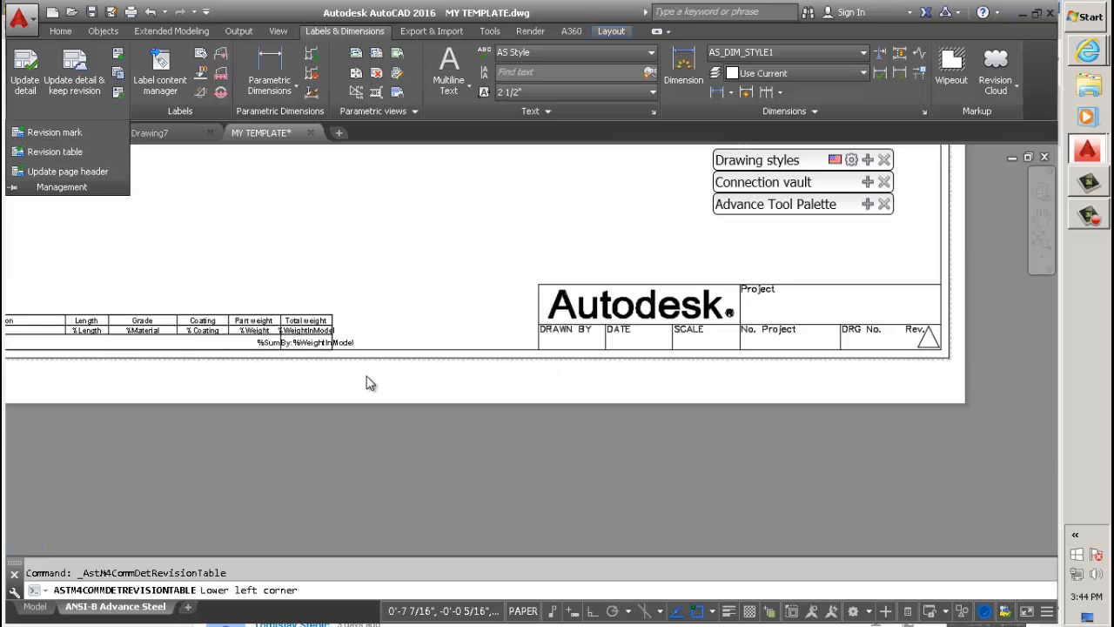
left_click(509, 309)
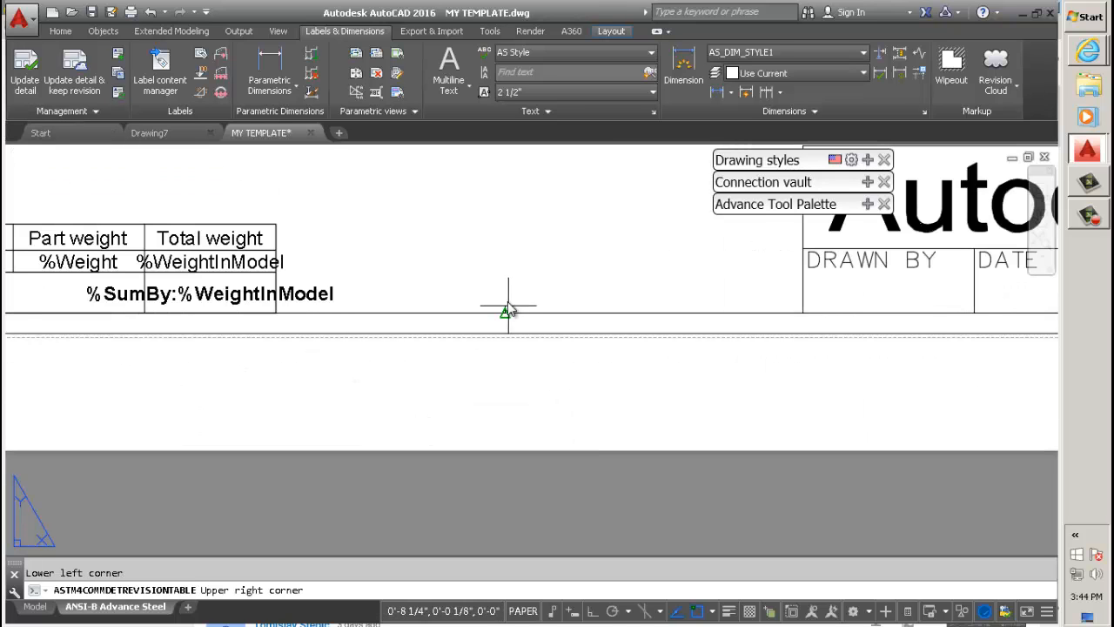
scroll(601, 262, "down", 2)
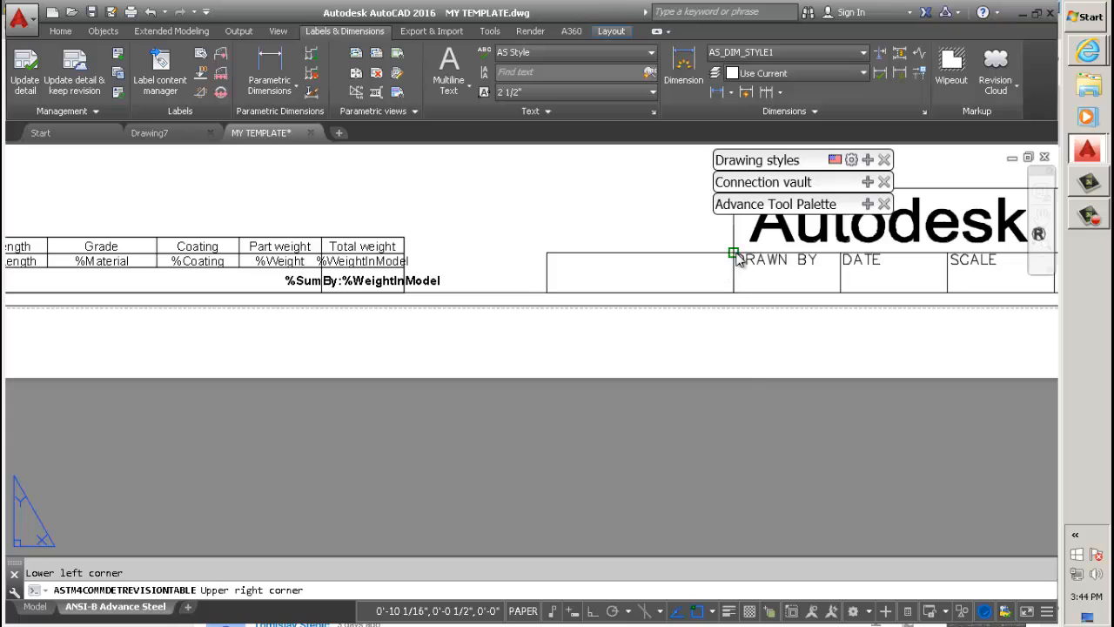
left_click(733, 254)
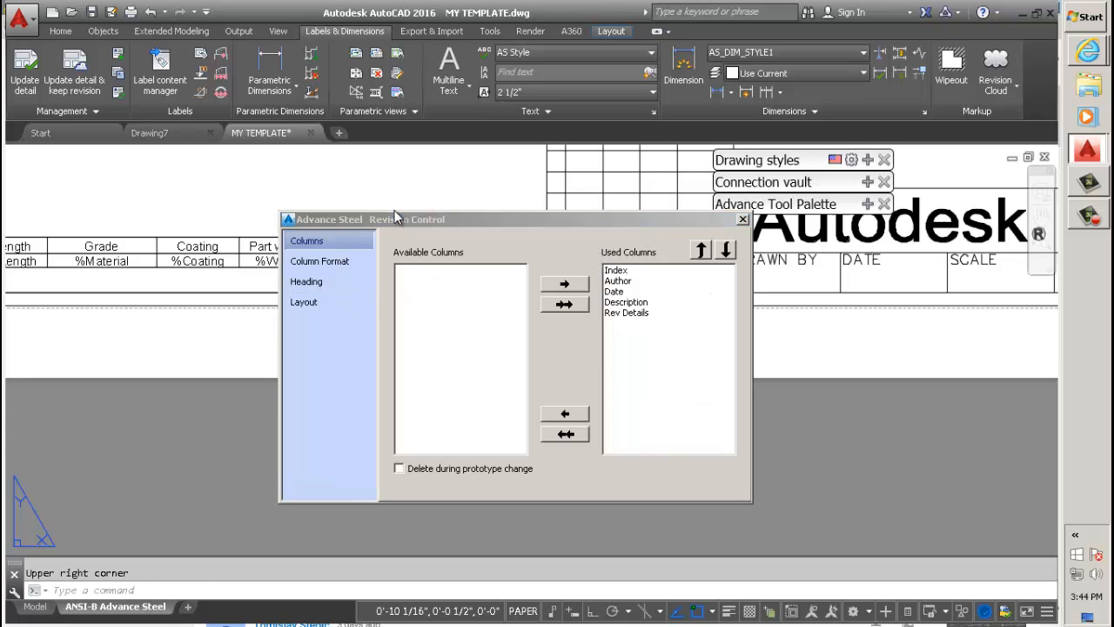
Examine the placement and column headings of the new revision table beside the title block
scroll(395, 183, "down", 6)
left_click(364, 196)
middle_click_drag(396, 185, 355, 181)
left_click(327, 186)
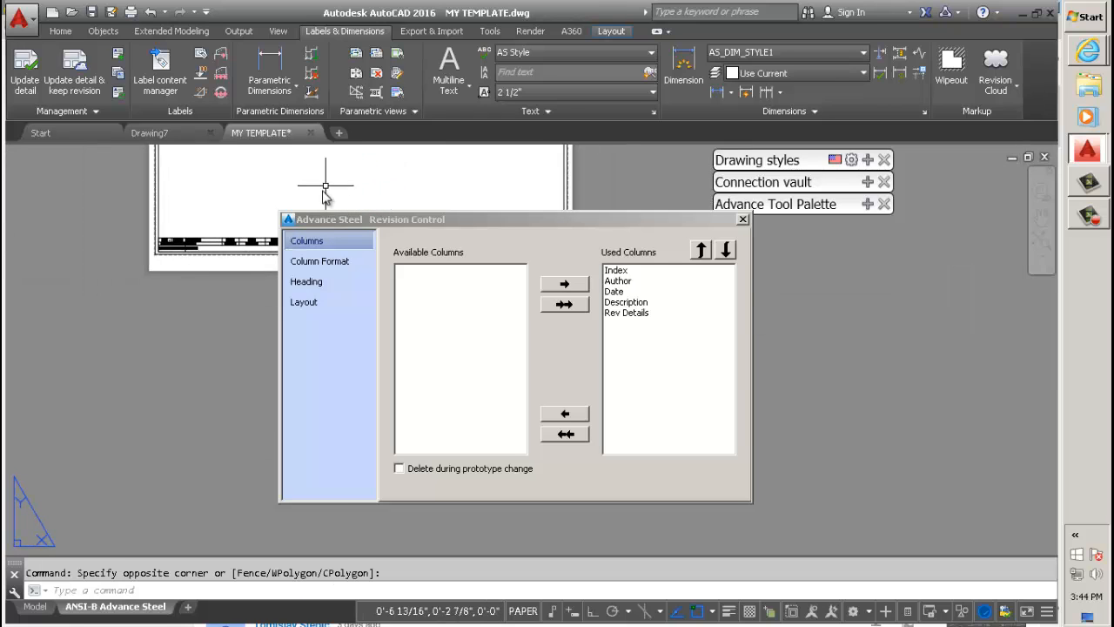
scroll(276, 221, "down", 2)
scroll(274, 223, "up", 2)
middle_click_drag(249, 223, 150, 235)
scroll(271, 228, "up", 3)
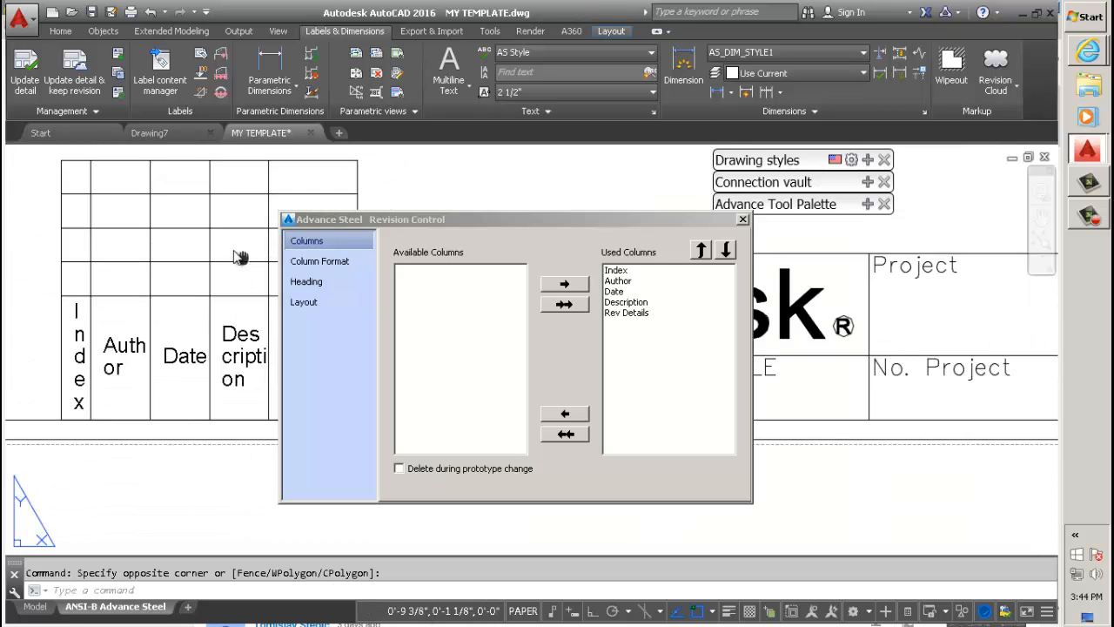
scroll(236, 255, "down", 3)
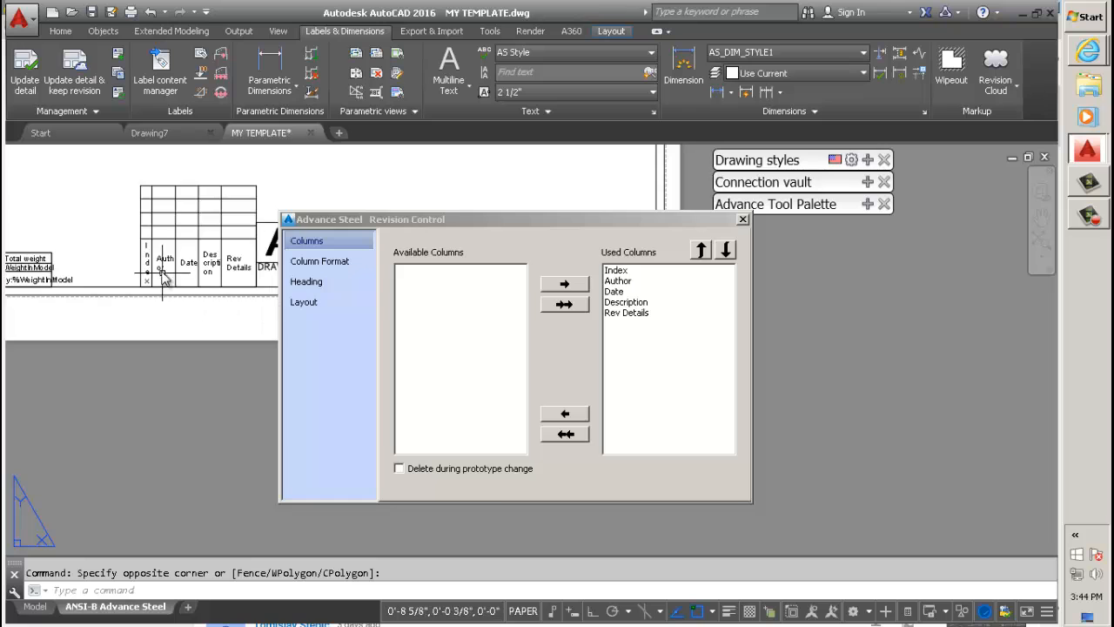
Stretch the revision table's lower-left corner along the bottom frame line toward the material list to widen the Index column
left_click(146, 291)
scroll(148, 292, "up", 4)
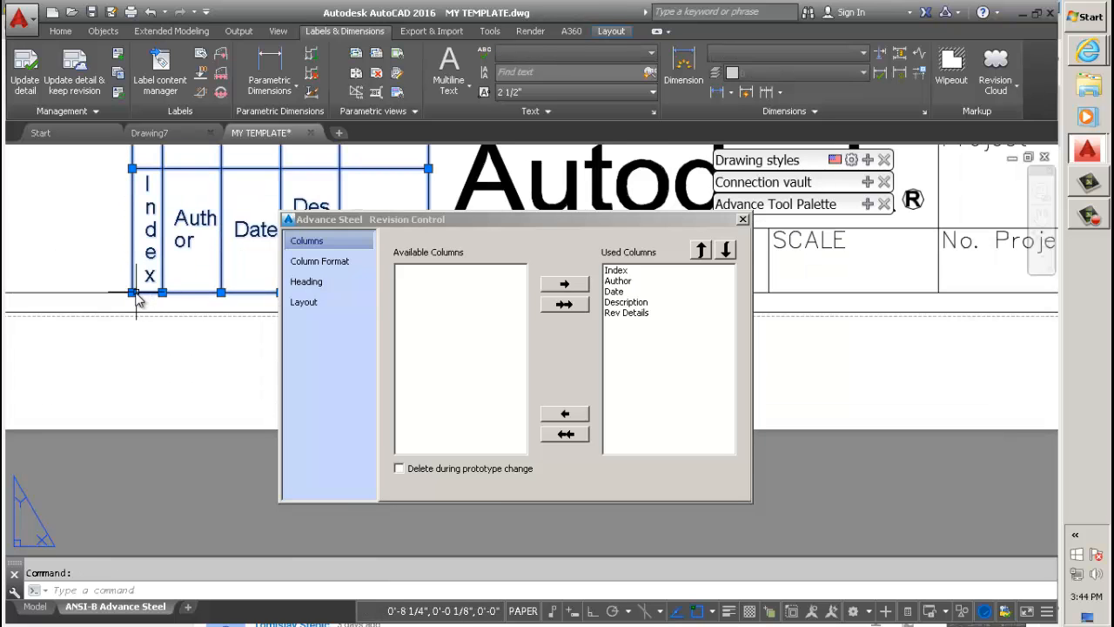
left_click(132, 292)
scroll(149, 295, "down", 4)
scroll(116, 302, "up", 4)
scroll(221, 254, "down", 2)
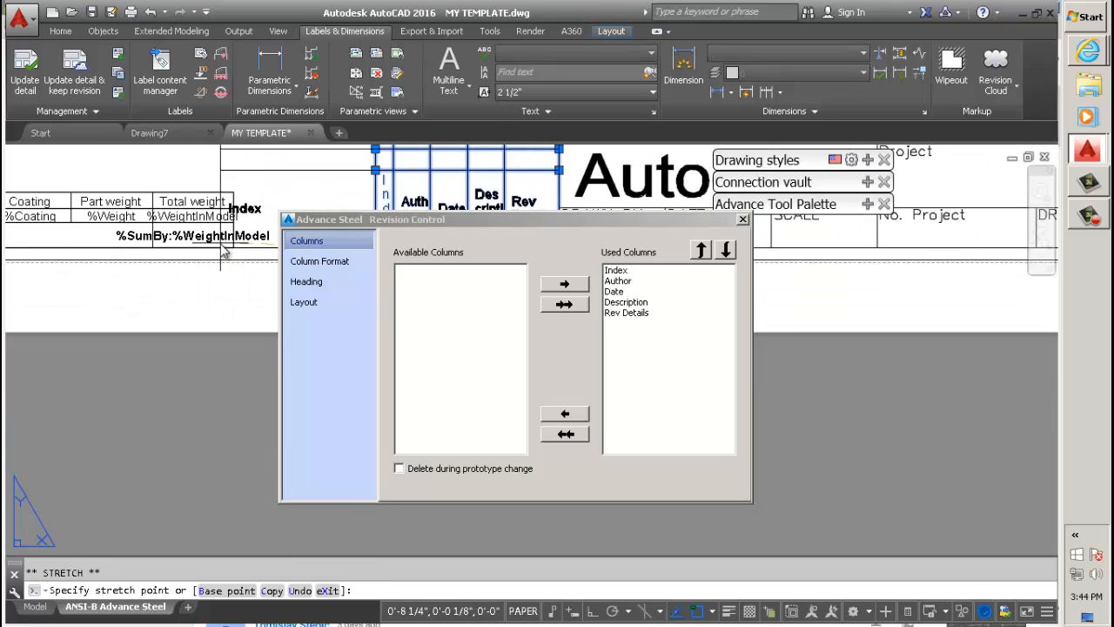
middle_click_drag(223, 256, 71, 268)
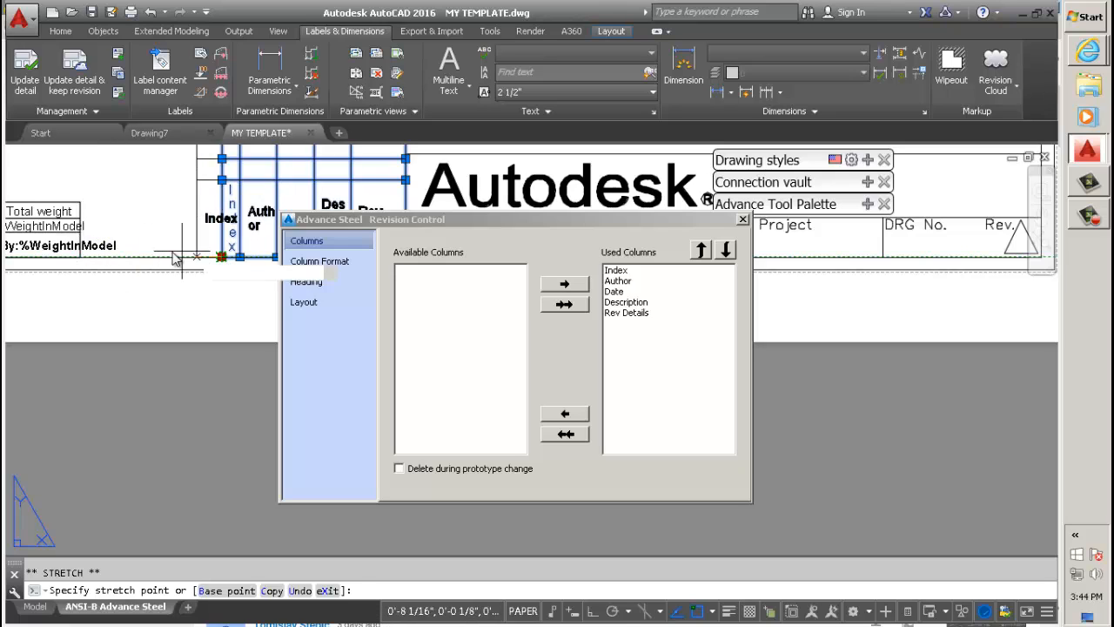
left_click(104, 257)
scroll(122, 294, "down", 2)
scroll(122, 295, "down", 1)
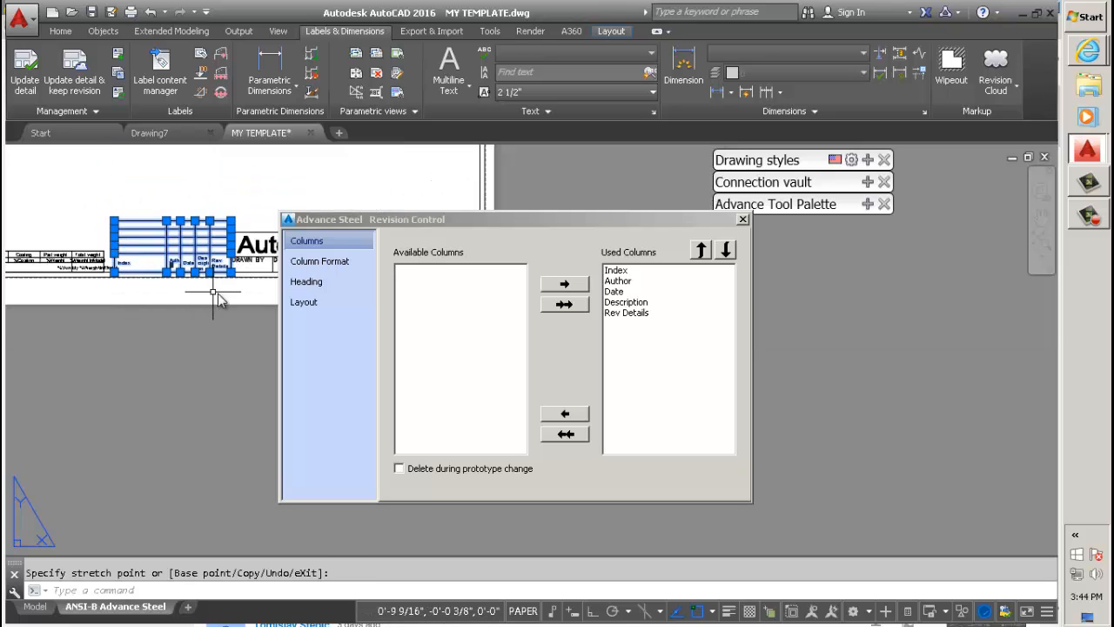
key("Escape")
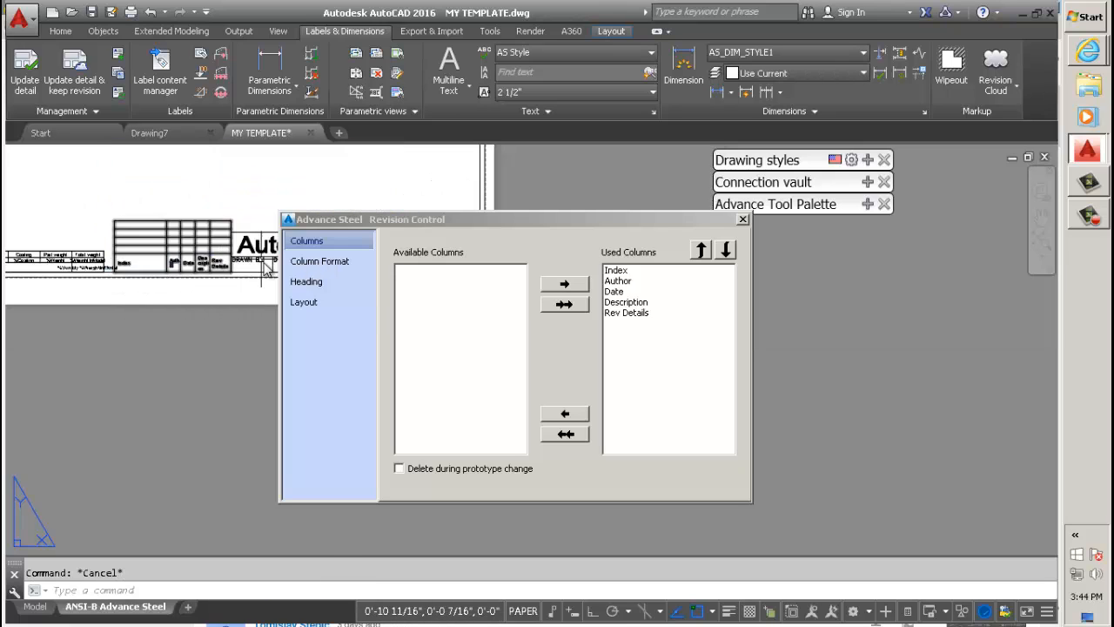
Remove the Description column from the revision table's used columns
left_click(332, 265)
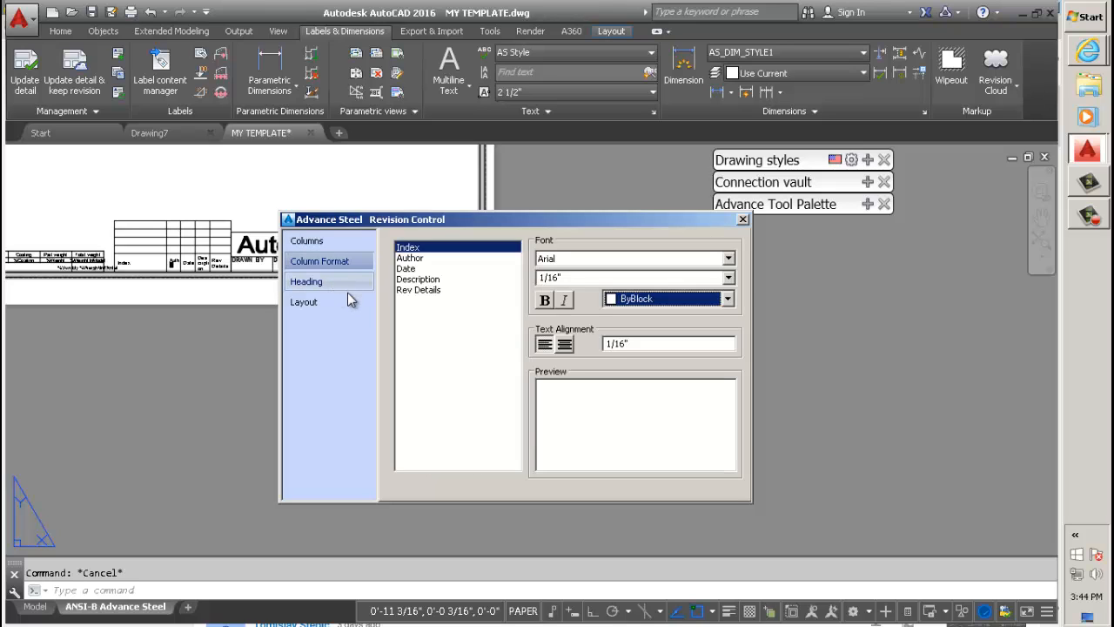
left_click(337, 245)
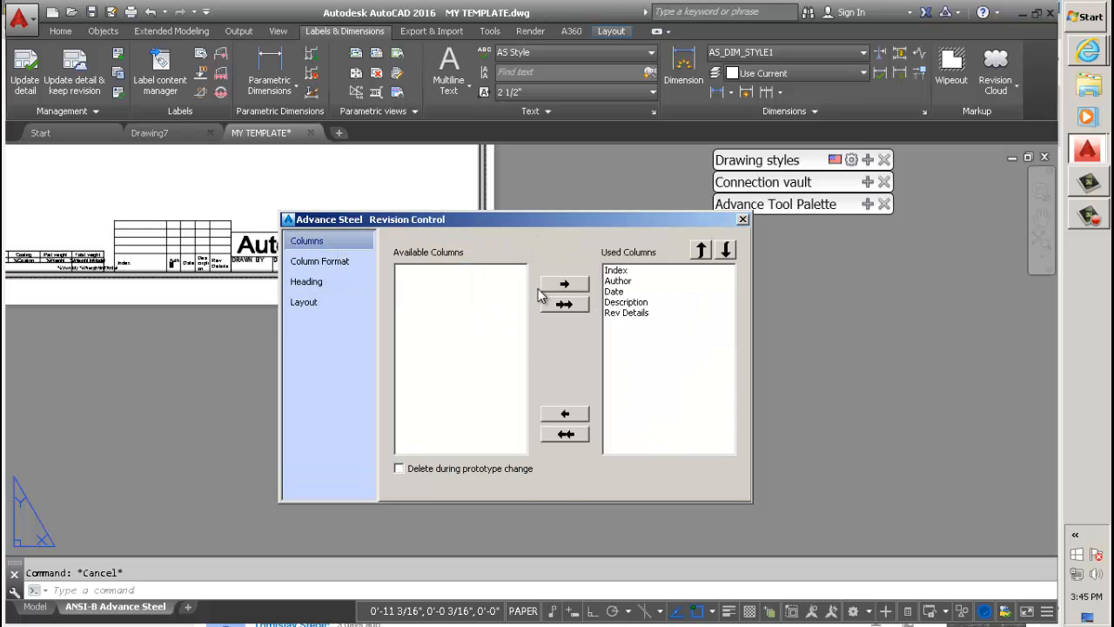
left_click(624, 293)
left_click(636, 302)
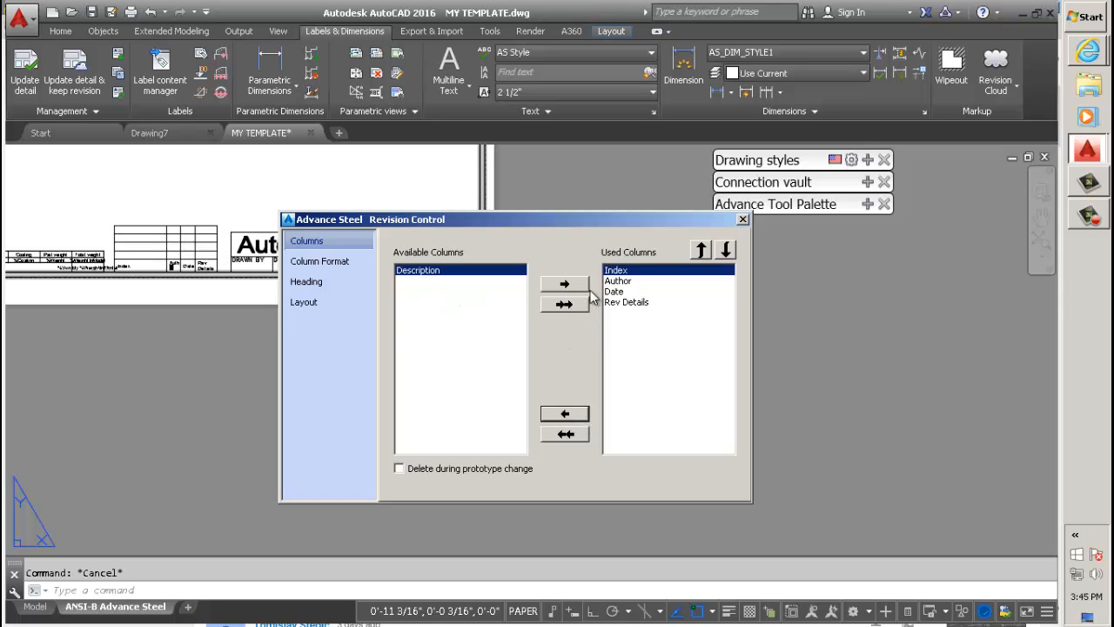
Set the revision table layout to a heading above empty rows, with the number of rows set to 2, and close its settings
left_click(304, 305)
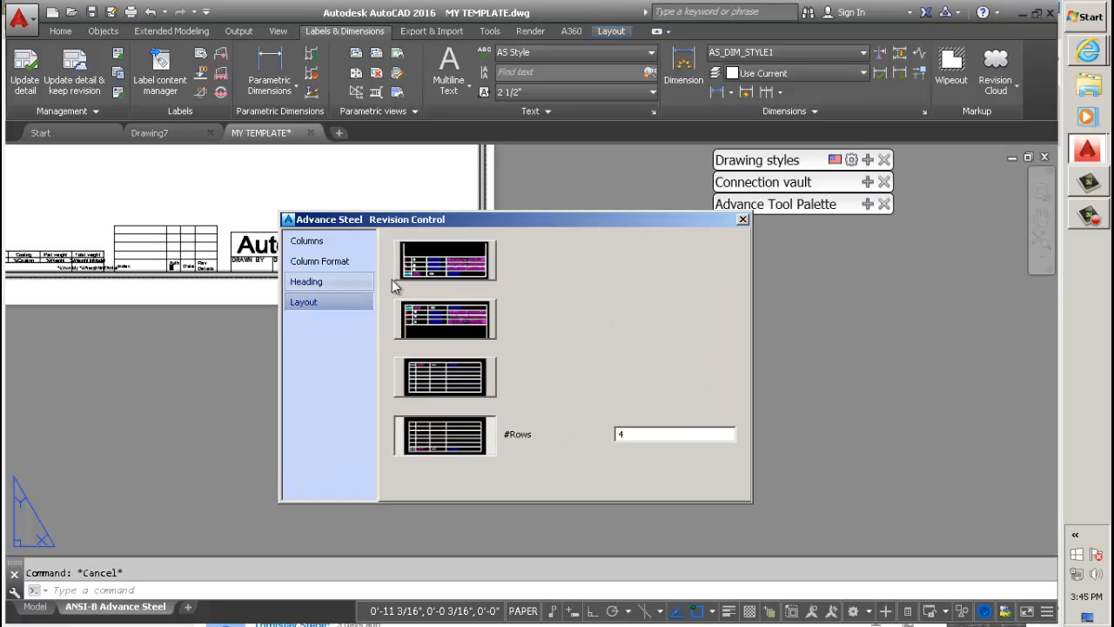
left_click(466, 377)
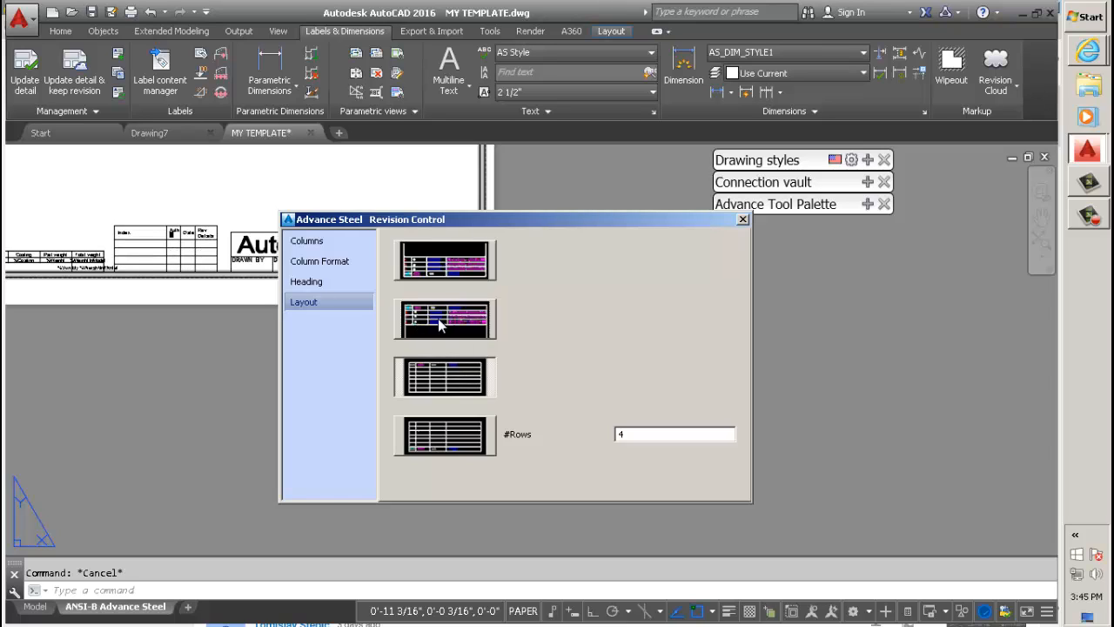
left_click(442, 323)
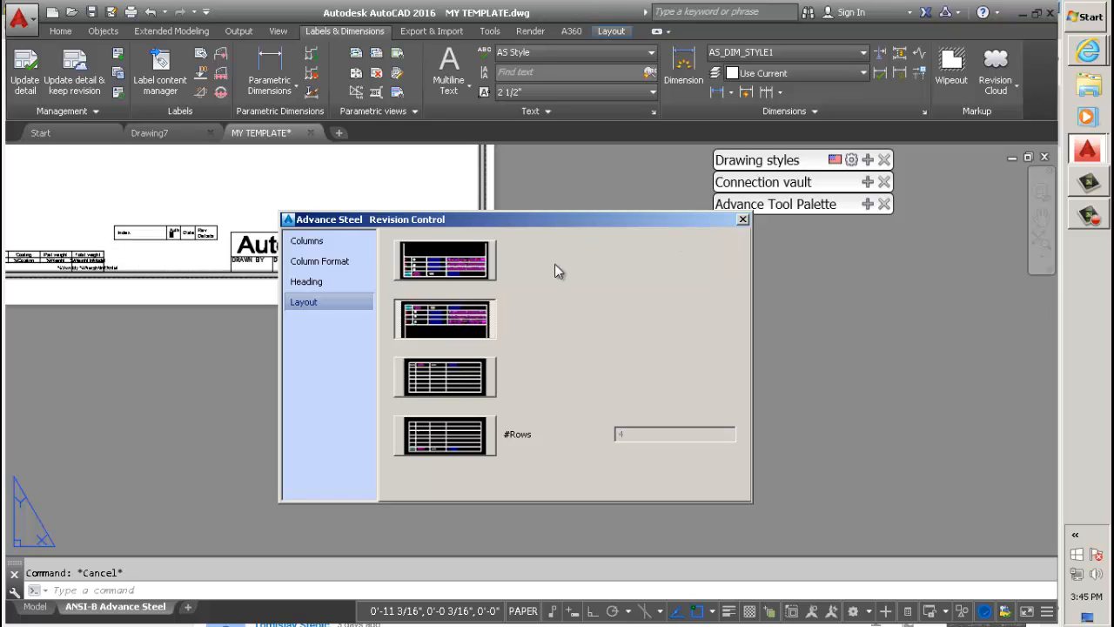
left_click(468, 366)
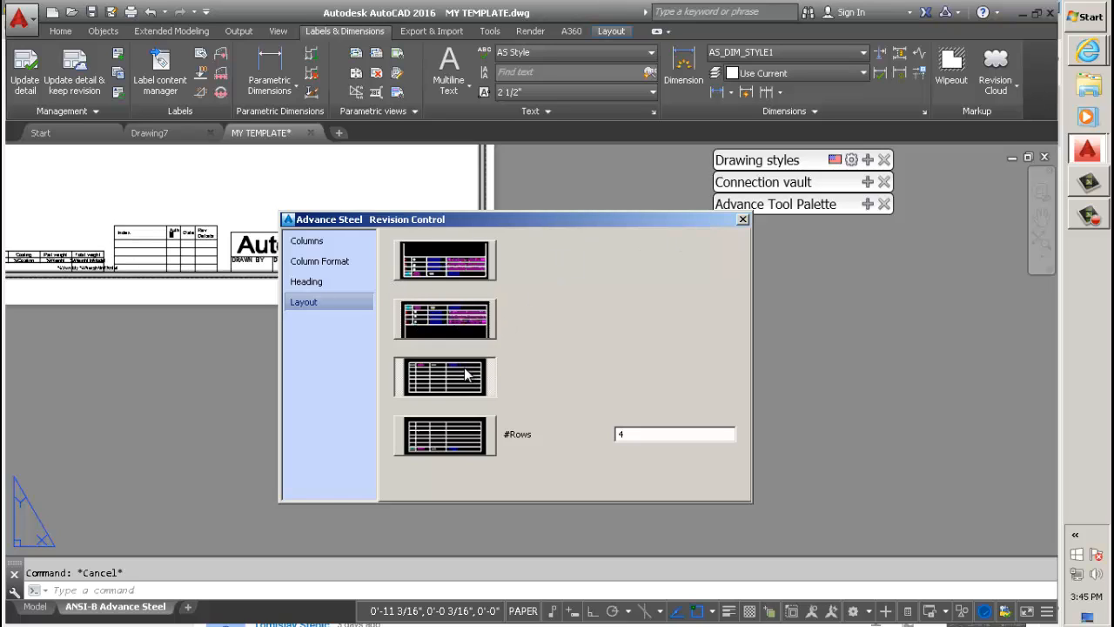
double_click(654, 436)
left_click(444, 448)
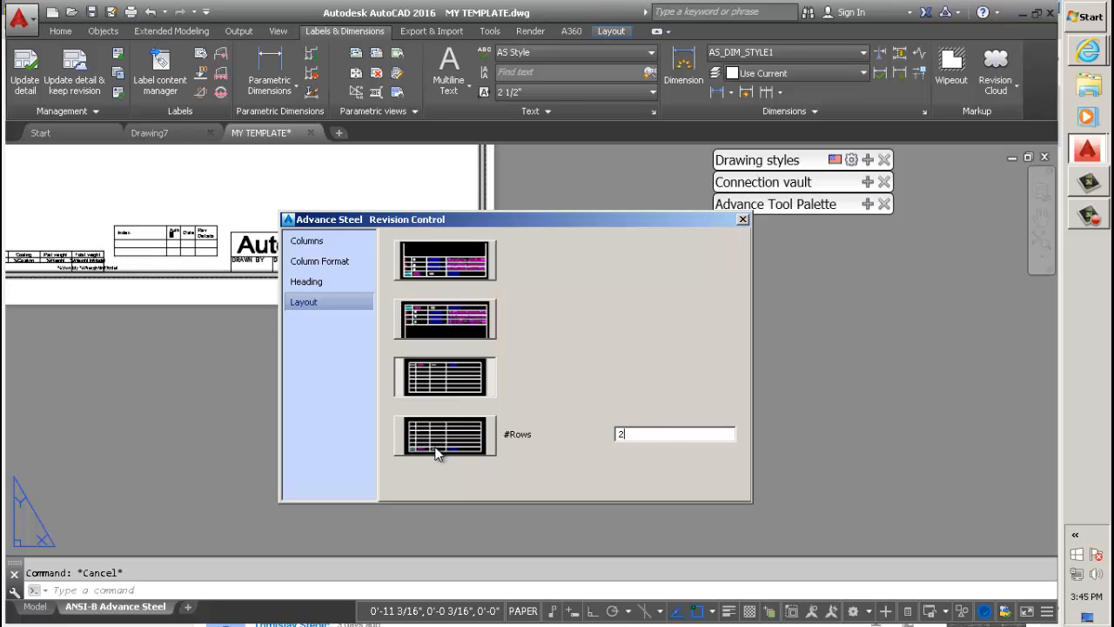
left_click(743, 220)
Move the revision table down so its lower edge rests on the bottom frame line beside the material list
scroll(353, 294, "up", 5)
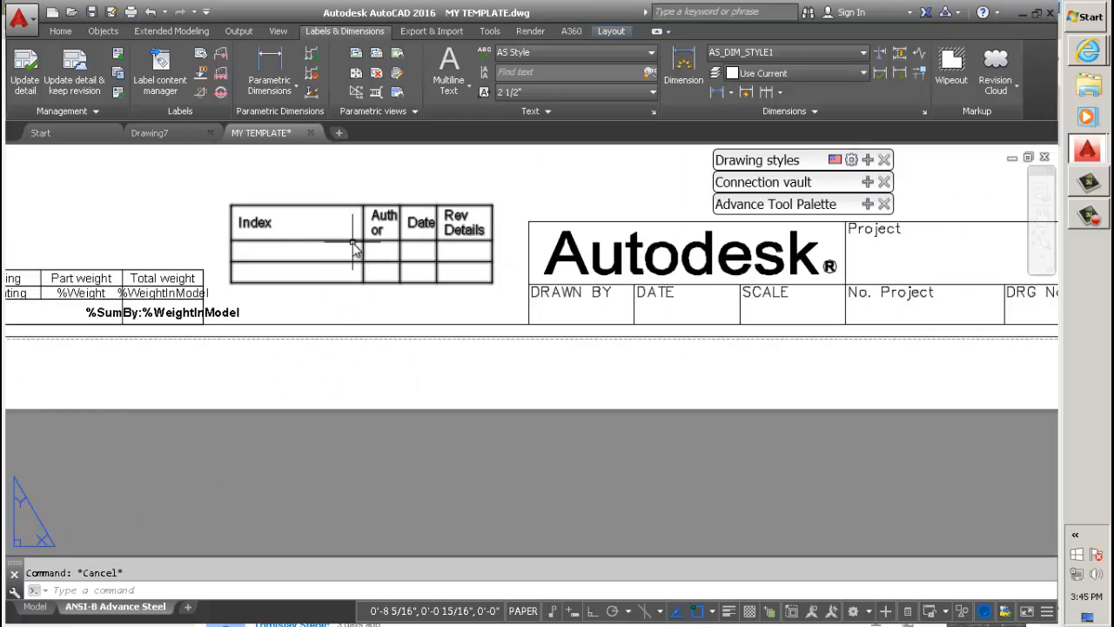
left_click(311, 274)
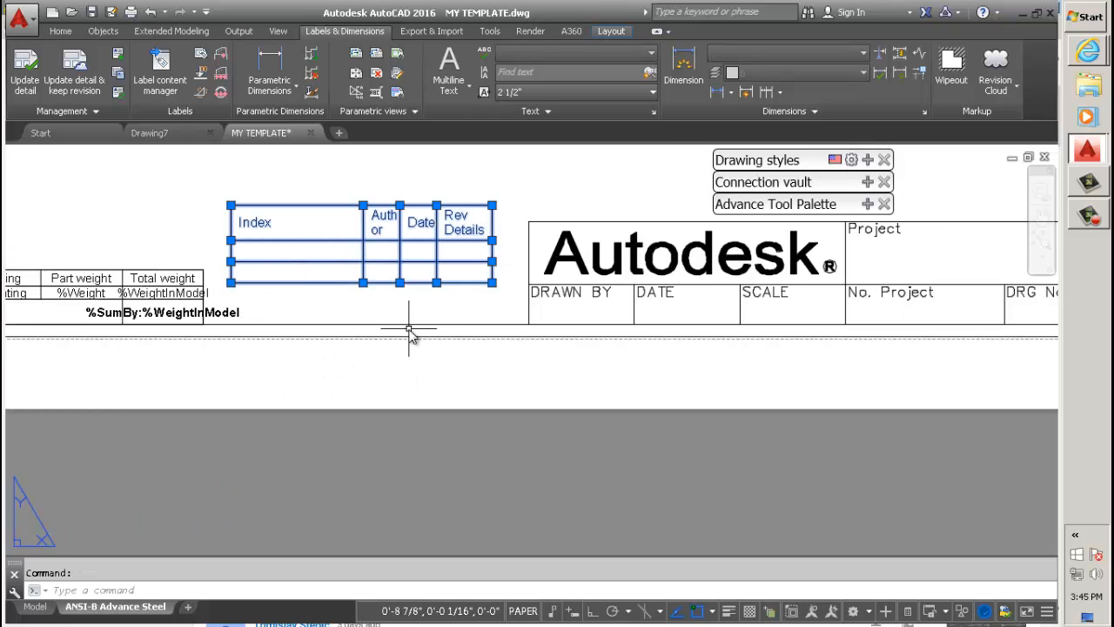
type("m")
key("Return")
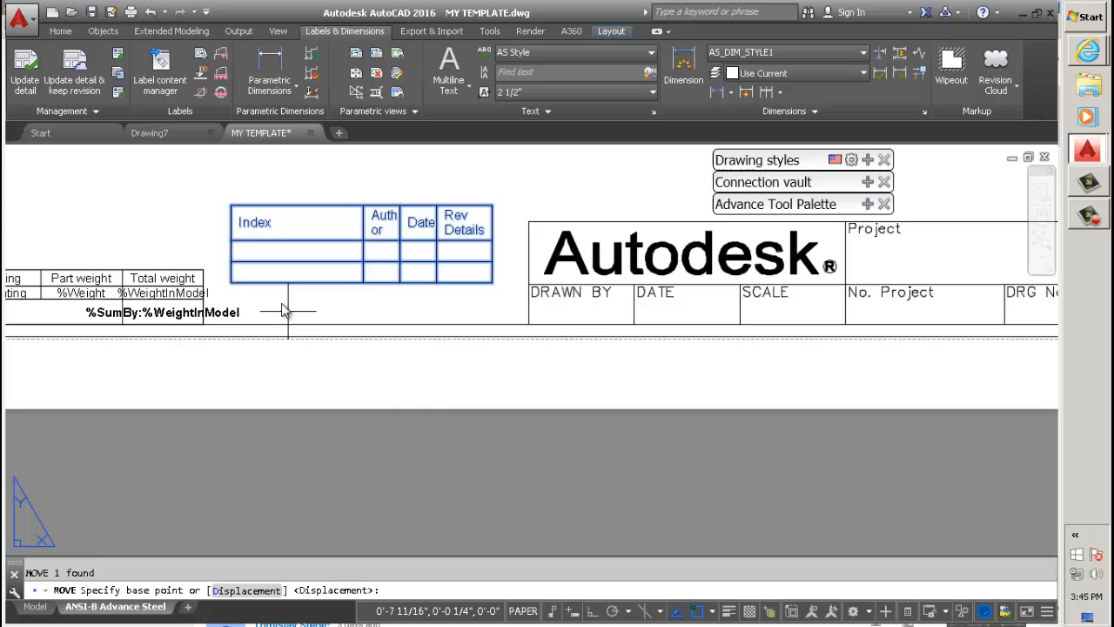
left_click(229, 295)
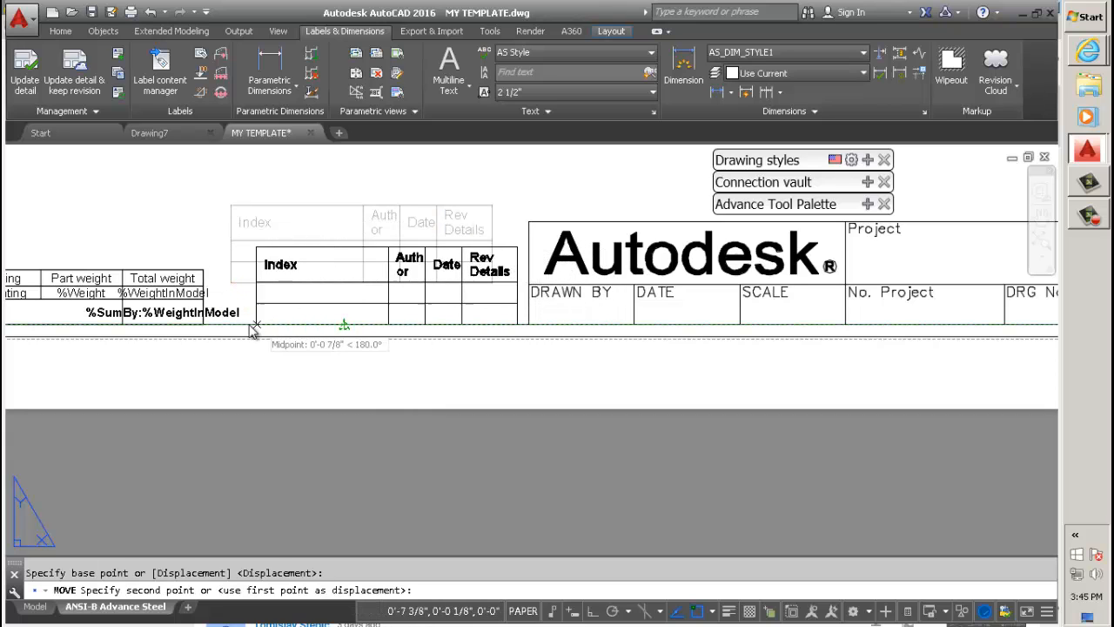
left_click(226, 326)
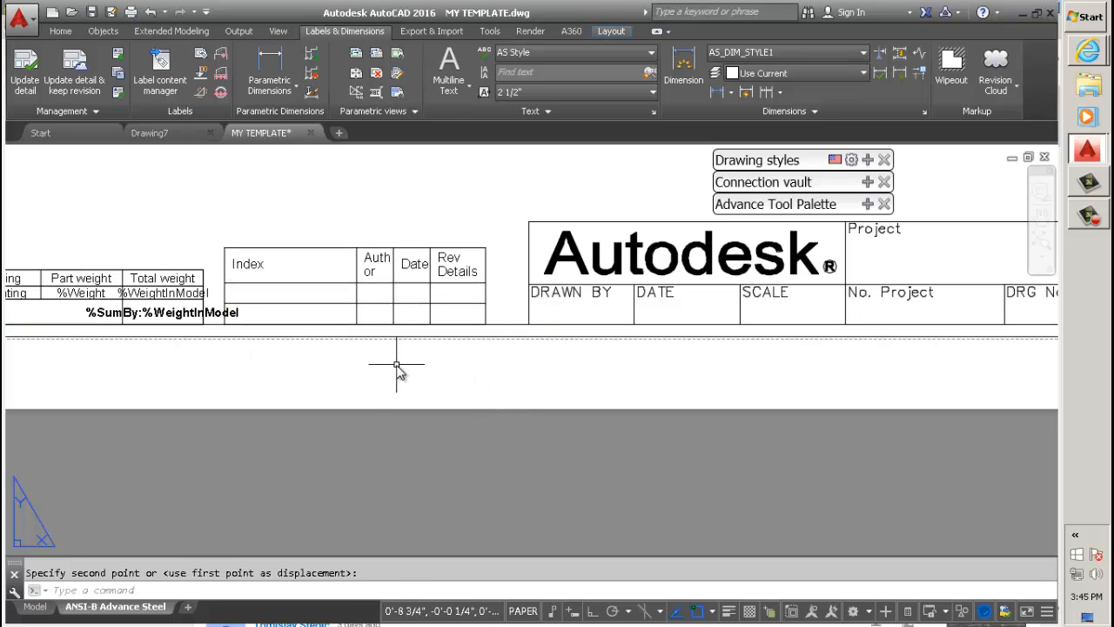
Examine the arrangement of the material list, revision table and title block along the sheet's lower edge
scroll(548, 335, "down", 4)
middle_click_drag(659, 334, 552, 459)
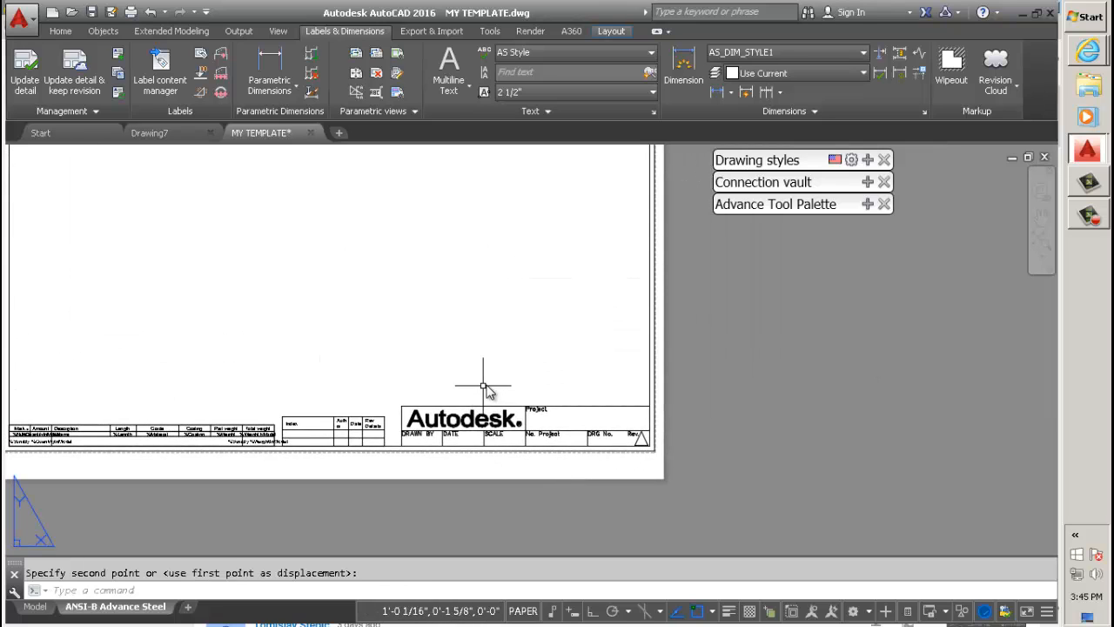
scroll(483, 366, "down", 4)
scroll(326, 311, "up", 4)
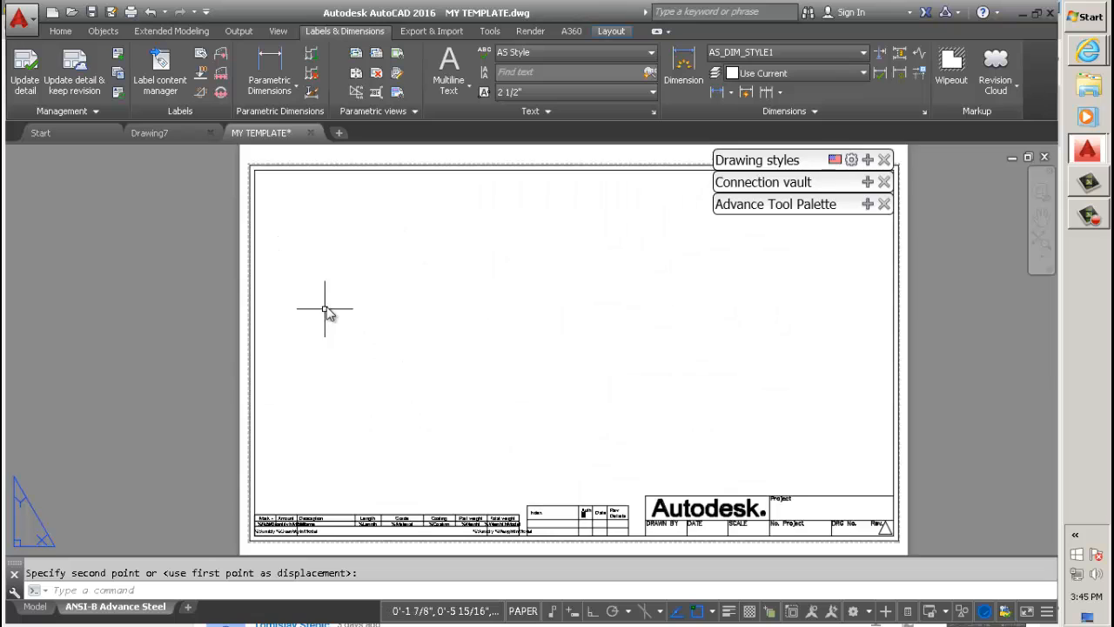
scroll(331, 309, "down", 2)
scroll(472, 440, "up", 4)
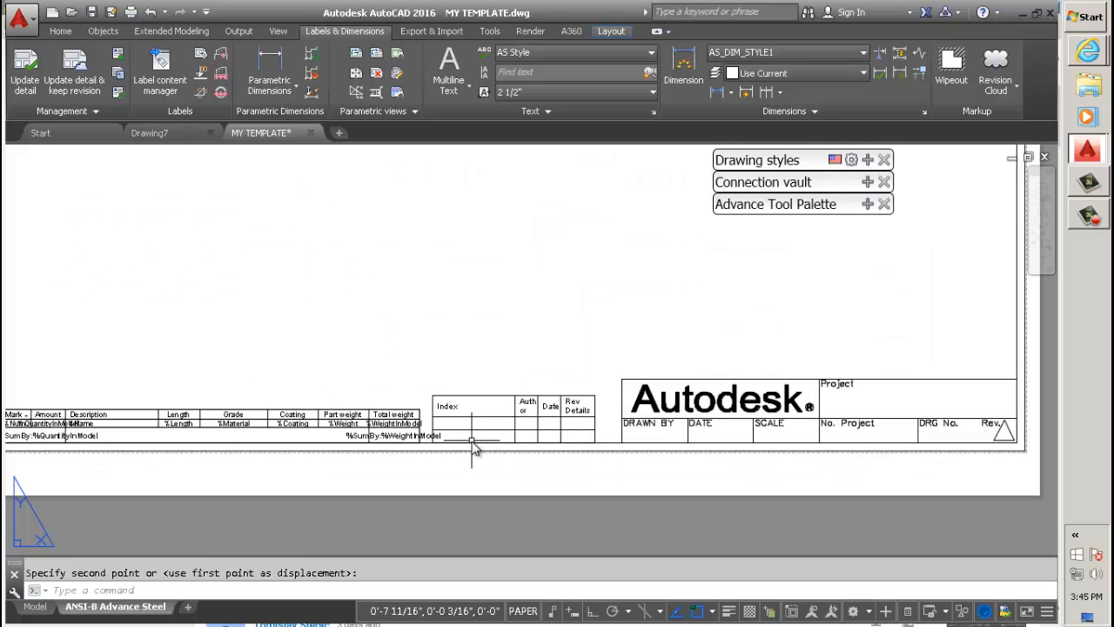
scroll(433, 442, "down", 4)
scroll(428, 442, "up", 4)
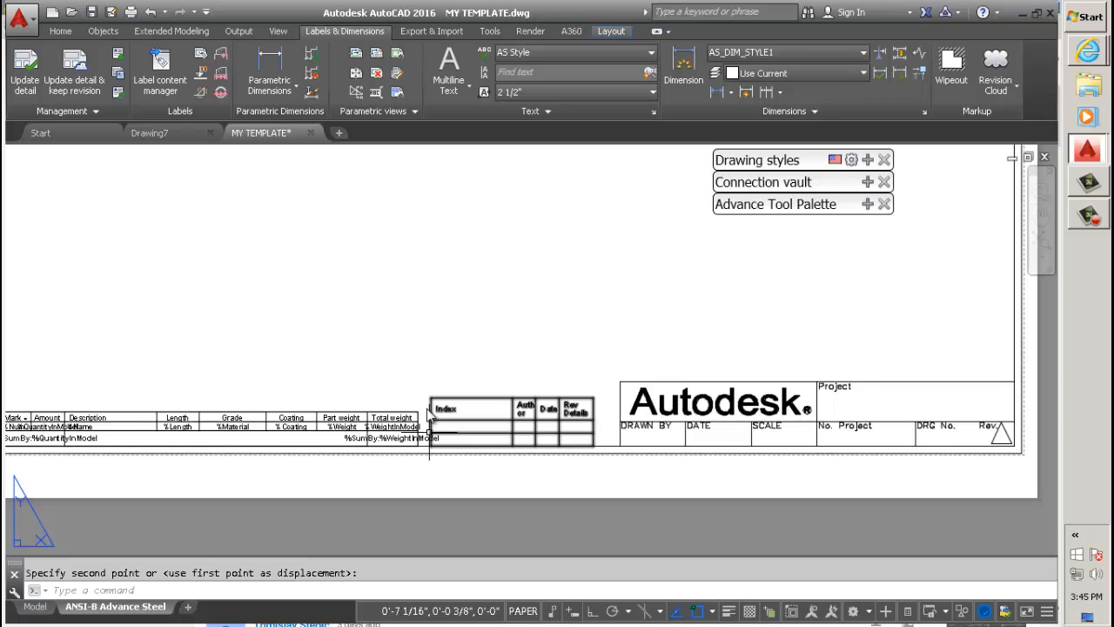
scroll(331, 322, "down", 6)
scroll(562, 353, "up", 8)
scroll(261, 311, "up", 3)
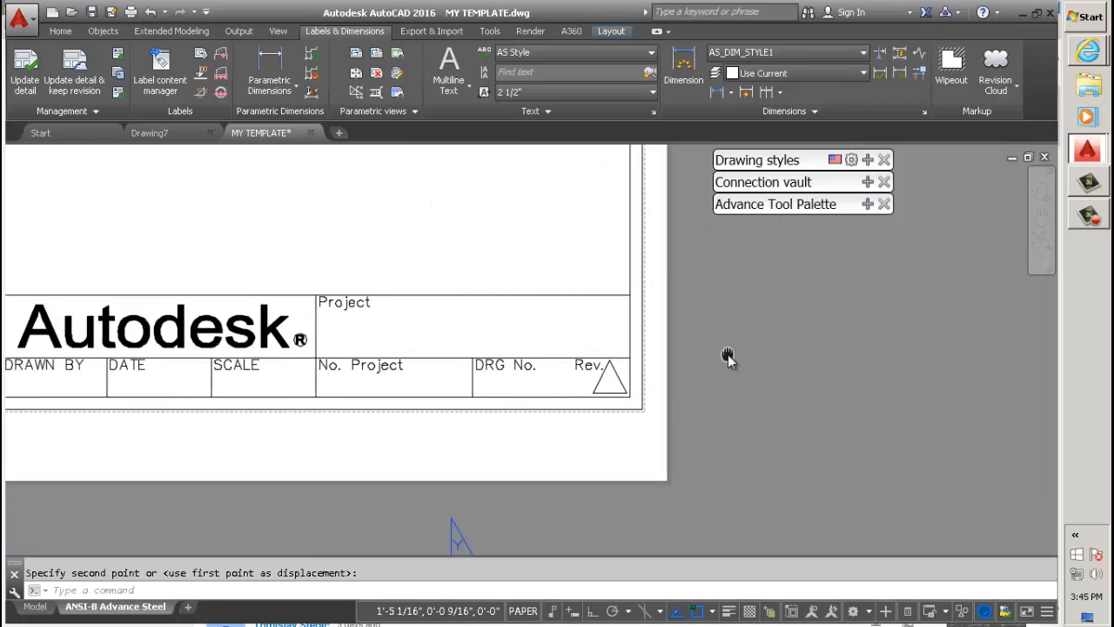
scroll(726, 356, "down", 4)
scroll(507, 370, "up", 4)
Open the title block for editing in the Block Editor
left_click(507, 370)
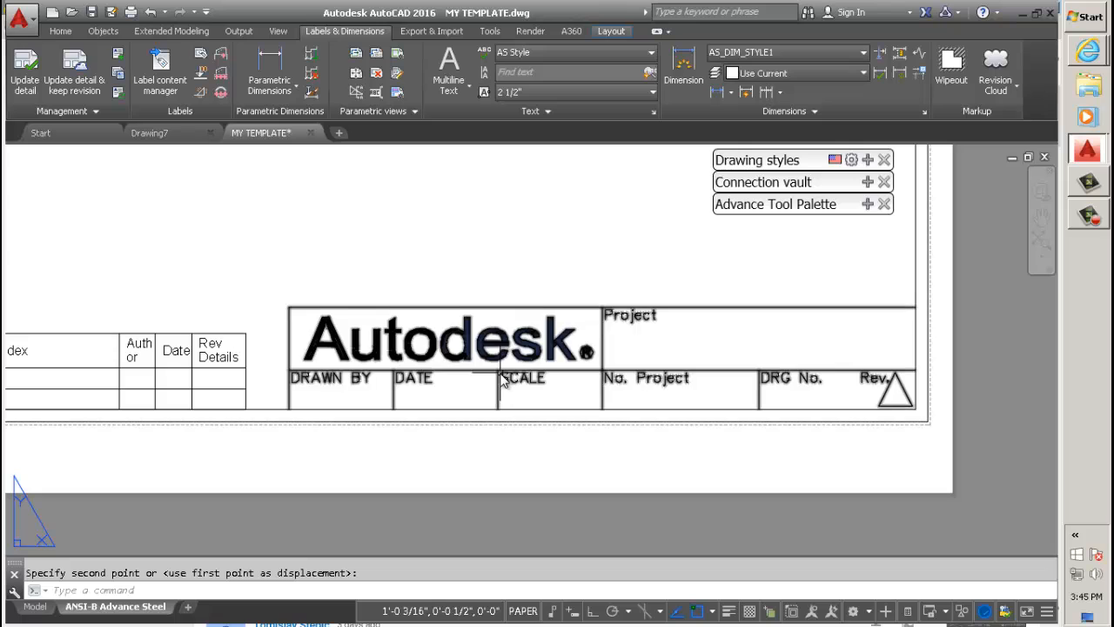
left_click(510, 376)
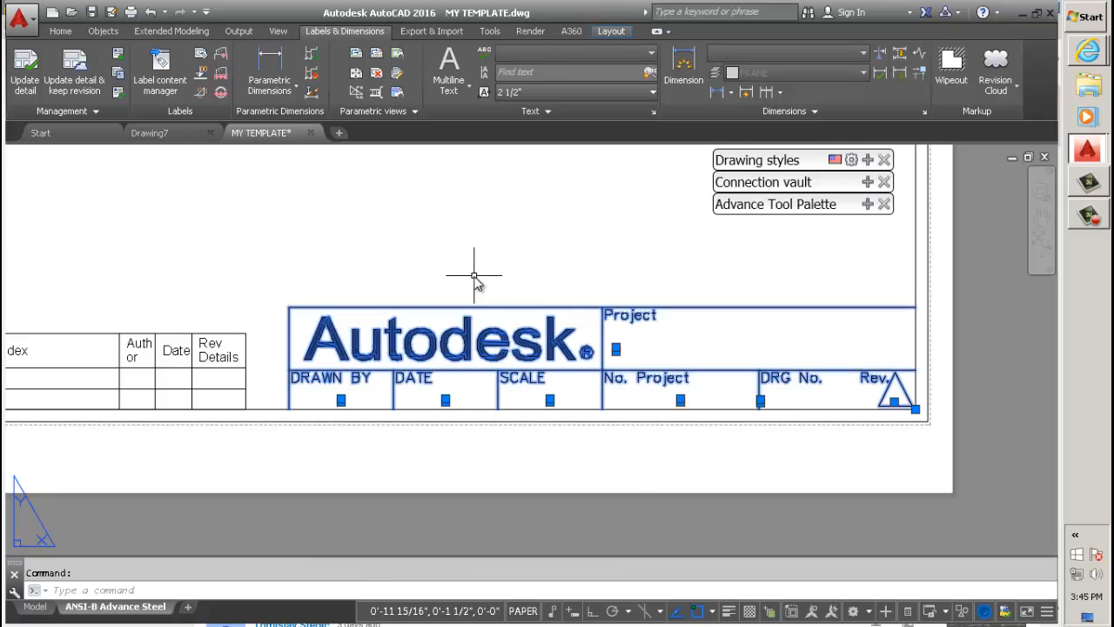
right_click(501, 227)
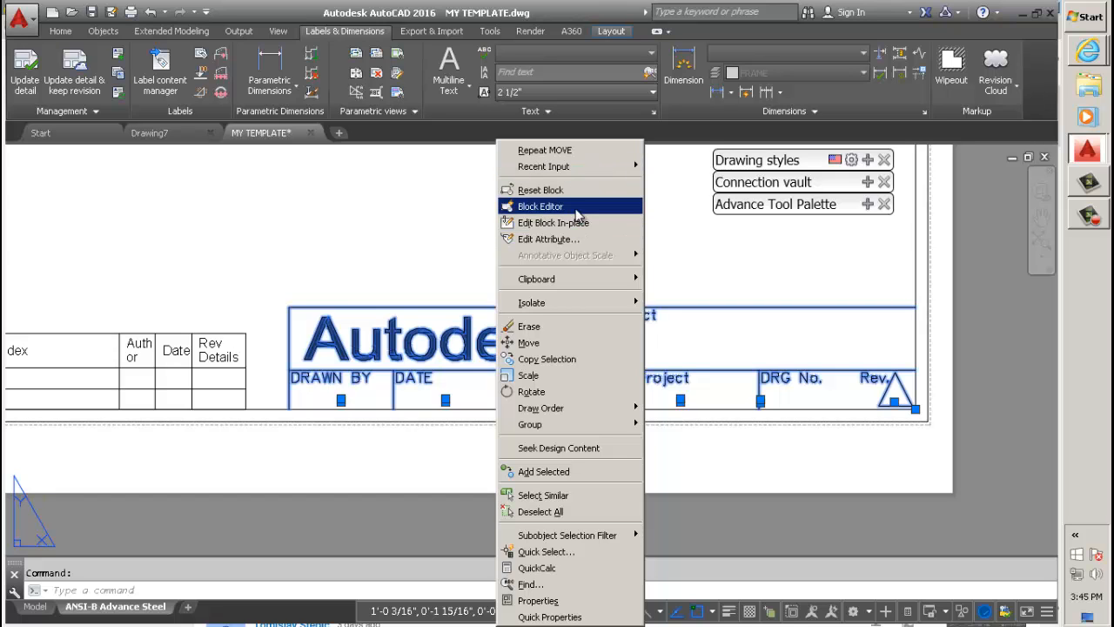
left_click(576, 214)
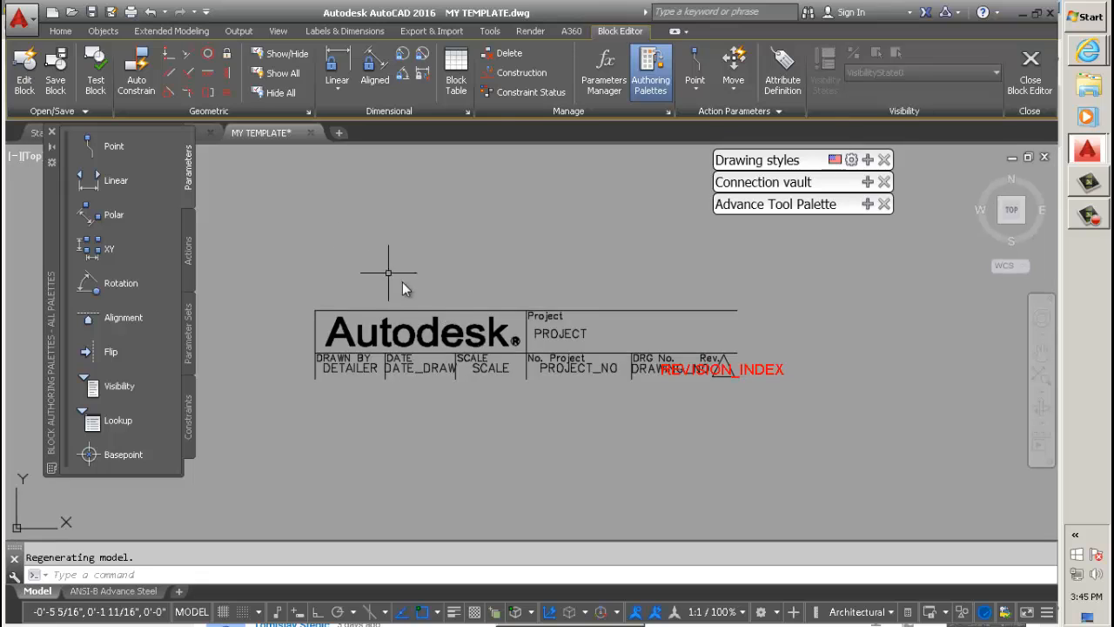
Delete the Autodesk logo from the cell above DRAWN BY, DATE and SCALE in the title block
scroll(488, 300, "down", 5)
scroll(513, 344, "up", 8)
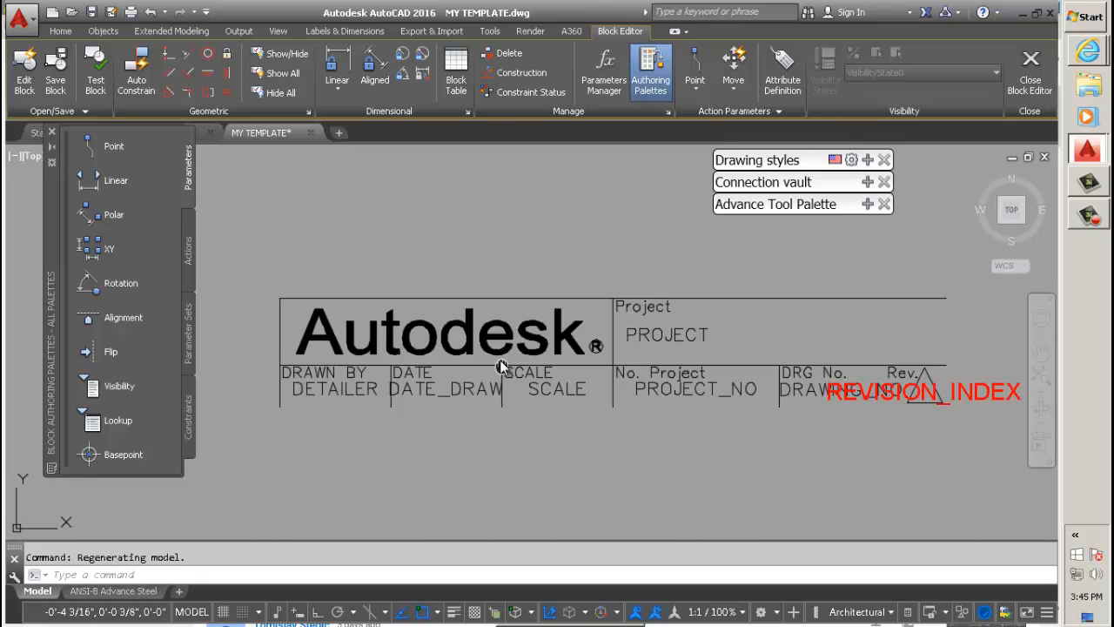
middle_click_drag(500, 364, 446, 244)
scroll(446, 267, "down", 2)
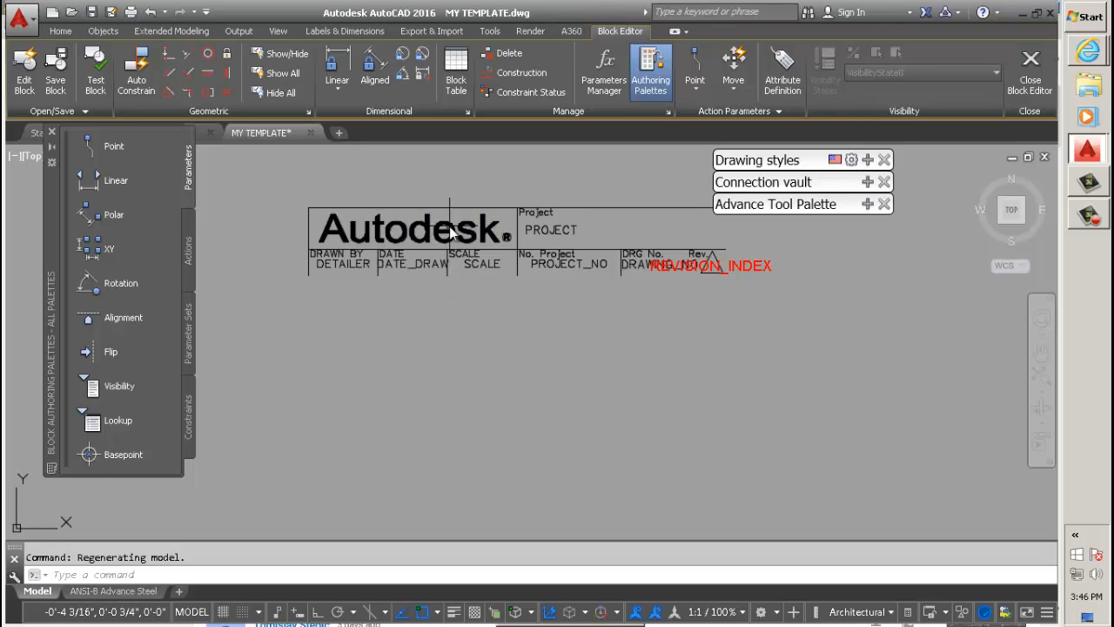
left_click(451, 230)
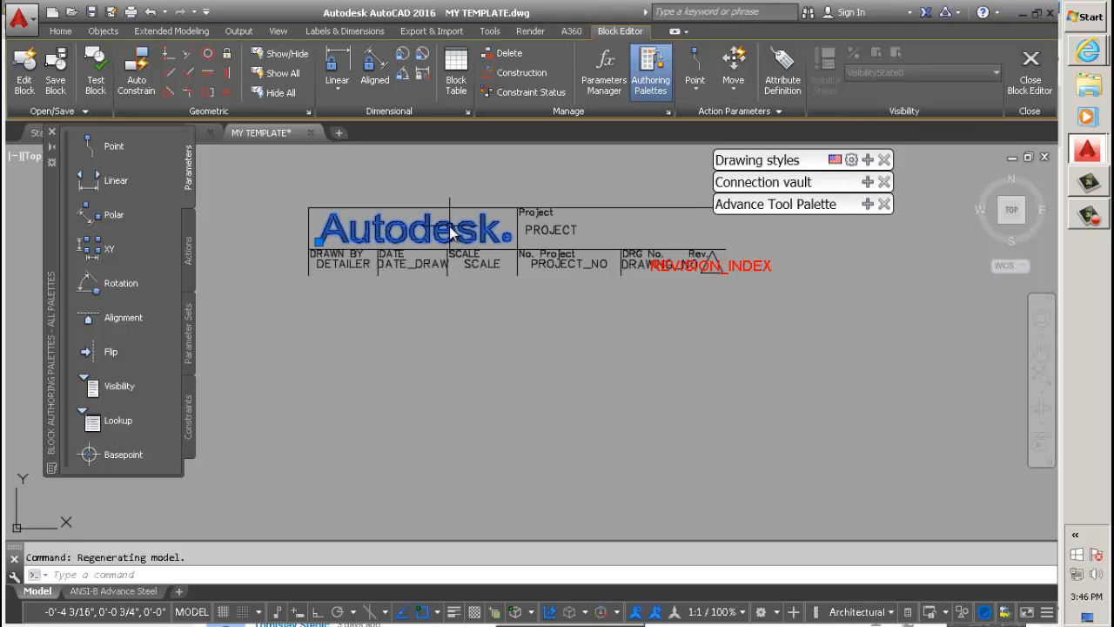
key("Delete")
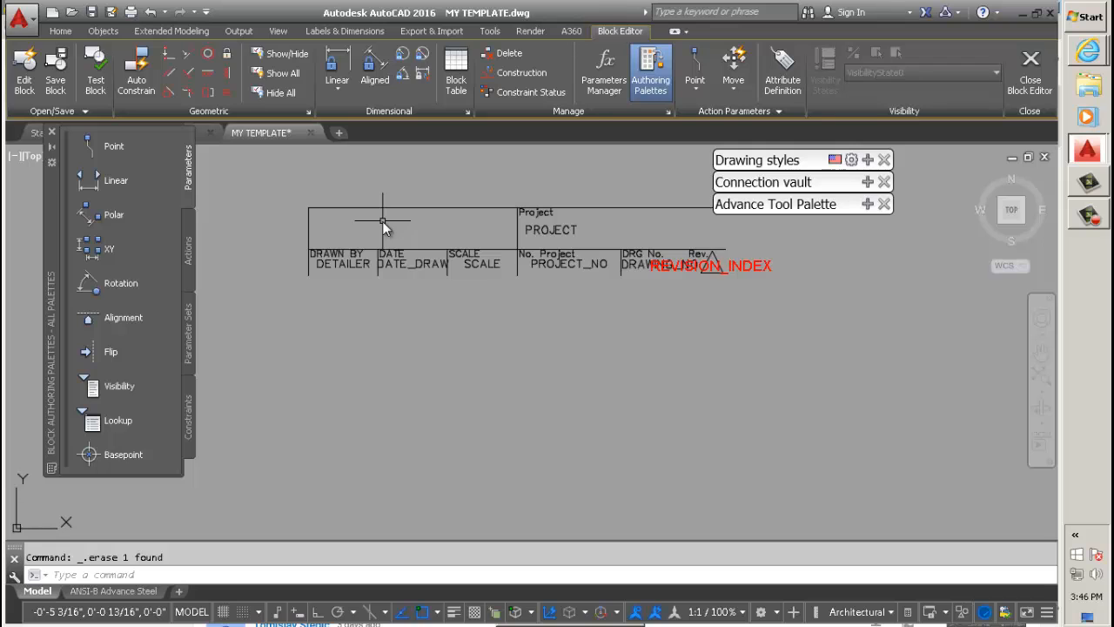
scroll(384, 220, "up", 2)
scroll(490, 256, "down", 1)
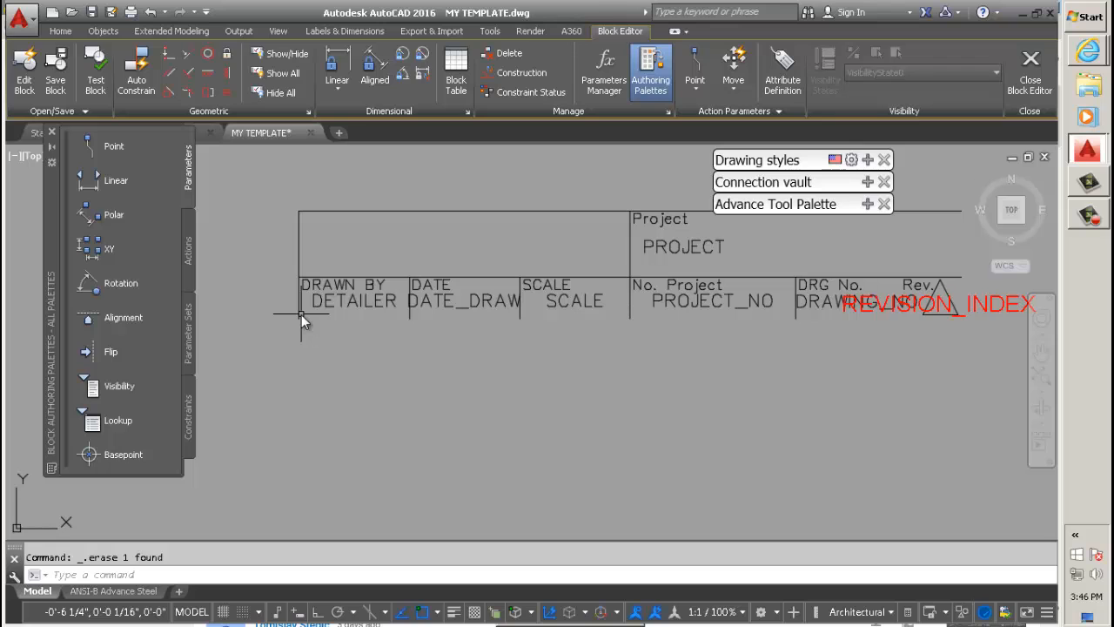
scroll(302, 314, "down", 2)
scroll(523, 258, "up", 2)
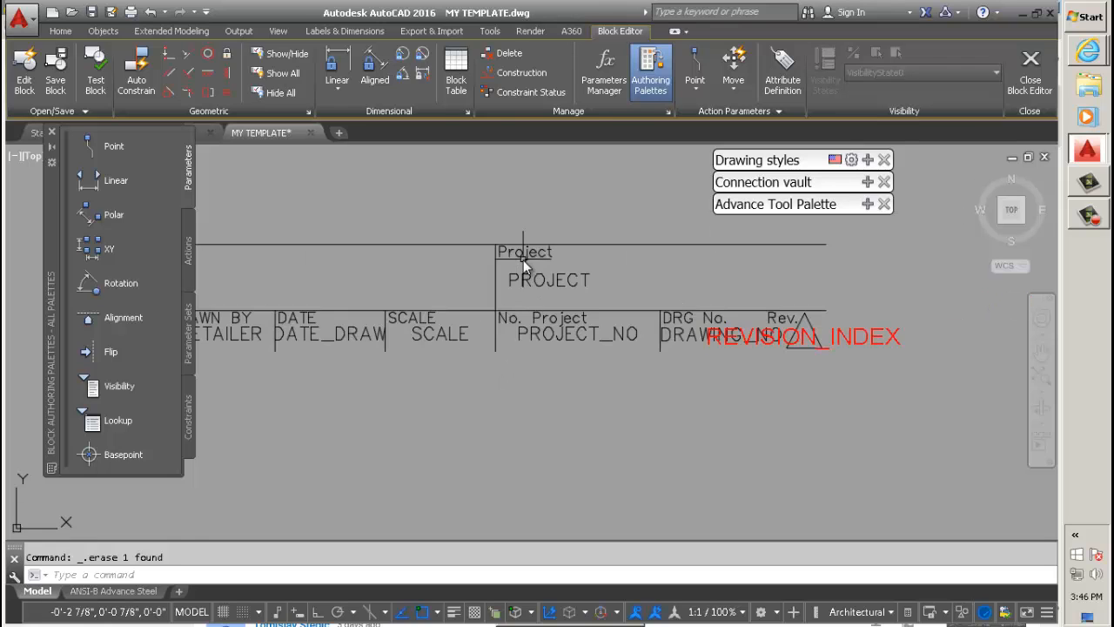
middle_click_drag(523, 261, 691, 257)
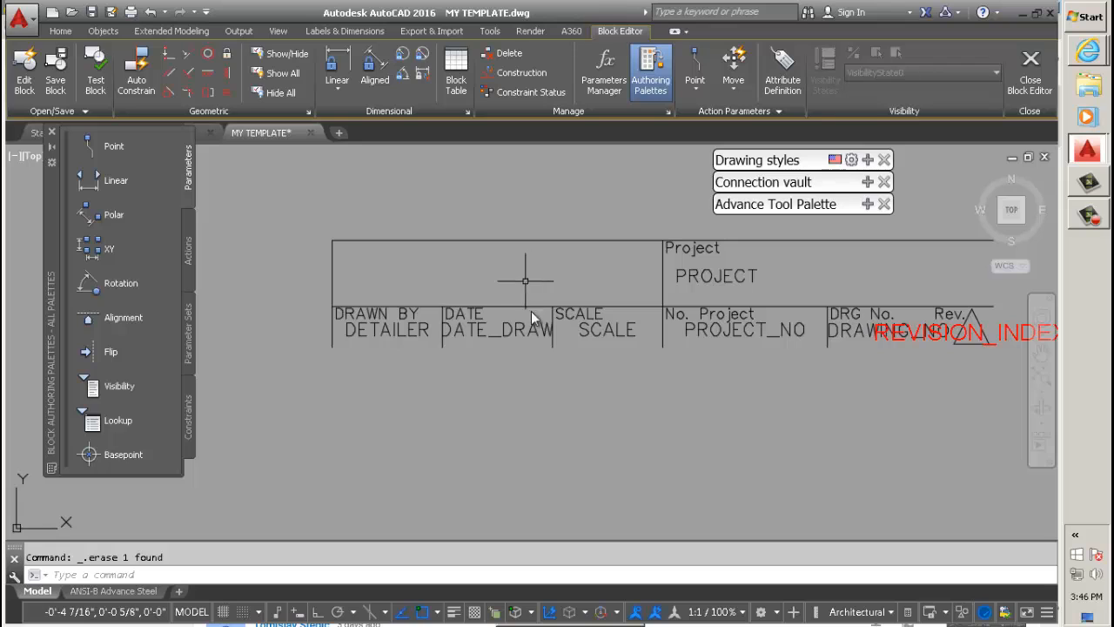
left_click(597, 328)
right_click(597, 403)
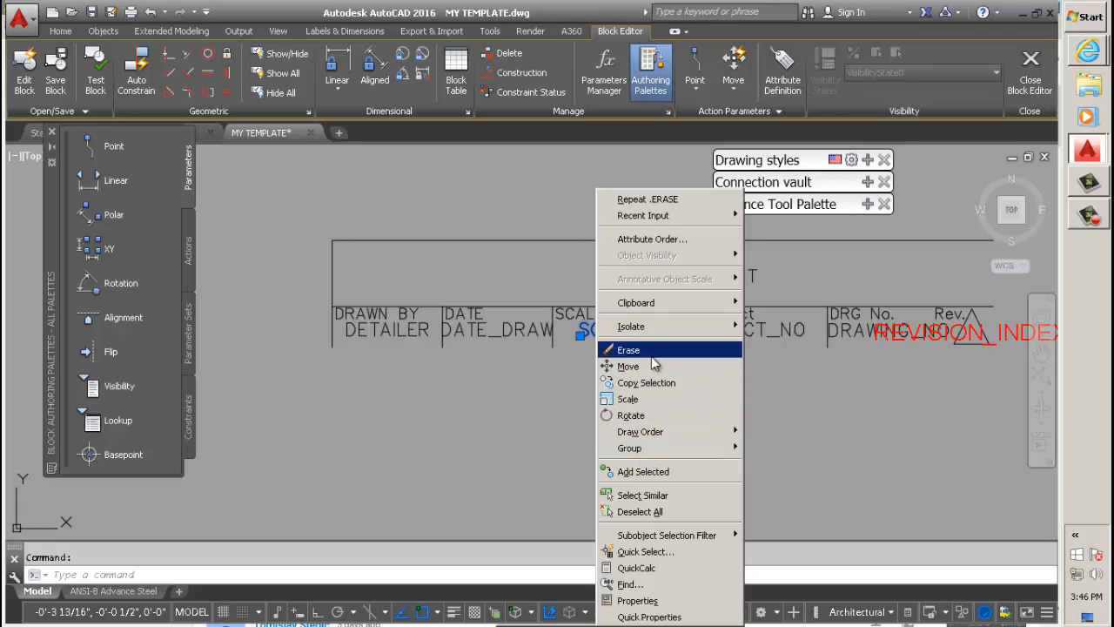
key("Escape")
key("Escape")
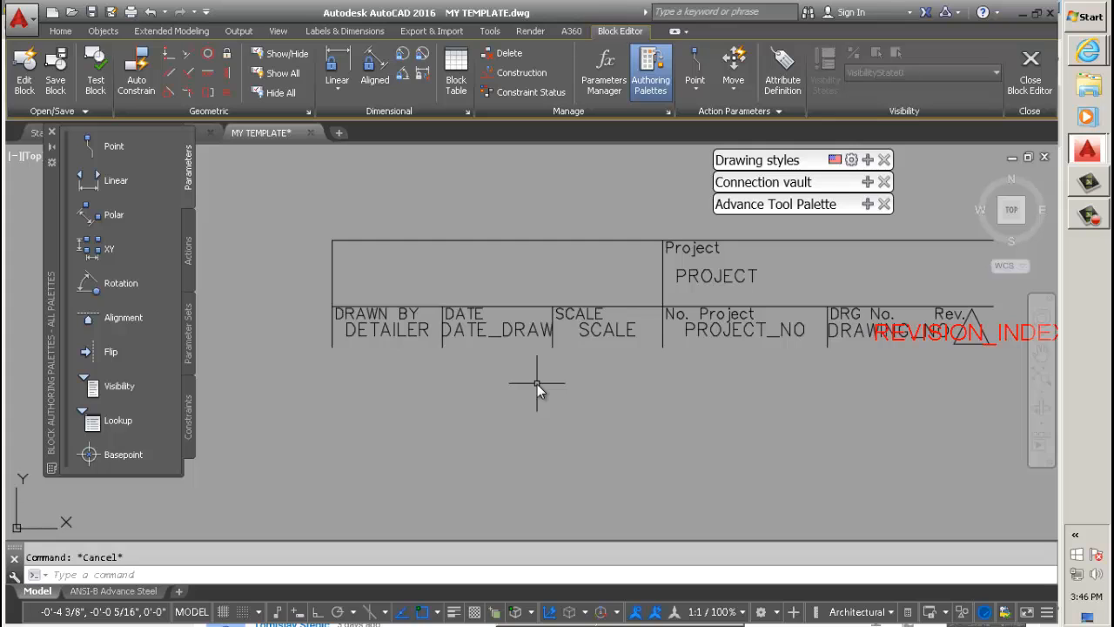
Copy the SCALE attribute into the empty cell above DRAWN BY, DATE and SCALE
type("co")
key("Return")
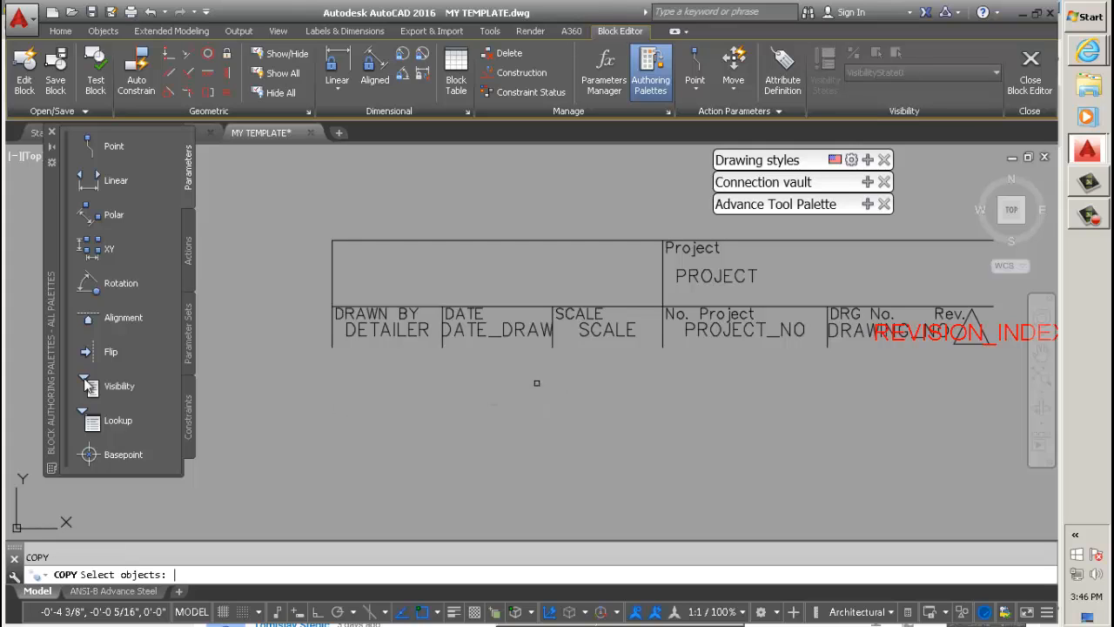
left_click(625, 335)
key("Return")
left_click(617, 332)
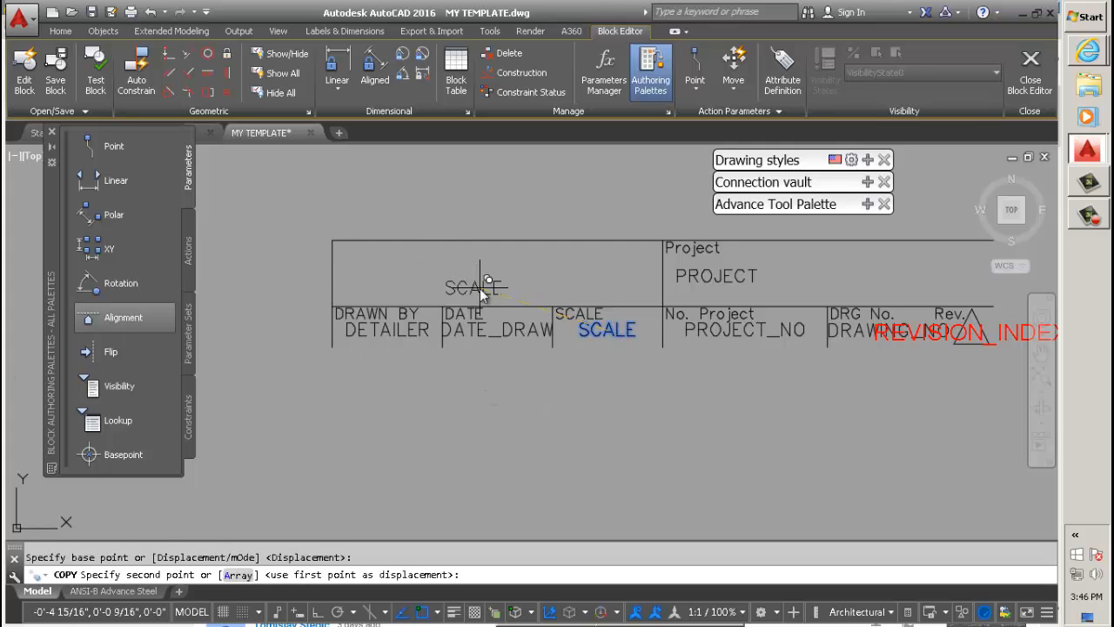
left_click(490, 285)
key("Escape")
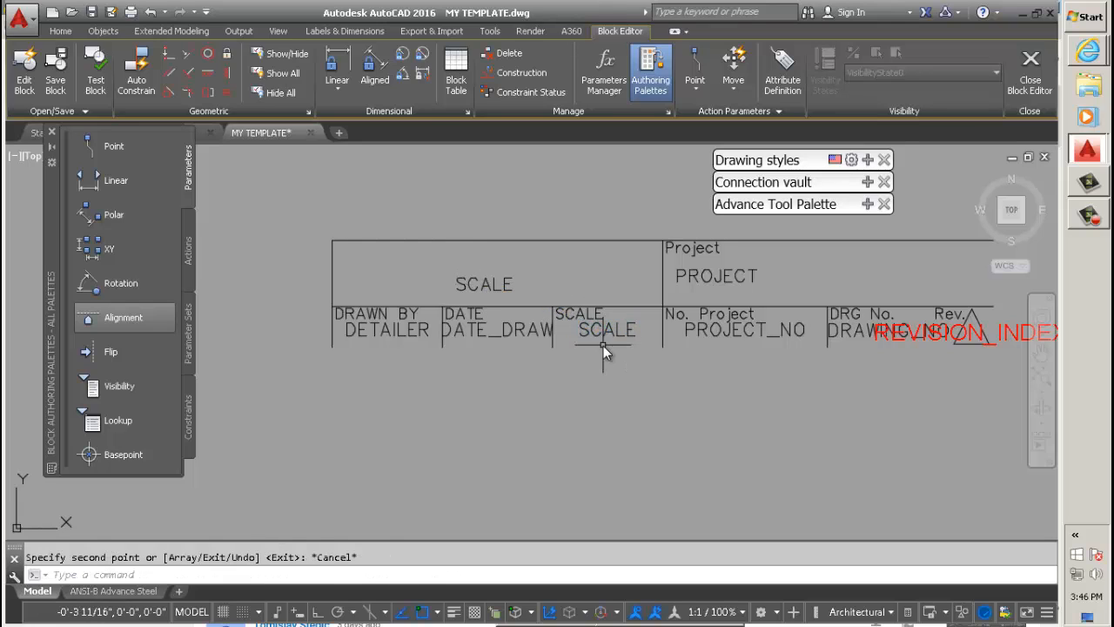
Copy the small SCALE label into the upper cell, just above the copied SCALE attribute
left_click(579, 315)
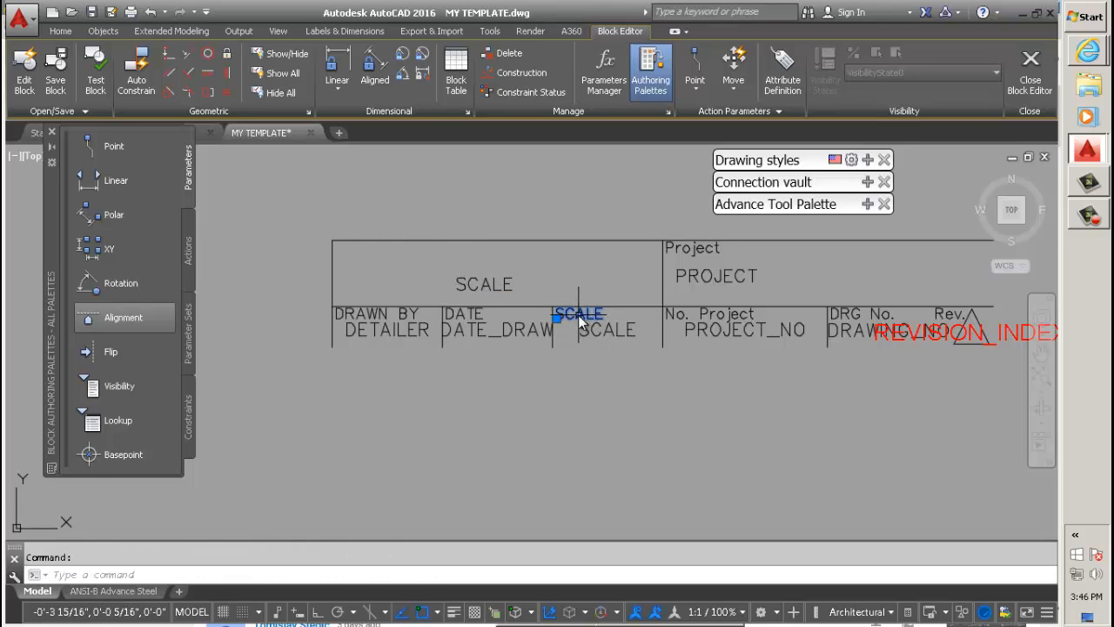
type("co")
key("Return")
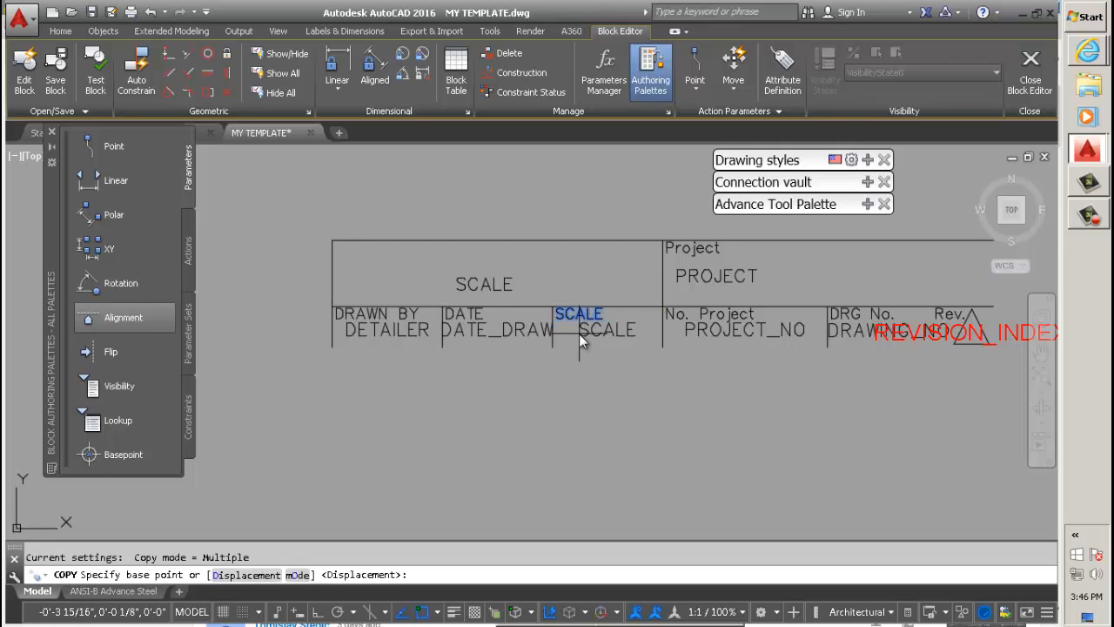
left_click(581, 336)
scroll(478, 294, "up", 2)
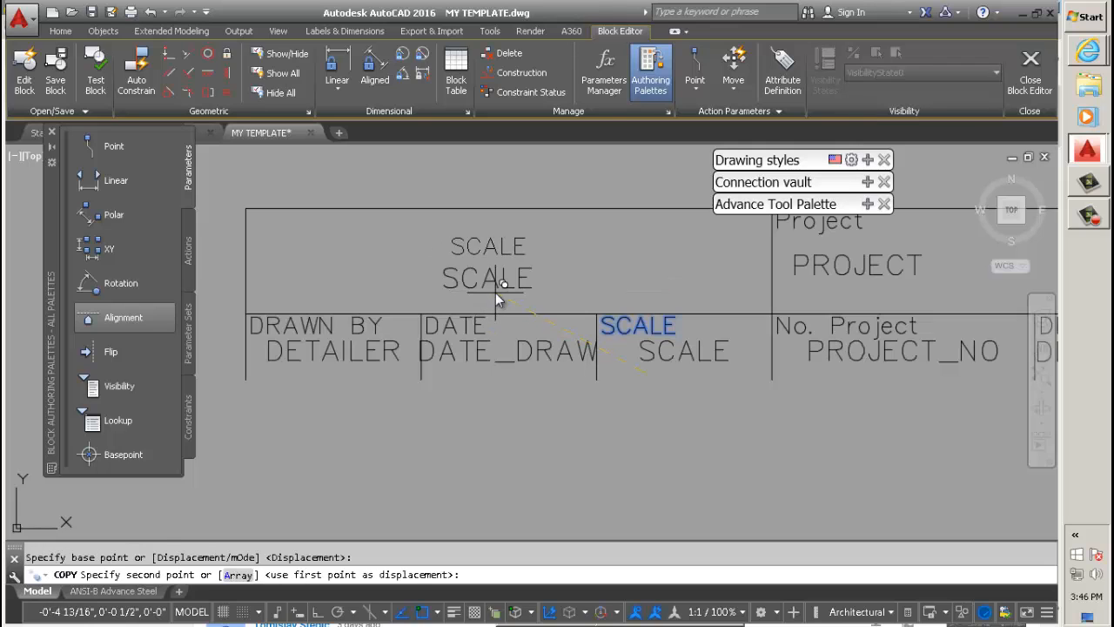
left_click(491, 279)
key("Escape")
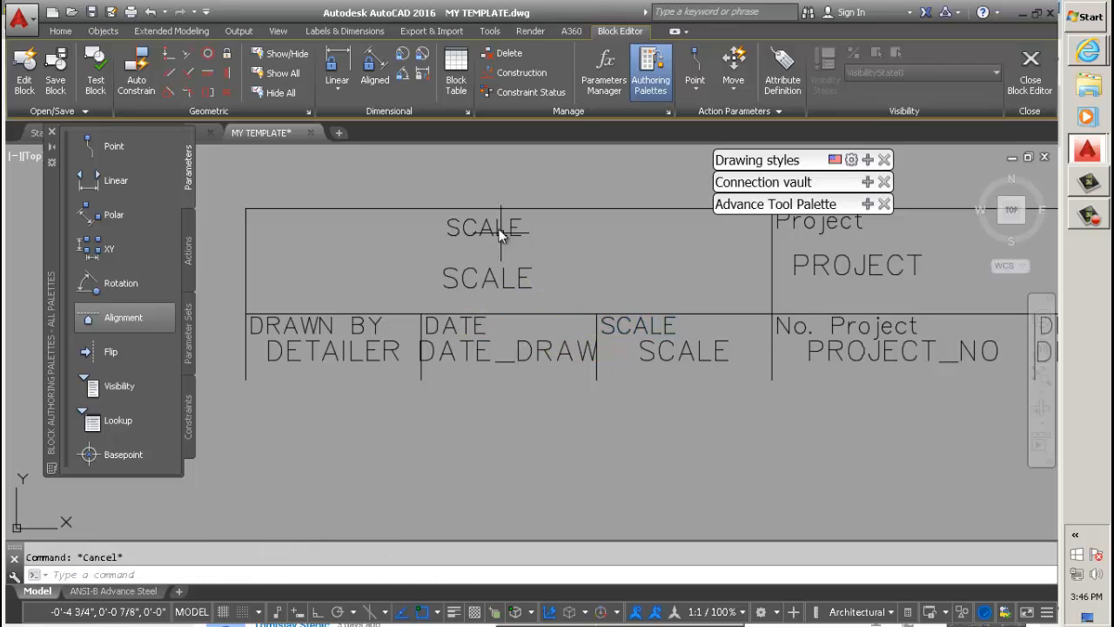
Change the copied label's text in the upper cell to MARK
double_click(499, 229)
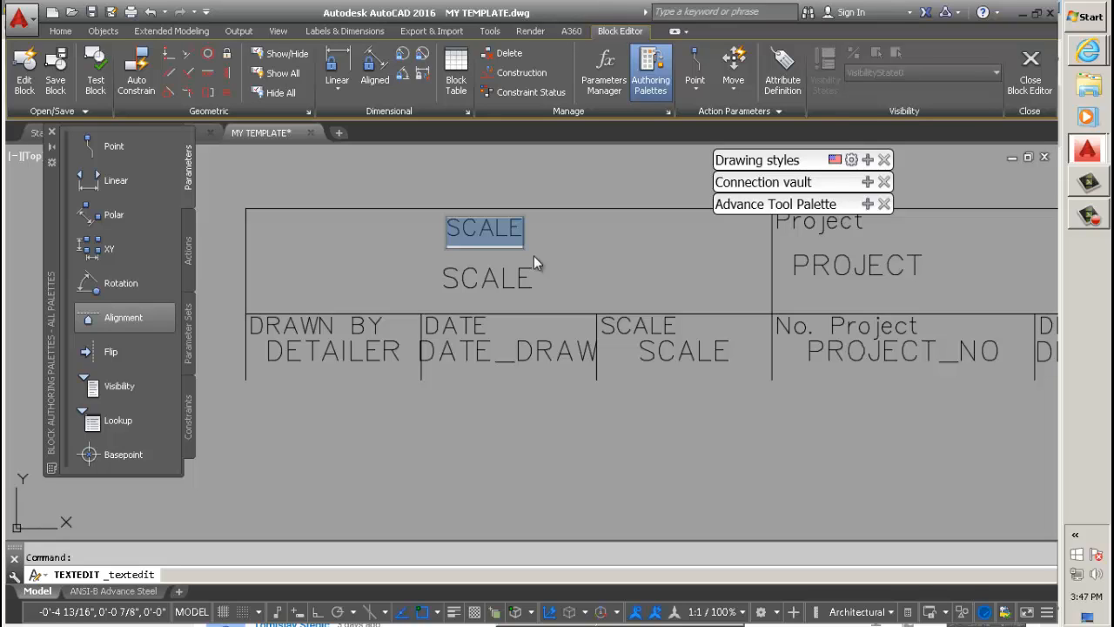
type("BEA")
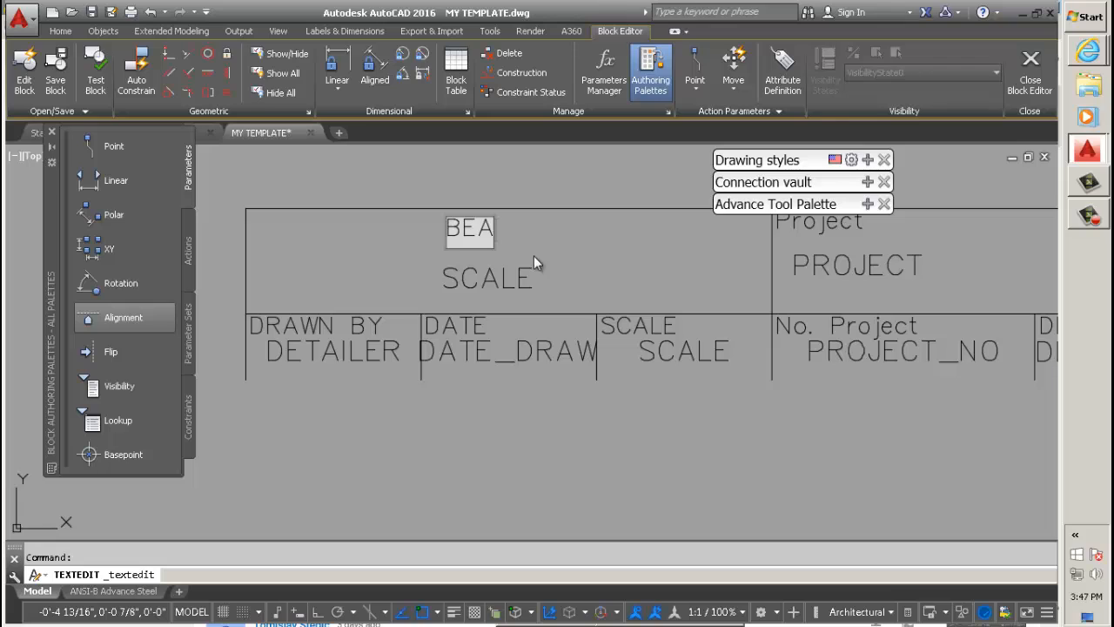
key("BackSpace")
key("BackSpace")
key("BackSpace")
type("MARK")
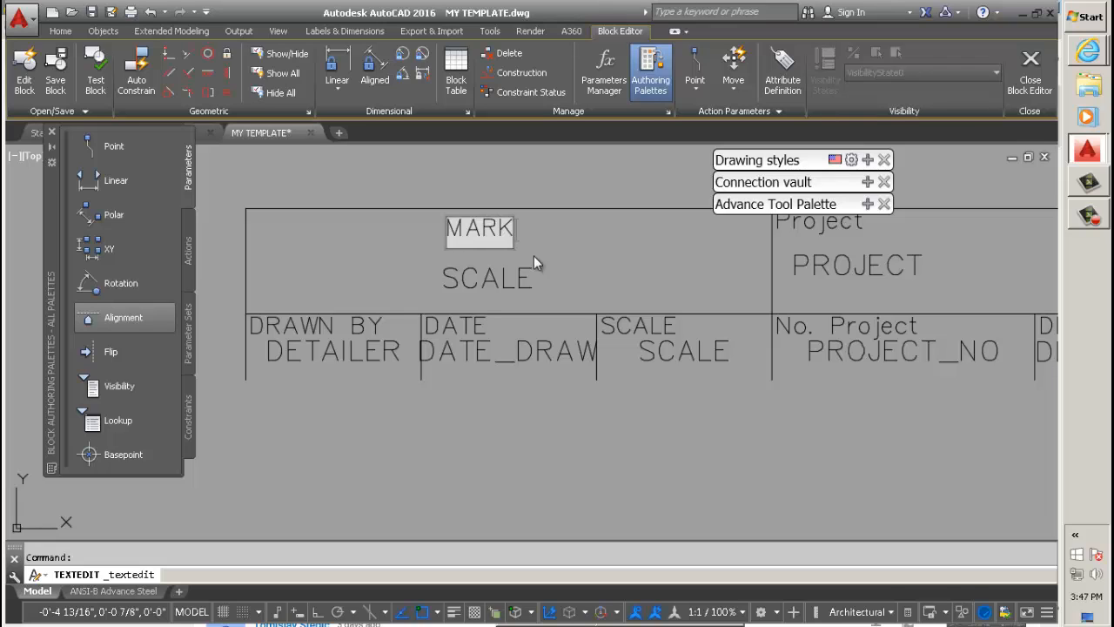
key("Return")
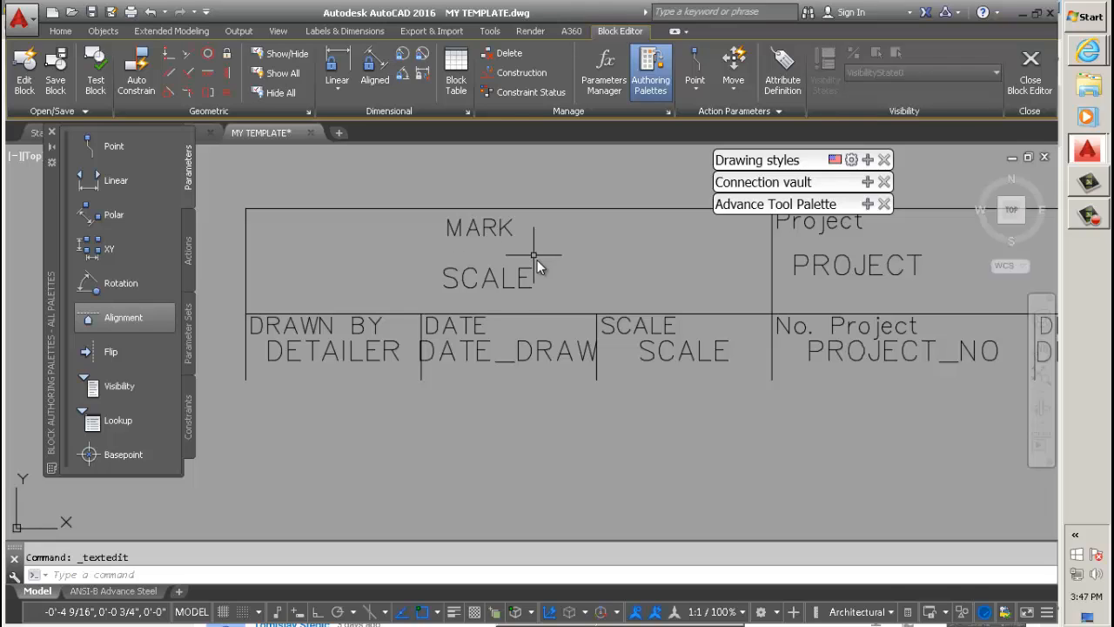
Try to set the prompt of the copied SCALE attribute below MARK to "mark no."
double_click(490, 278)
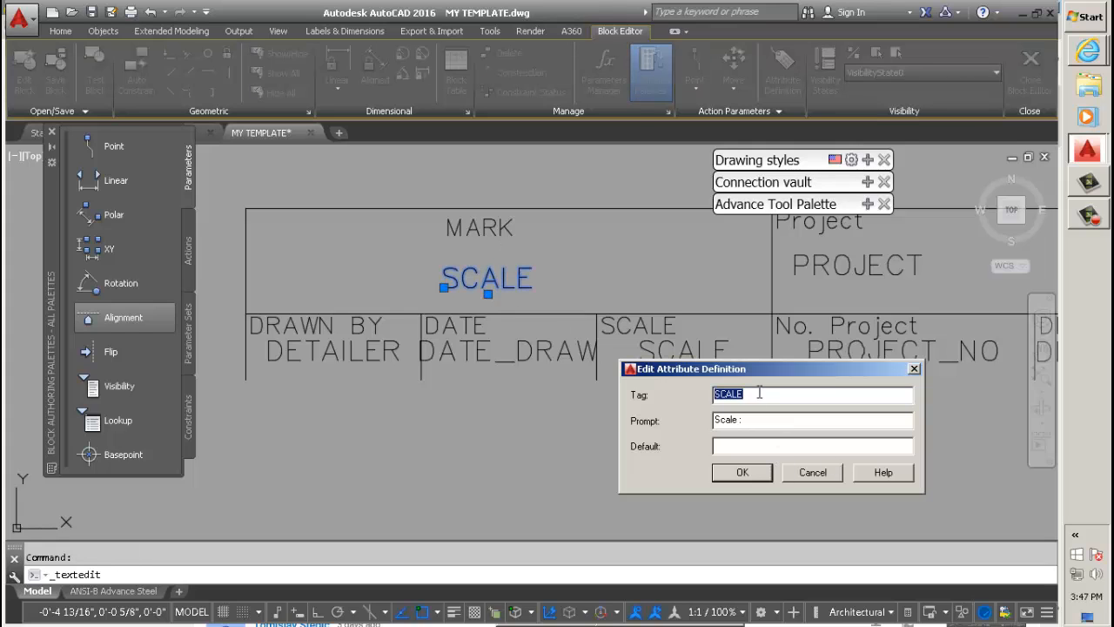
left_click_drag(742, 369, 685, 218)
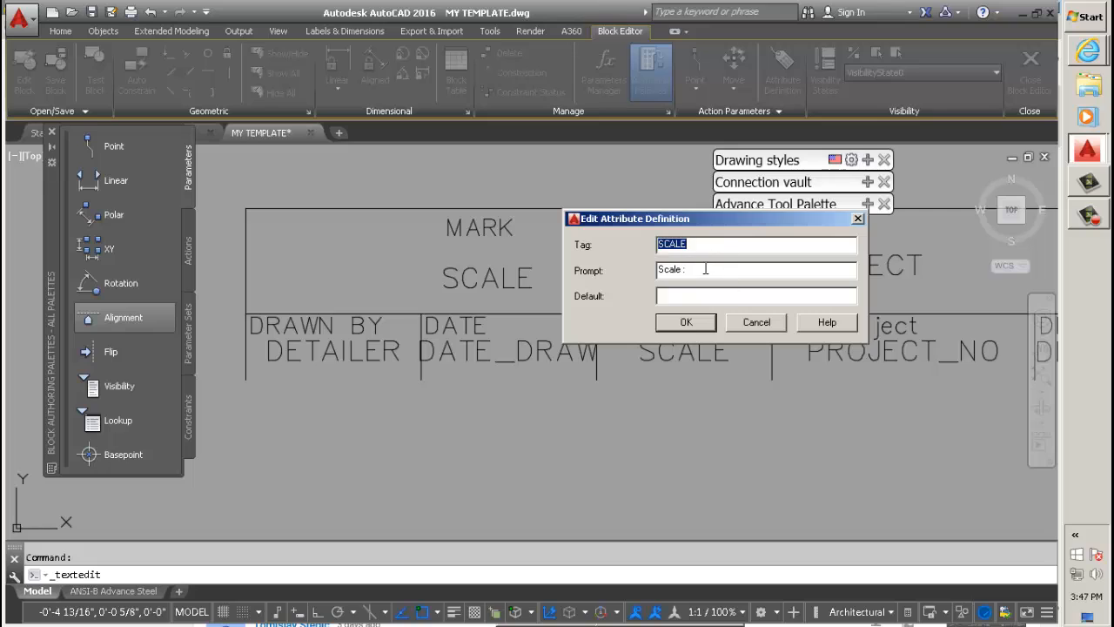
key("Tab")
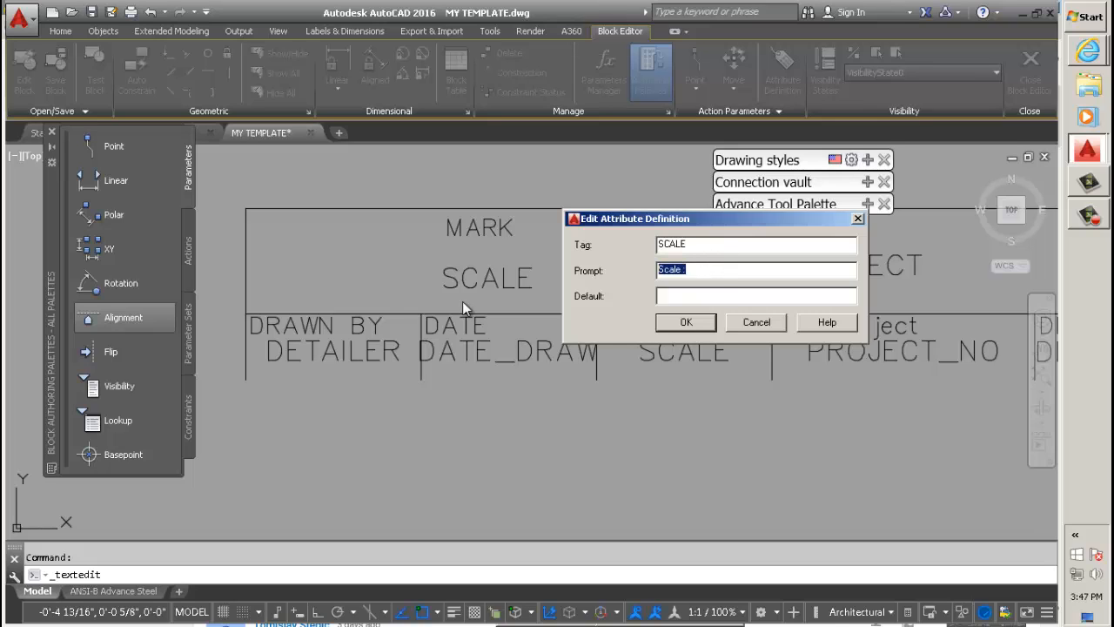
type("M")
key("BackSpace")
key("BackSpace")
type("maer")
key("BackSpace")
key("BackSpace")
double_click(697, 244)
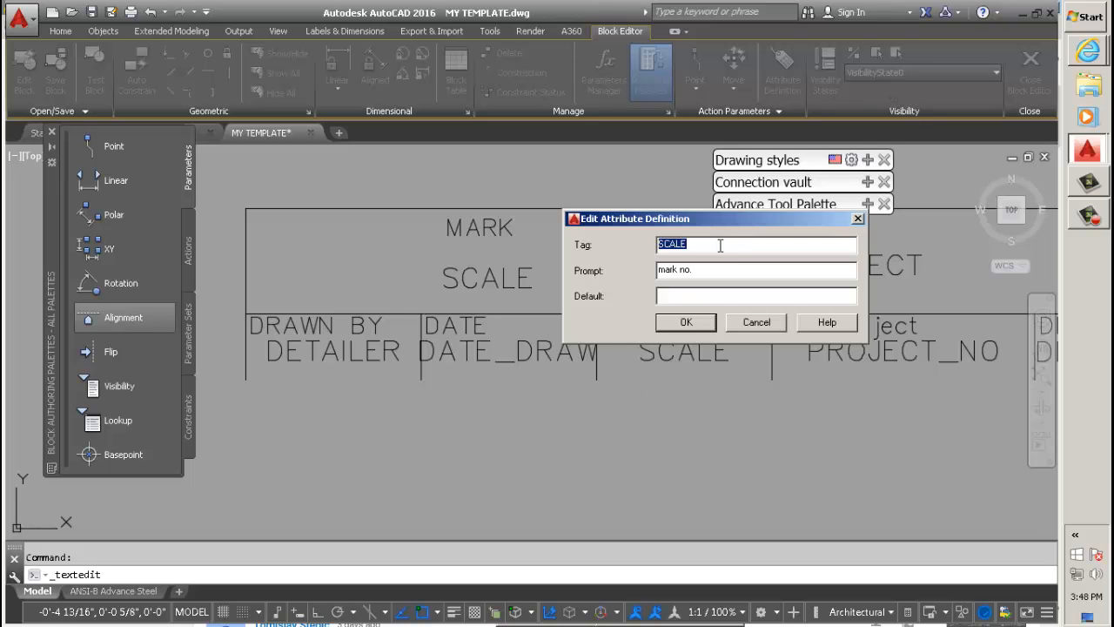
Examine the page header token list in Internet Explorer, including the user attributes, and return to MY TEMPLATE.dwg in AutoCAD
left_click(1085, 52)
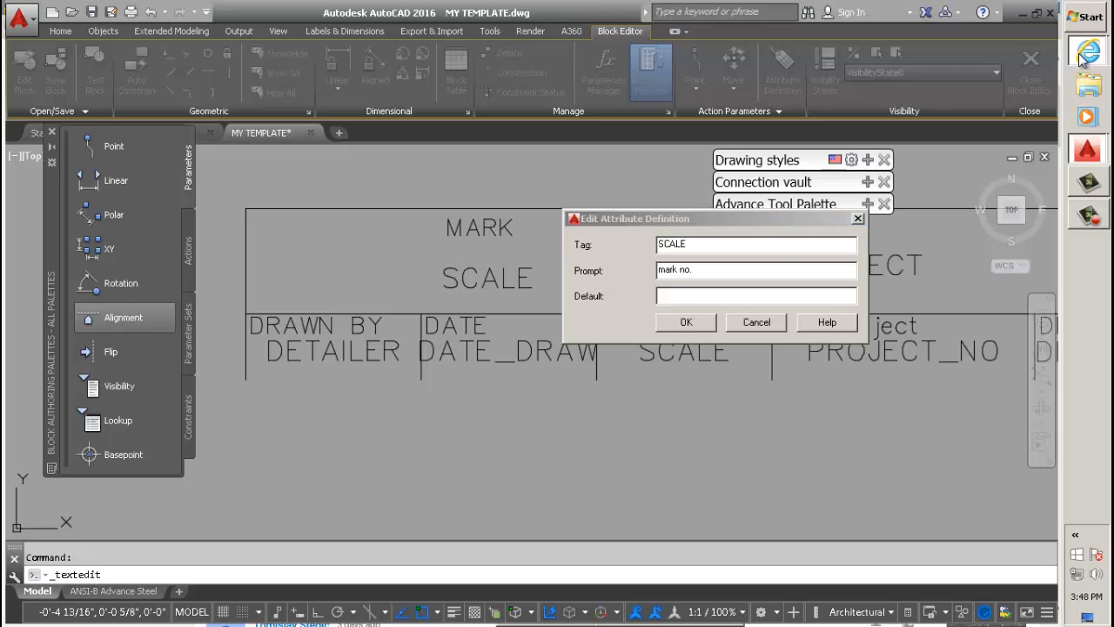
left_click(835, 64)
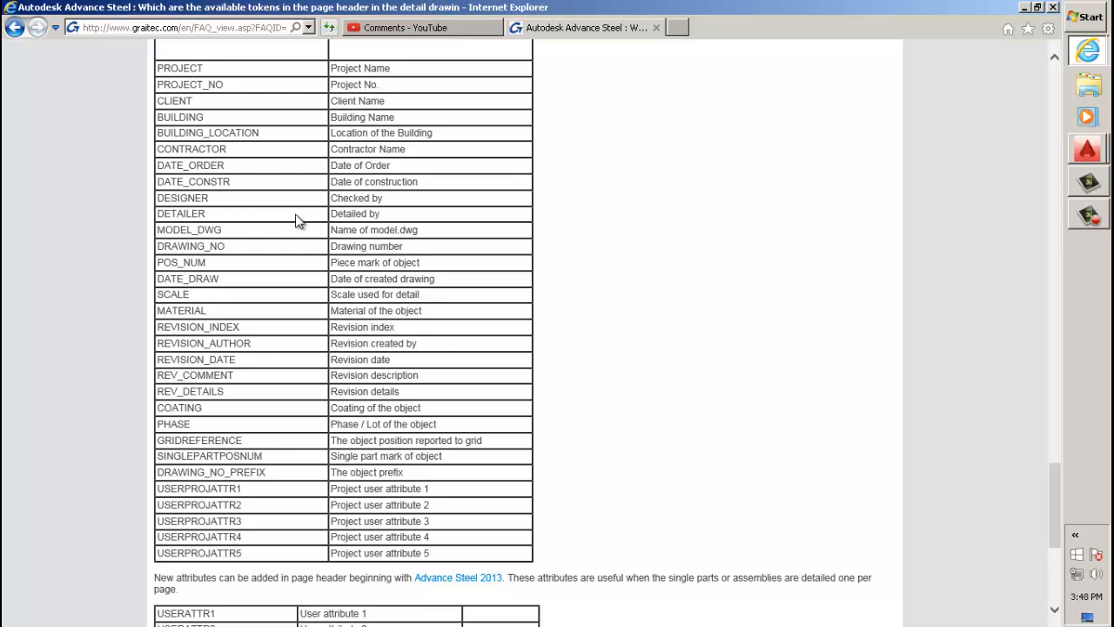
scroll(319, 238, "up", 4)
scroll(319, 239, "down", 5)
scroll(319, 243, "up", 2)
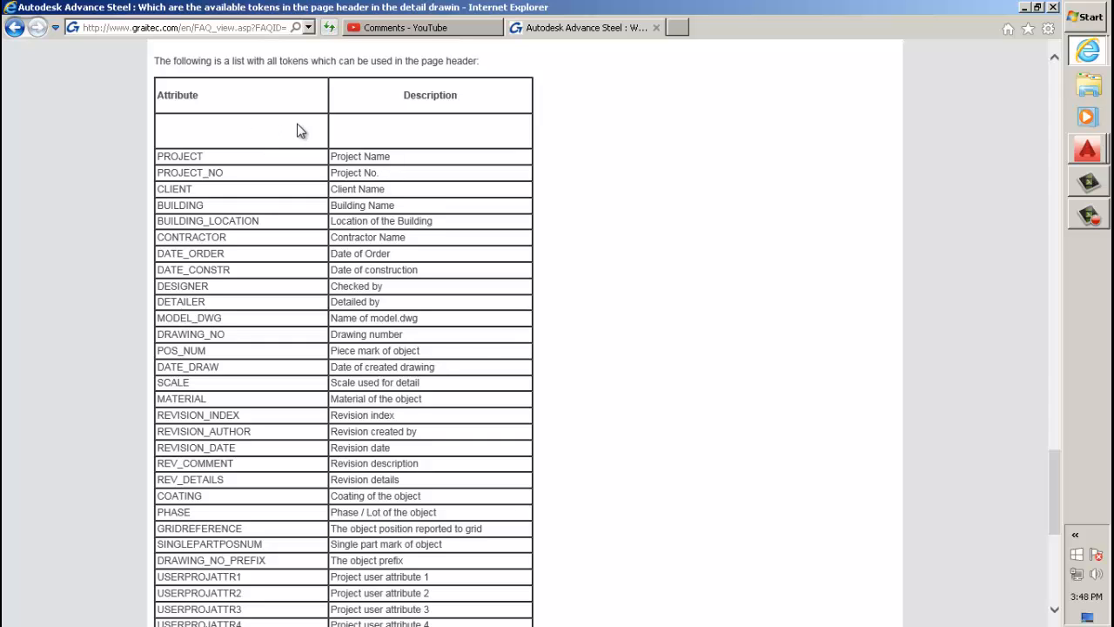
scroll(392, 117, "down", 2)
scroll(394, 113, "down", 4)
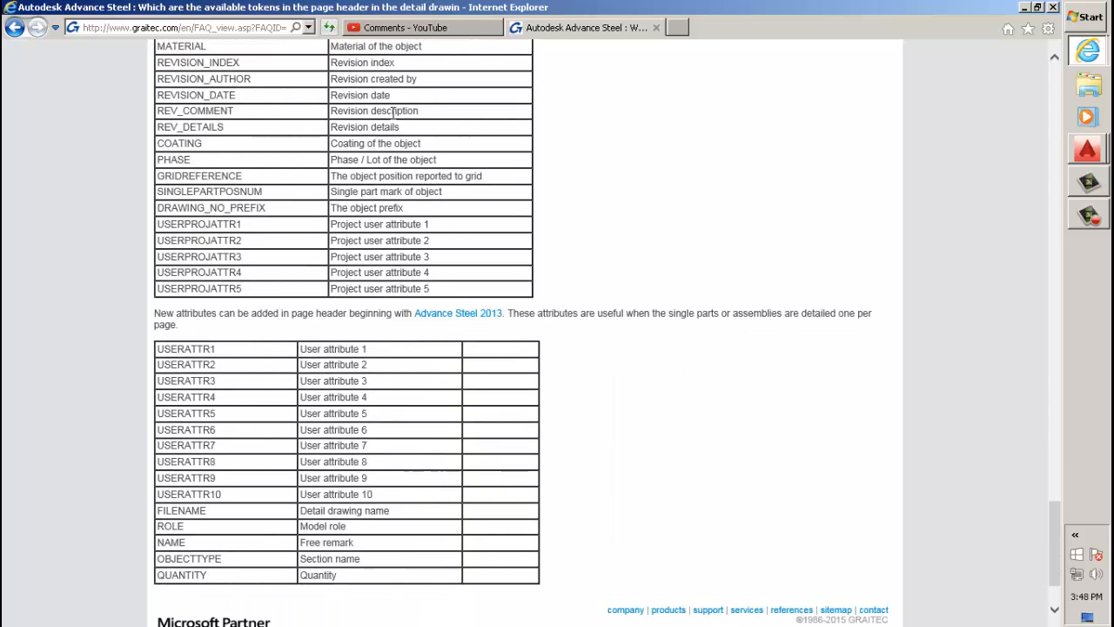
scroll(270, 397, "up", 3)
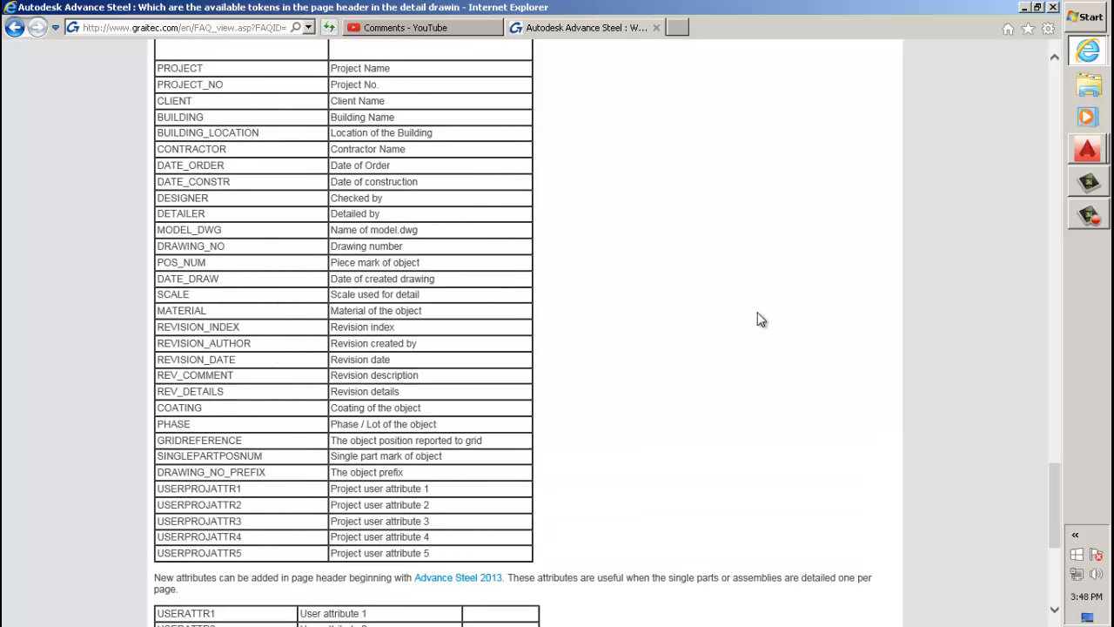
mouse_move(1086, 152)
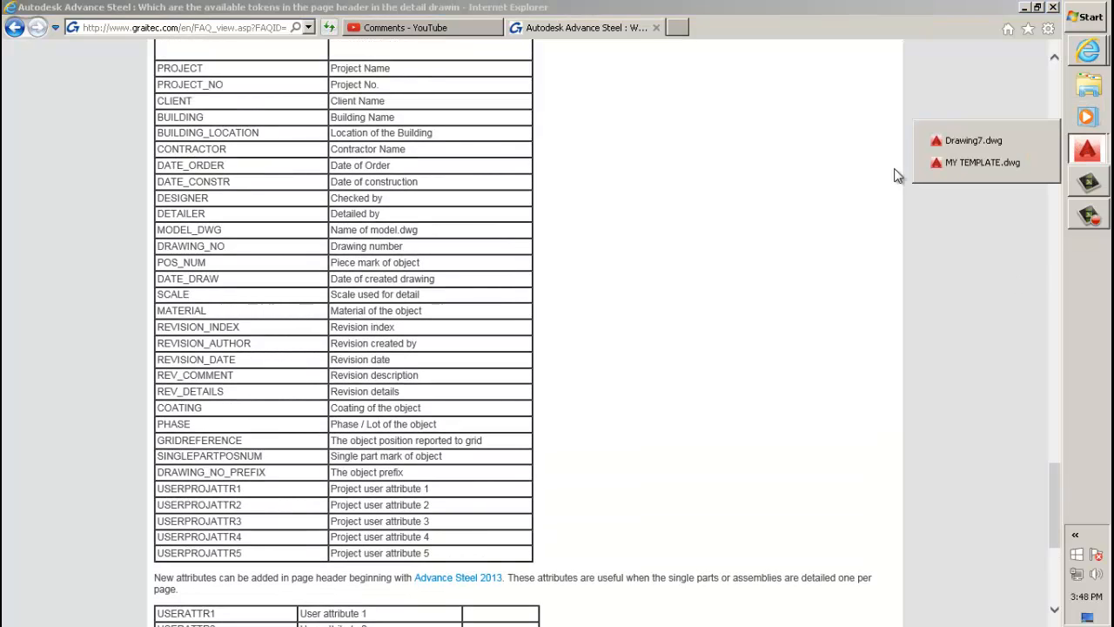
left_click(962, 158)
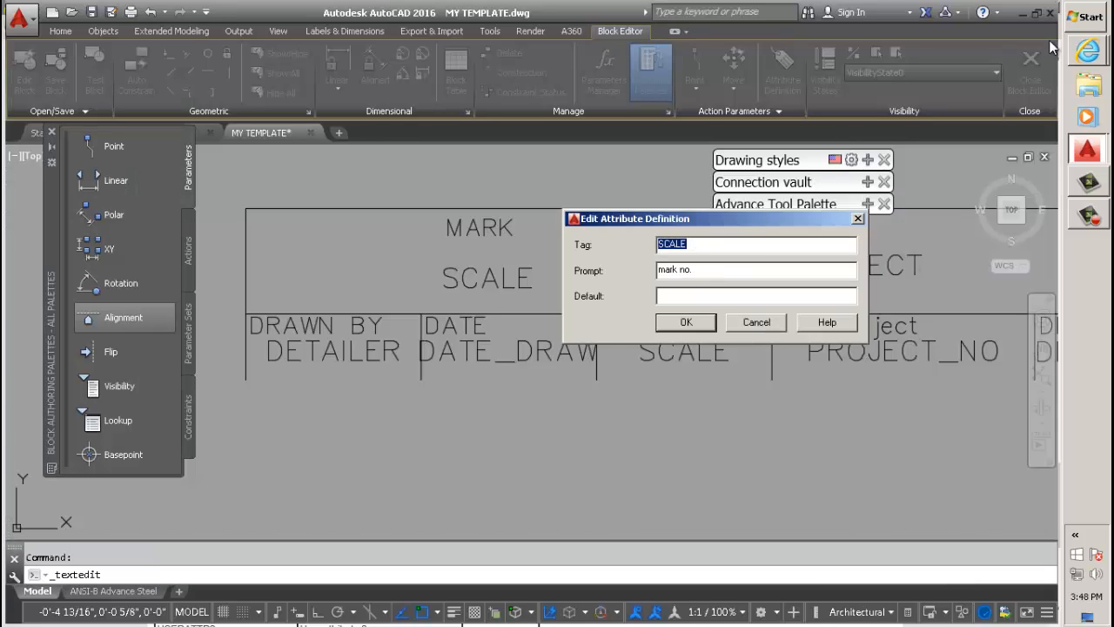
Check the SCALE token in the Internet Explorer token list, then return to AutoCAD and discard the copied attribute's edits
left_click(1095, 59)
left_click(904, 72)
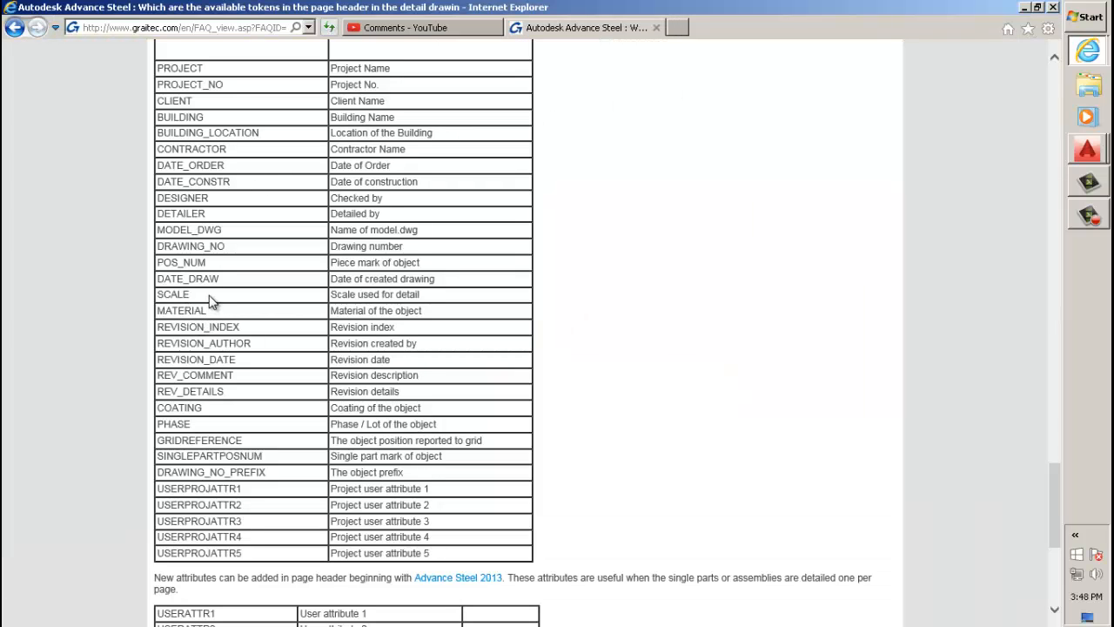
left_click_drag(195, 301, 146, 292)
mouse_move(1084, 157)
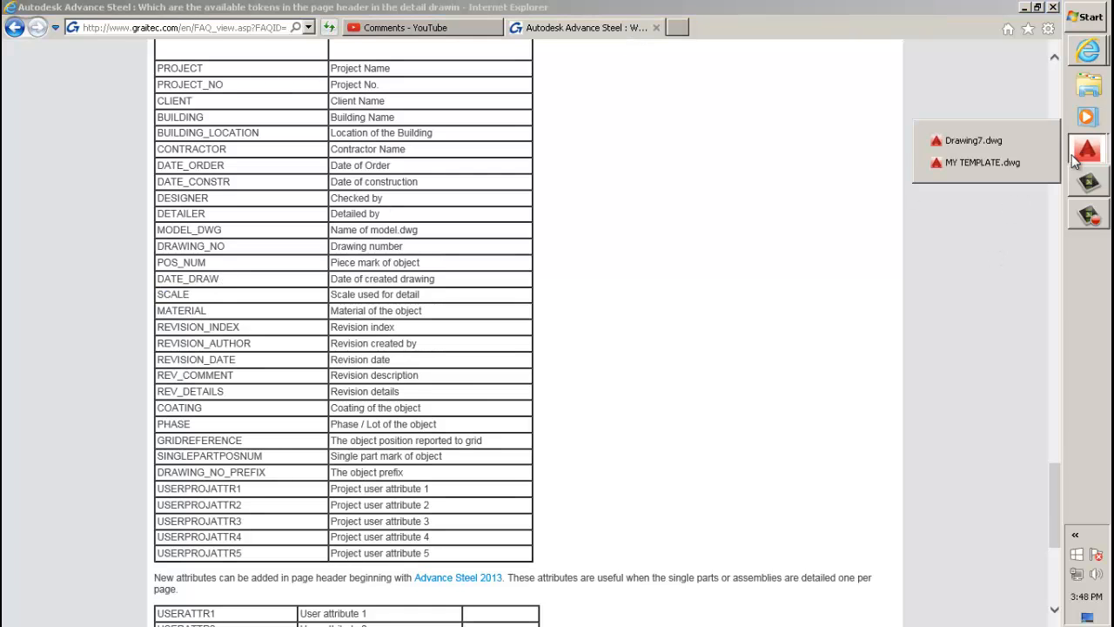
left_click(971, 159)
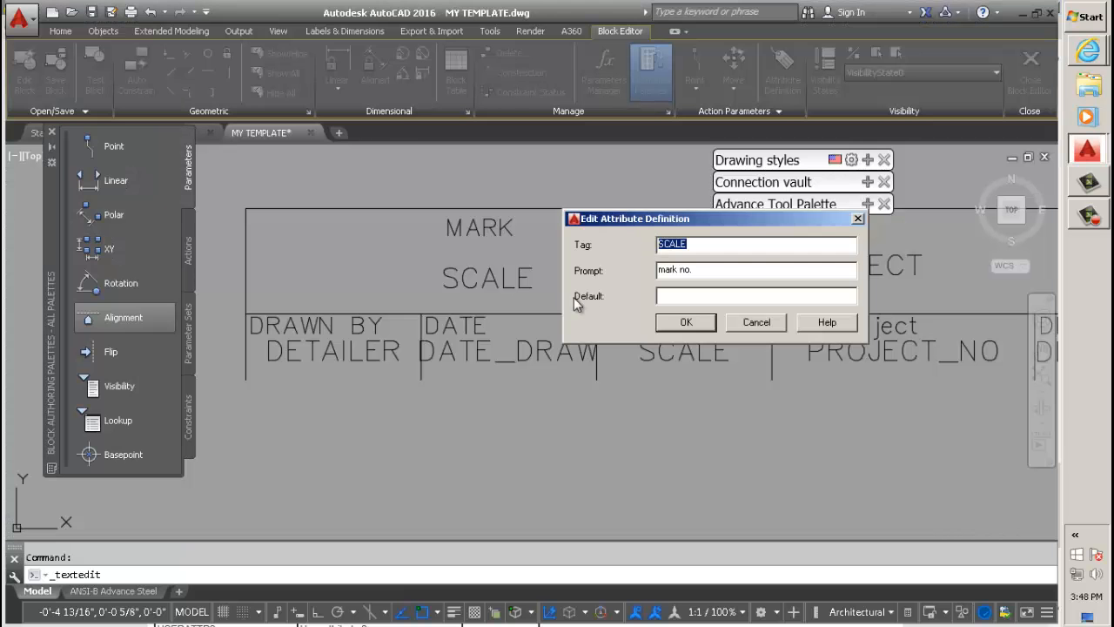
left_click(755, 323)
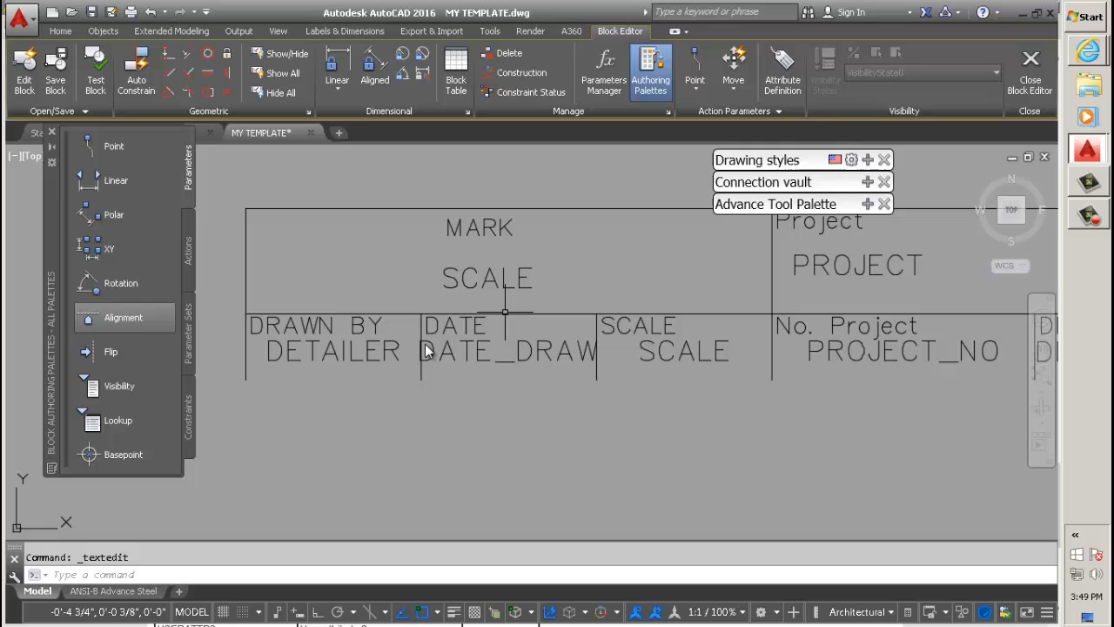
Inspect the tag of the attribute under DATE and leave its definition without changes
double_click(480, 350)
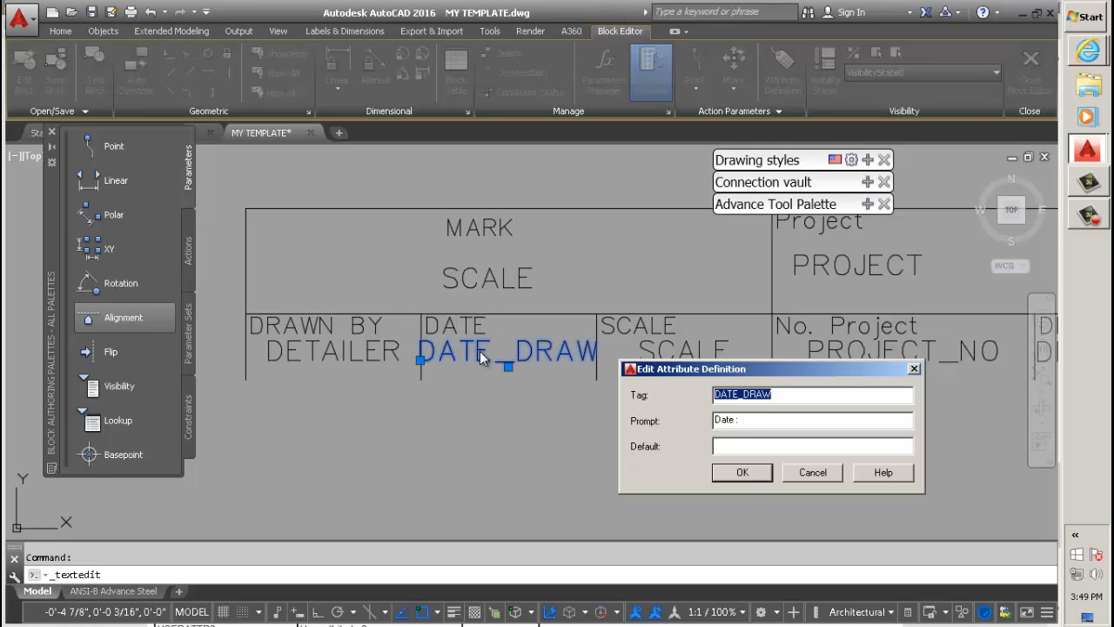
left_click(773, 397)
left_click(826, 481)
Check the DATE_DRAW token in the Internet Explorer token list, then return to MY TEMPLATE.dwg in AutoCAD
mouse_move(1088, 52)
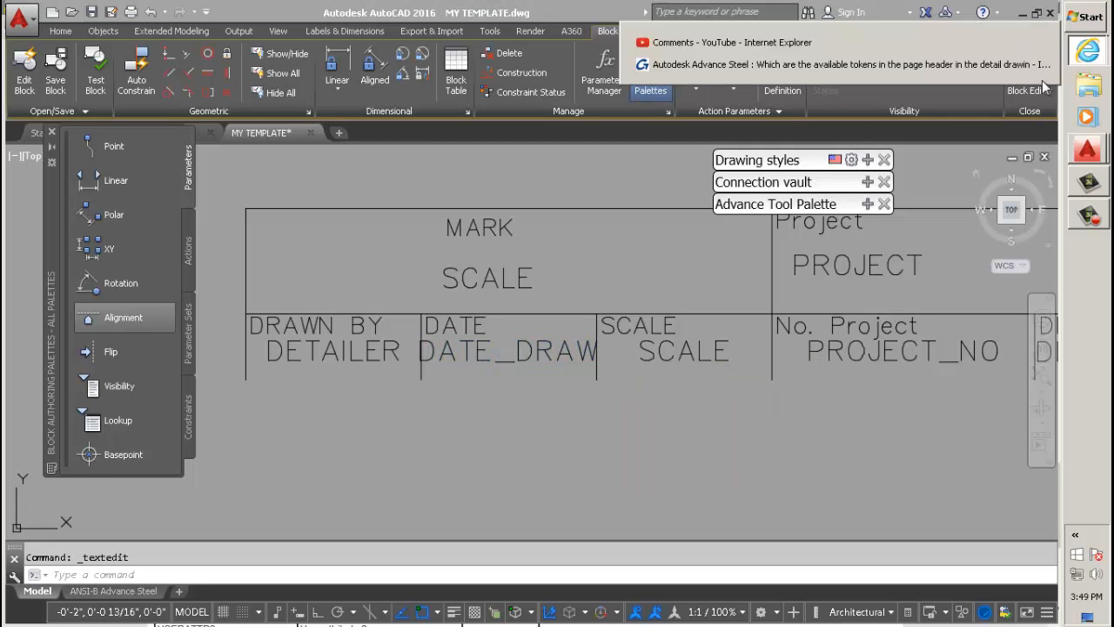
left_click(719, 73)
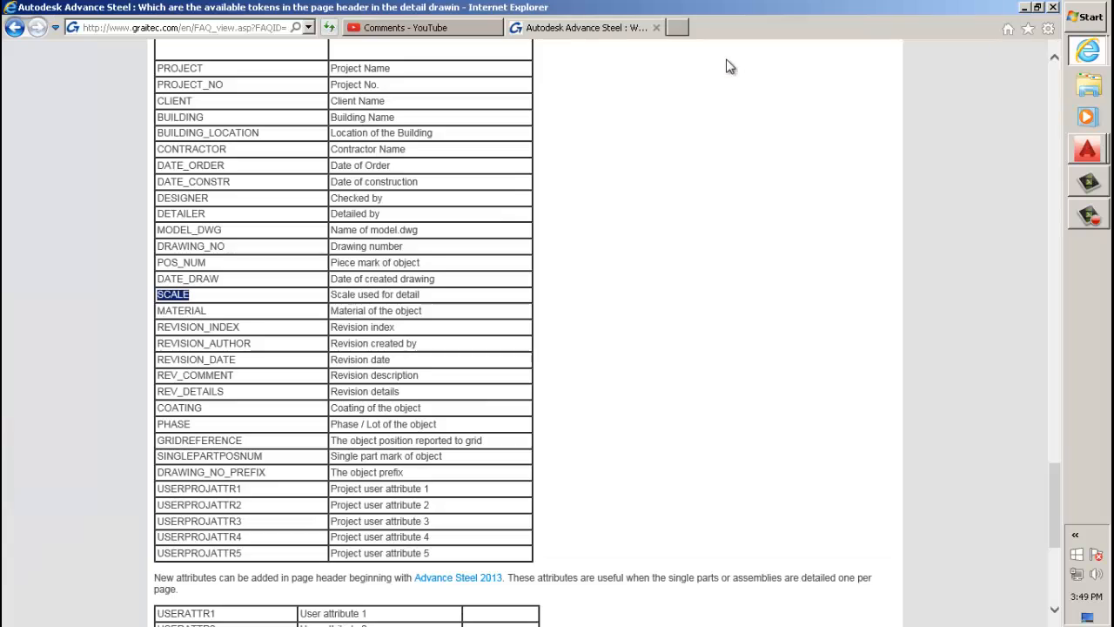
left_click(192, 425)
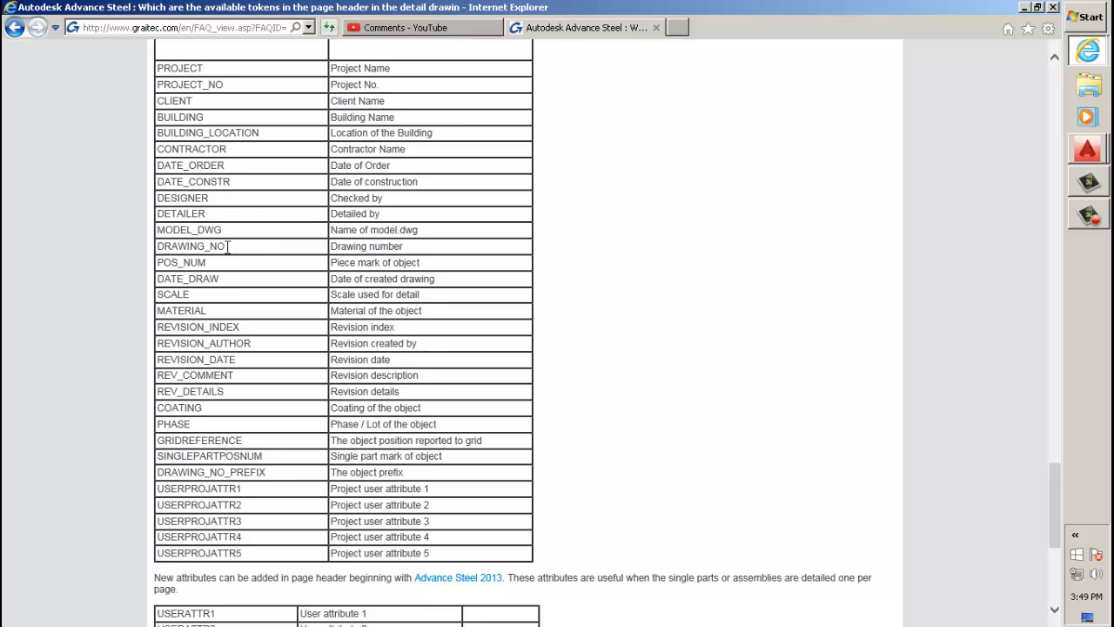
left_click_drag(230, 287, 155, 294)
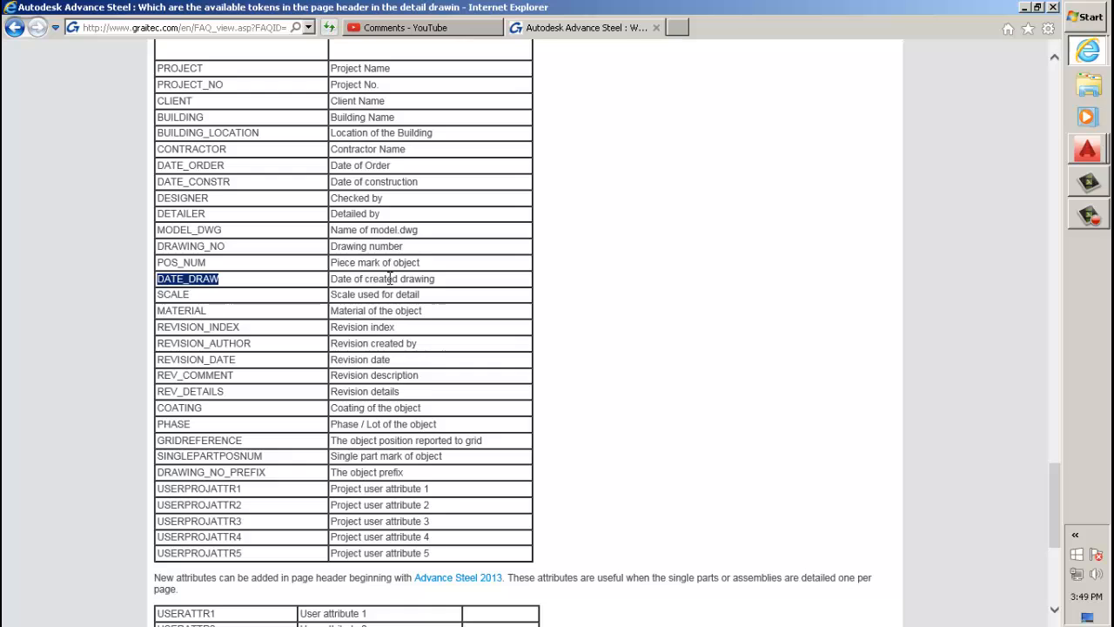
mouse_move(1087, 182)
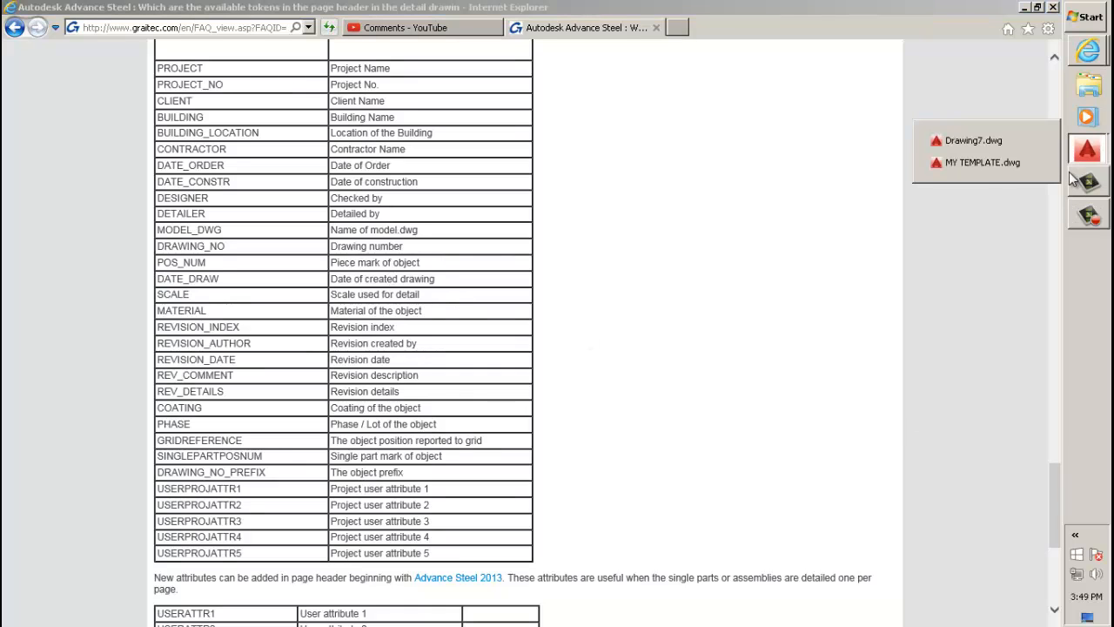
left_click(982, 162)
Inspect the tag of the red revision attribute under Rev. and leave its definition without changes
left_click(367, 443)
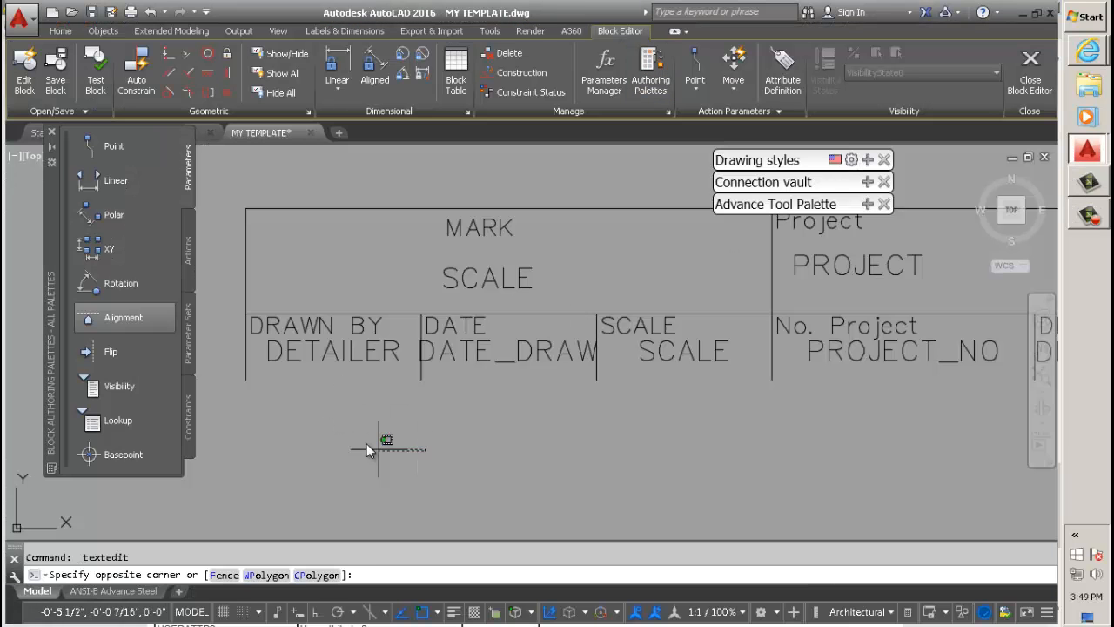
scroll(312, 438, "down", 3)
scroll(574, 376, "up", 3)
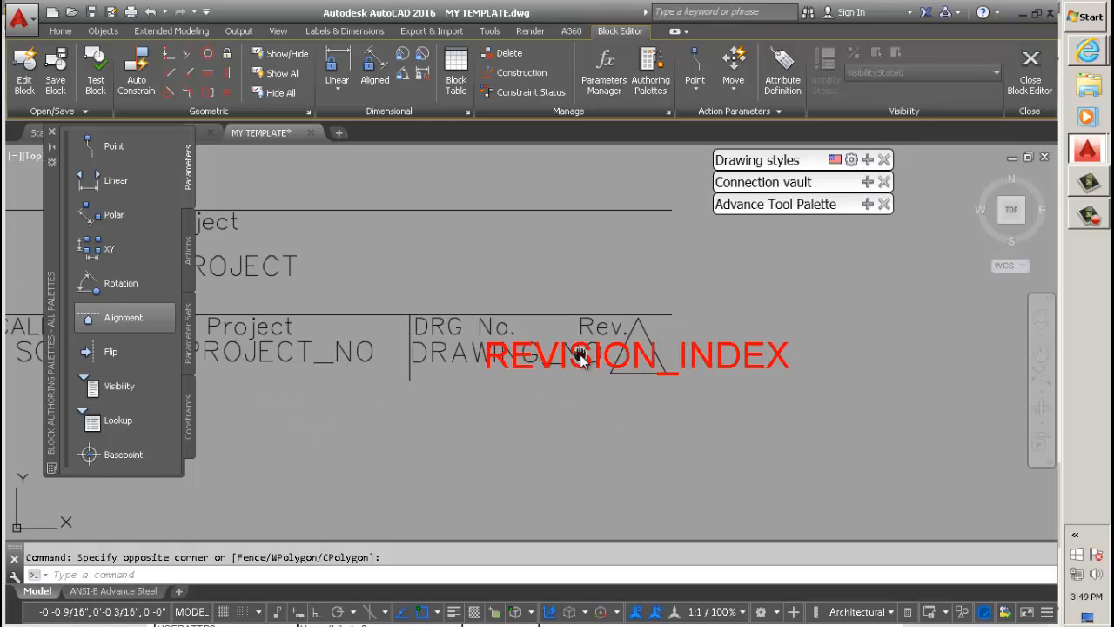
scroll(581, 355, "up", 2)
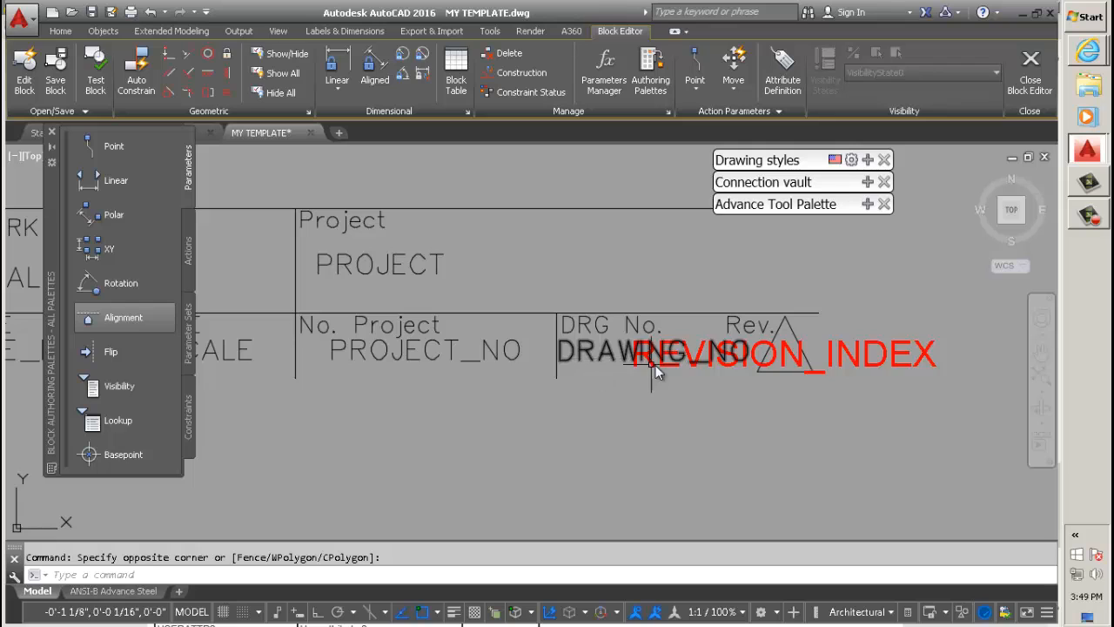
double_click(886, 353)
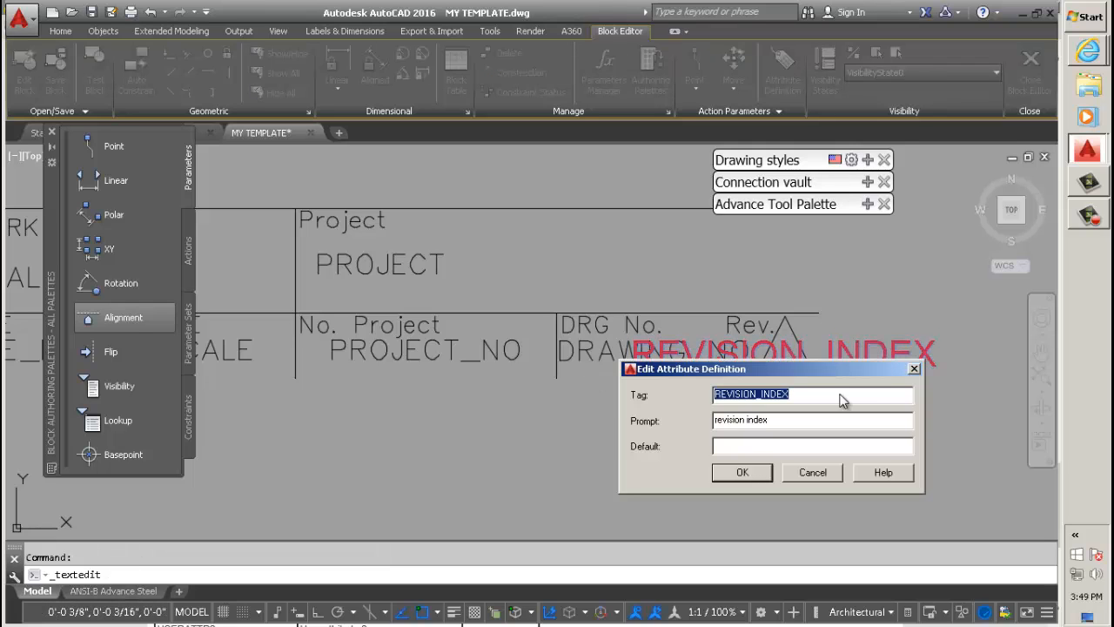
left_click_drag(813, 400, 706, 397)
left_click(803, 475)
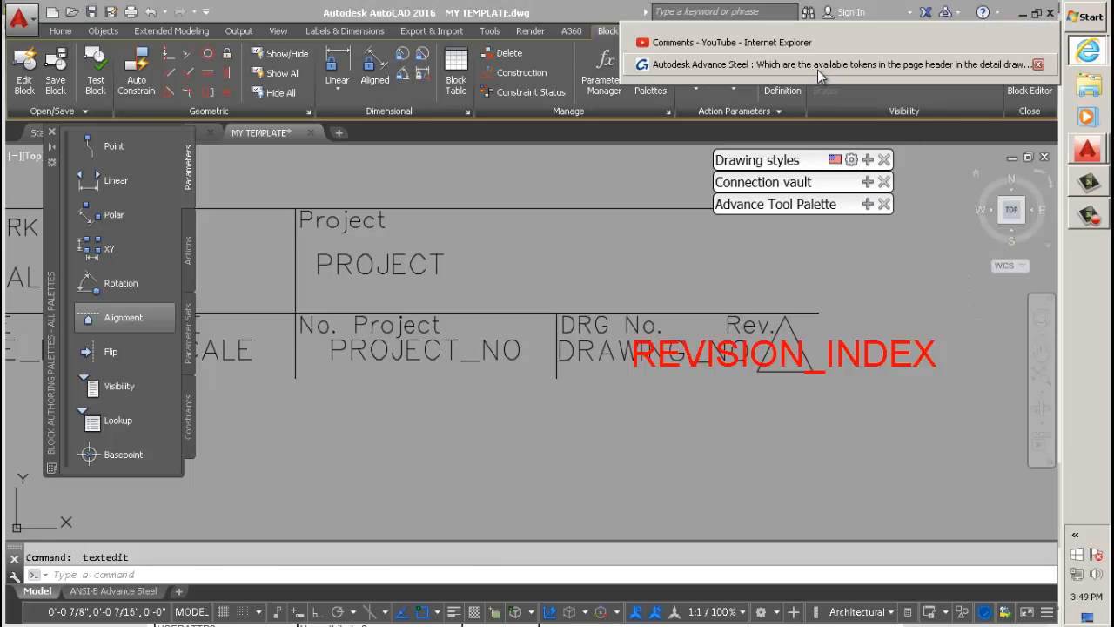
Check the REVISION_INDEX token and its description in the Internet Explorer token list, then return to MY TEMPLATE.dwg in AutoCAD
left_click(818, 70)
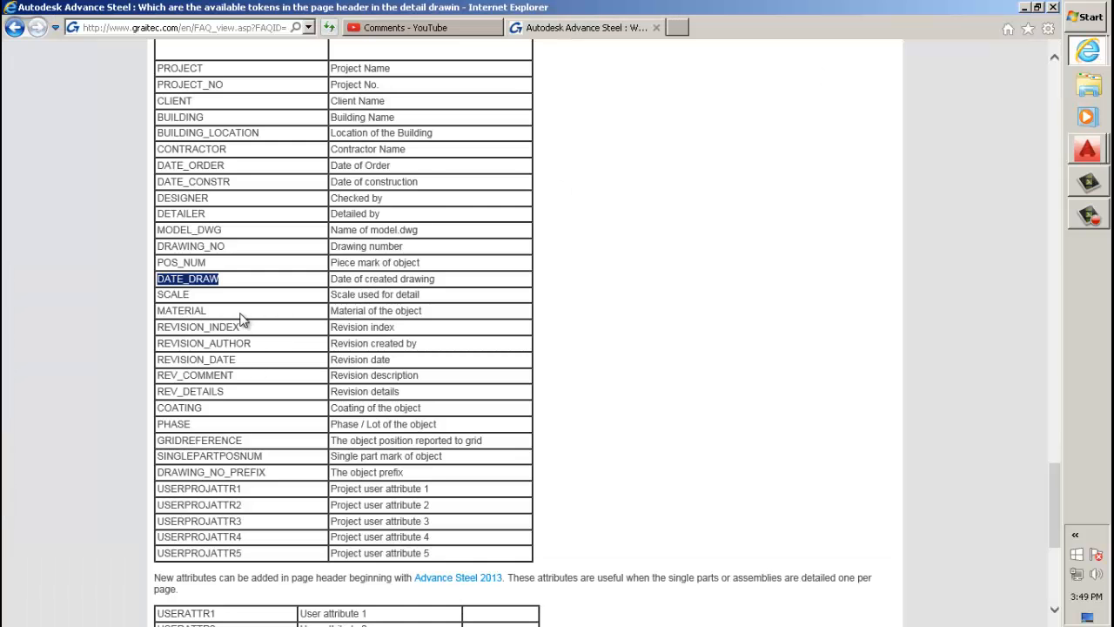
left_click_drag(244, 326, 171, 338)
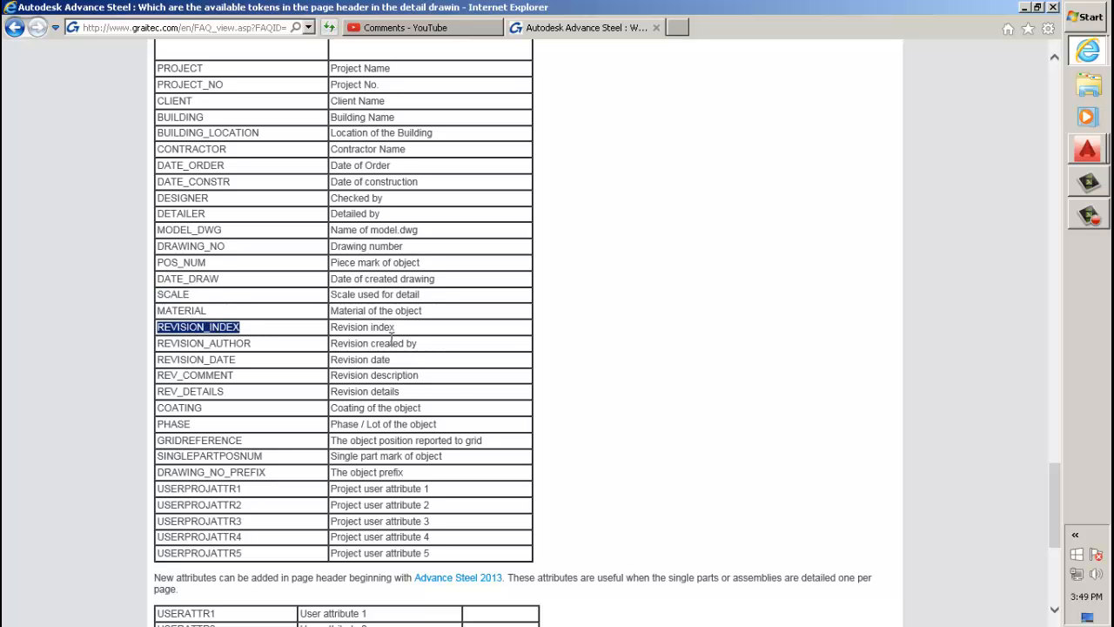
left_click_drag(398, 327, 329, 332)
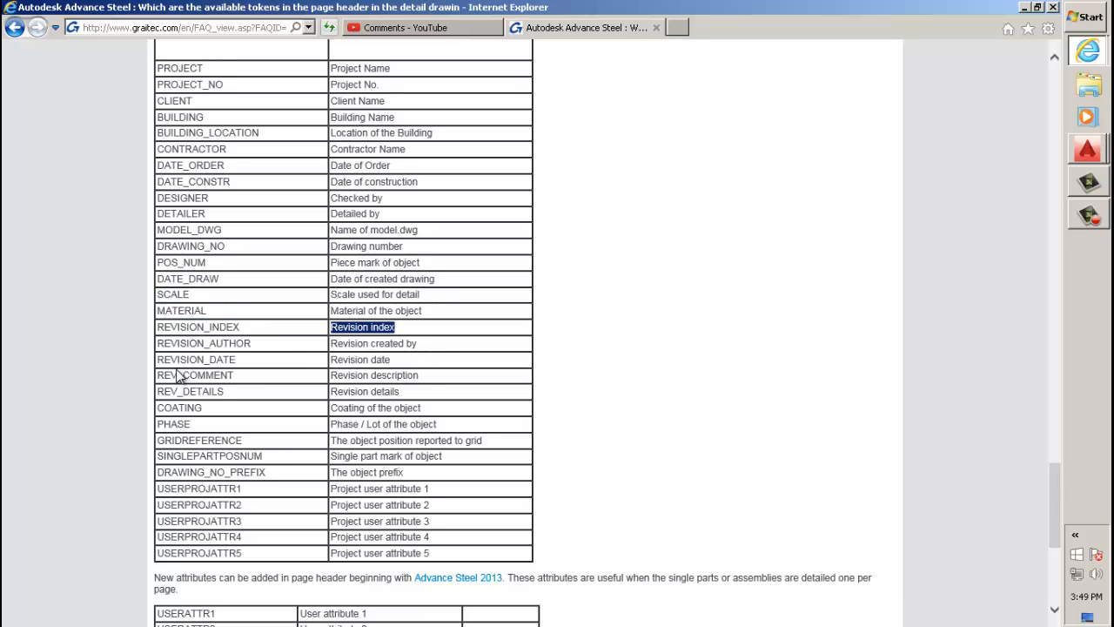
scroll(186, 375, "down", 3)
scroll(199, 390, "up", 3)
left_click(224, 80)
mouse_move(179, 105)
left_mouse_down()
mouse_move(216, 102)
mouse_move(200, 104)
left_mouse_up()
left_click_drag(226, 230, 192, 232)
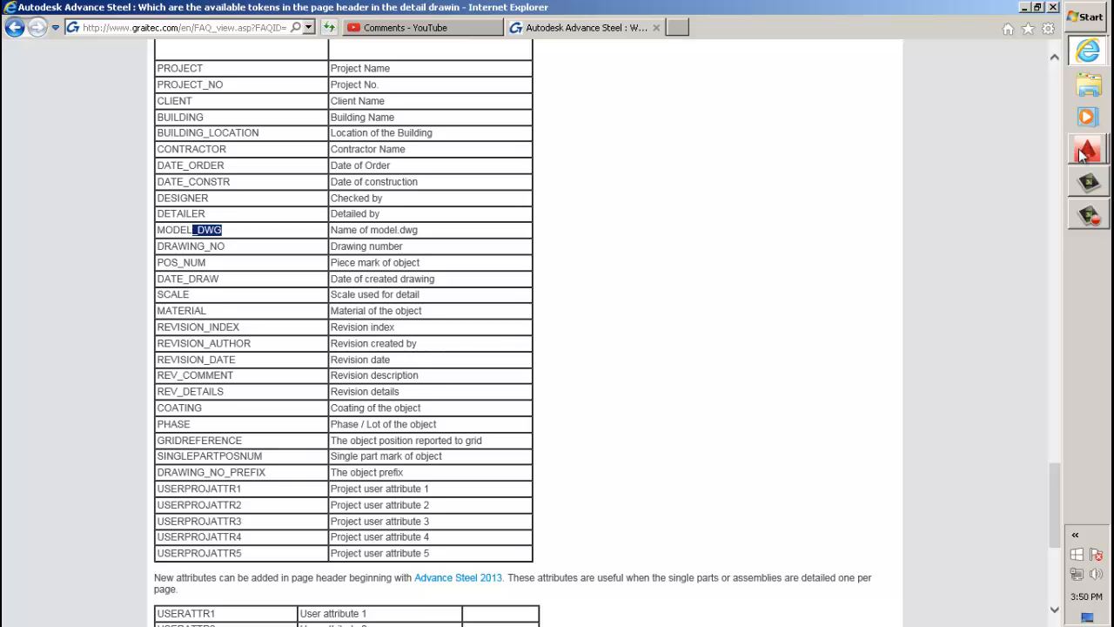
mouse_move(1084, 152)
left_click(991, 162)
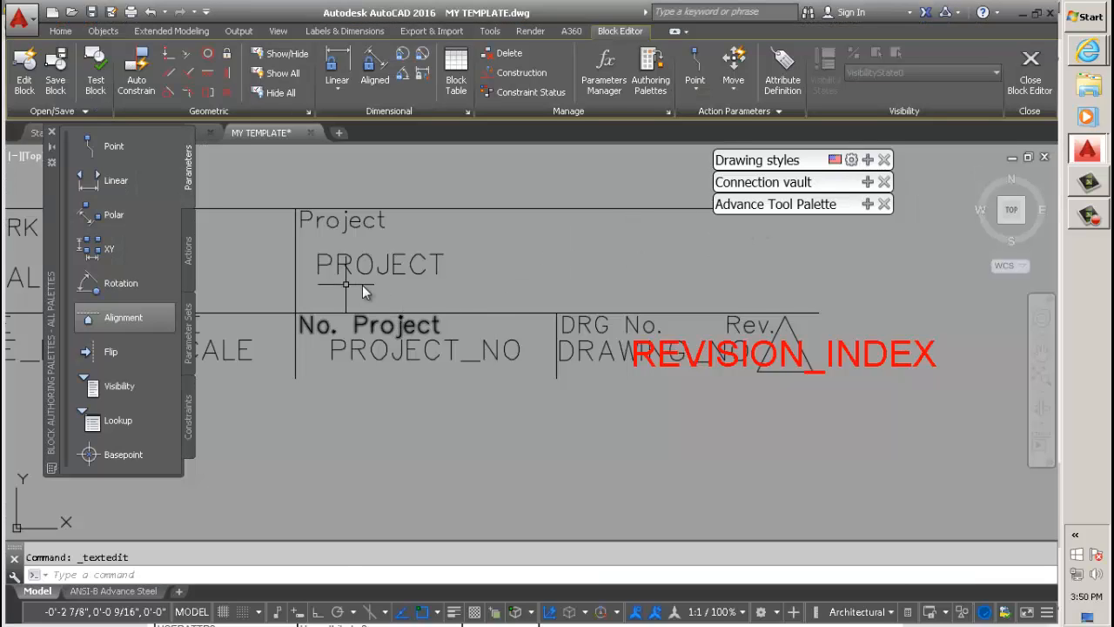
Inspect the definition of the copied SCALE attribute below MARK and close it without changes
left_click(548, 294)
left_click(525, 254)
scroll(525, 254, "down", 6)
scroll(428, 264, "up", 6)
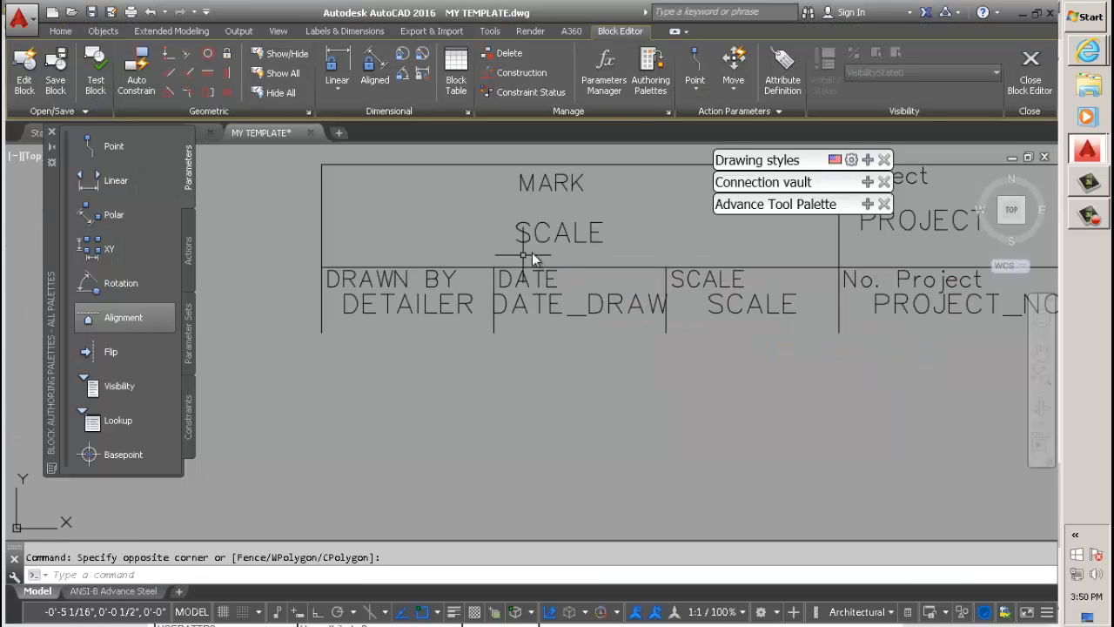
double_click(573, 237)
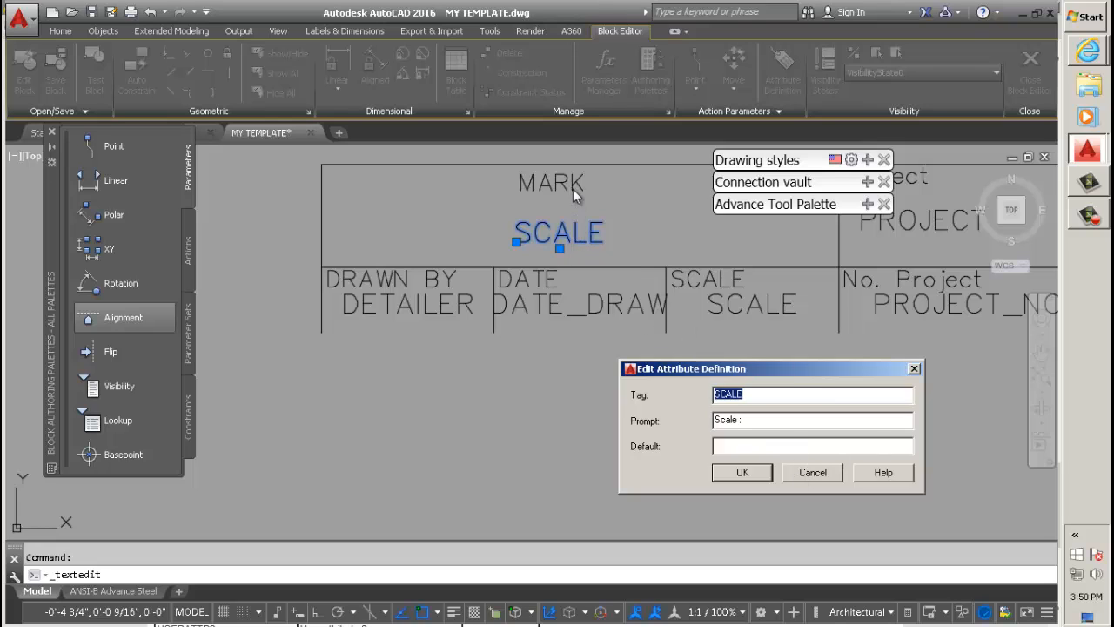
left_click(814, 473)
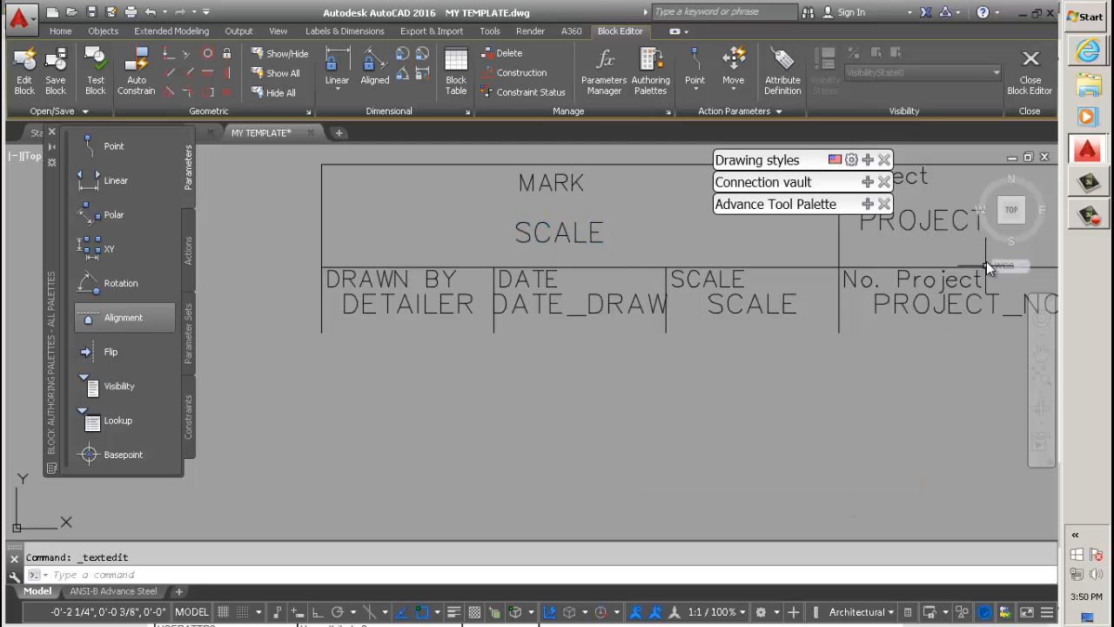
Look up the piece mark token POS_NUM in the Internet Explorer token list, then return to MY TEMPLATE.dwg in AutoCAD
mouse_move(1079, 53)
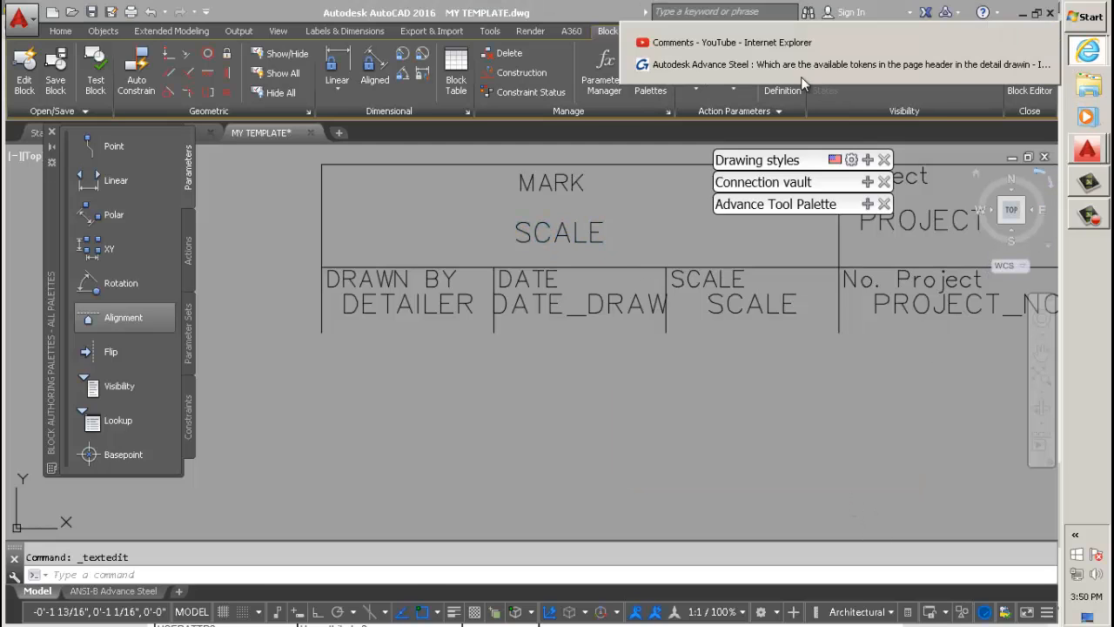
left_click(798, 75)
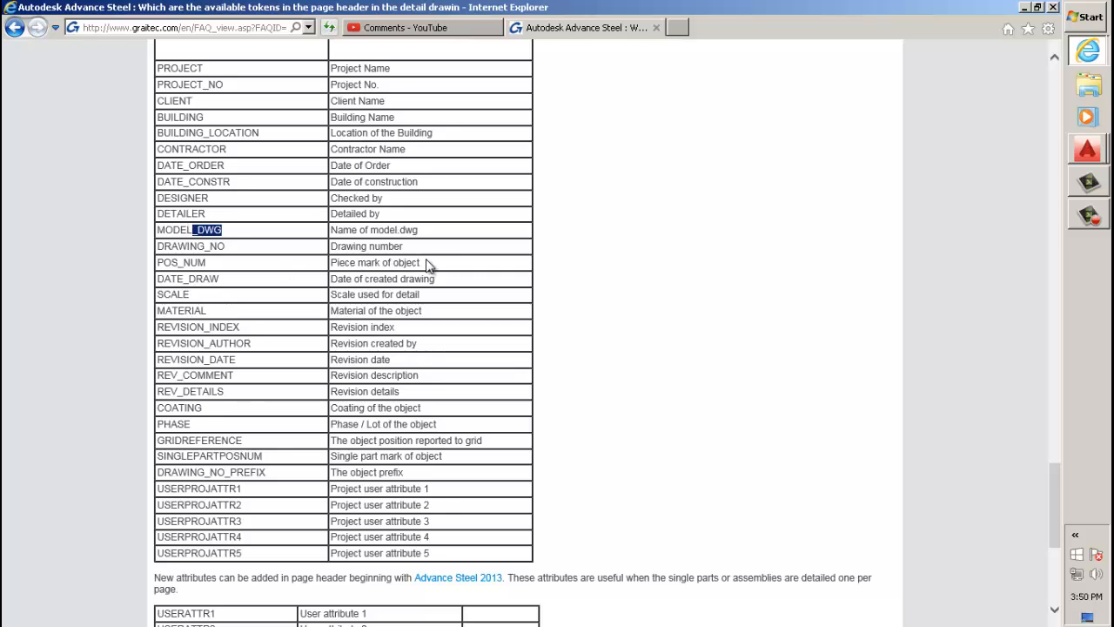
left_click_drag(424, 265, 340, 269)
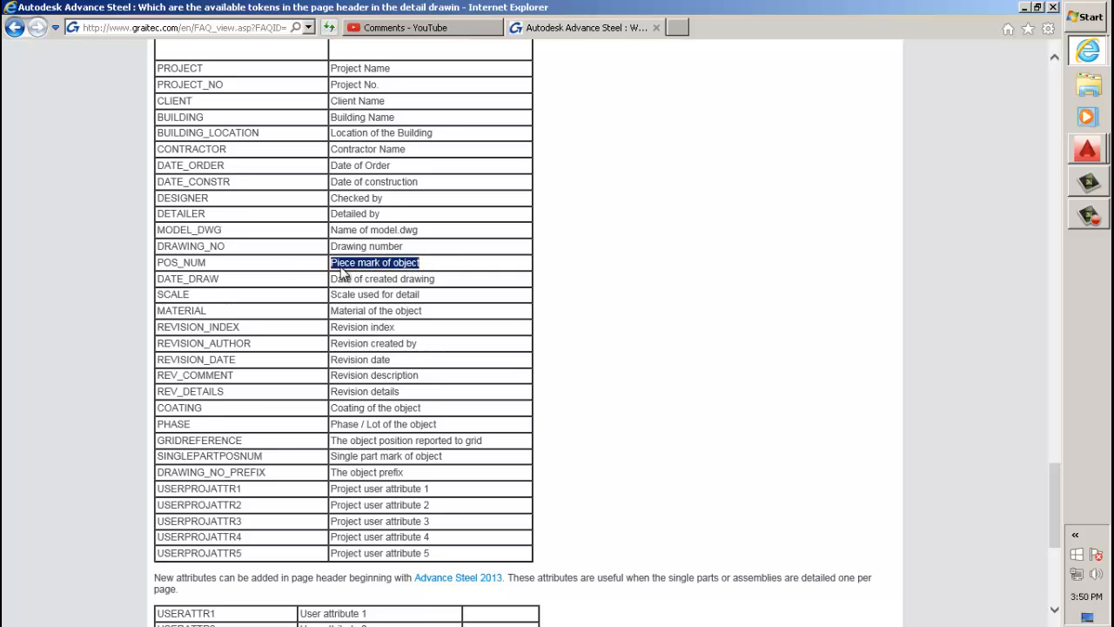
mouse_move(225, 262)
left_mouse_down()
mouse_move(162, 269)
mouse_move(207, 266)
left_mouse_up()
left_click(219, 261)
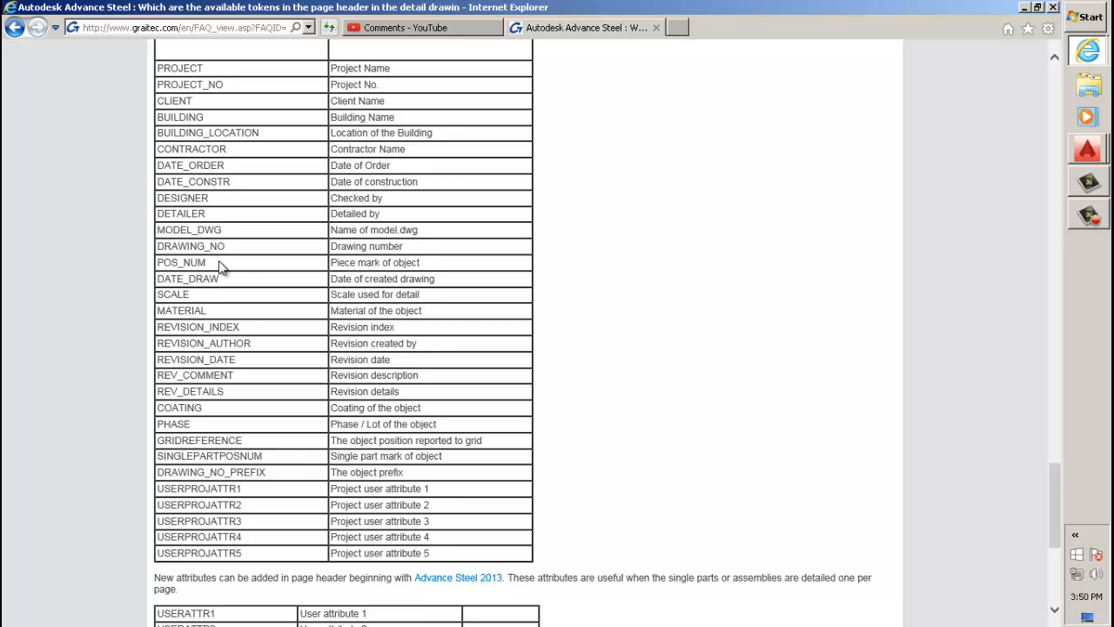
double_click(180, 265)
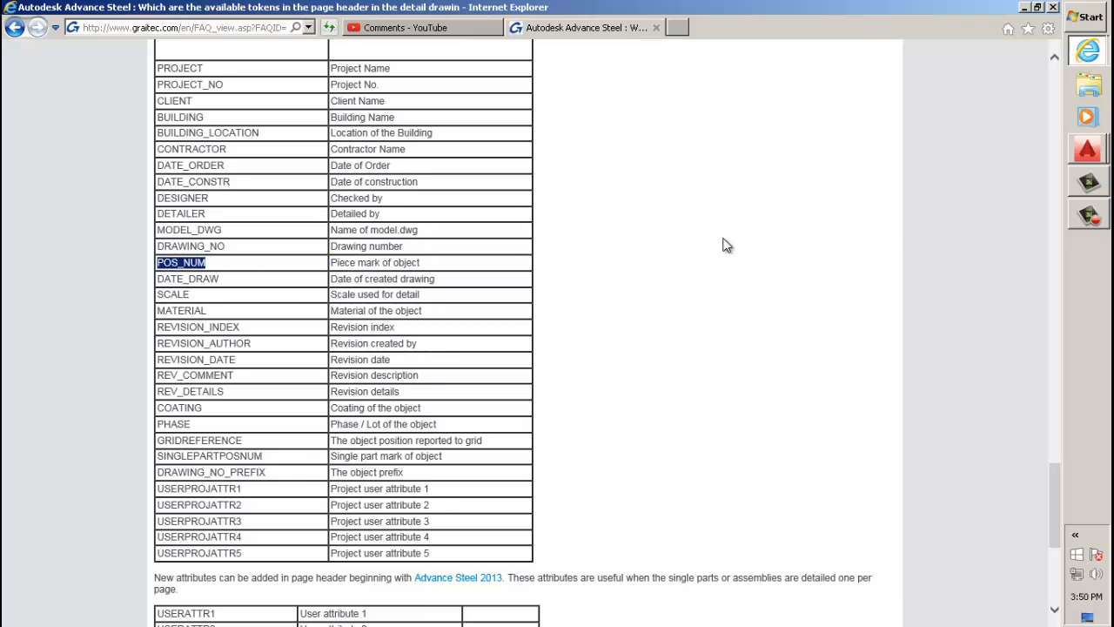
left_click(1088, 150)
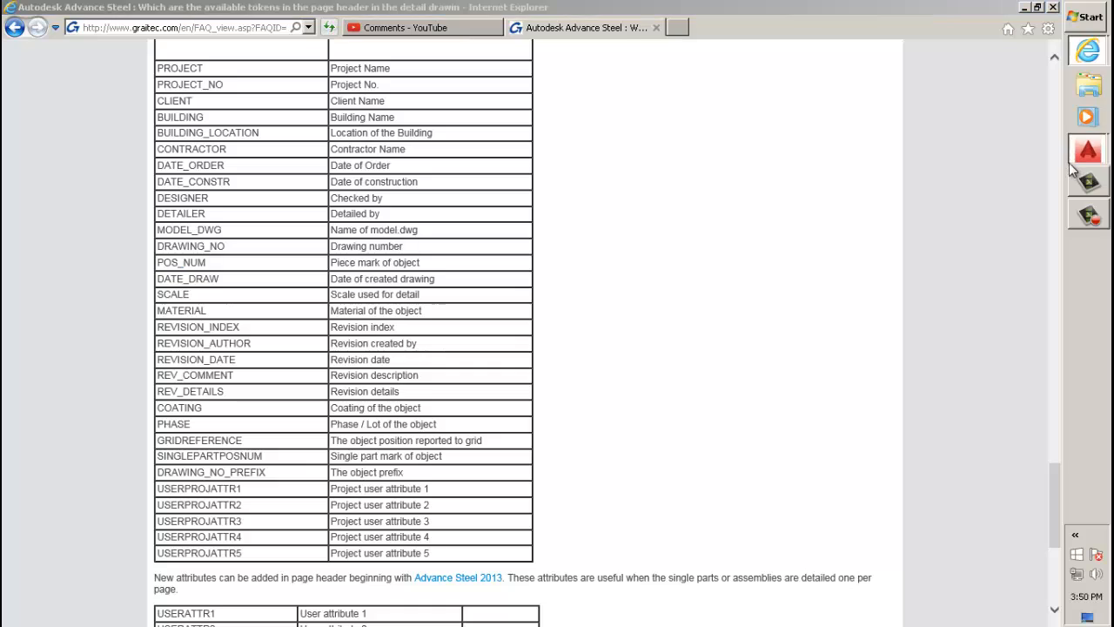
left_click(959, 163)
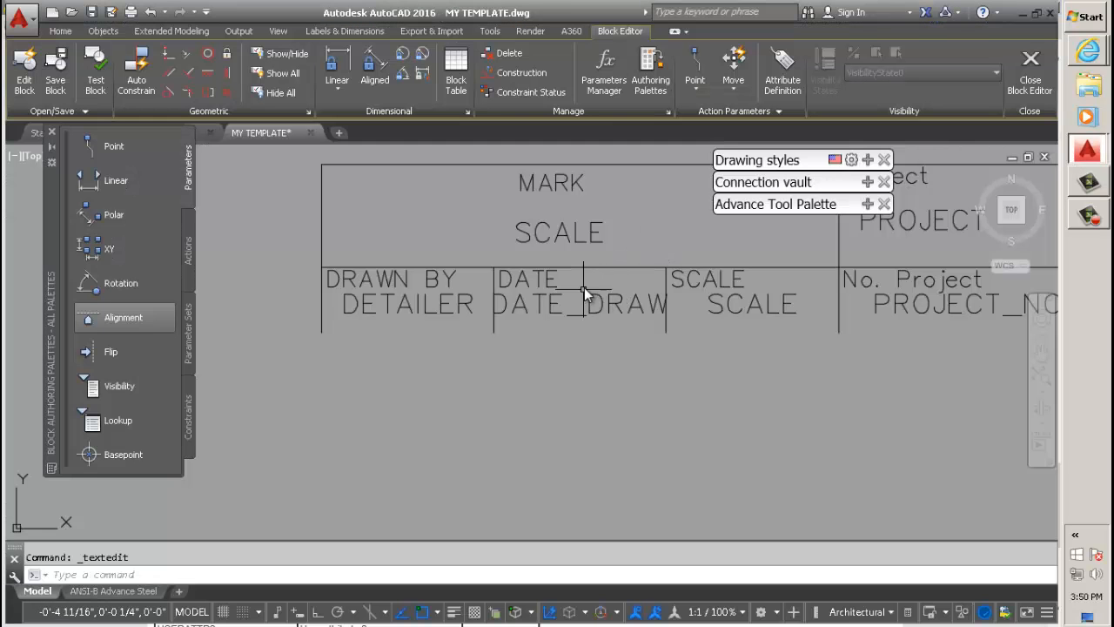
Set the tag of the copied SCALE attribute below MARK to POS_NUM and its prompt to "mark"
left_click(582, 236)
left_click(580, 259)
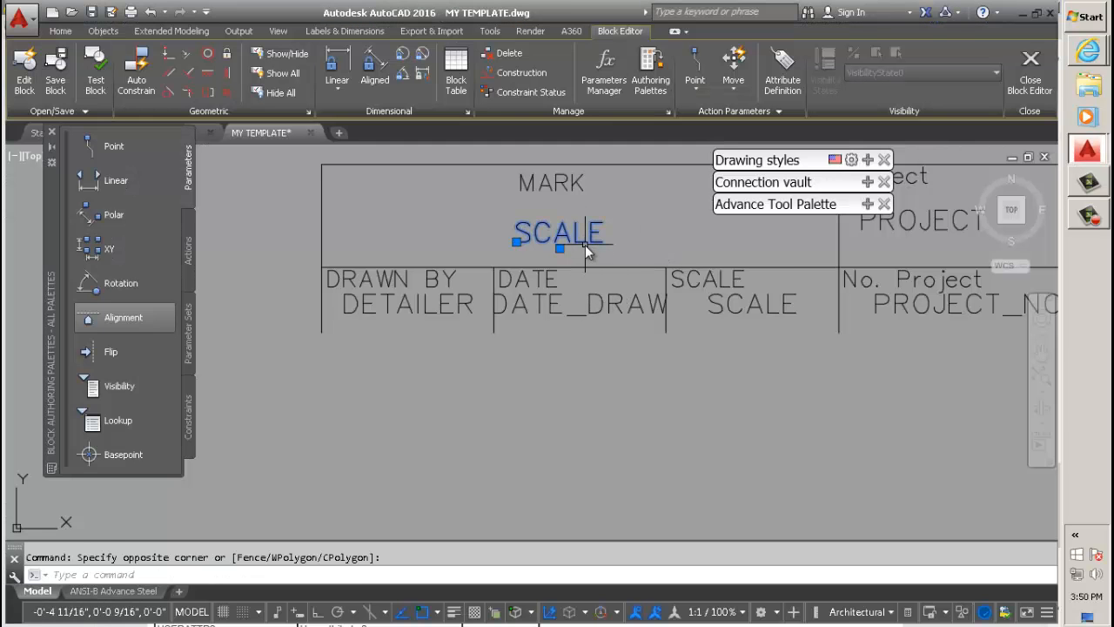
double_click(587, 242)
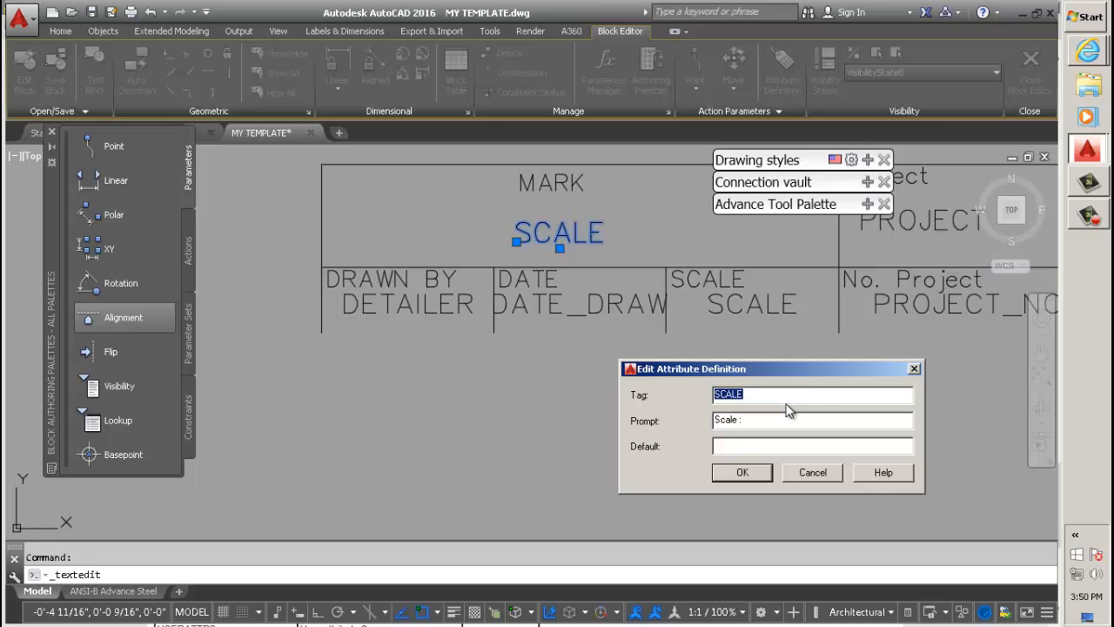
type("POS_NUM")
left_click_drag(758, 420, 226, 486)
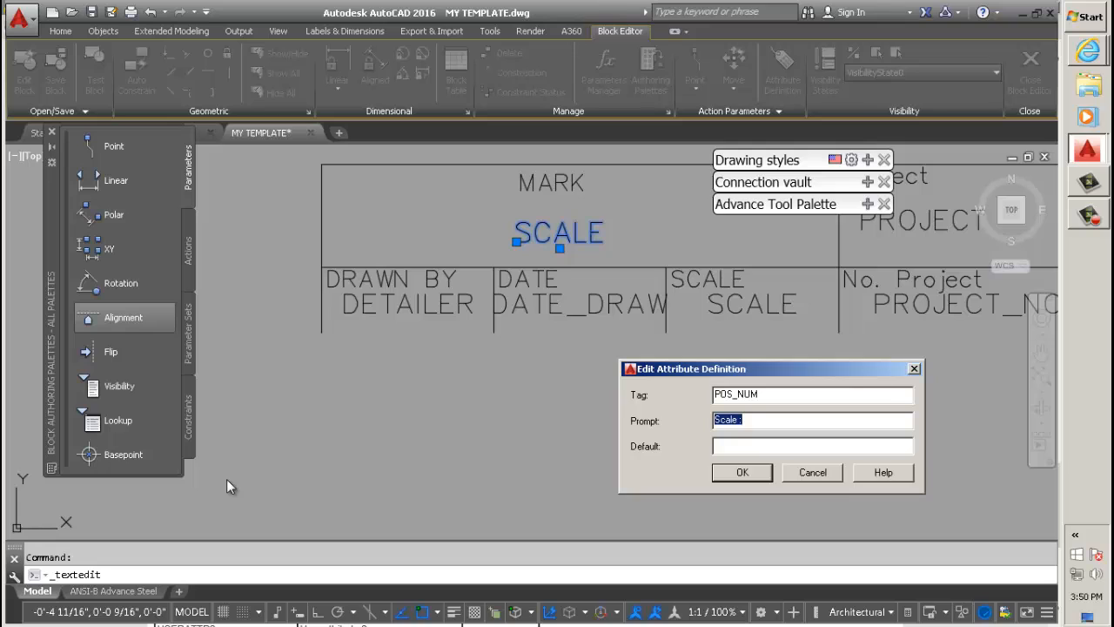
type("mark")
left_click(740, 471)
left_click(740, 471)
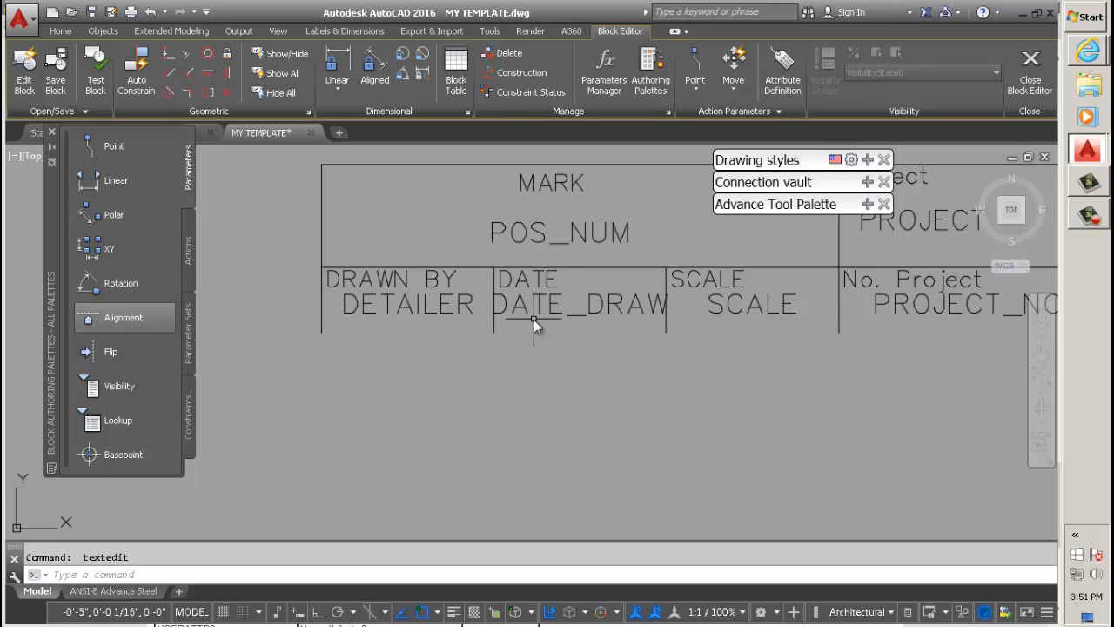
Examine the whole title block, from the MARK cell across to the revision triangle
scroll(534, 319, "down", 2)
scroll(548, 318, "down", 5)
scroll(628, 316, "up", 4)
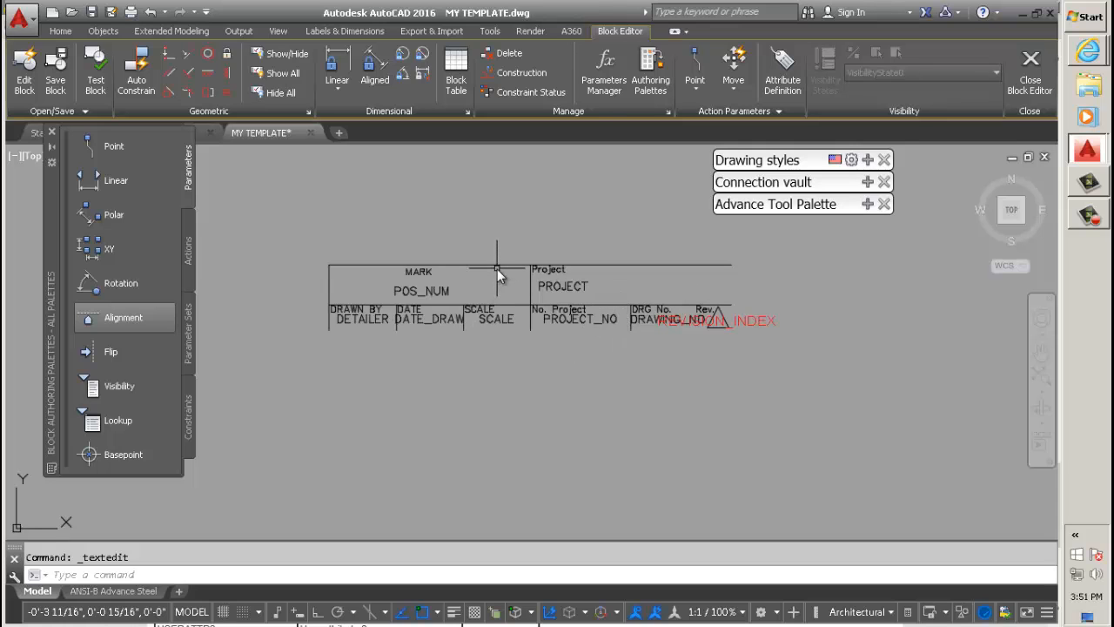
scroll(499, 269, "down", 2)
scroll(558, 277, "up", 2)
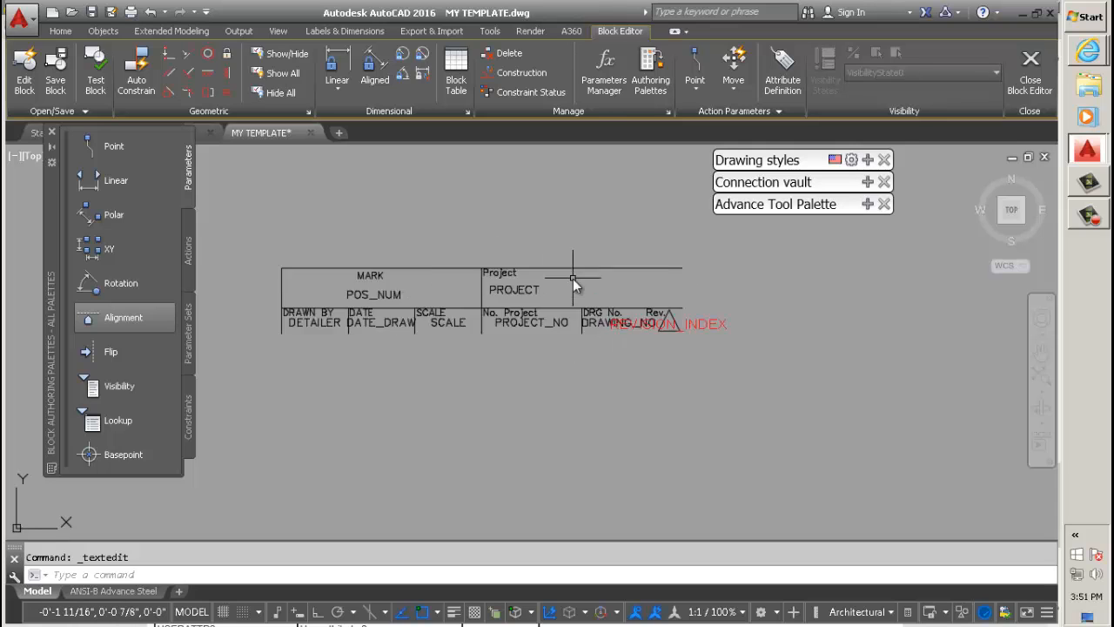
scroll(573, 280, "up", 2)
scroll(574, 290, "down", 2)
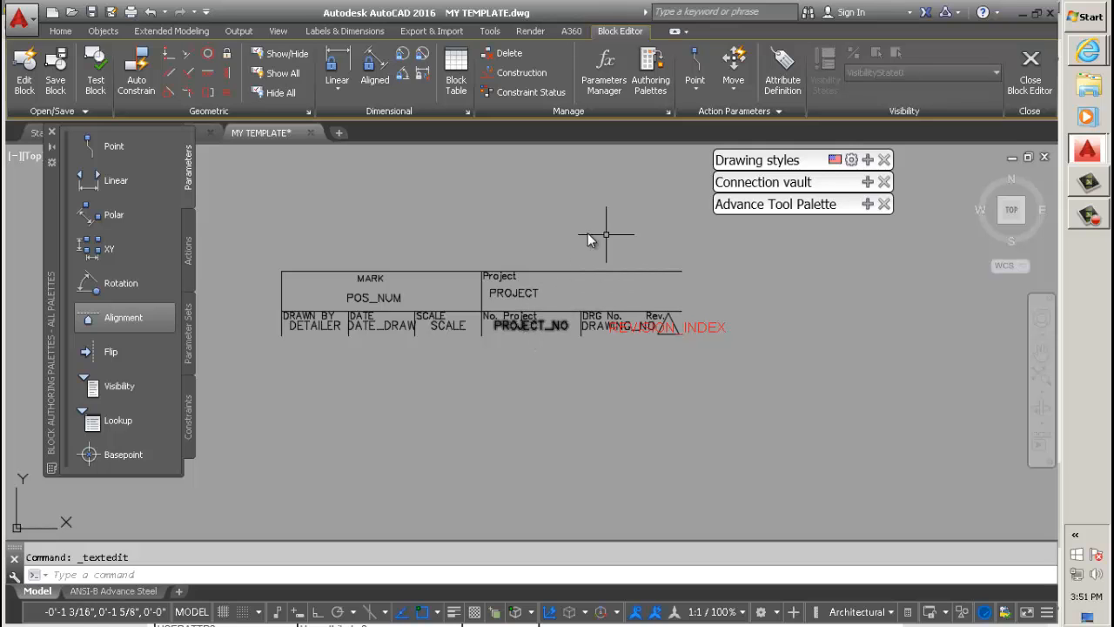
scroll(488, 275, "down", 3)
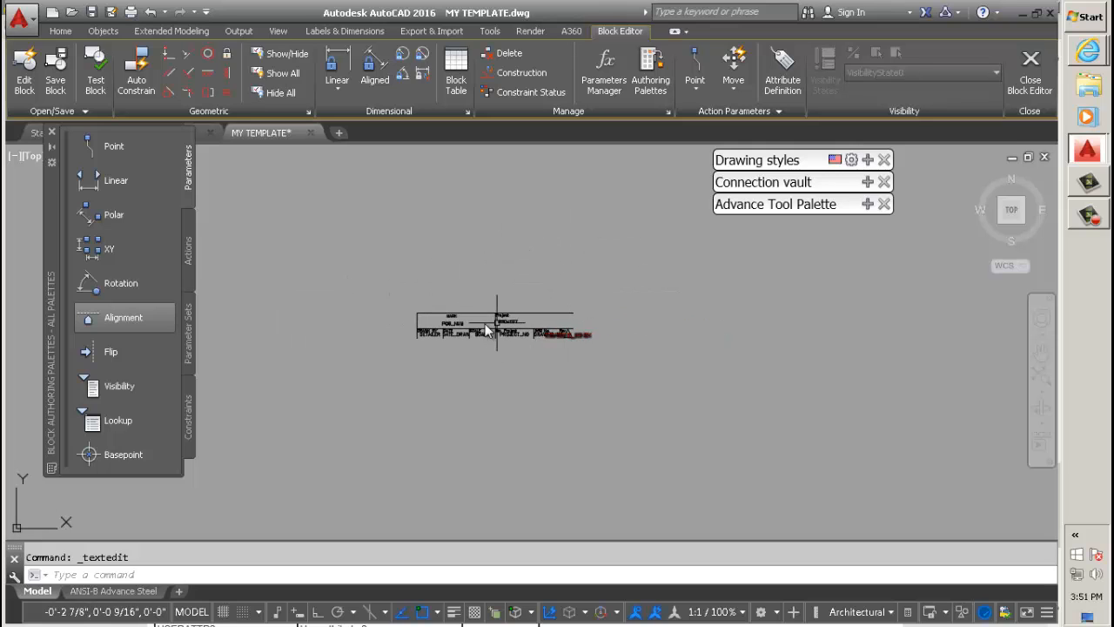
scroll(472, 325, "up", 5)
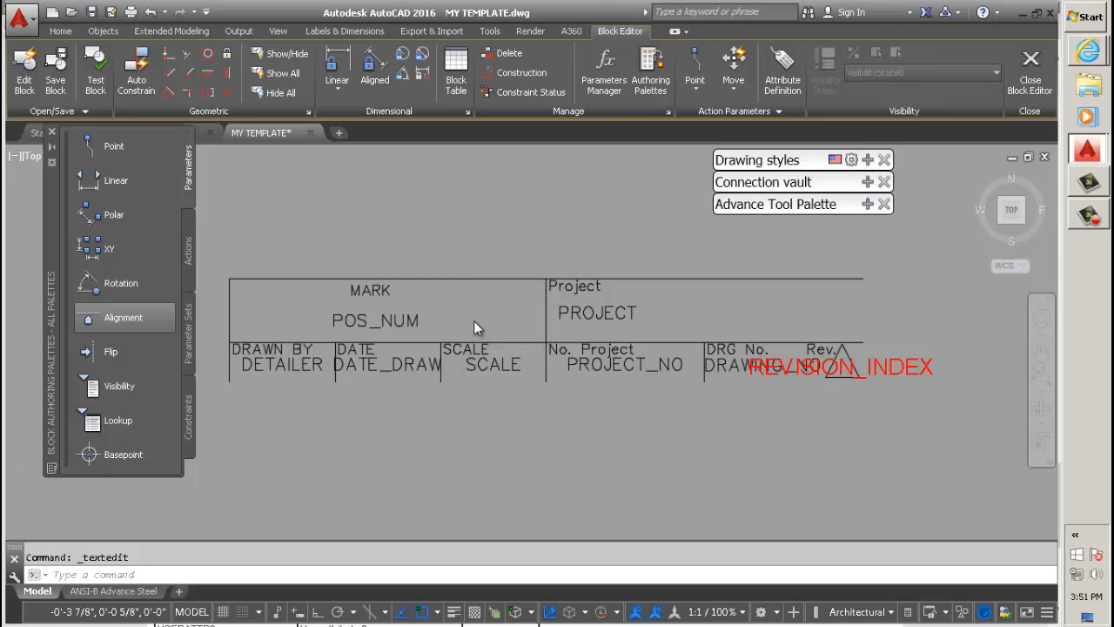
scroll(473, 323, "down", 4)
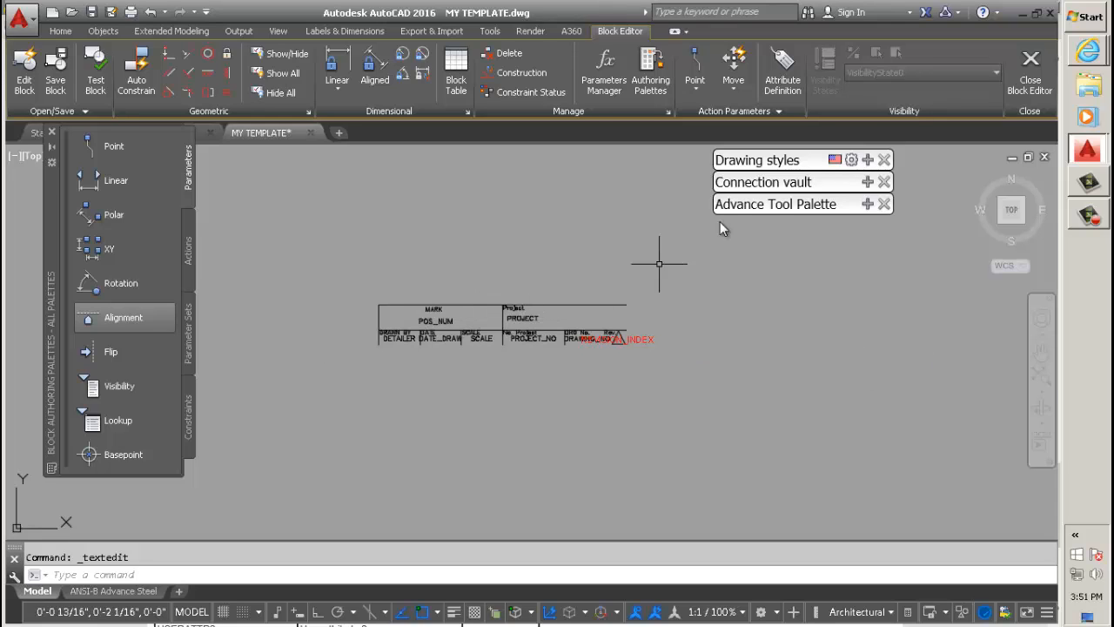
Save the changes to the HYPERSTEELPAGEHEADER block, close the Block Editor and check the title block on the ANSI-B sheet
left_click(1028, 84)
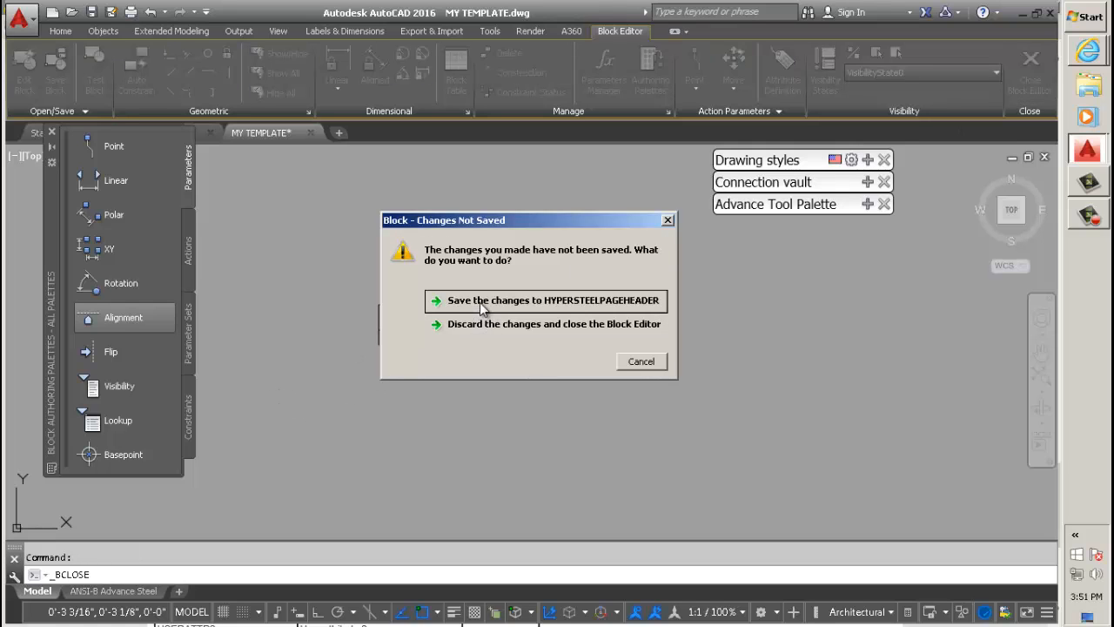
left_click(597, 310)
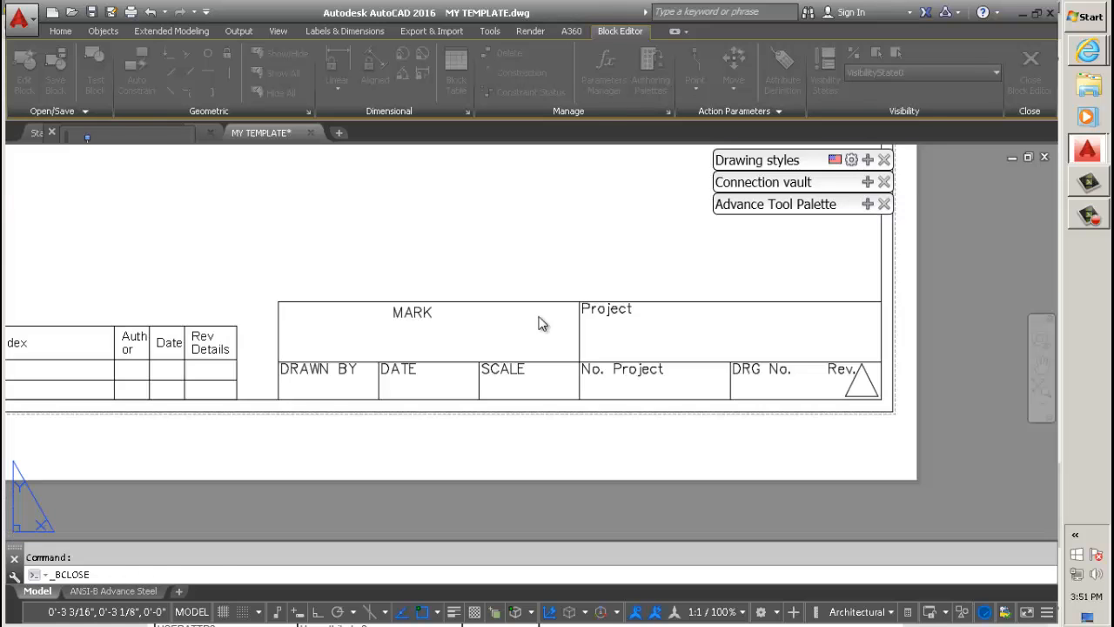
scroll(497, 360, "down", 6)
scroll(451, 376, "up", 8)
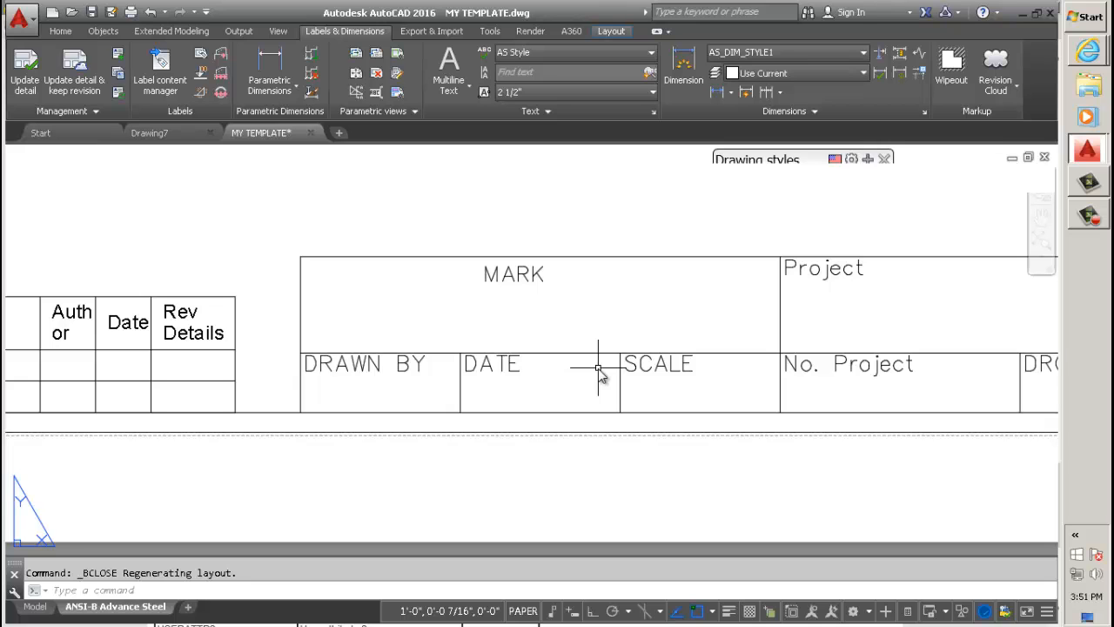
scroll(412, 359, "down", 5)
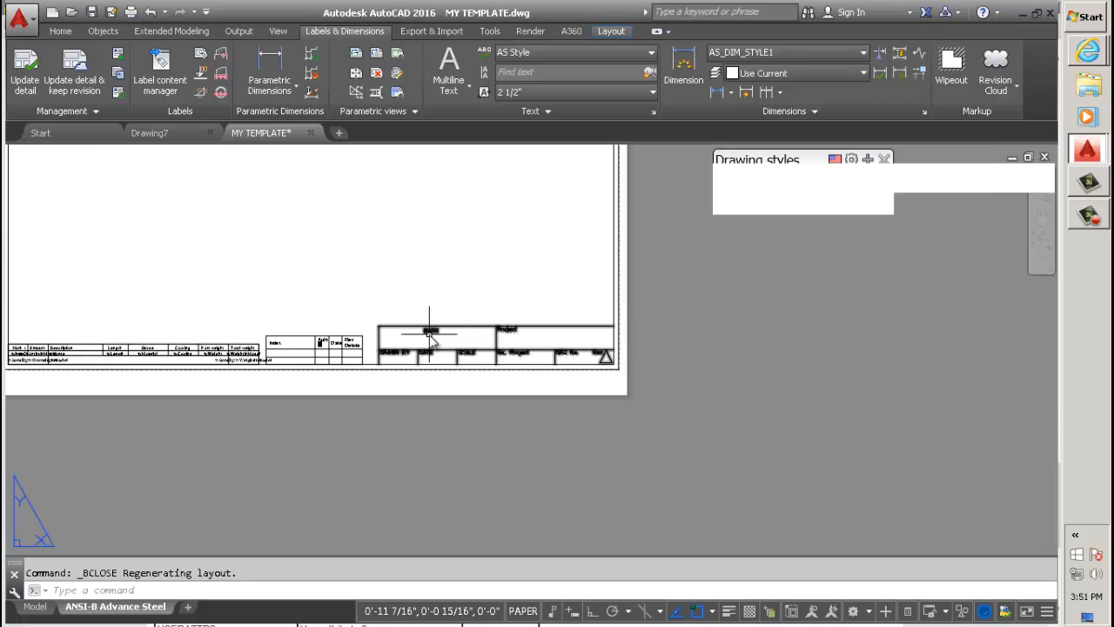
scroll(431, 339, "up", 5)
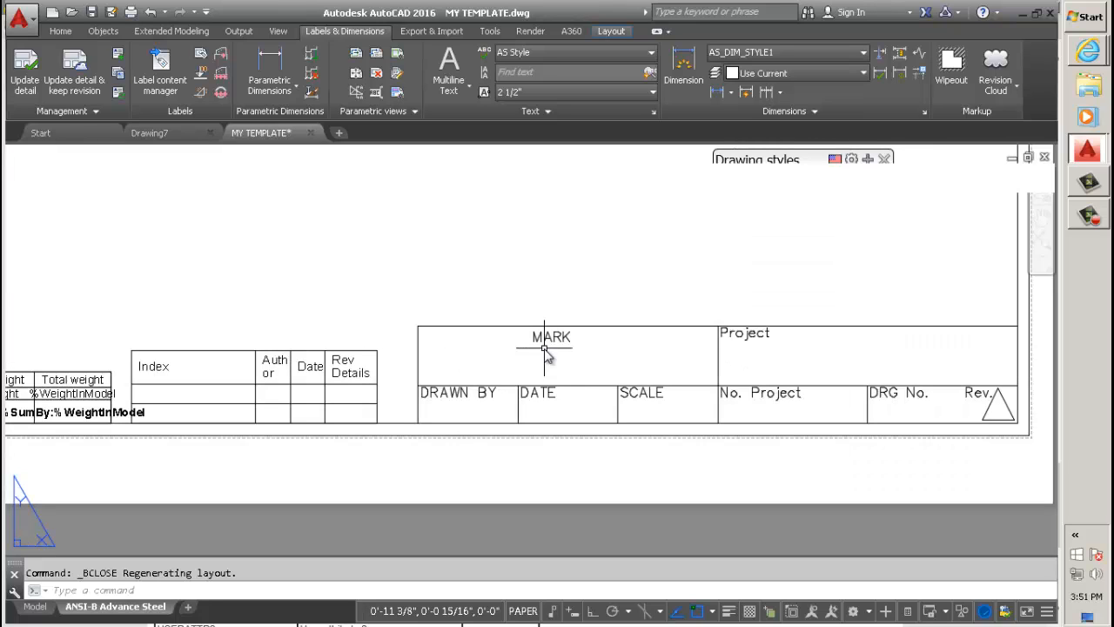
mouse_move(515, 299)
left_mouse_down()
mouse_move(605, 351)
mouse_move(646, 357)
left_mouse_up()
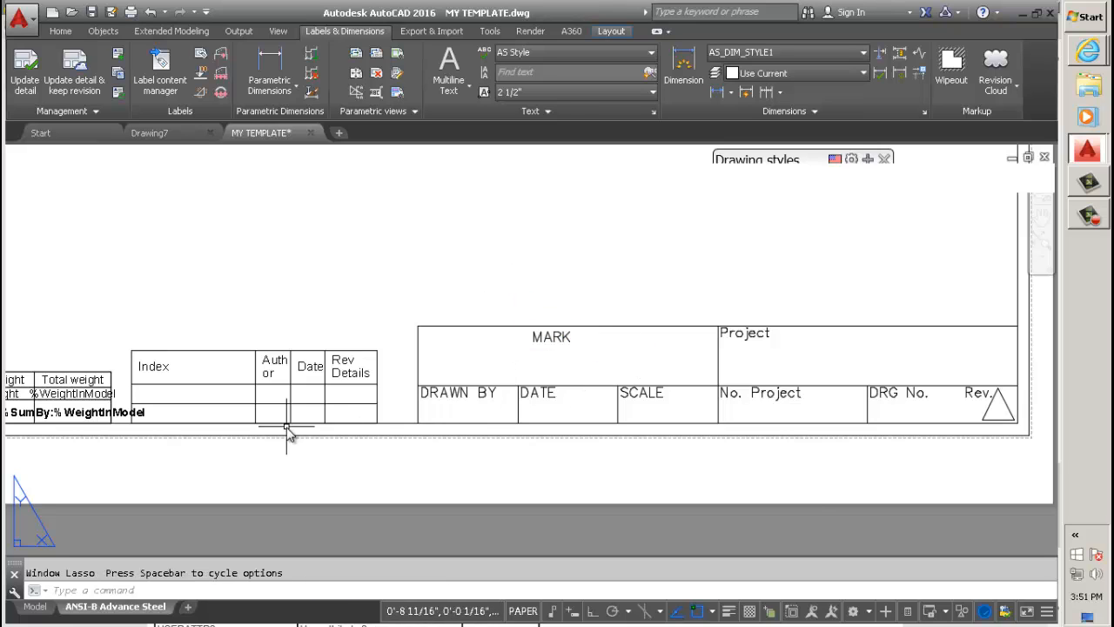
scroll(438, 287, "down", 3)
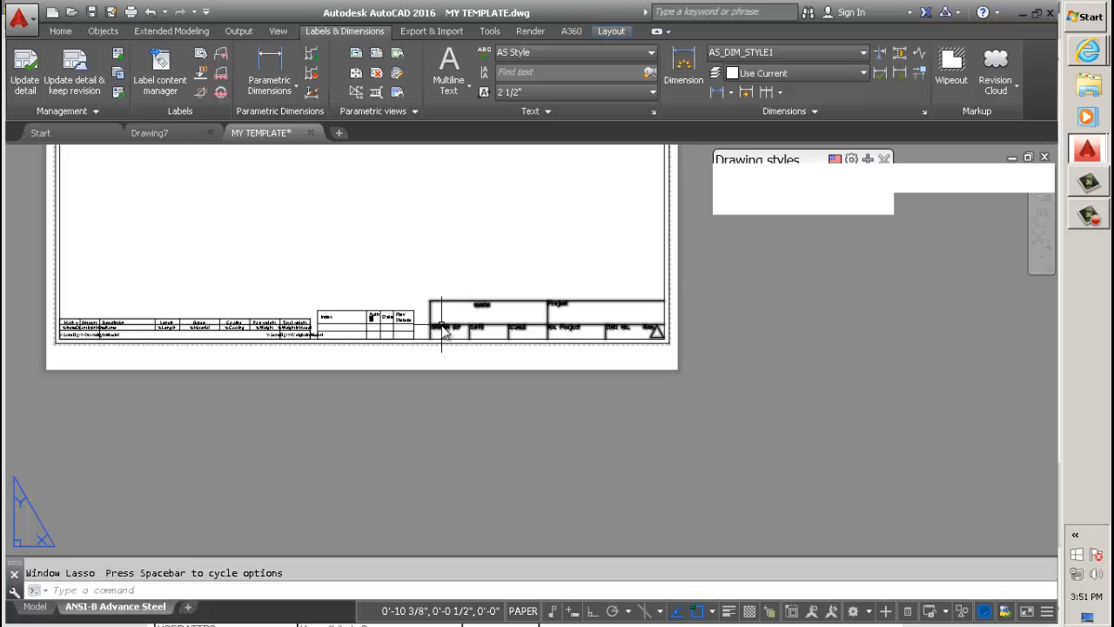
Synchronize the attributes of the HYPERSTEELPAGEHEADER title block with ATTSYNC, selecting the block on the sheet
type("ATT")
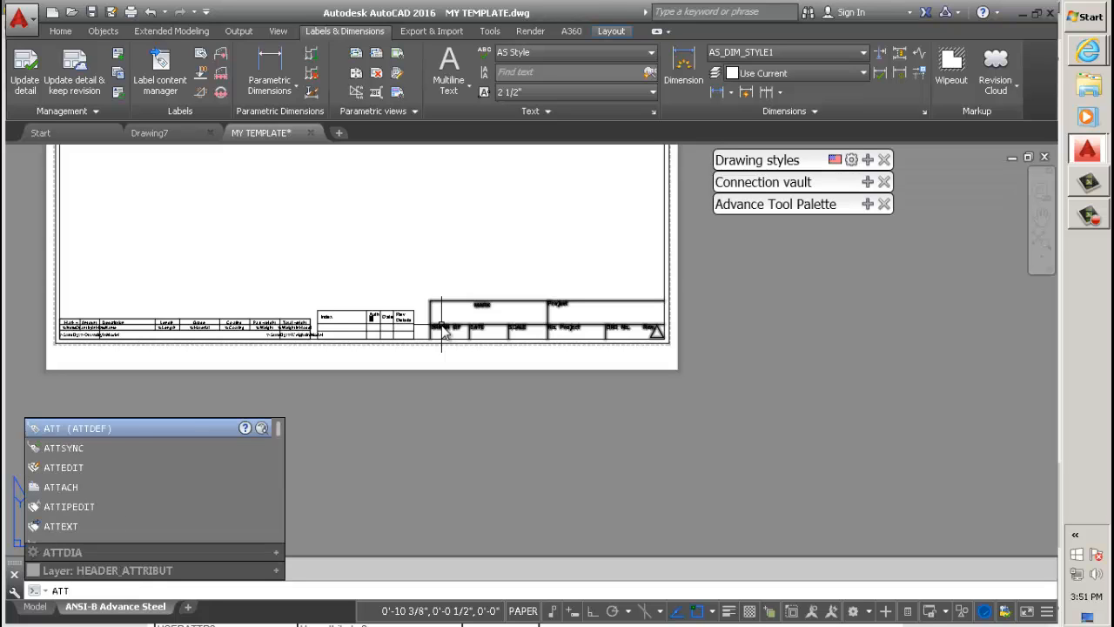
type("SYNC")
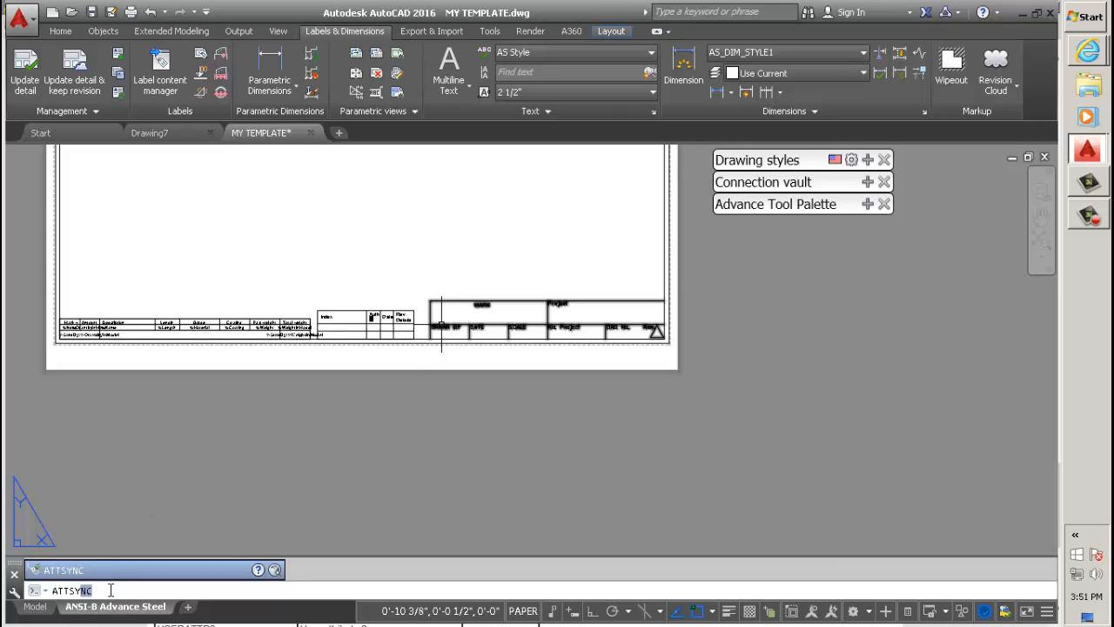
key("Return")
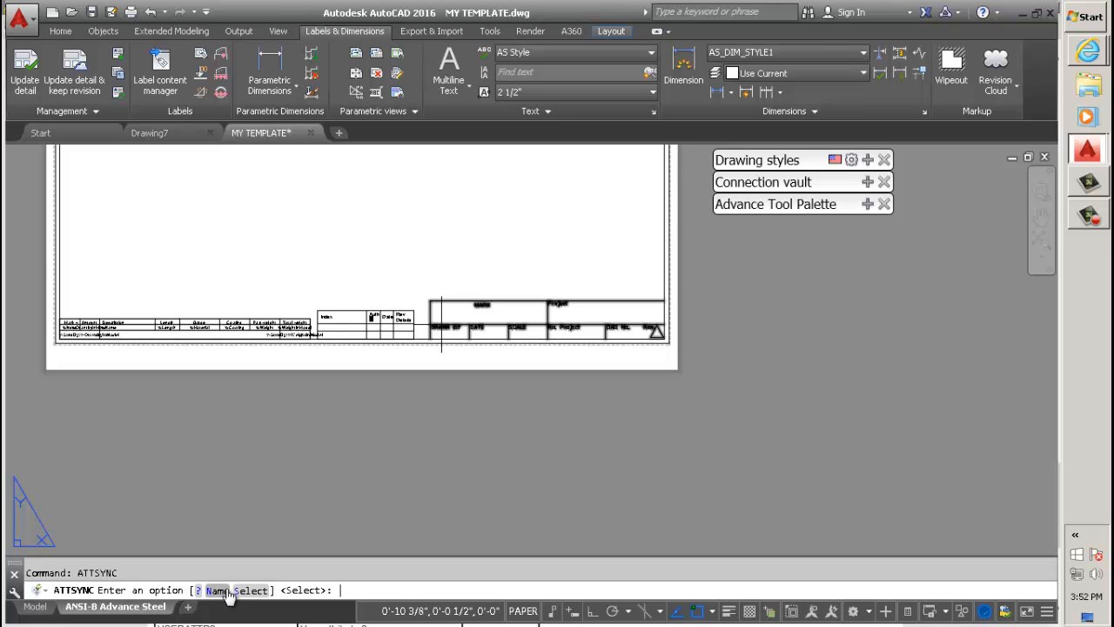
key("Return")
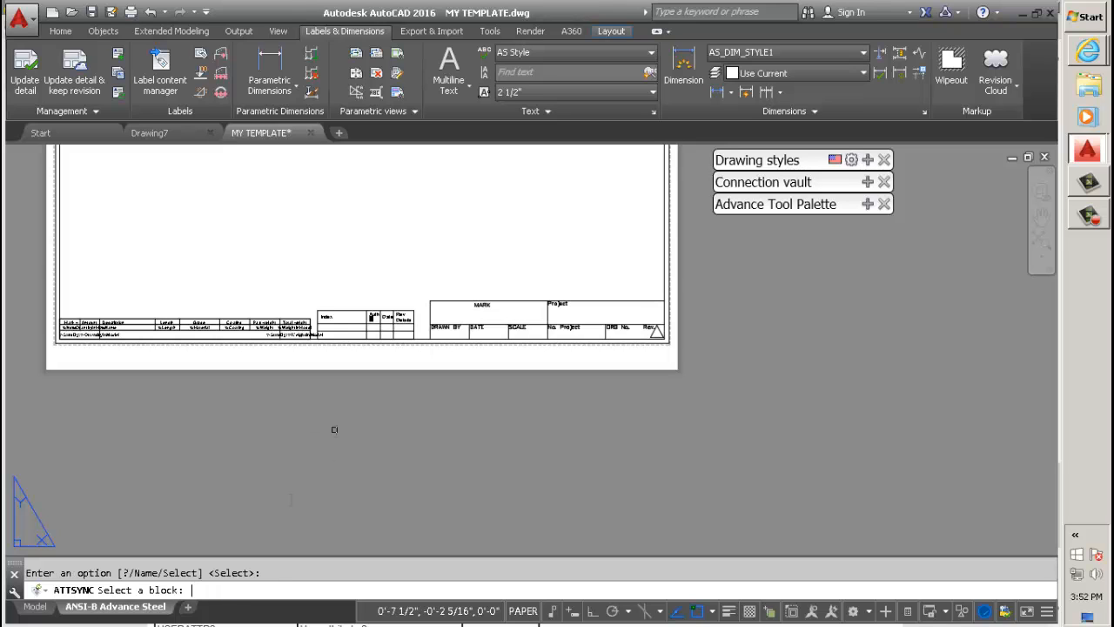
scroll(577, 343, "up", 4)
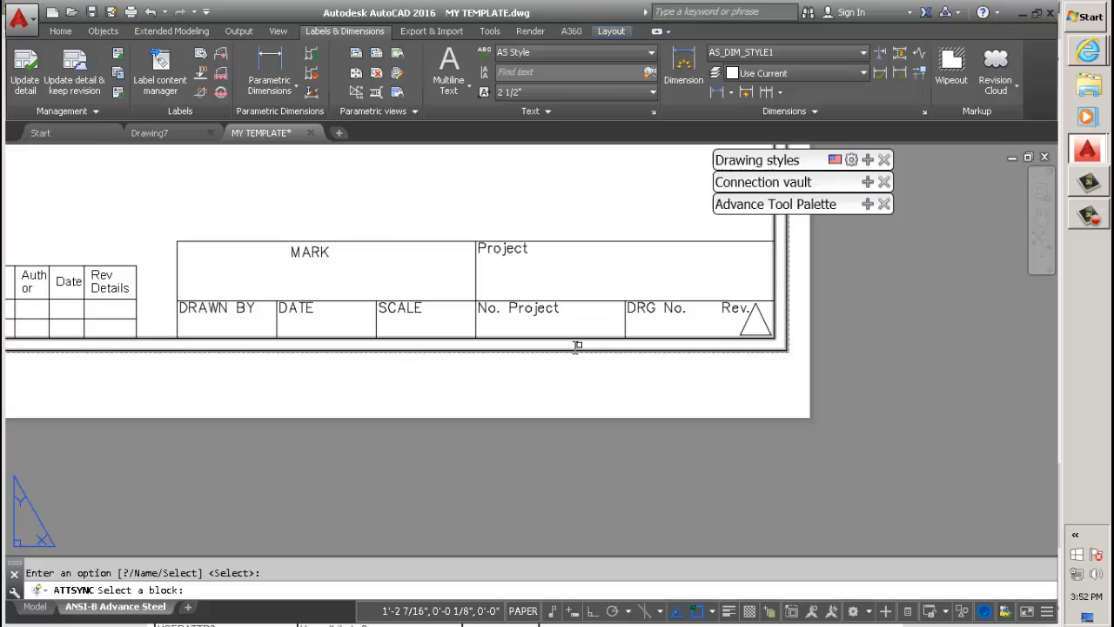
left_click(536, 299)
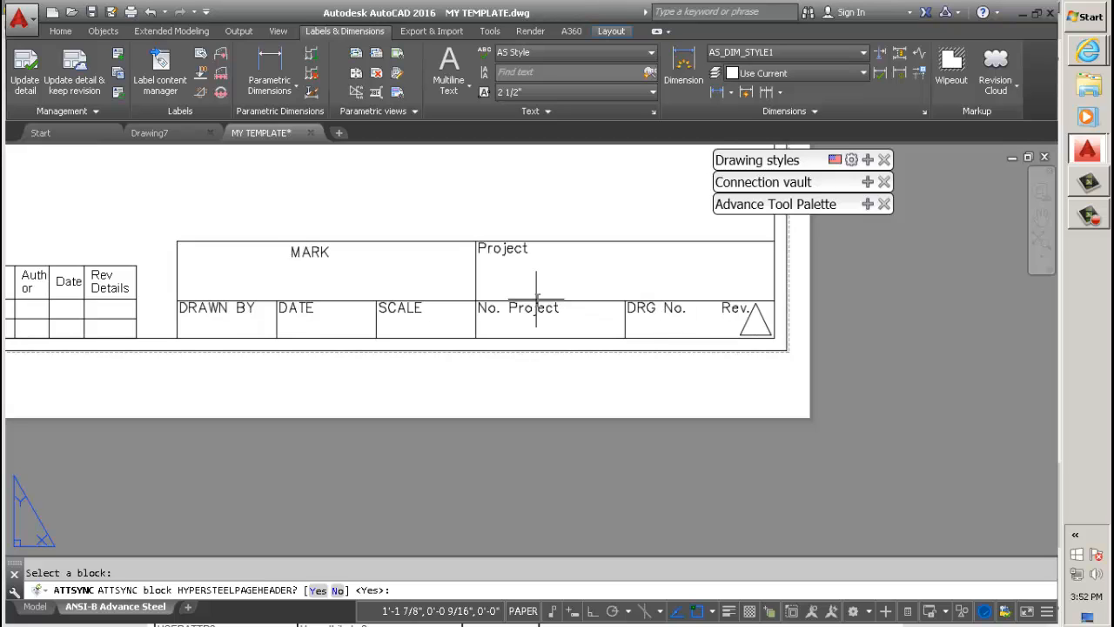
key("Return")
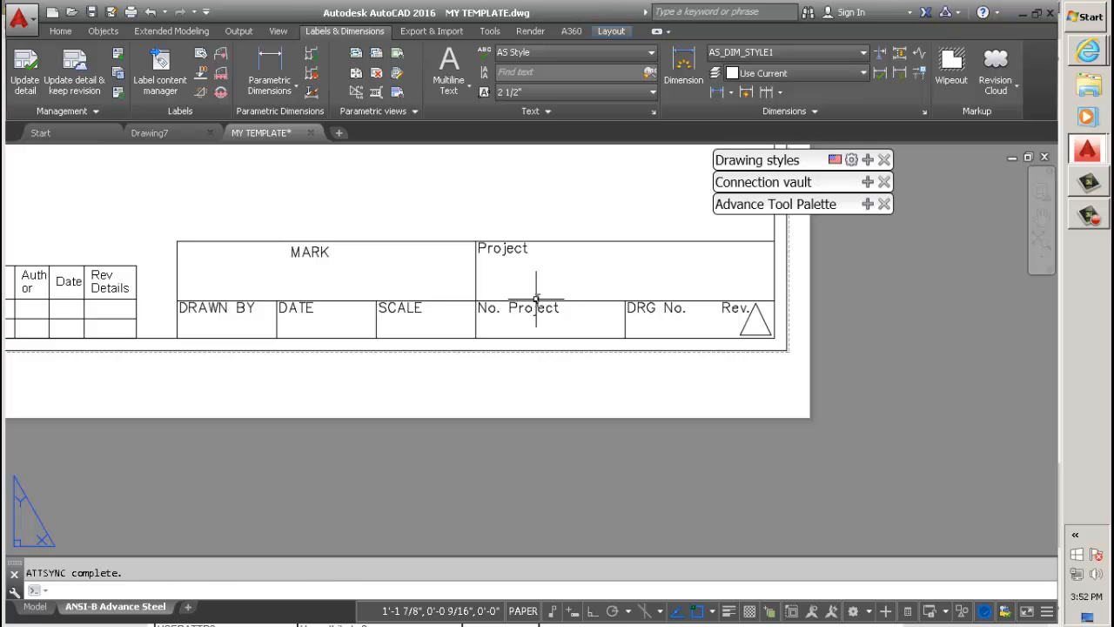
Examine the sheet layout with its material list, revision table and title block along the lower edge
scroll(536, 298, "down", 5)
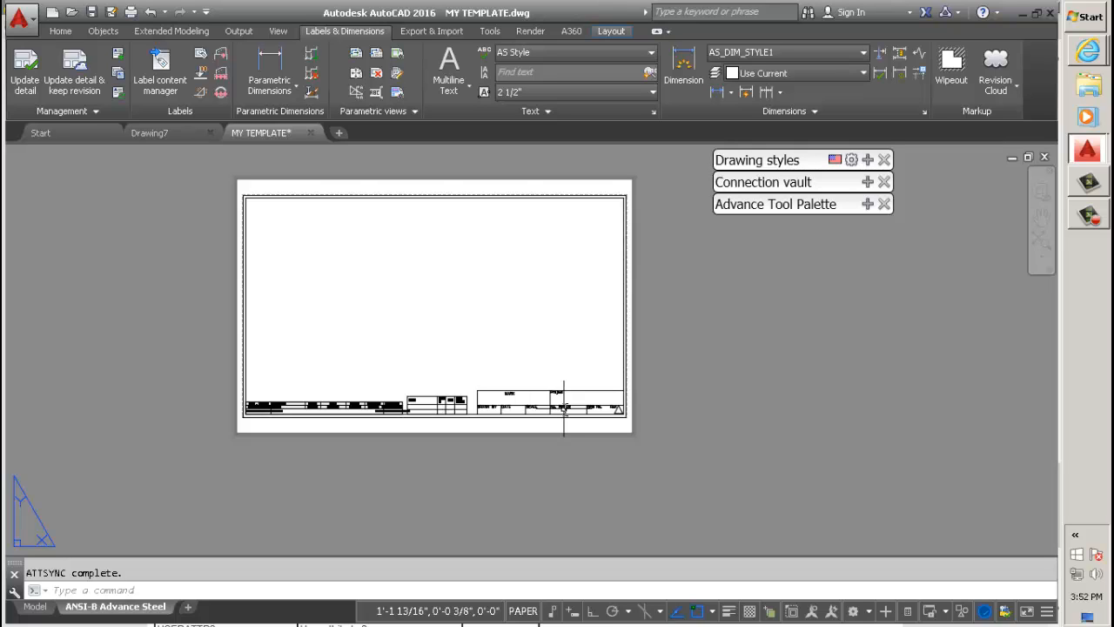
scroll(342, 390, "up", 4)
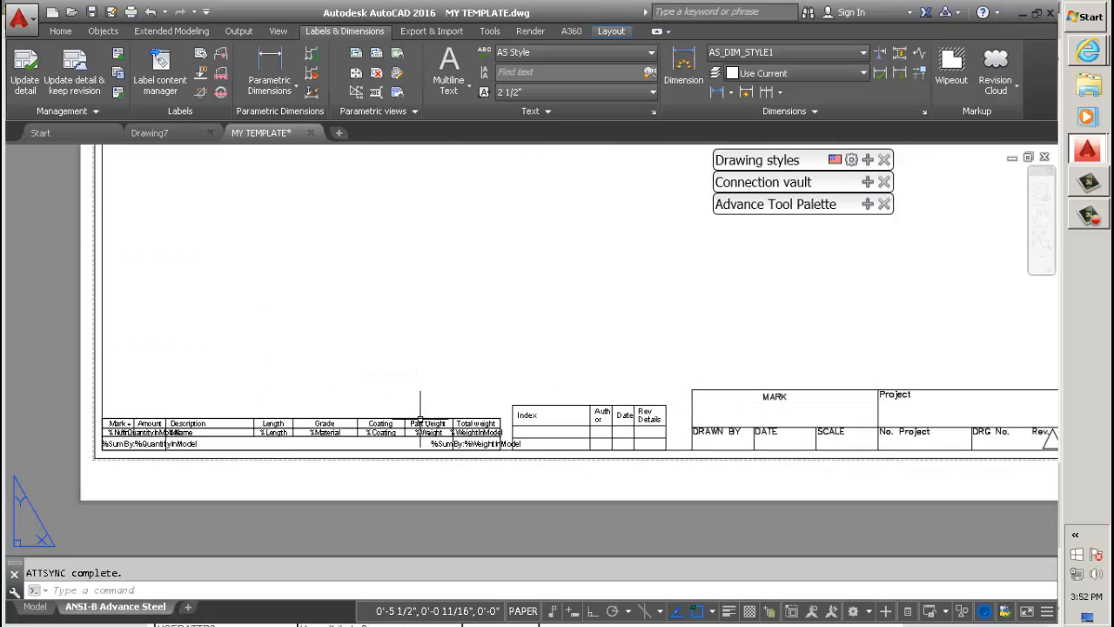
scroll(421, 419, "up", 2)
middle_click_drag(438, 428, 532, 301)
scroll(535, 305, "down", 3)
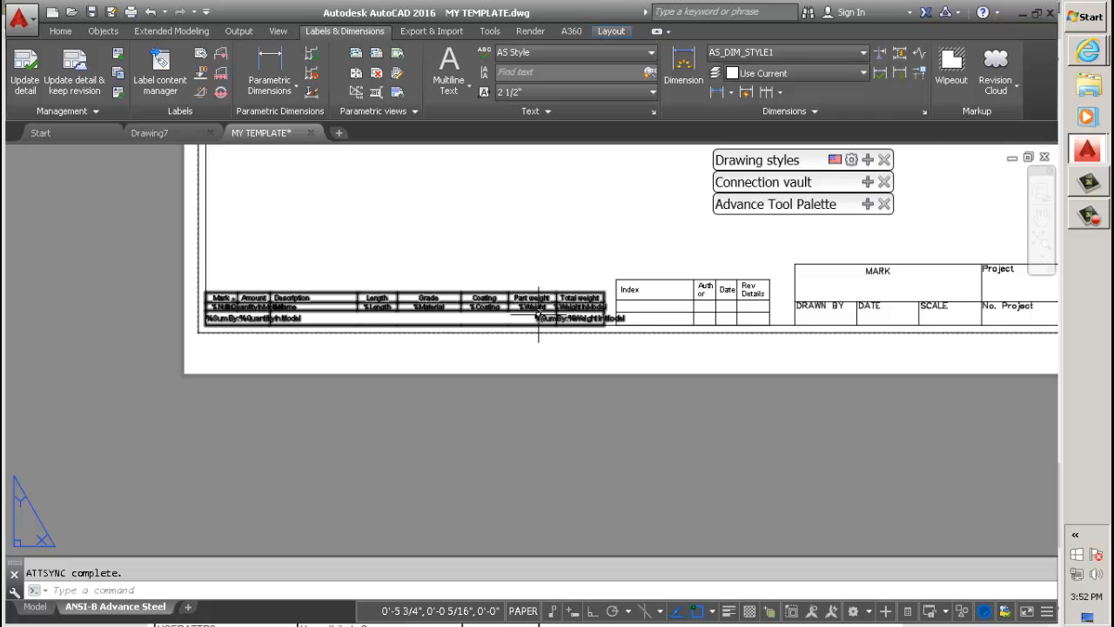
scroll(531, 318, "down", 2)
scroll(435, 344, "up", 4)
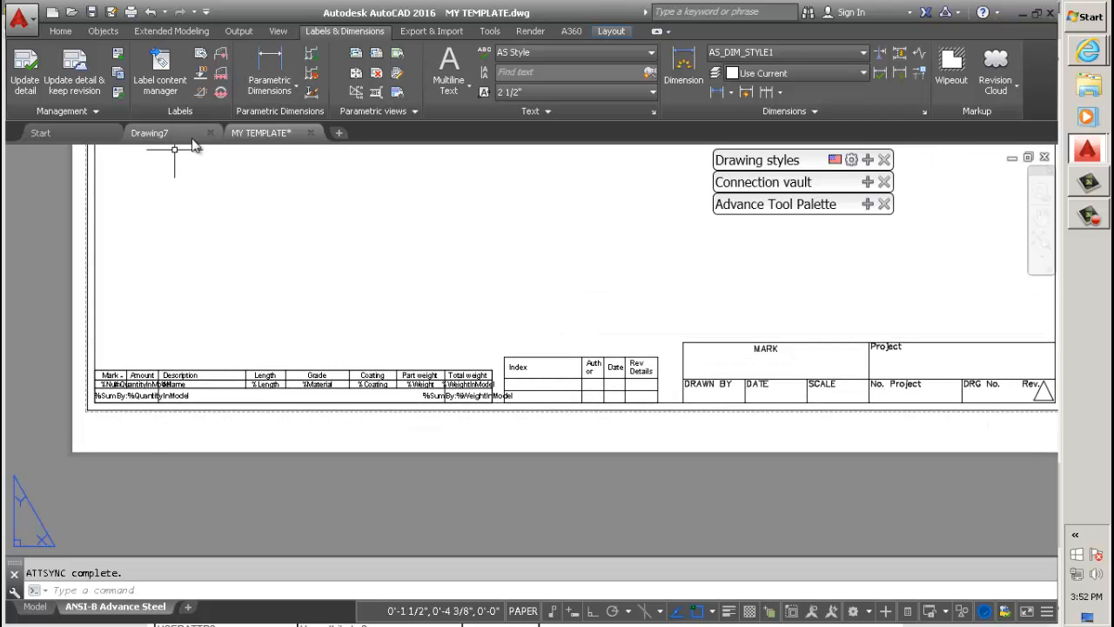
Close MY TEMPLATE.dwg with its changes saved, and close Drawing7 as well
left_click(310, 132)
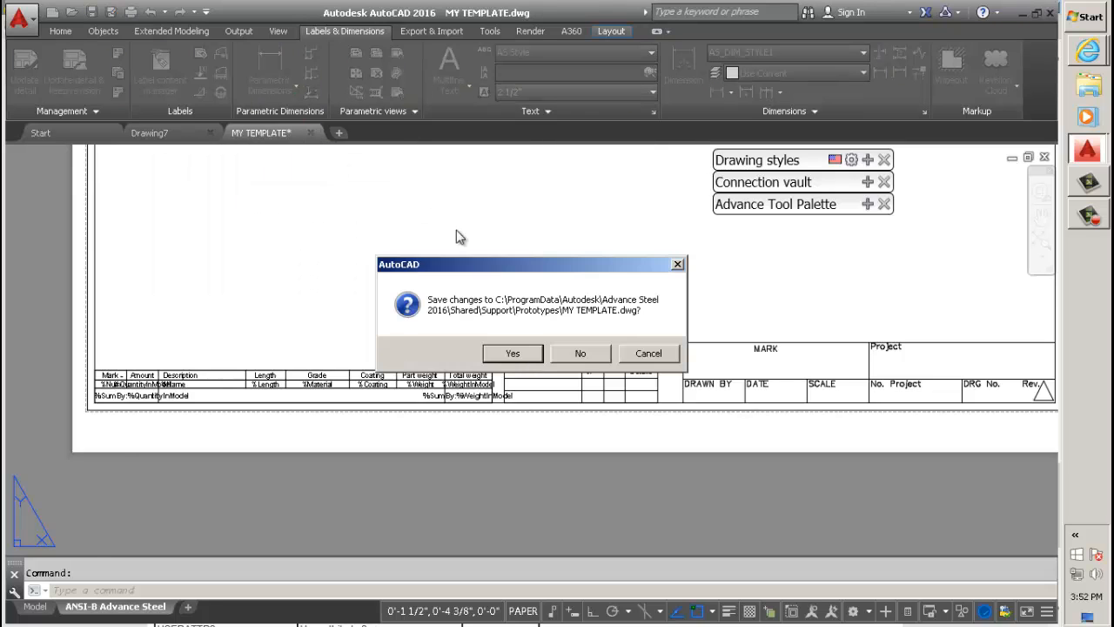
left_click(513, 354)
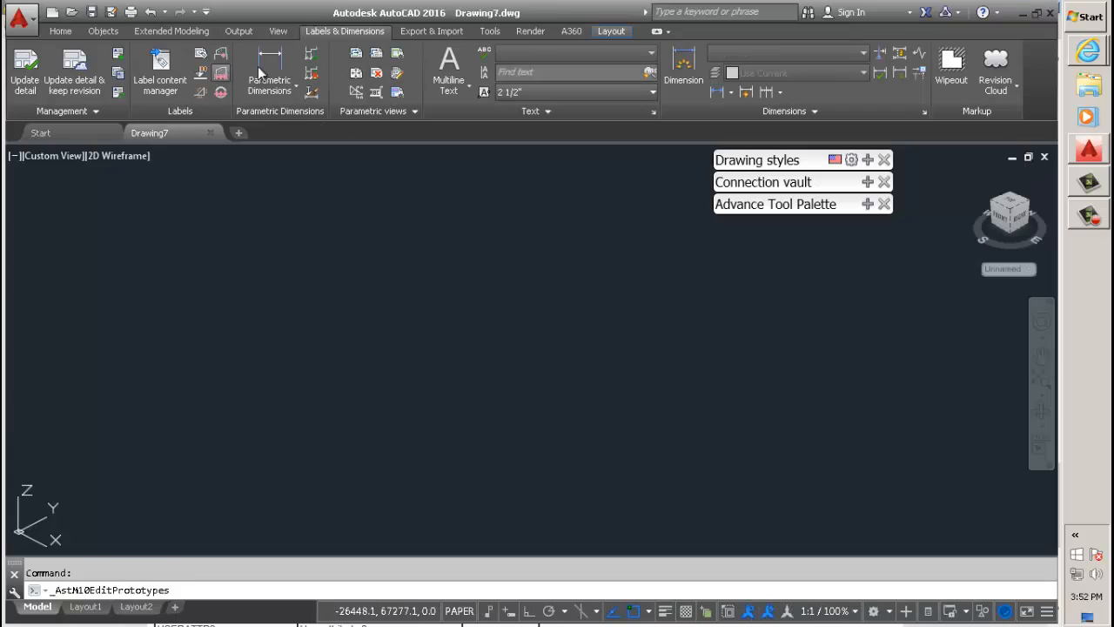
left_click(211, 132)
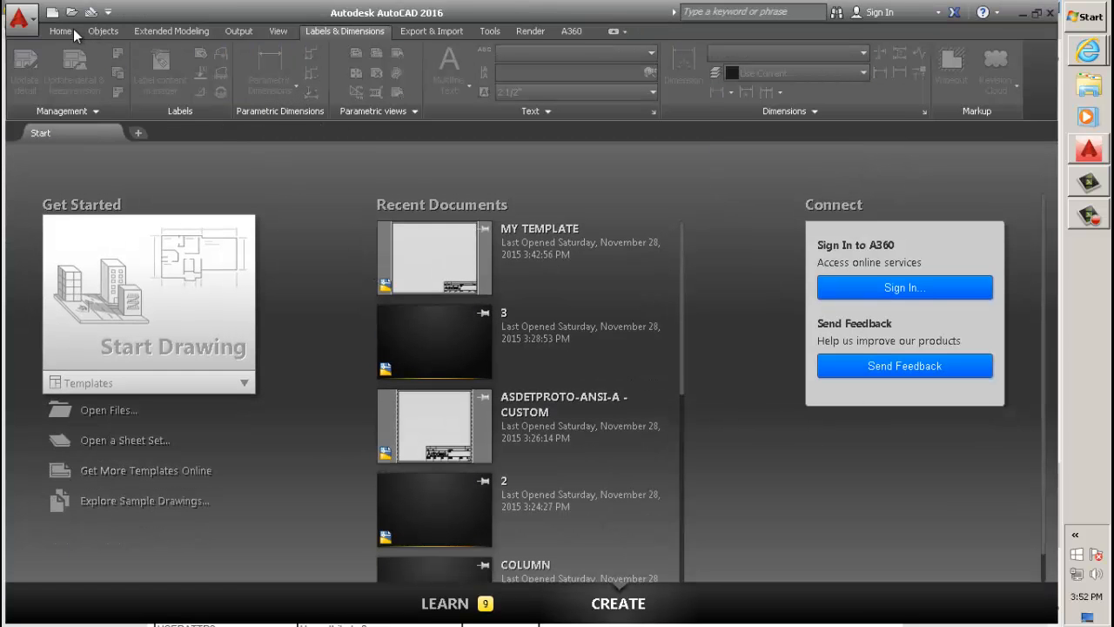
Create a new drawing from the ASTemplate drawing template
left_click(53, 12)
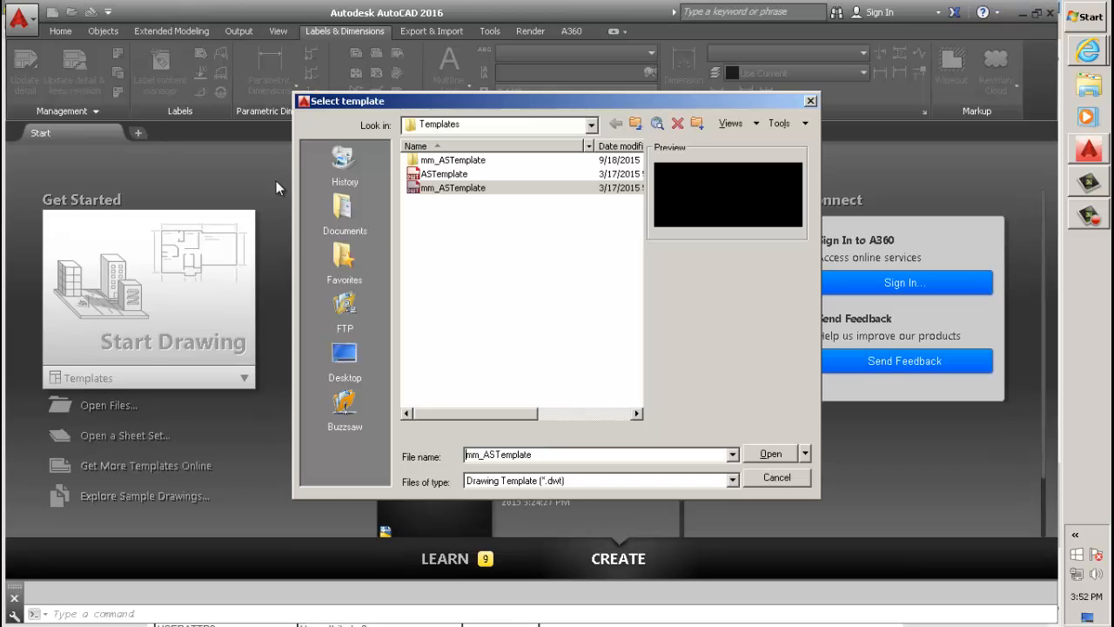
left_click(468, 175)
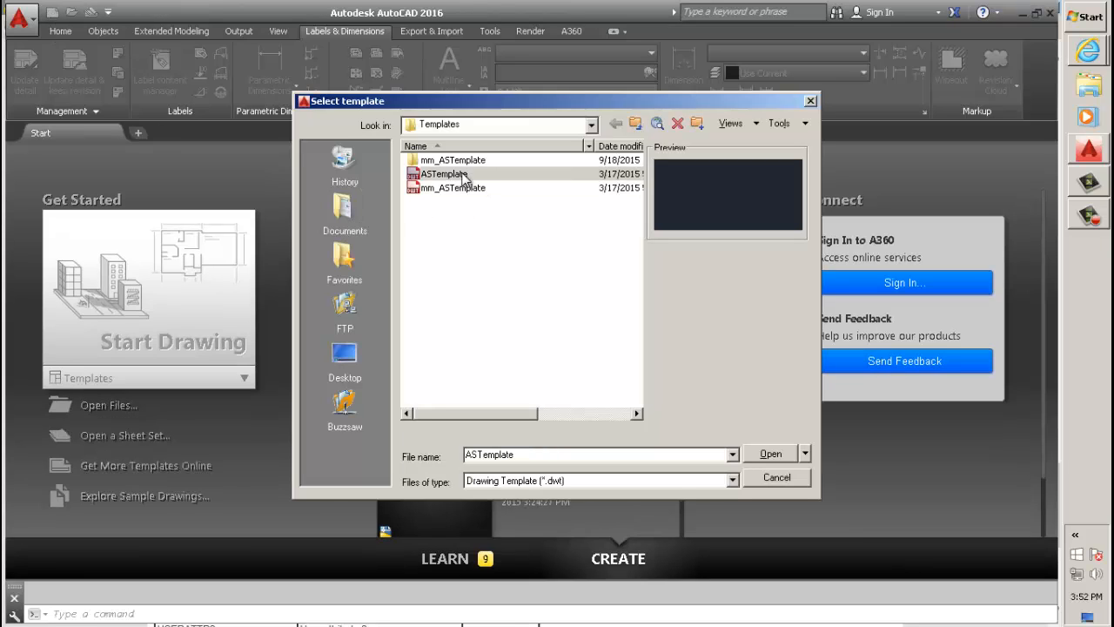
left_click(747, 453)
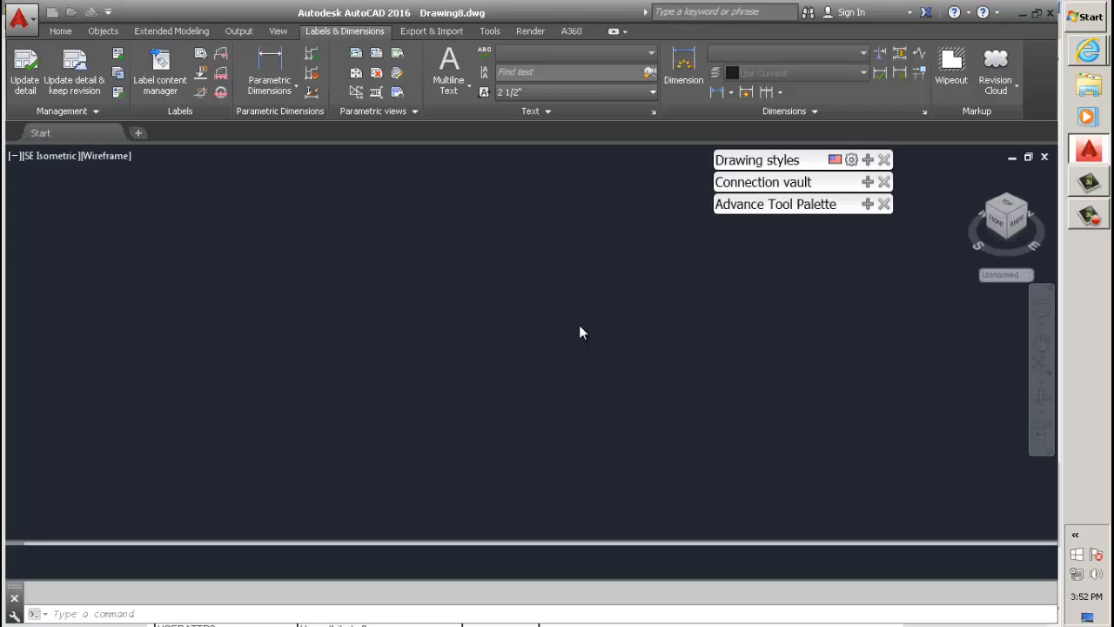
Place one W12x26 rolled I-section beam in A992 steel freehand in the model and close its properties
left_click(60, 31)
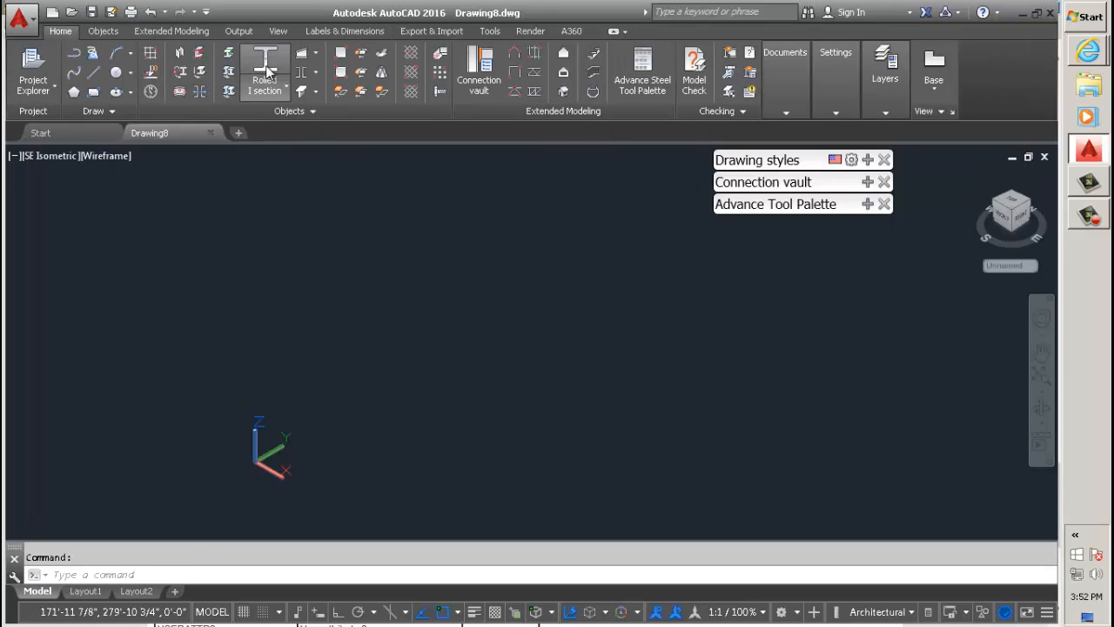
left_click(266, 66)
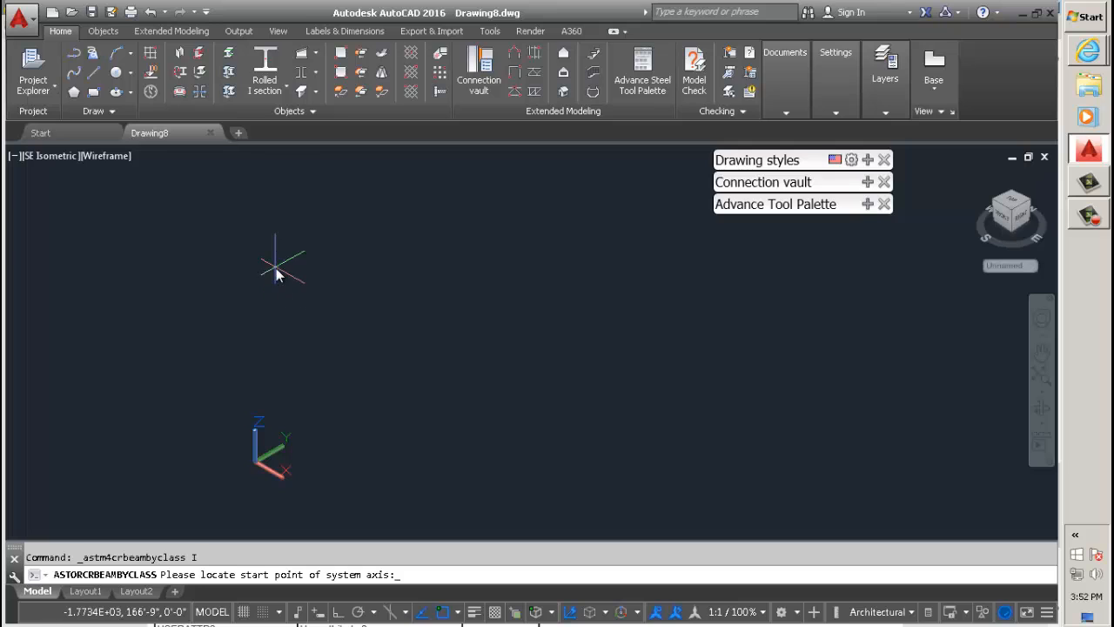
left_click(276, 267)
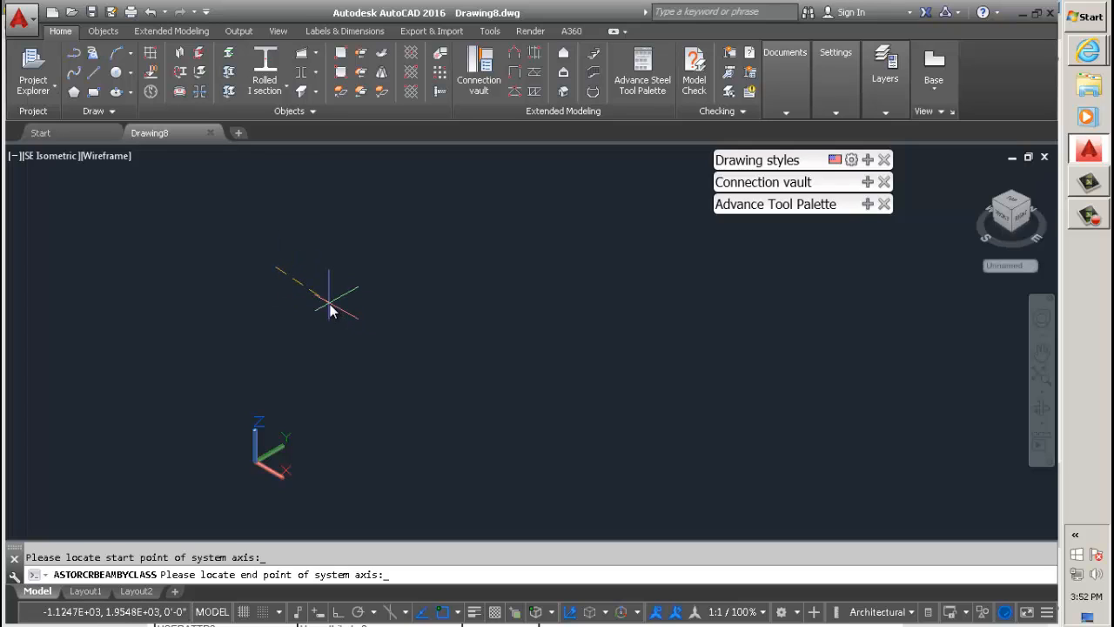
left_click(331, 311)
scroll(354, 275, "up", 5)
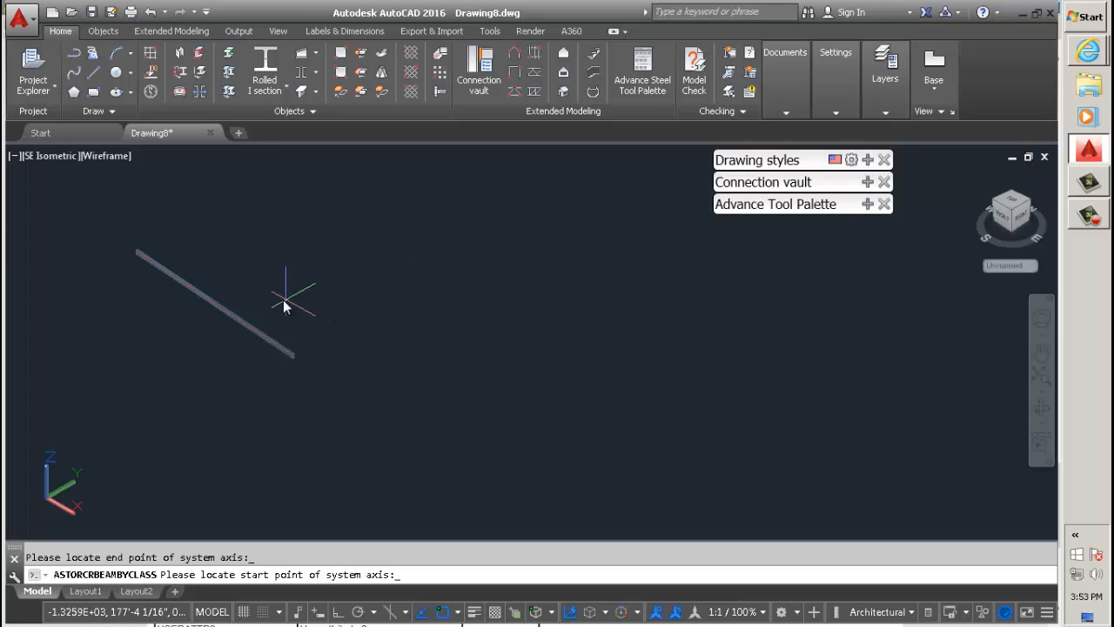
scroll(284, 305, "up", 3)
scroll(353, 313, "down", 4)
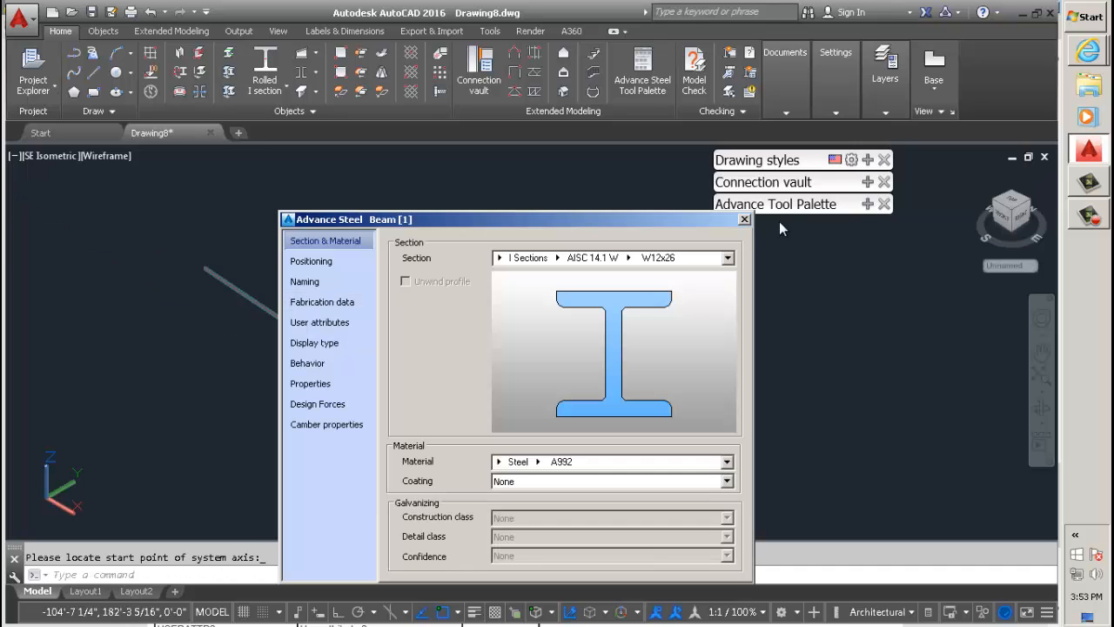
left_click(745, 221)
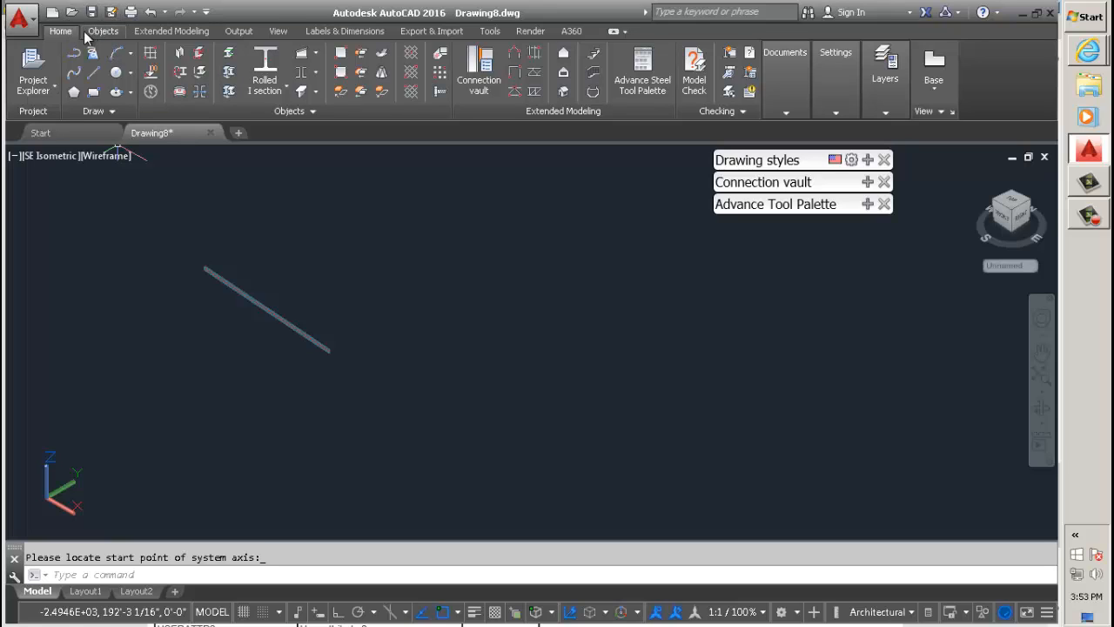
Number the model with both single parts and assemblies processed, and close the numbering results
left_click(245, 30)
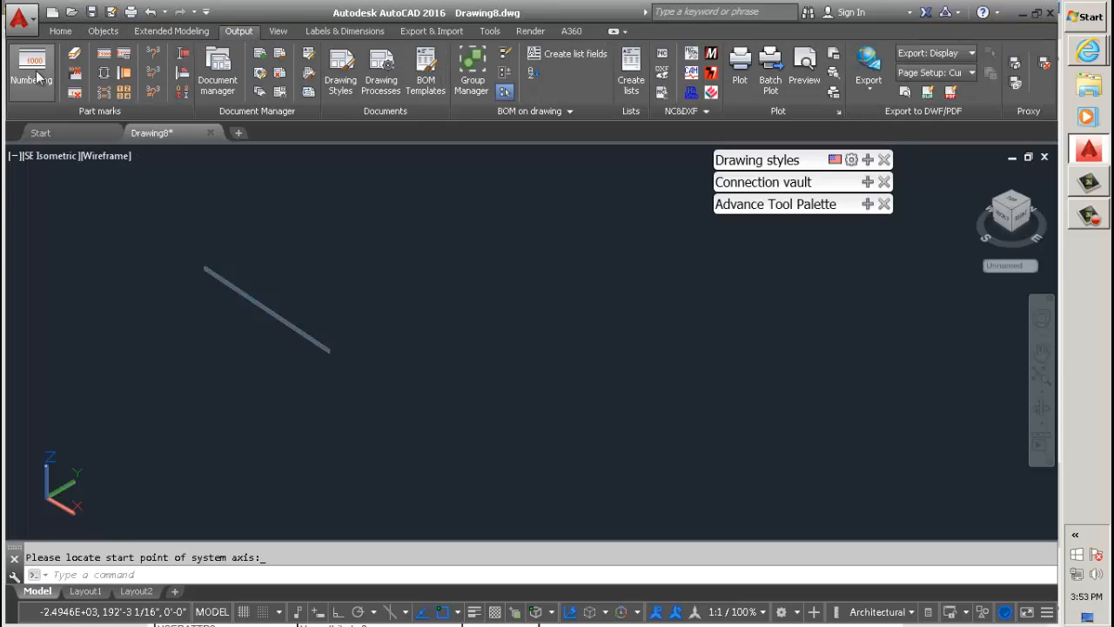
left_click(33, 70)
left_click(389, 379)
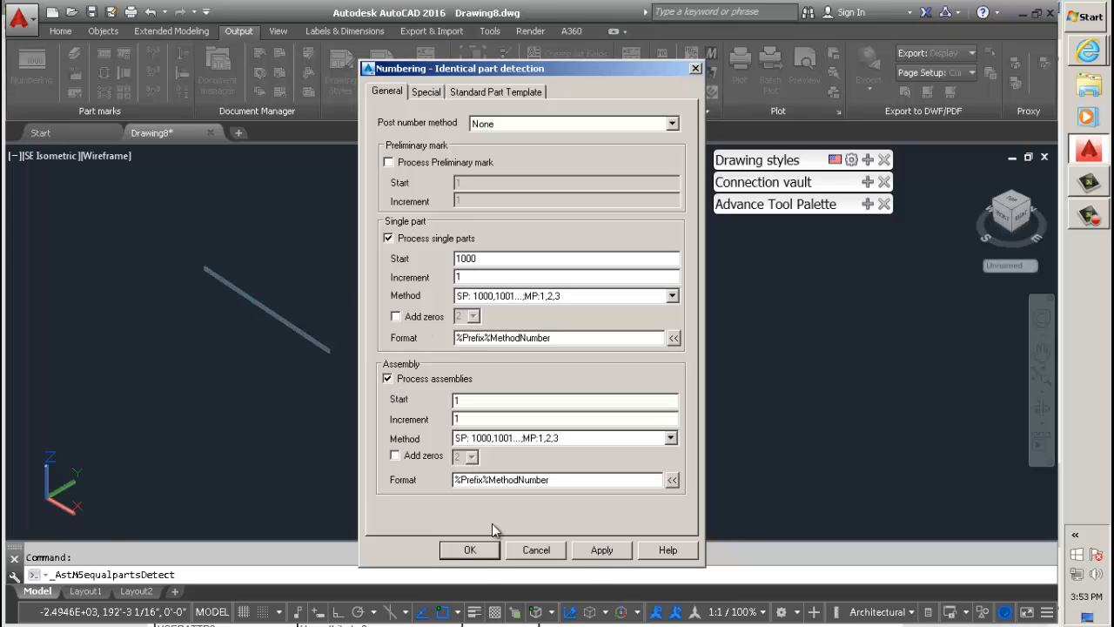
left_click(470, 550)
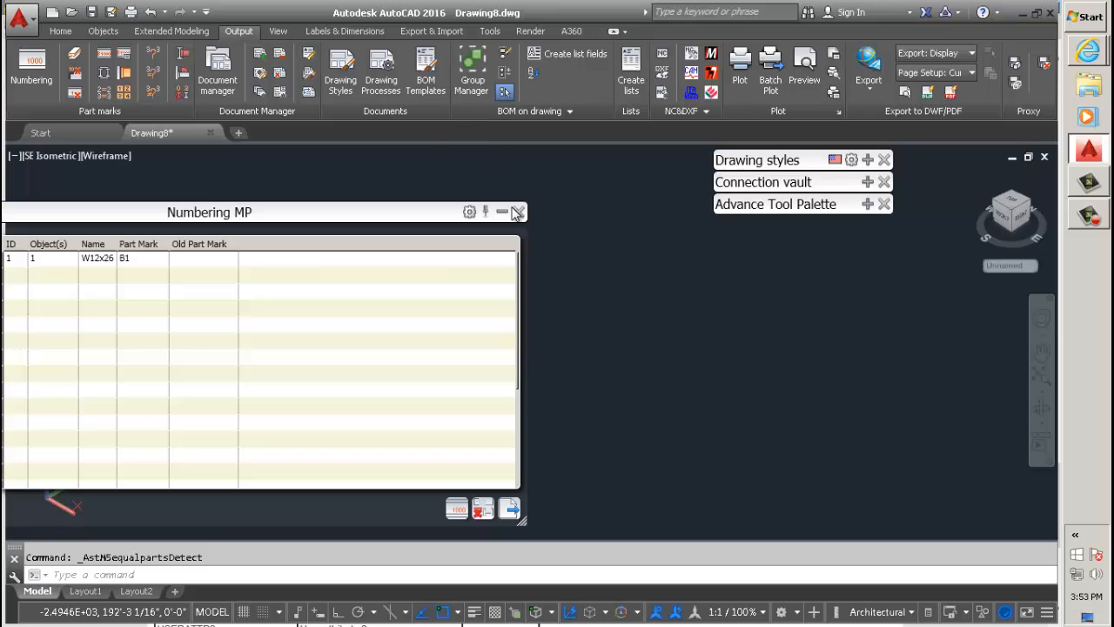
left_click(519, 212)
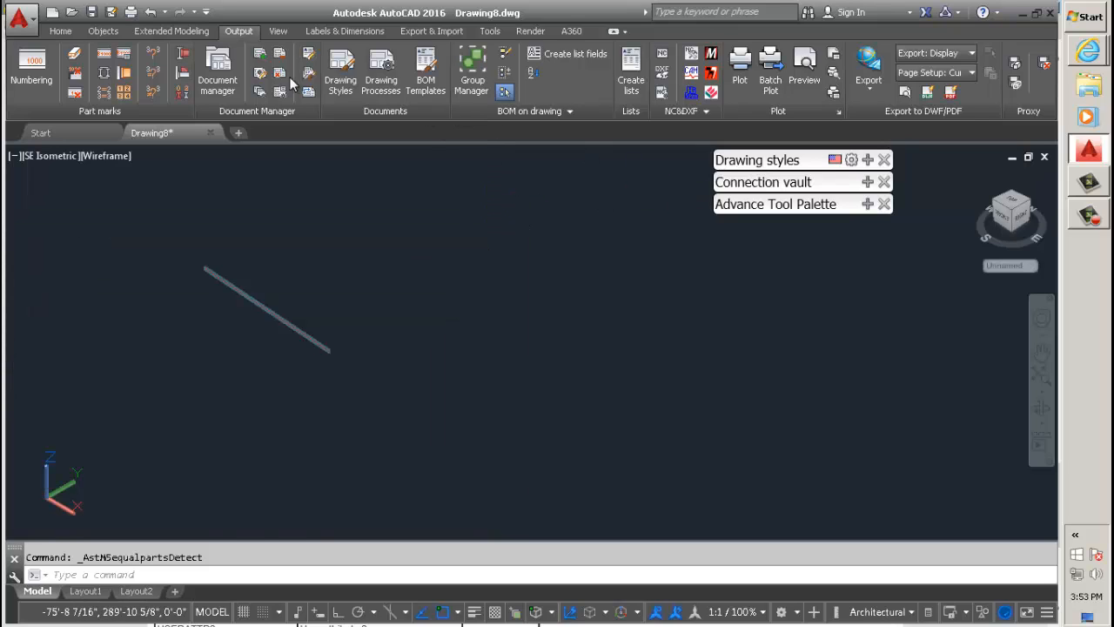
left_click(61, 32)
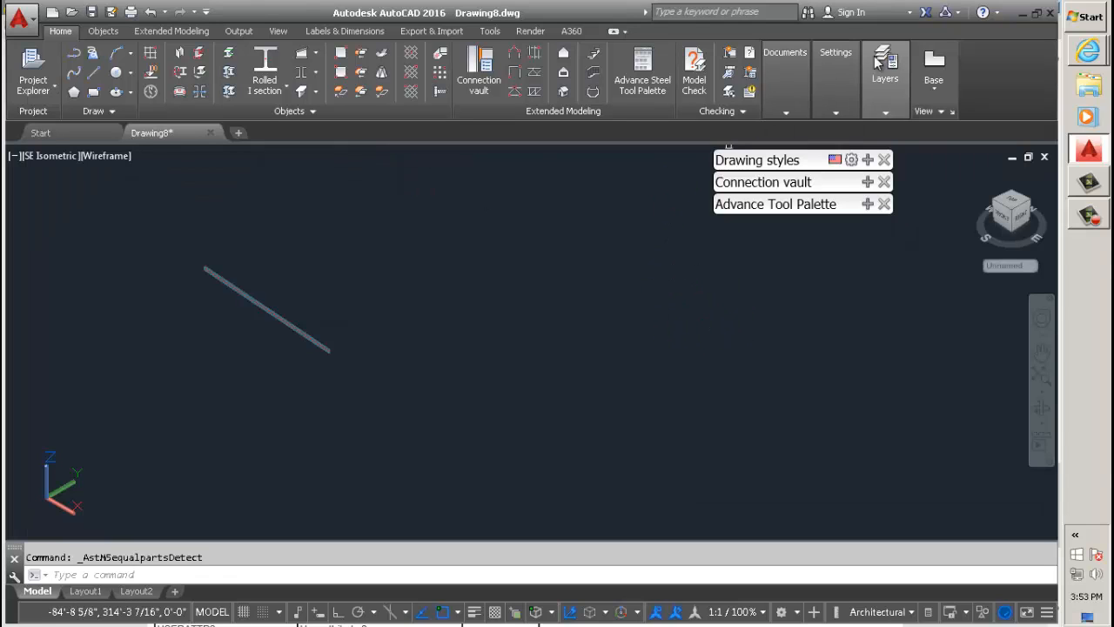
In the project settings, set Project to "custom template tut", Project No to 234 and Client to "myself"
mouse_move(820, 93)
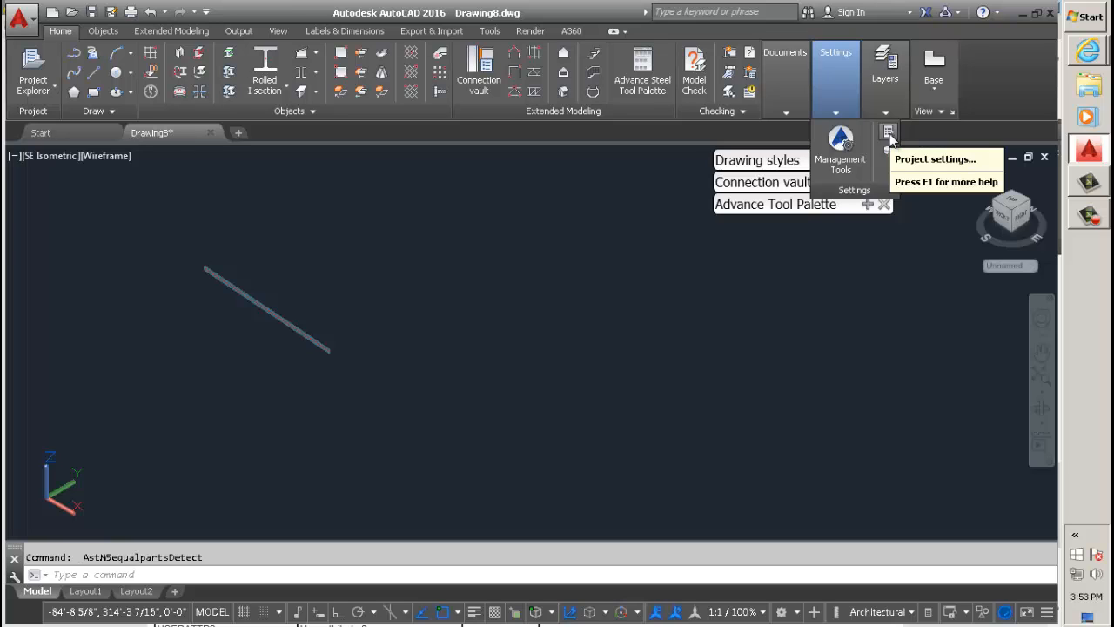
left_click(888, 135)
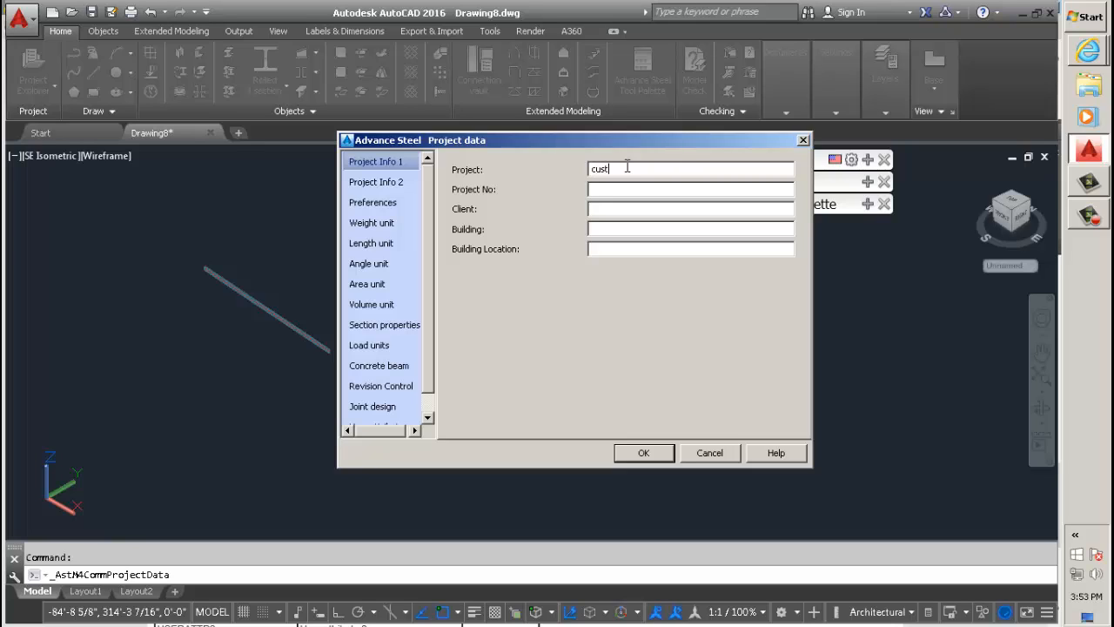
type("custom template tut")
left_click(604, 191)
type("234")
left_click(659, 204)
type("myself")
left_click(654, 226)
In the second set of project info, set Checked by to "you" and Detailer to "me", and recheck the first set
left_click(364, 182)
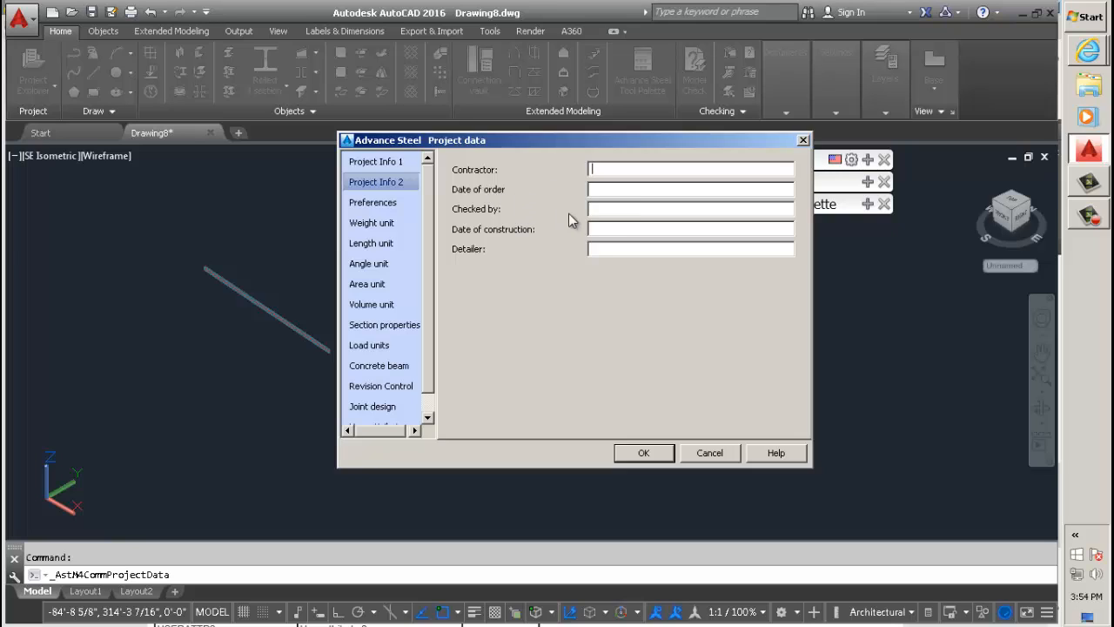
left_click(624, 210)
type("you")
left_click(605, 249)
type("myself")
left_click_drag(632, 250, 507, 261)
type("me")
left_click(411, 205)
left_click(399, 174)
left_click(397, 162)
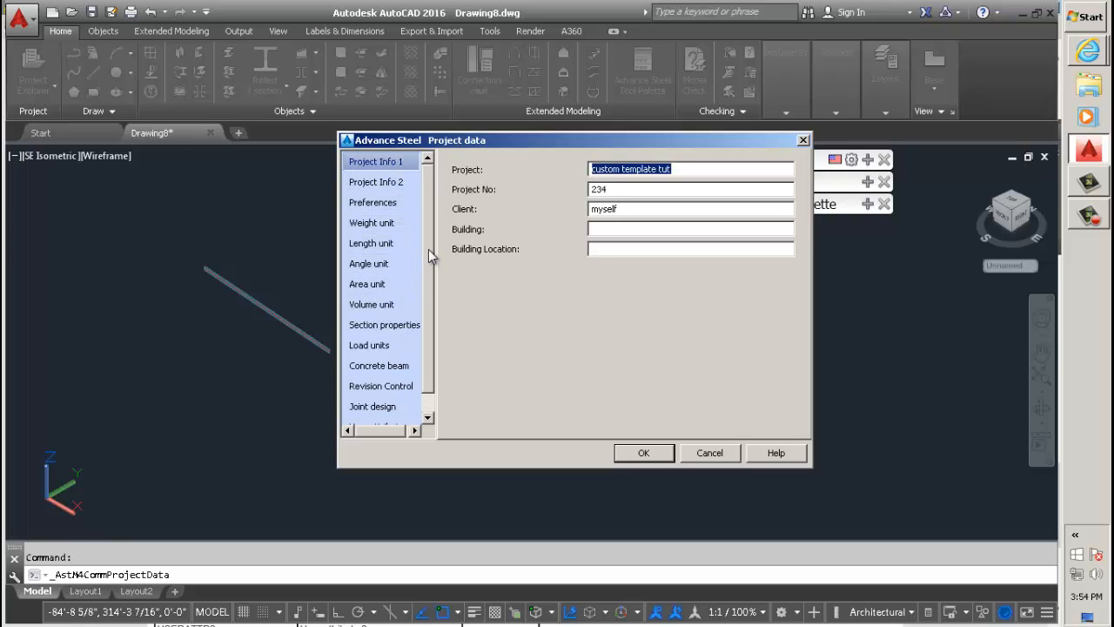
Switch to Internet Explorer and examine the project and user attribute tokens on the Advance Steel page header FAQ, and return to AutoCAD
left_click_drag(429, 249, 423, 308)
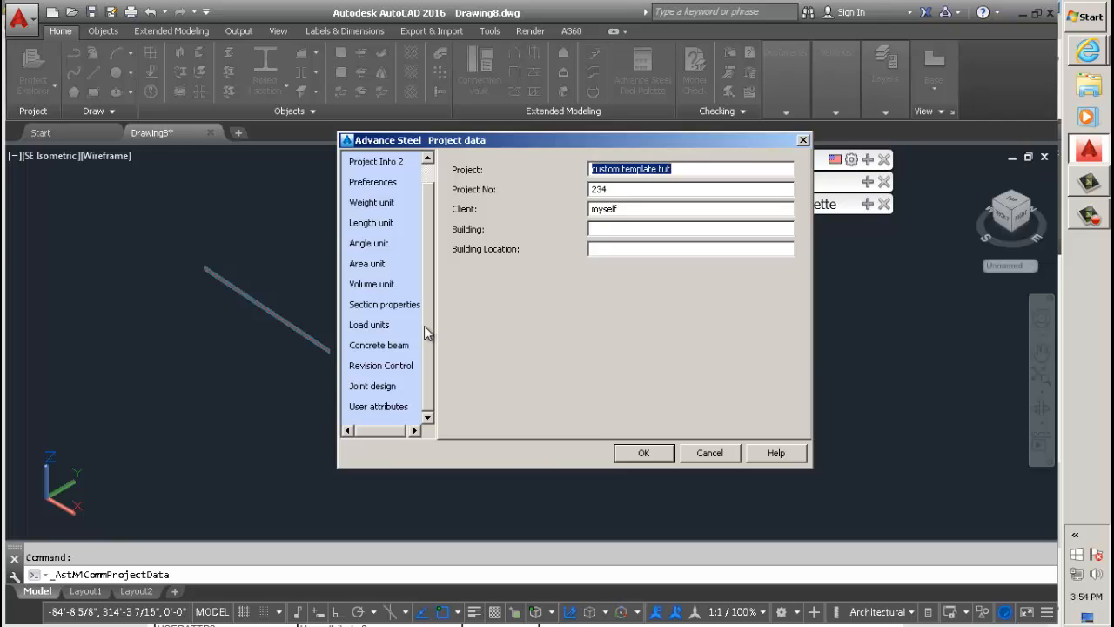
left_click(1088, 50)
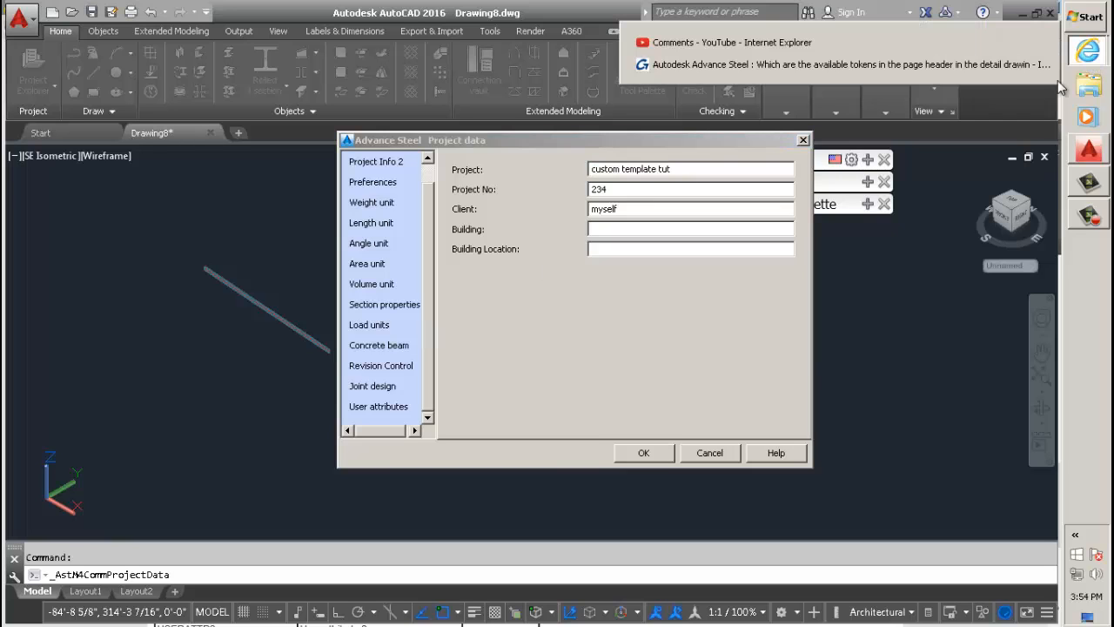
left_click(795, 63)
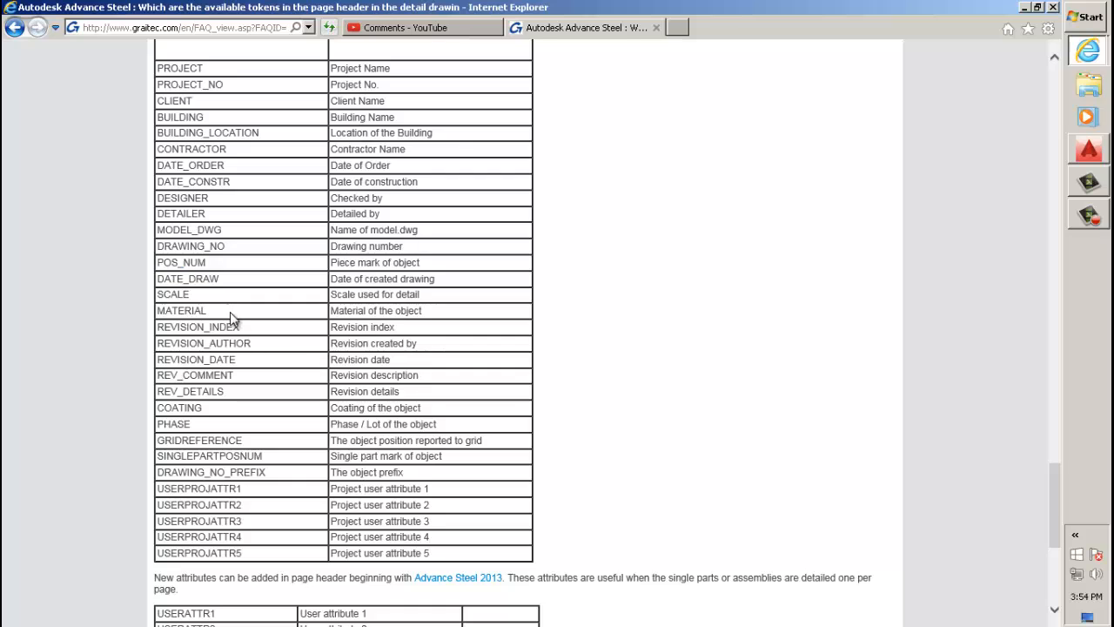
scroll(261, 316, "down", 5)
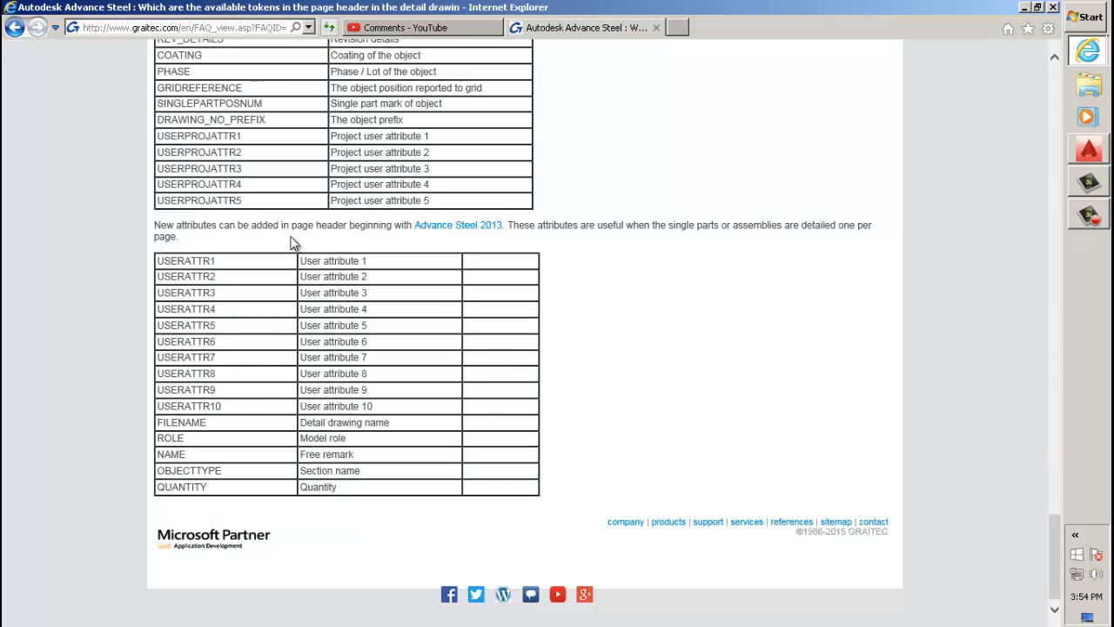
scroll(294, 243, "up", 5)
left_click_drag(220, 537, 272, 231)
left_click(273, 231)
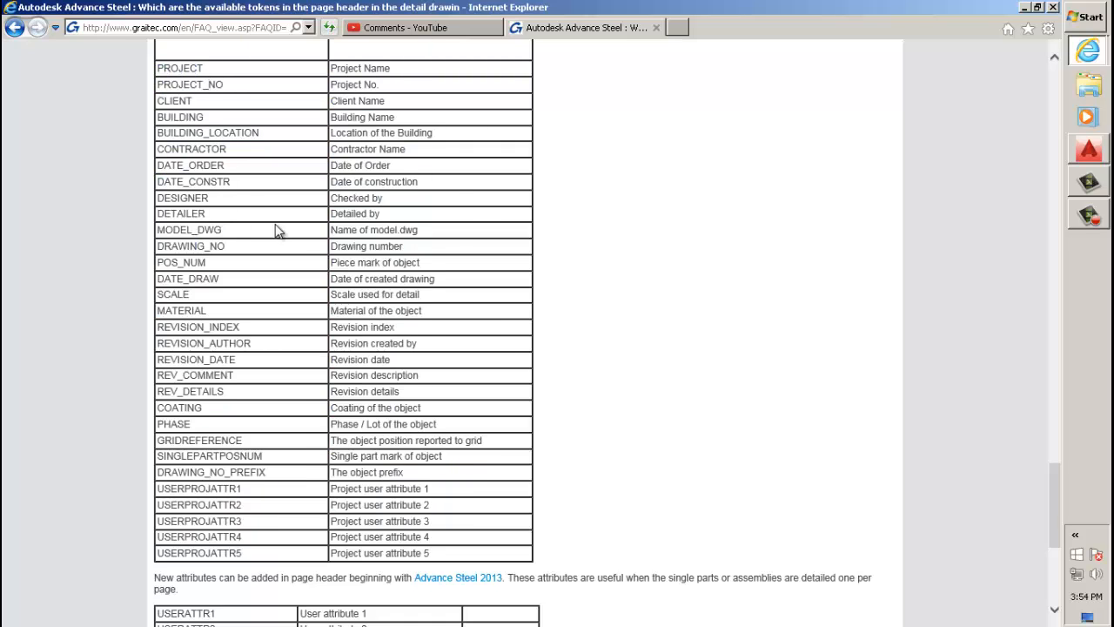
scroll(272, 244, "down", 5)
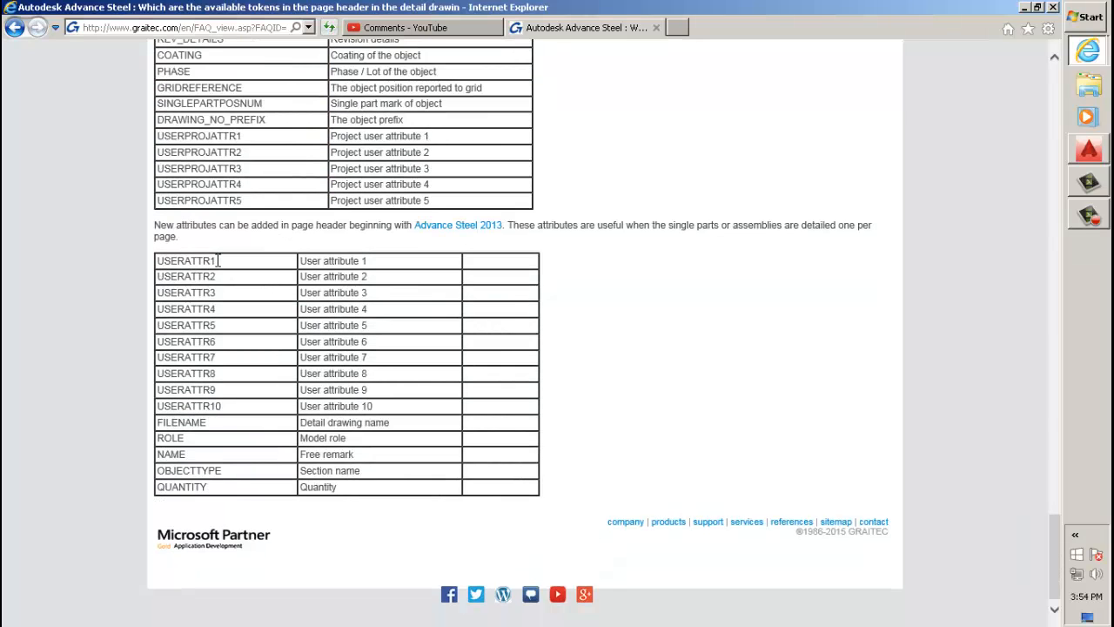
left_click_drag(222, 265, 148, 274)
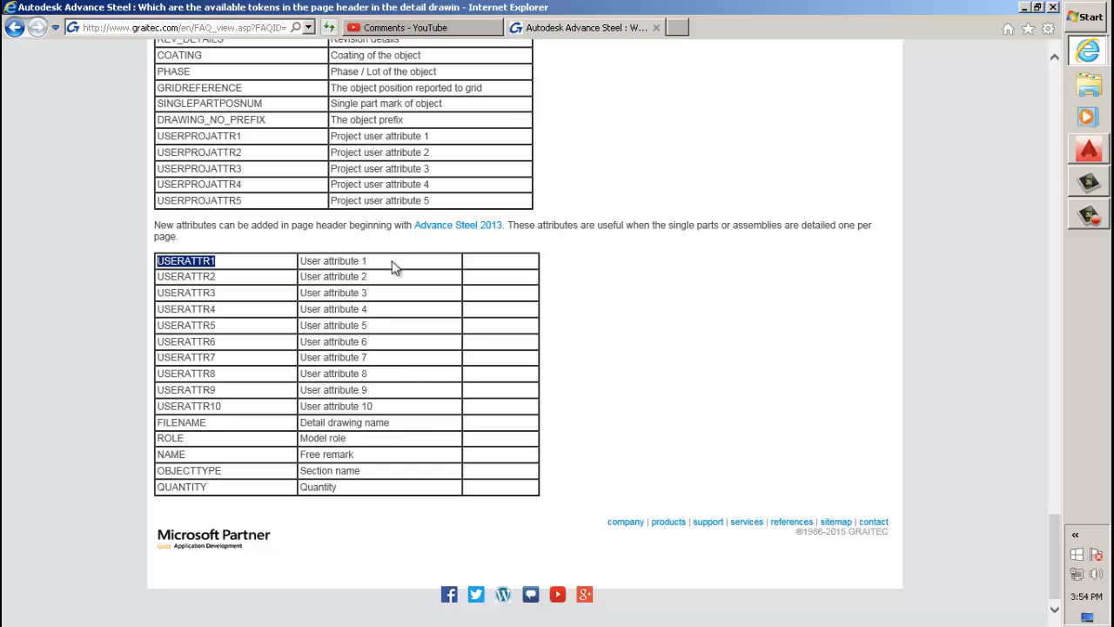
left_click_drag(370, 266, 273, 275)
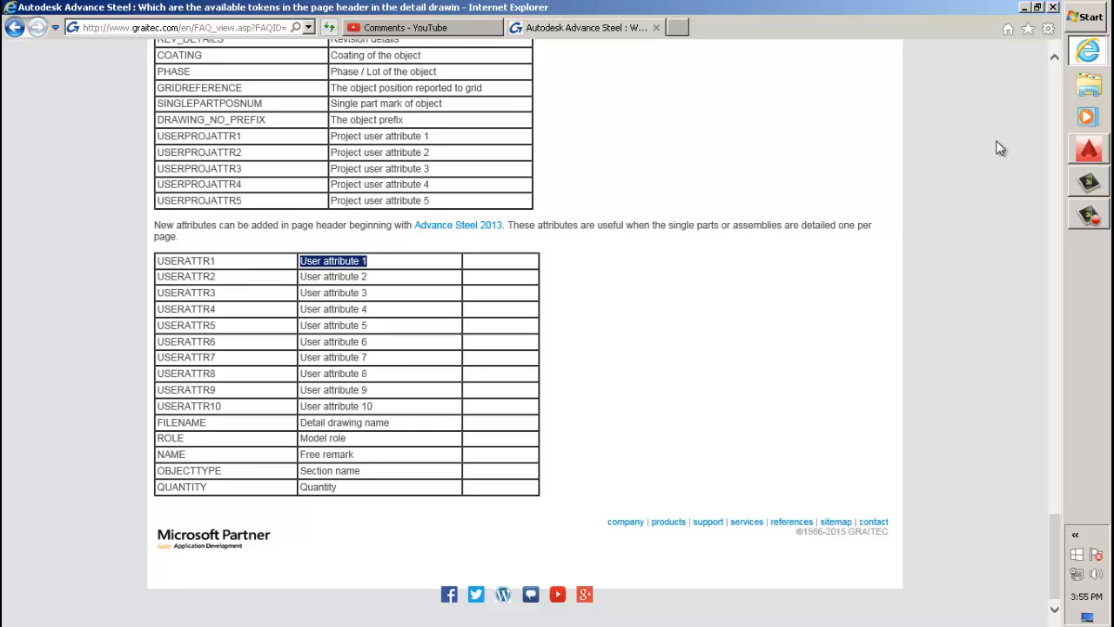
left_click(1099, 155)
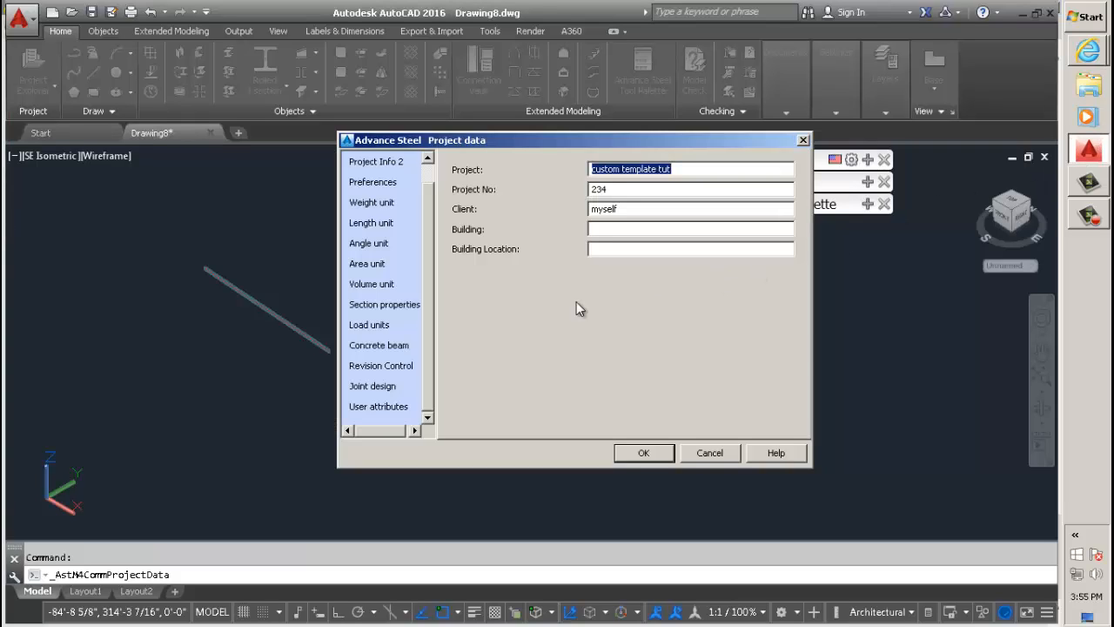
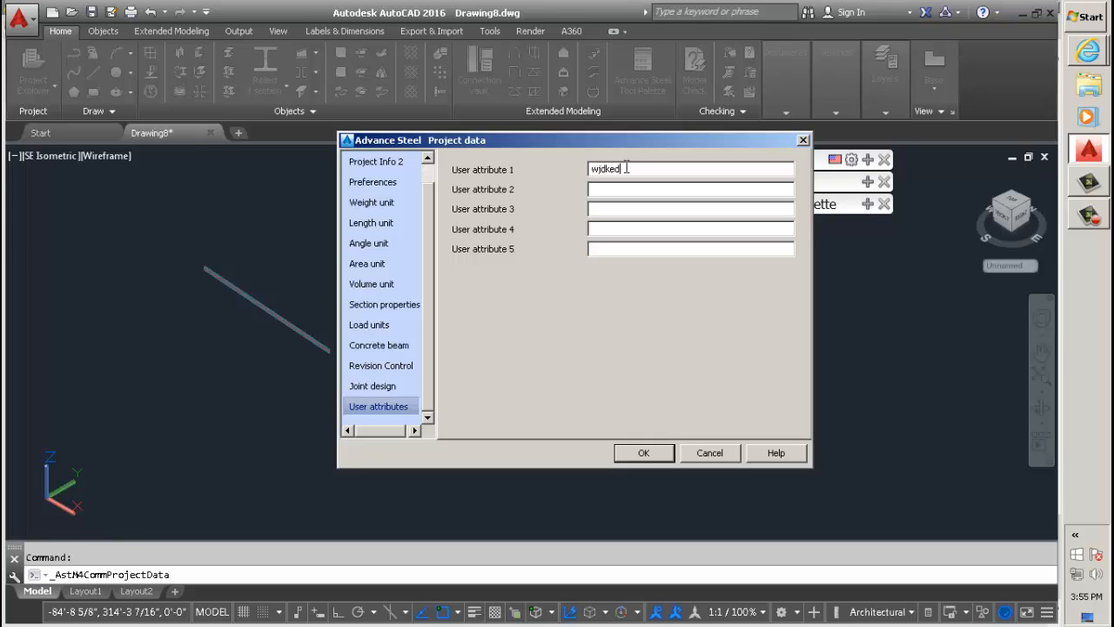
Review the revision control, concrete beam, load unit and angle unit settings, and accept the project data
left_click(378, 389)
left_click(387, 368)
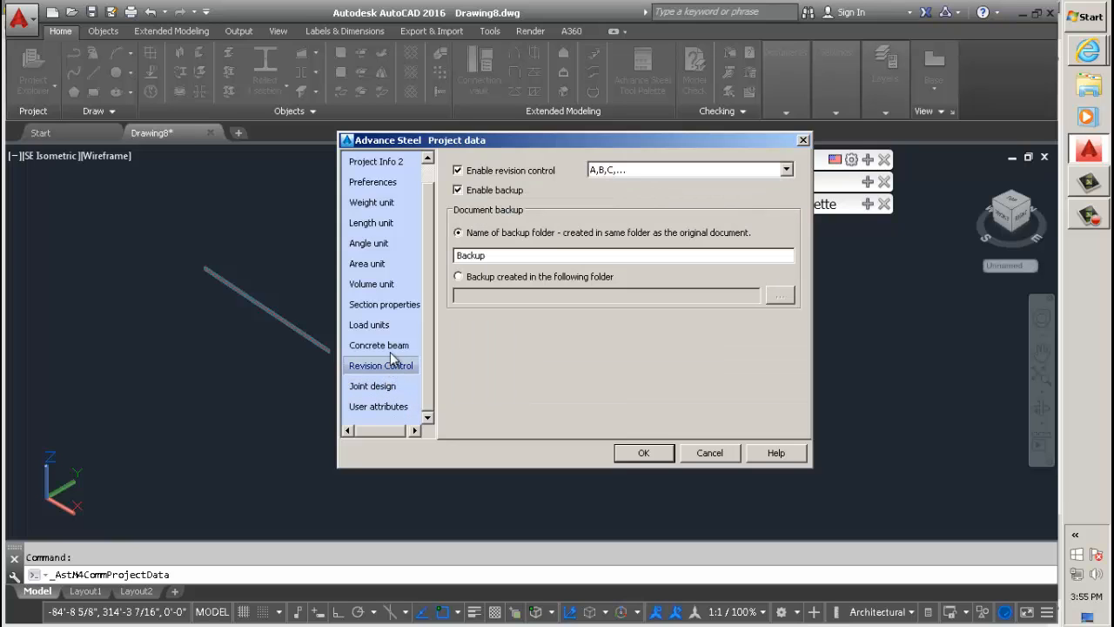
left_click(391, 346)
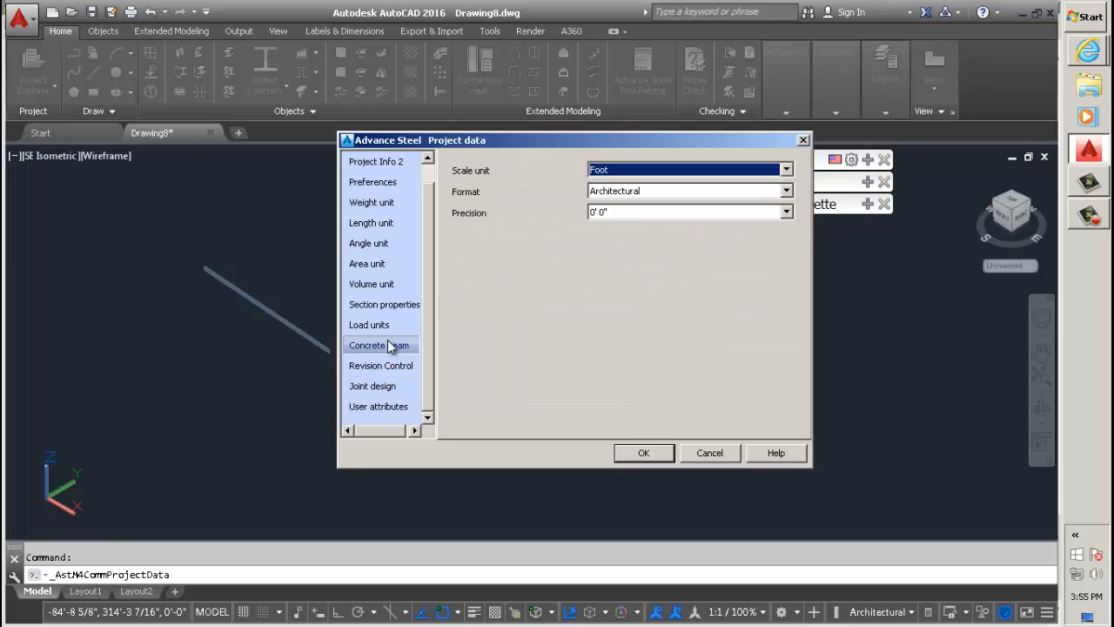
left_click(387, 327)
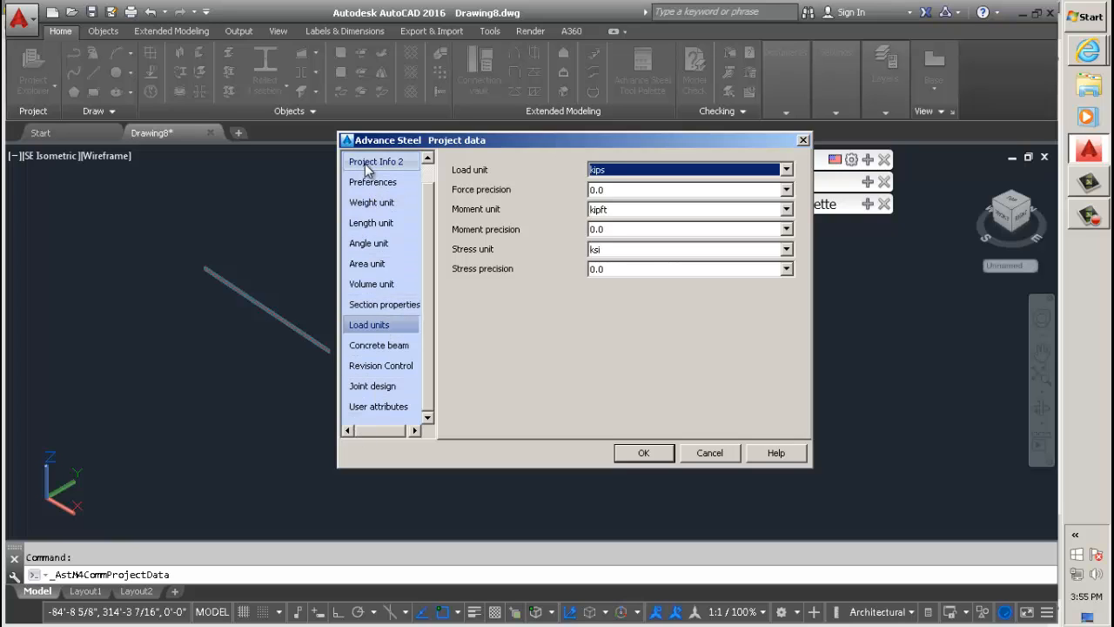
left_click(384, 242)
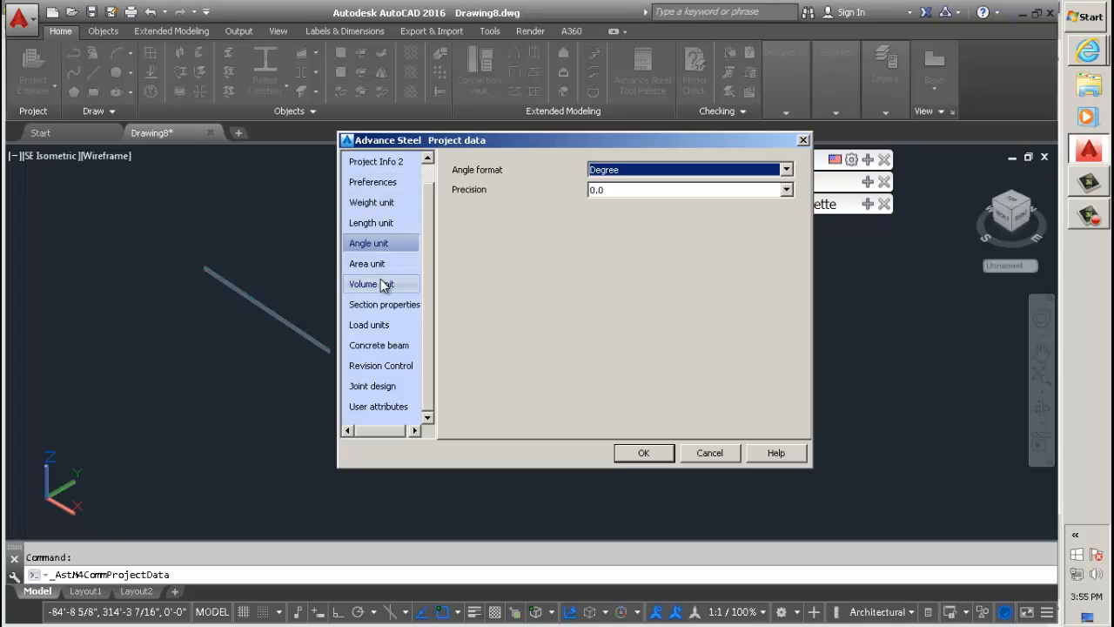
left_click(654, 460)
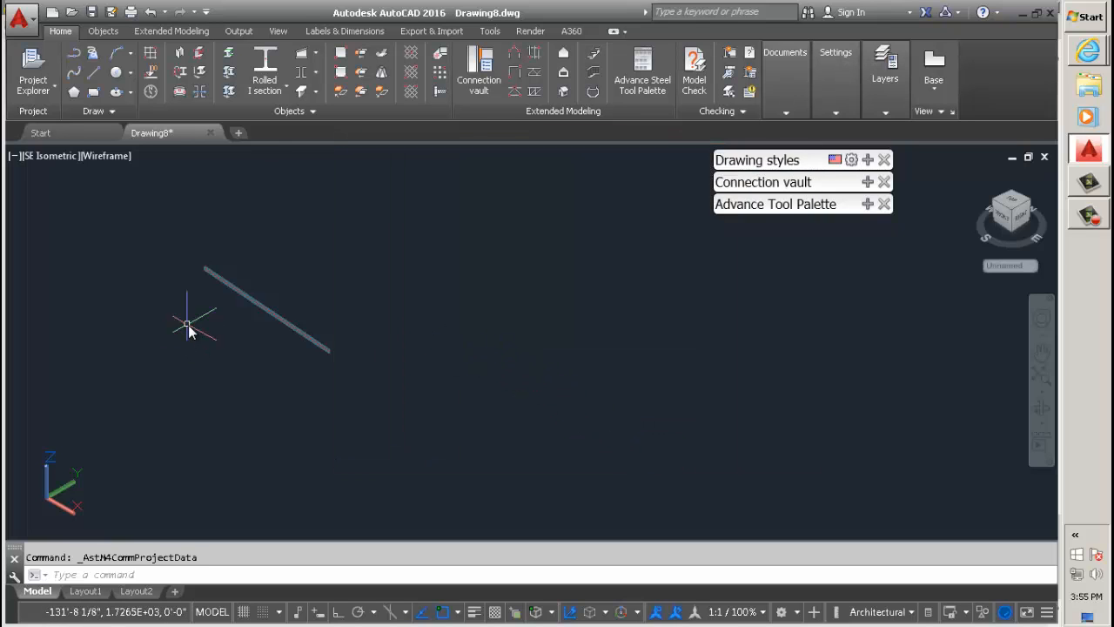
Run the numbering again on the model with single parts and assemblies processed, and close the assembly numbering results
scroll(214, 314, "up", 5)
middle_click_drag(331, 311, 194, 299)
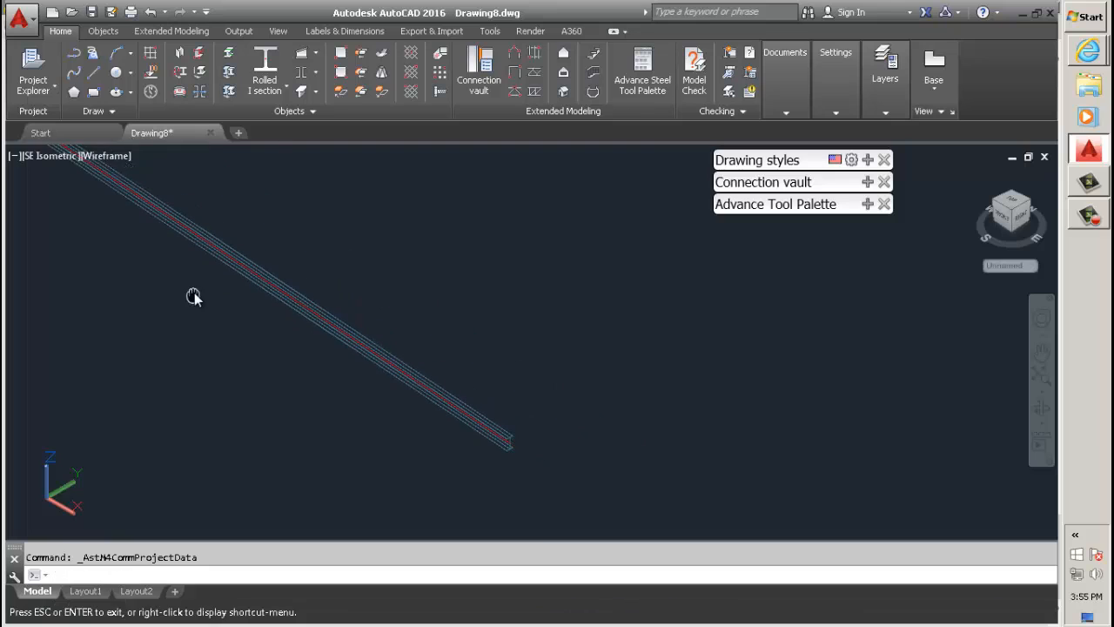
scroll(409, 366, "up", 5)
scroll(425, 376, "down", 4)
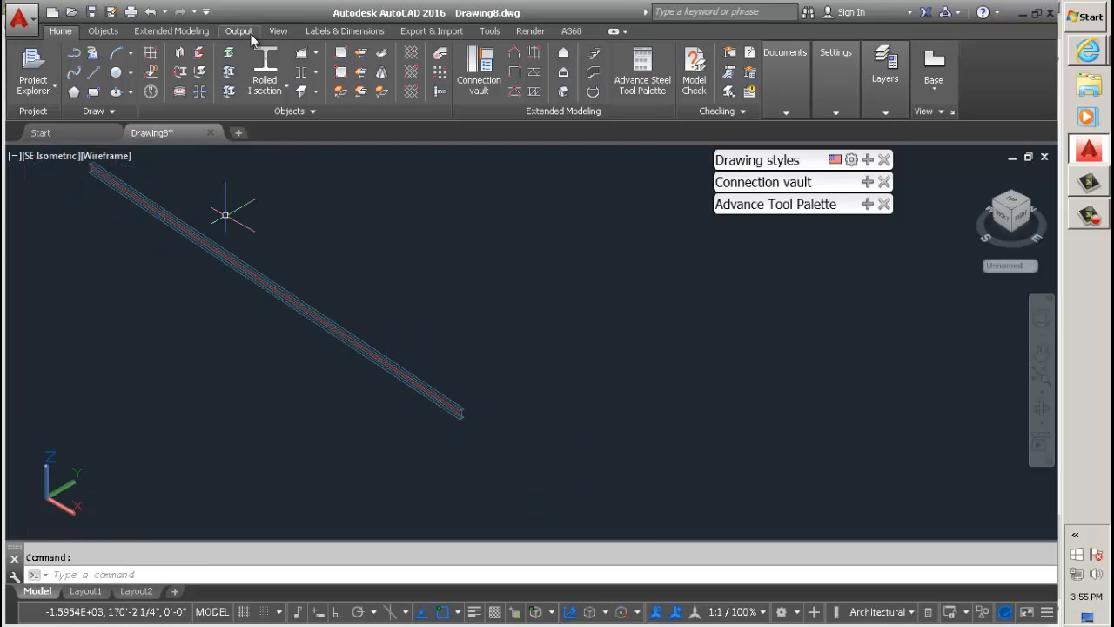
left_click(238, 31)
left_click(31, 70)
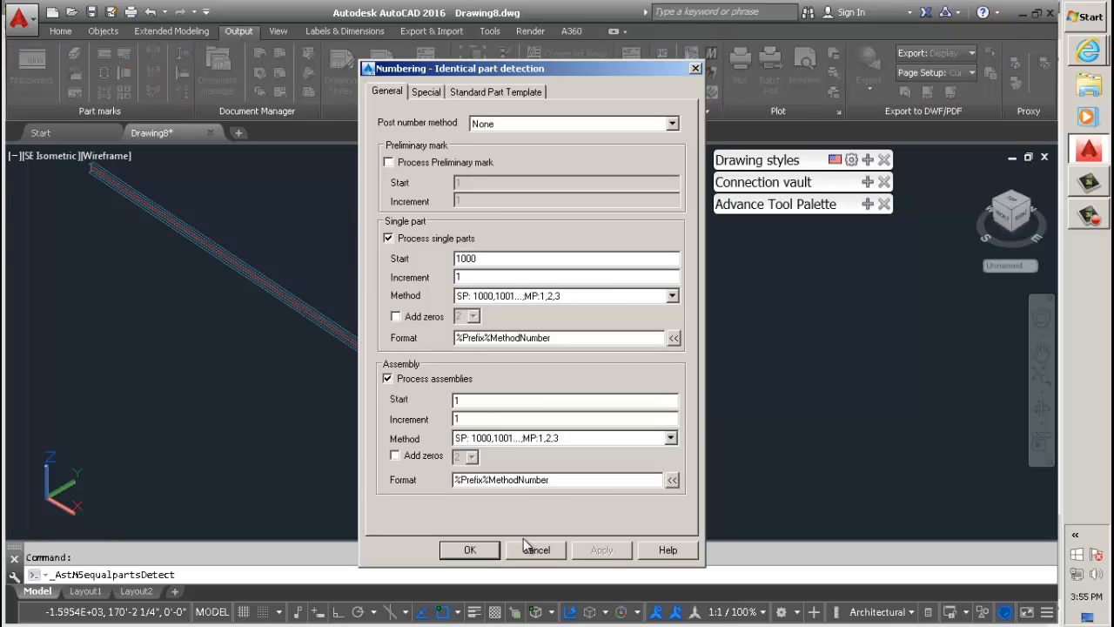
left_click(469, 549)
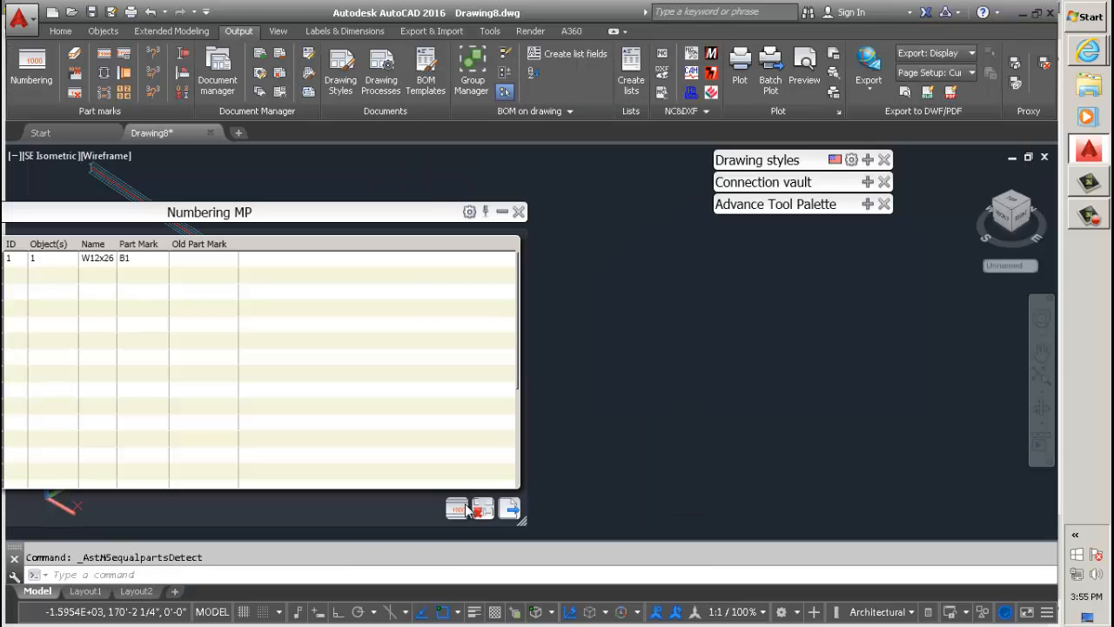
left_click(516, 211)
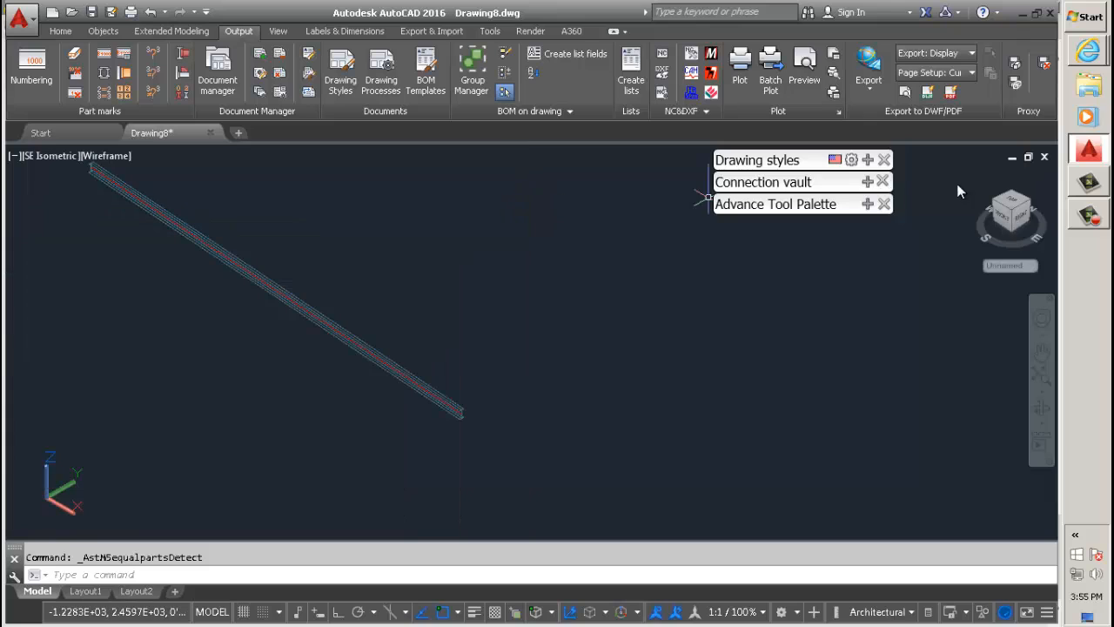
Start an Assembly - UCS detail for the beam, accepting the drawing type settings
left_click(867, 159)
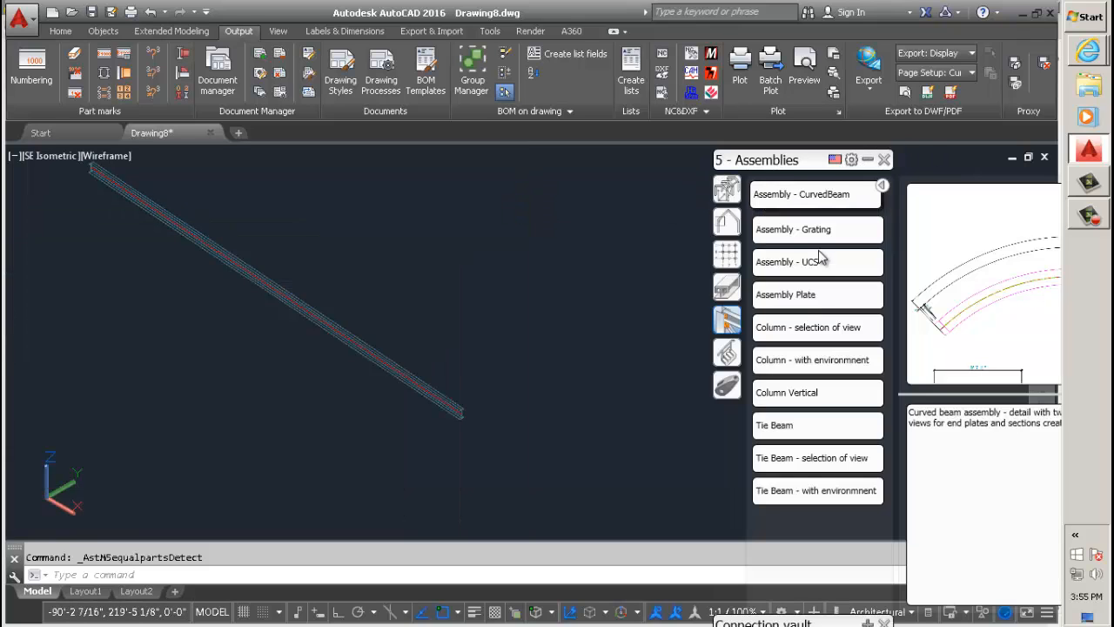
left_click(792, 264)
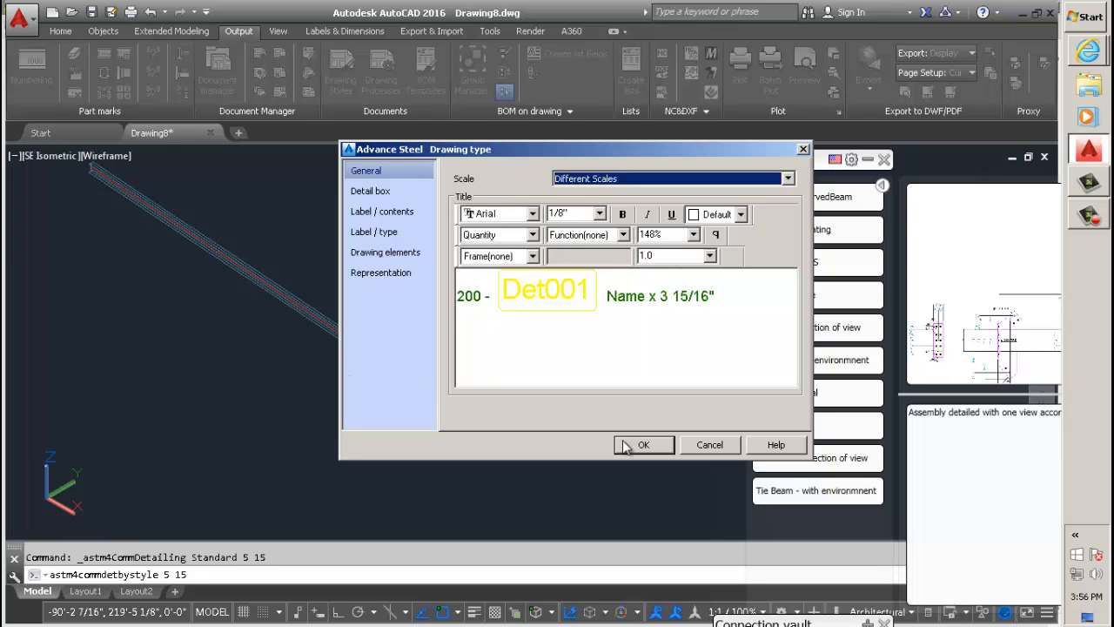
left_click(624, 446)
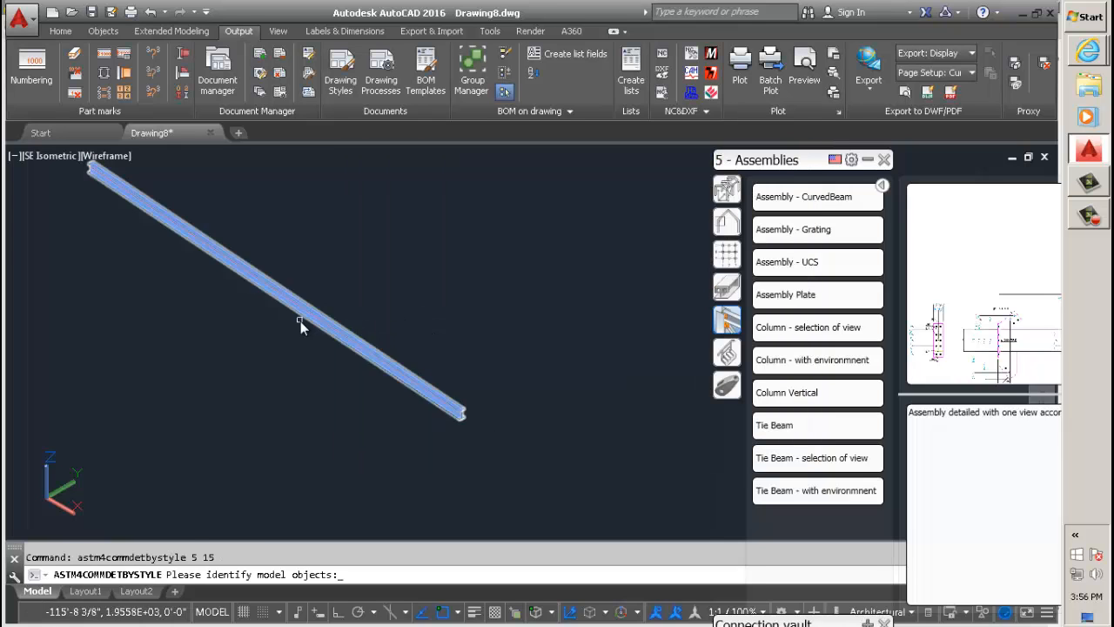
left_click(301, 313)
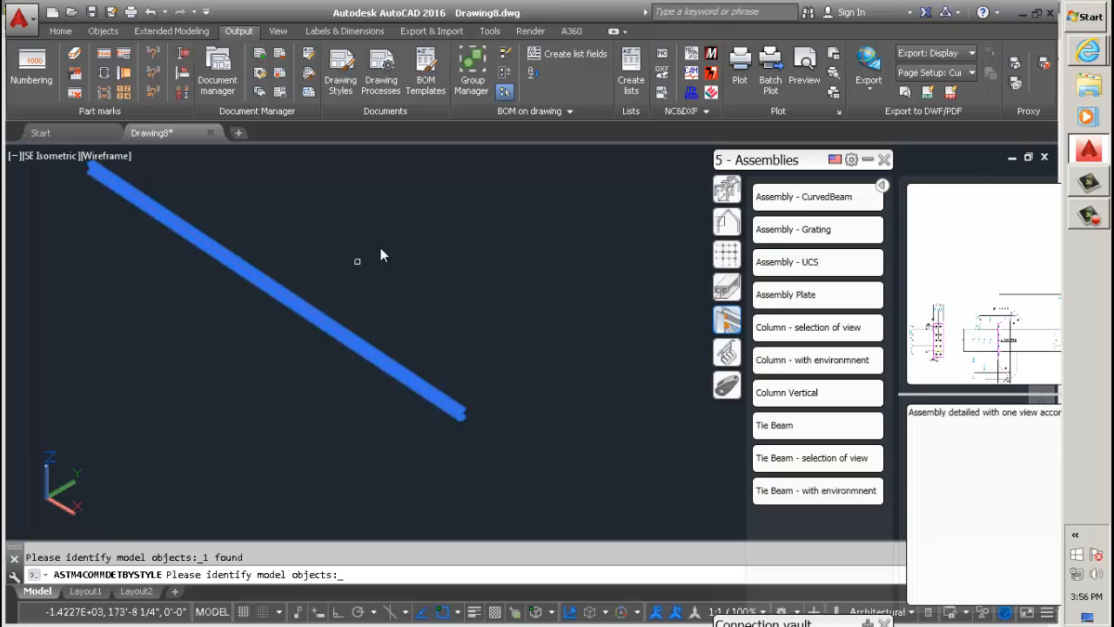
key("Return")
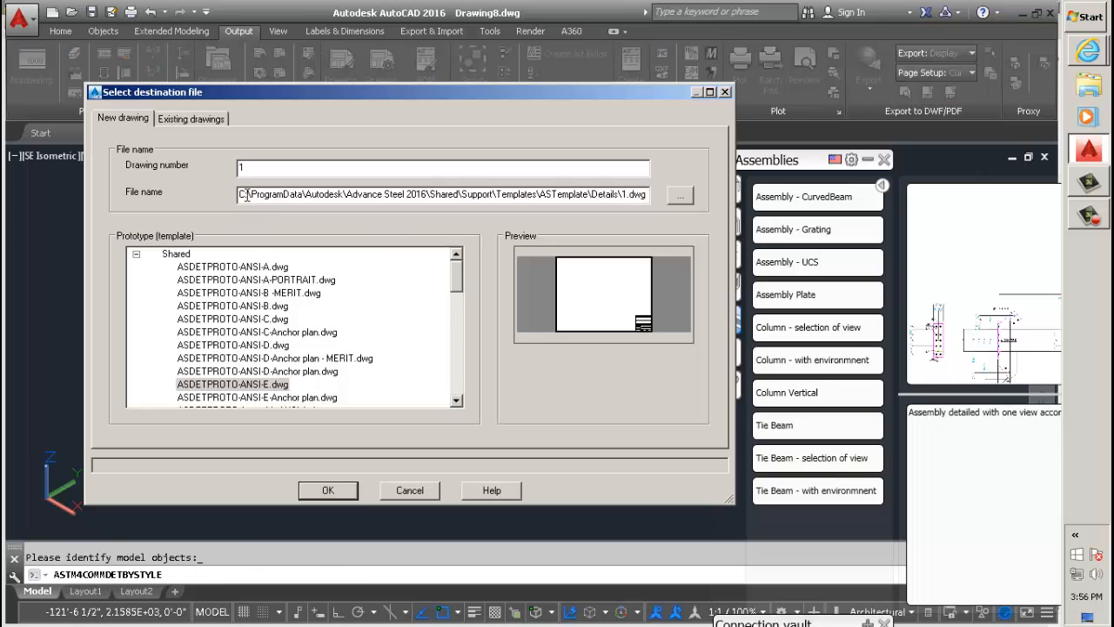
Choose MY TEMPLATE.dwg as the prototype and create the beam's detail as drawing number 1
left_click(320, 293)
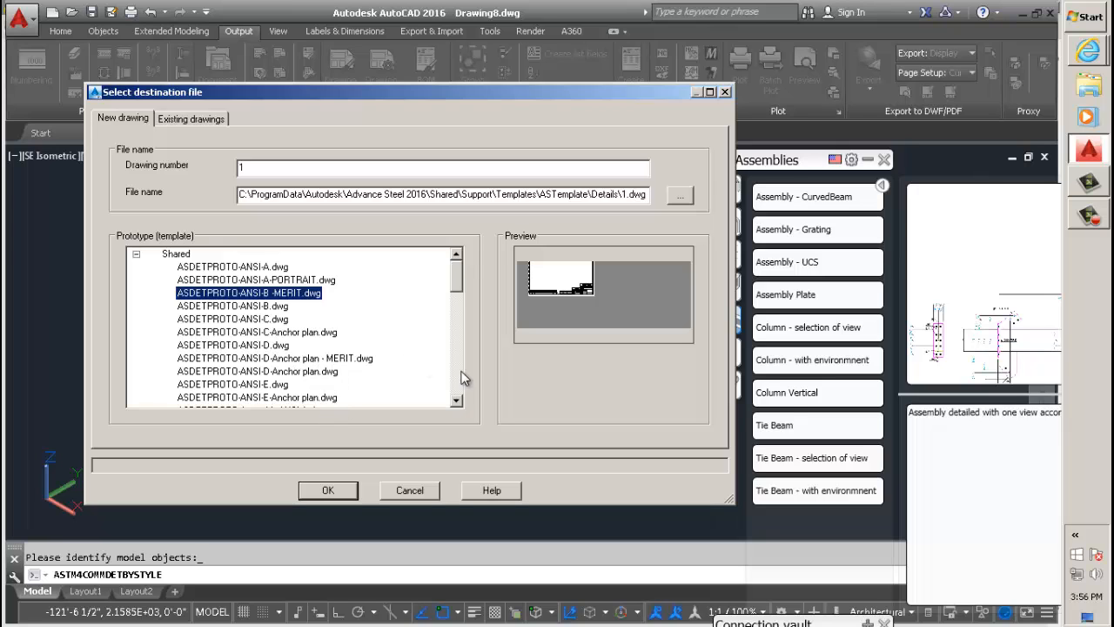
left_click(457, 402)
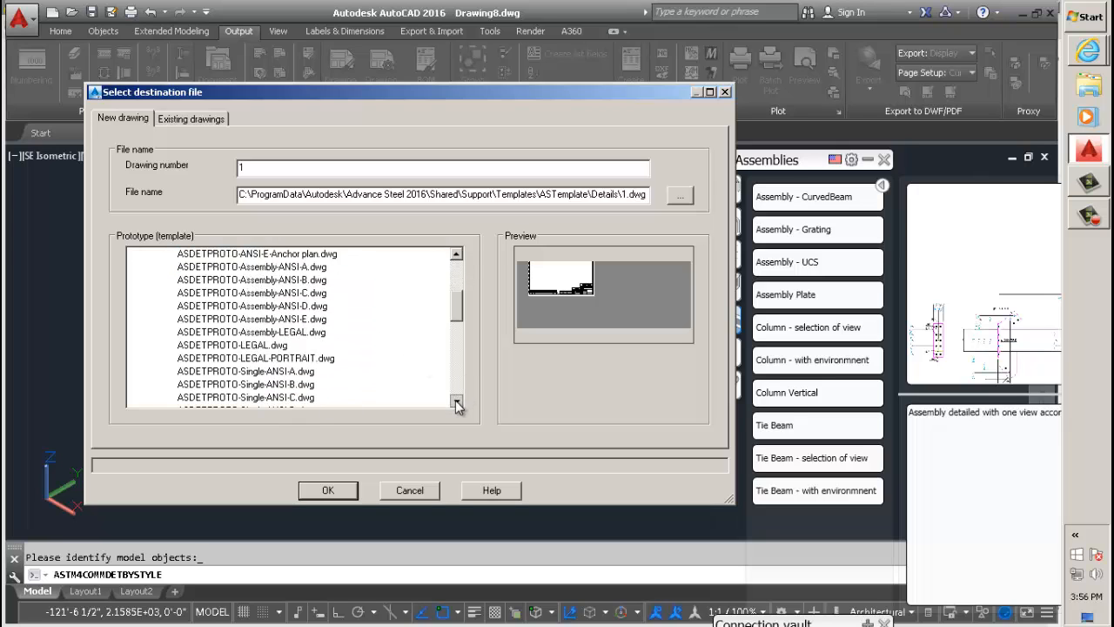
left_click_drag(457, 403, 457, 403)
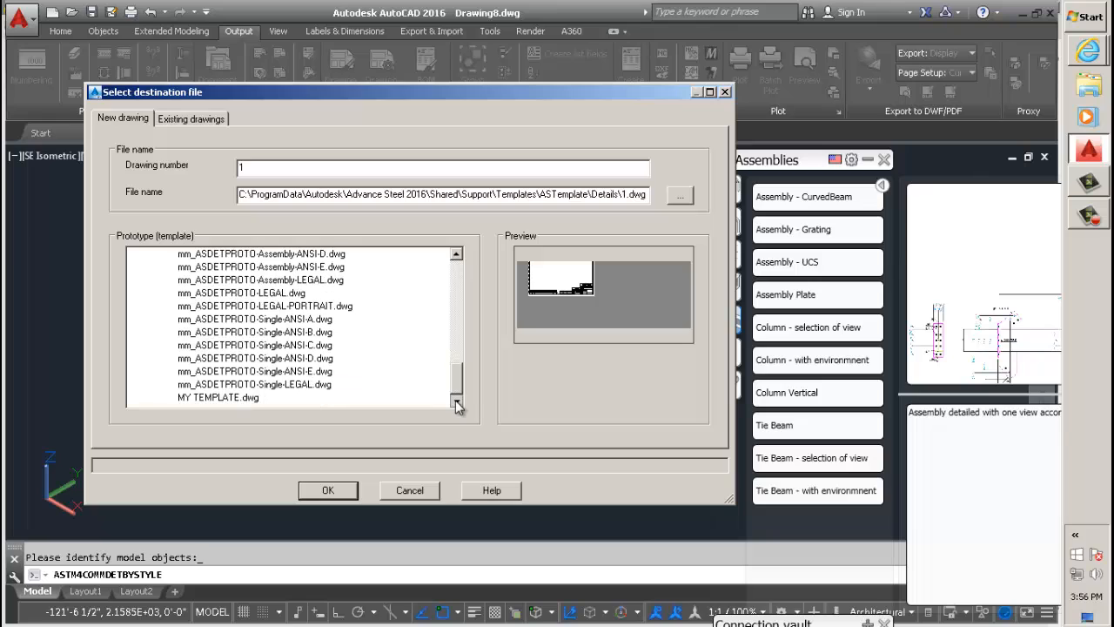
left_click(231, 389)
left_click(227, 401)
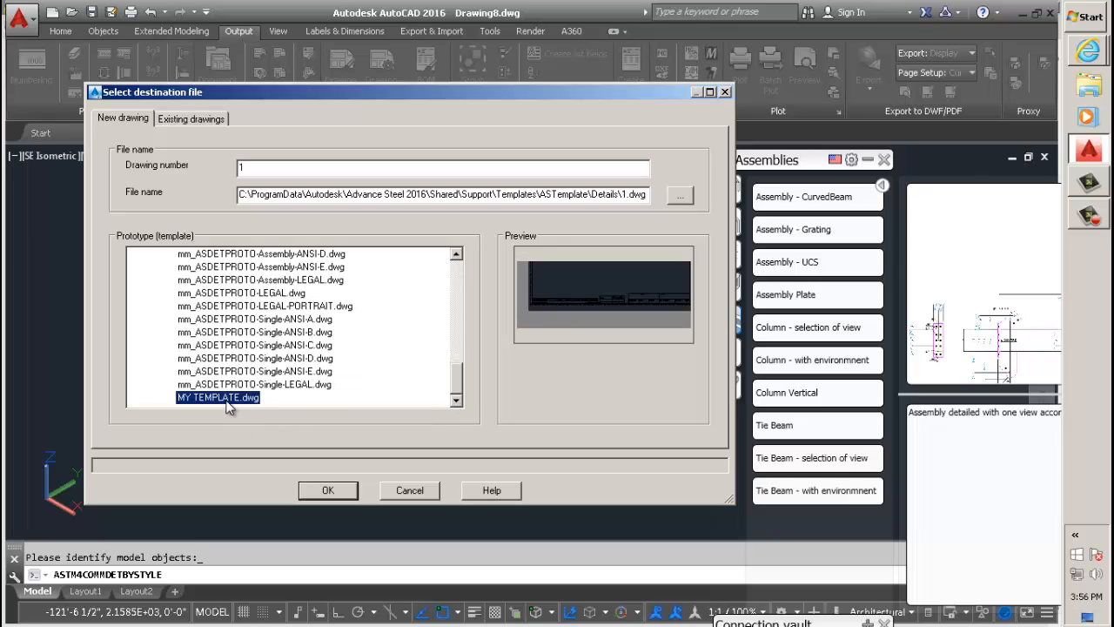
left_click(342, 496)
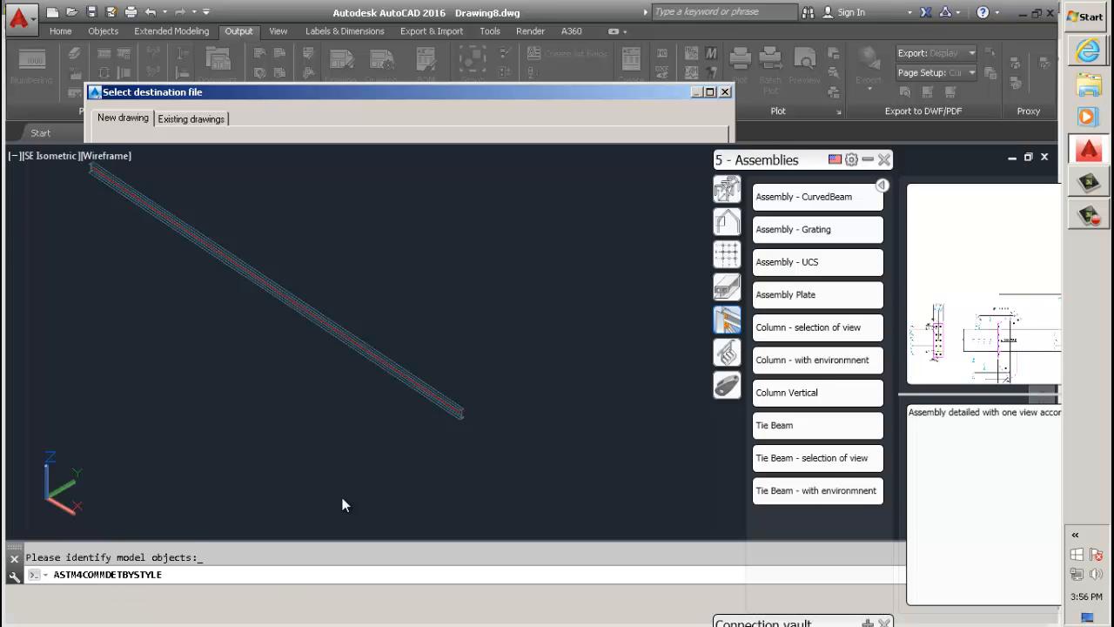
left_click(281, 301)
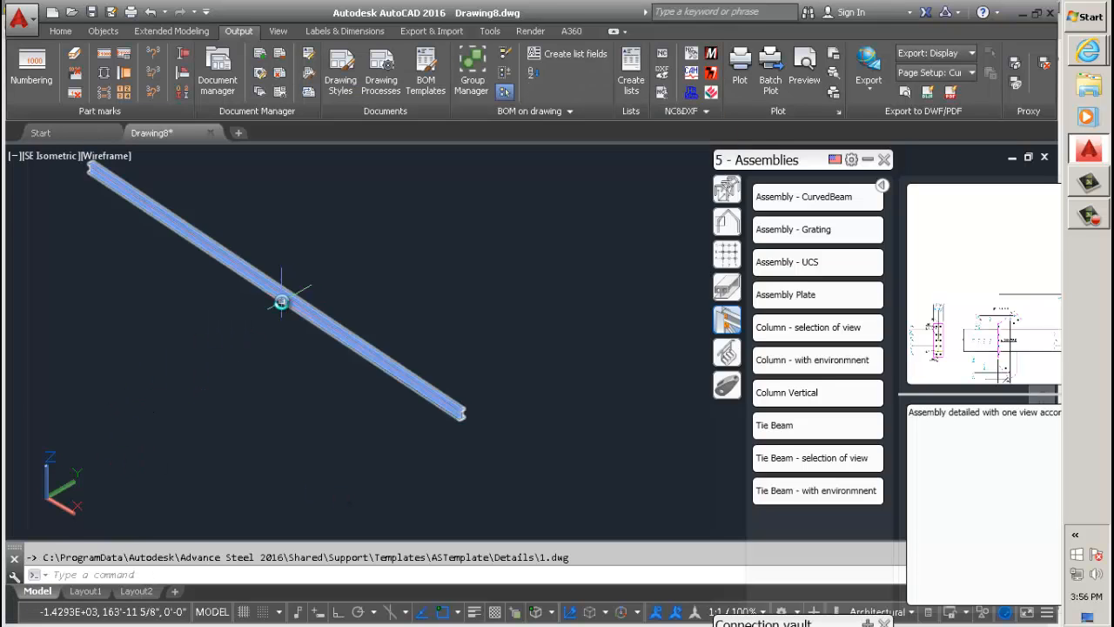
Select the beam in the model and show its assembly detail drawing
right_click(282, 301)
key("Escape")
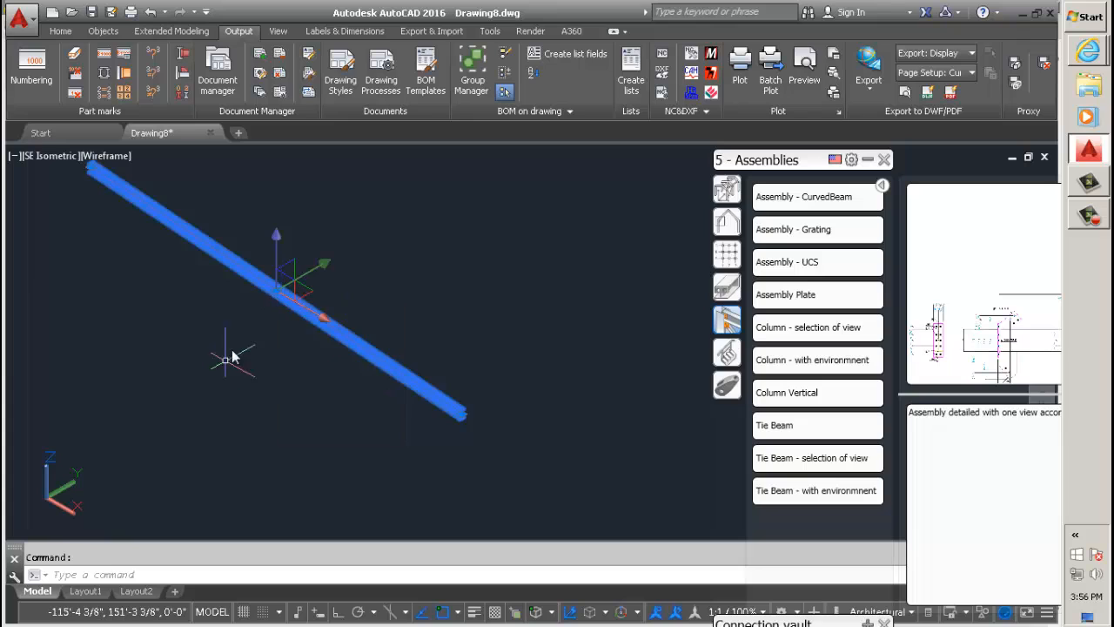
key("Escape")
left_click(258, 280)
right_click(186, 330)
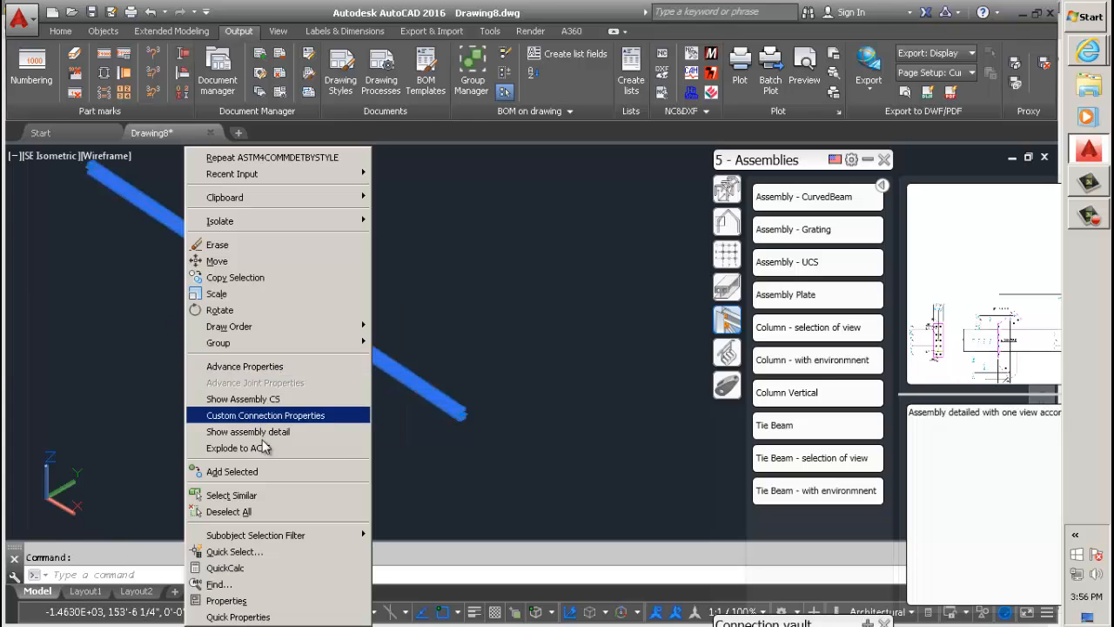
left_click(267, 433)
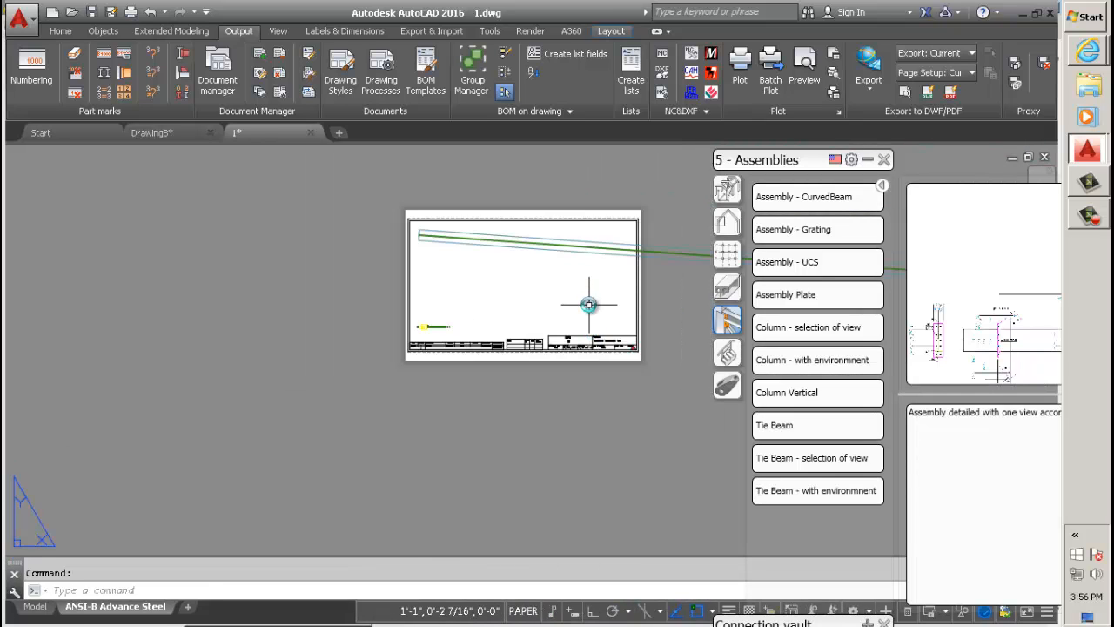
Examine the detail sheet's title block, including the mark, project, date, scale, drawing number and revision fields
scroll(361, 296, "up", 4)
scroll(355, 322, "down", 5)
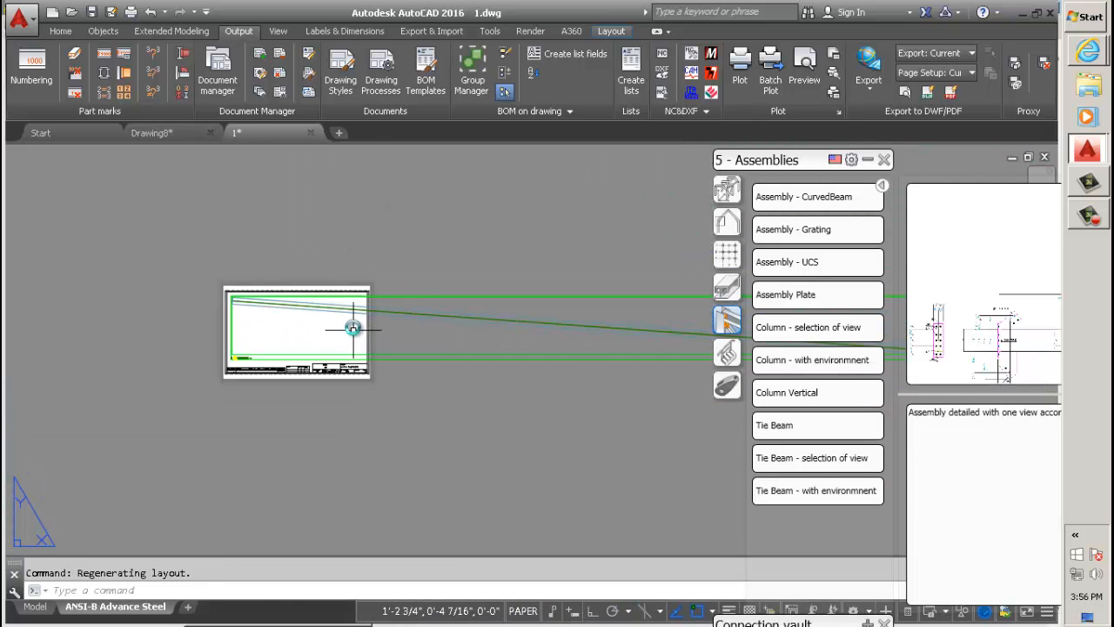
scroll(358, 306, "up", 2)
middle_click_drag(361, 283, 389, 216)
scroll(295, 434, "up", 4)
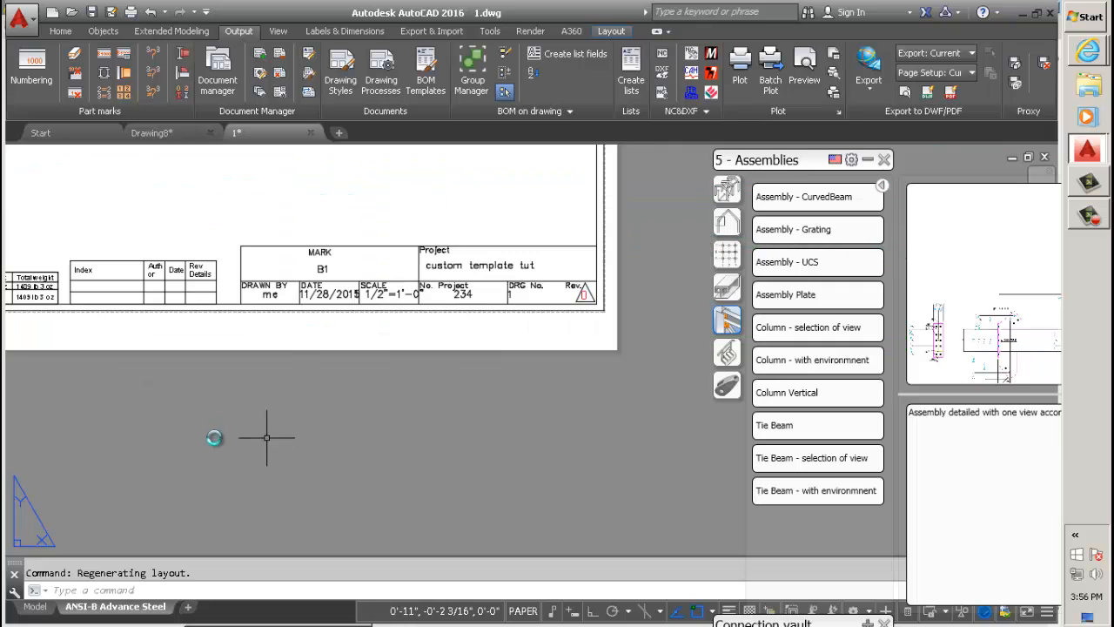
scroll(295, 366, "up", 2)
middle_click_drag(274, 363, 137, 393)
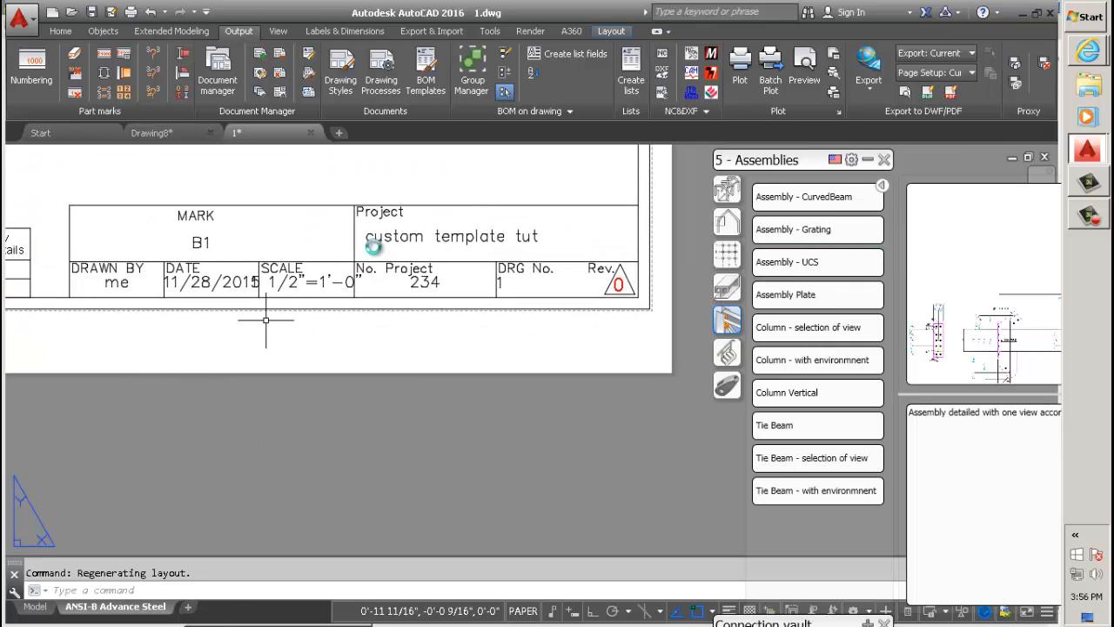
scroll(194, 241, "up", 2)
middle_click_drag(195, 242, 542, 239)
scroll(362, 237, "down", 2)
scroll(363, 265, "down", 4)
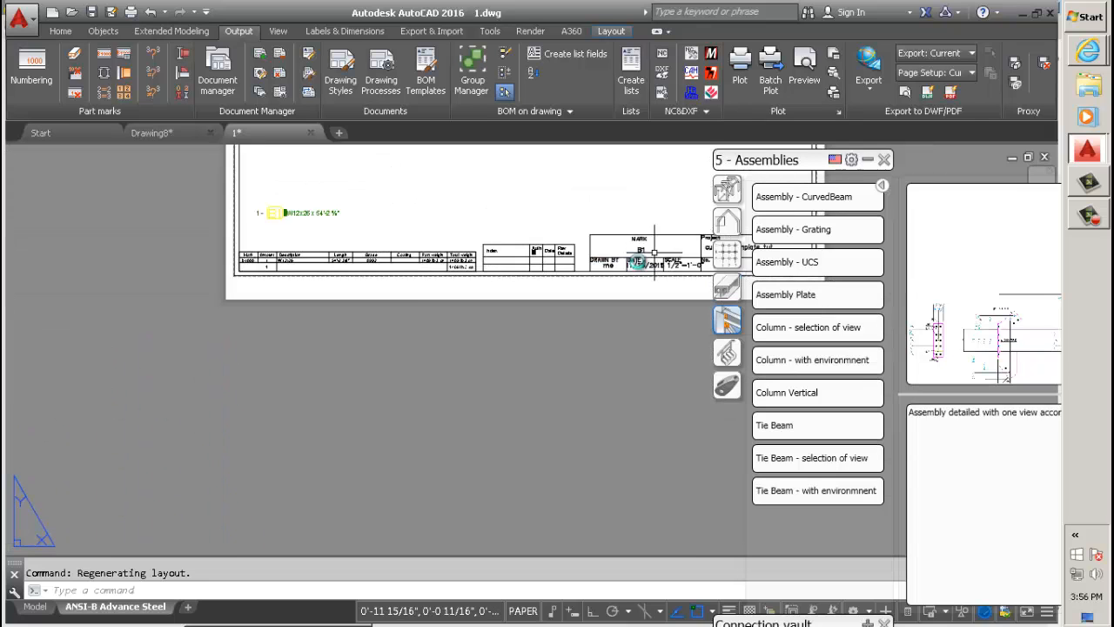
Compare the beam's mark in the sheet's parts list with the mark shown in the title block
scroll(253, 274, "up", 5)
scroll(305, 218, "up", 3)
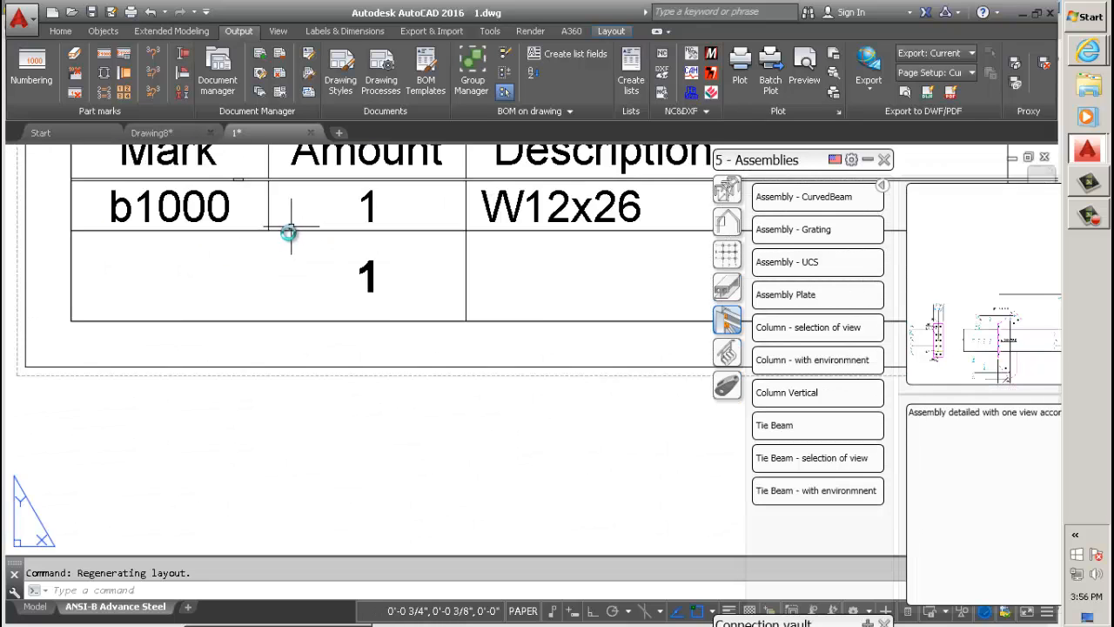
middle_click_drag(288, 240, 194, 363)
scroll(194, 363, "down", 3)
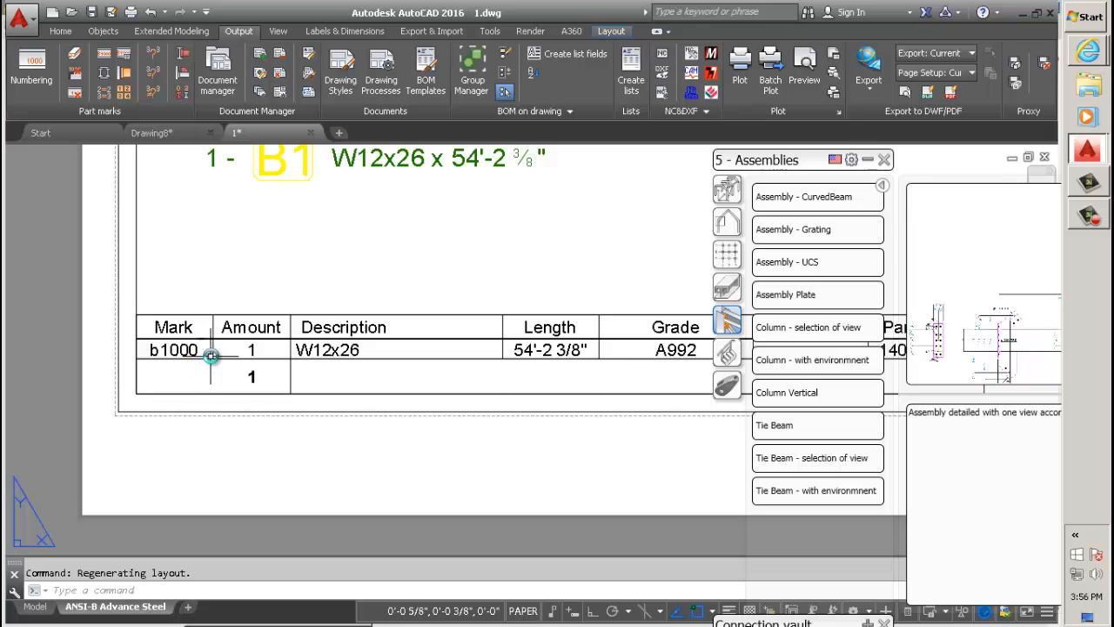
scroll(203, 355, "down", 2)
scroll(194, 345, "up", 6)
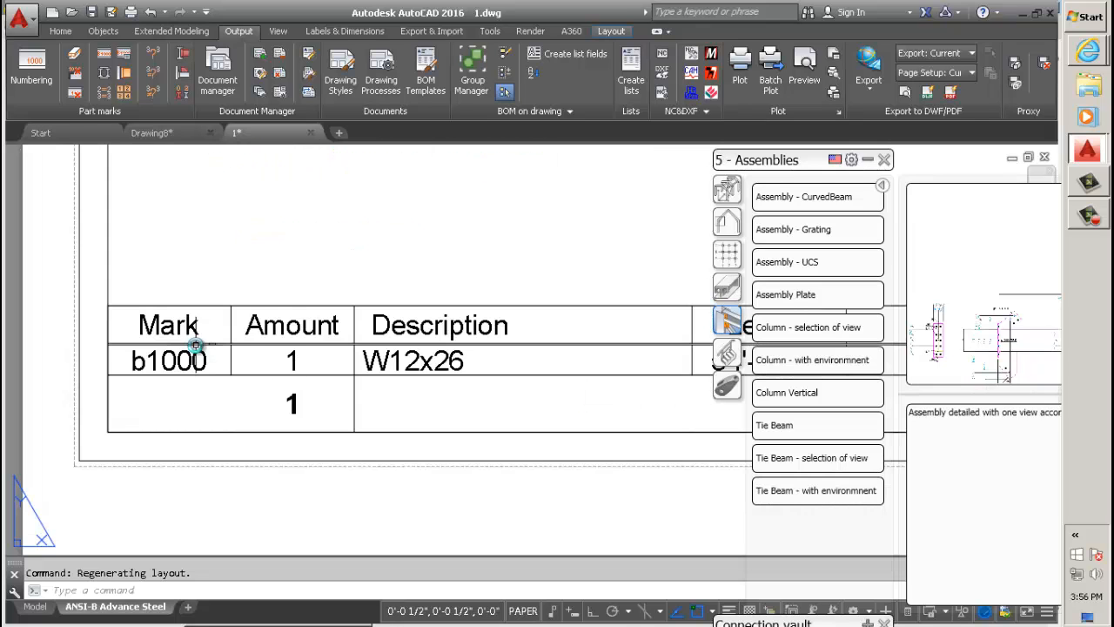
scroll(179, 351, "up", 2)
scroll(144, 350, "down", 8)
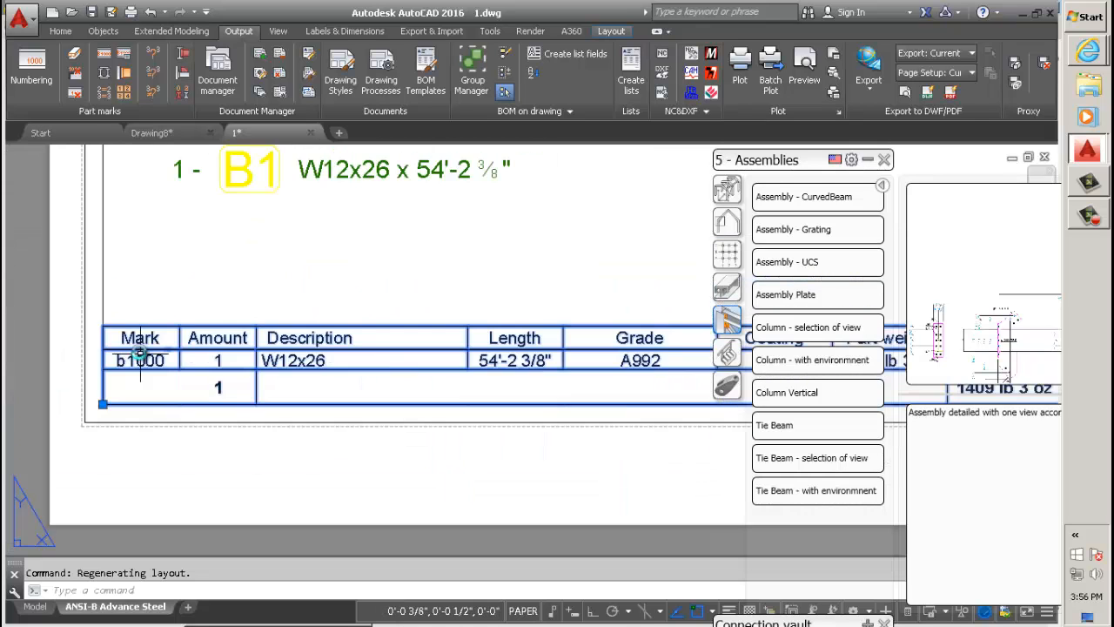
left_click(302, 338)
middle_click_drag(447, 335, 286, 337)
scroll(599, 337, "up", 5)
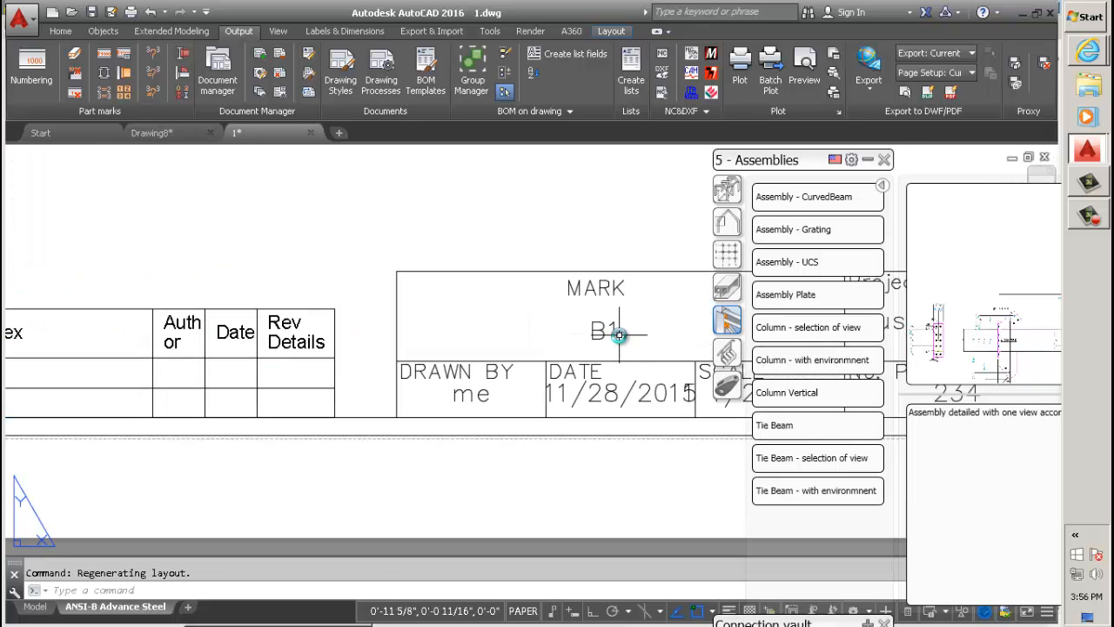
key("Escape")
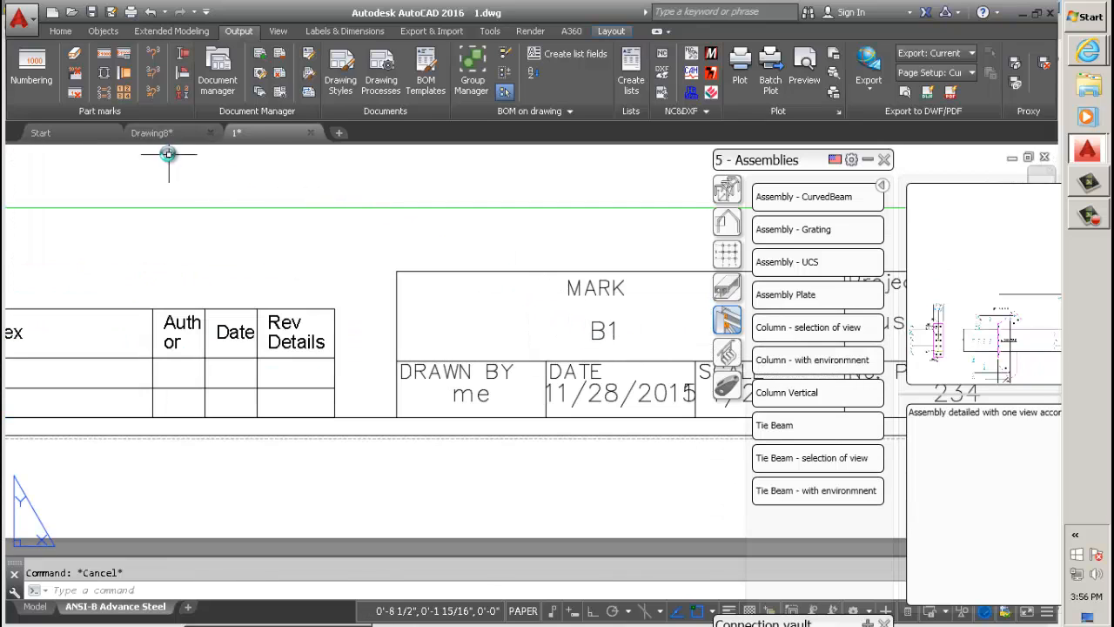
Return to the Drawing8 model and check the single part and assembly marks in the beam's naming properties
left_click(152, 134)
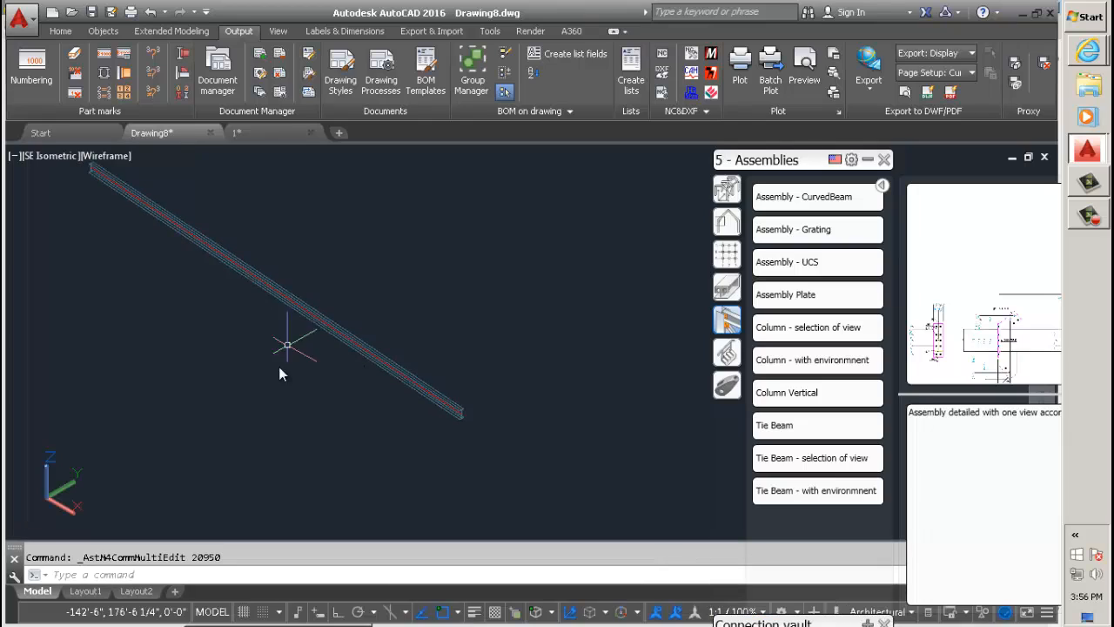
double_click(315, 328)
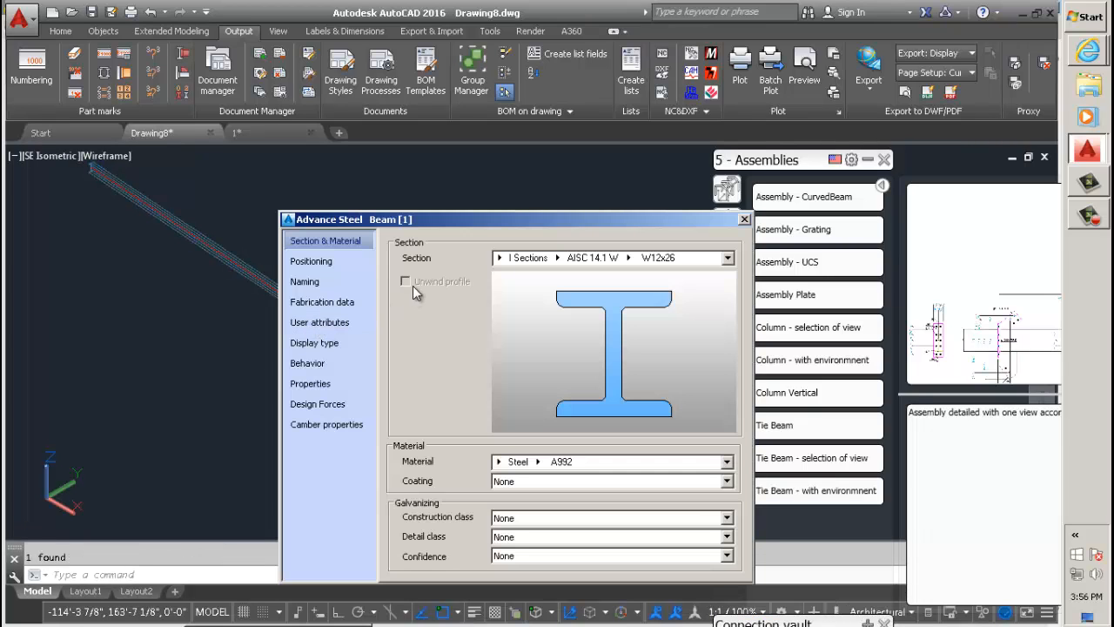
left_click(333, 276)
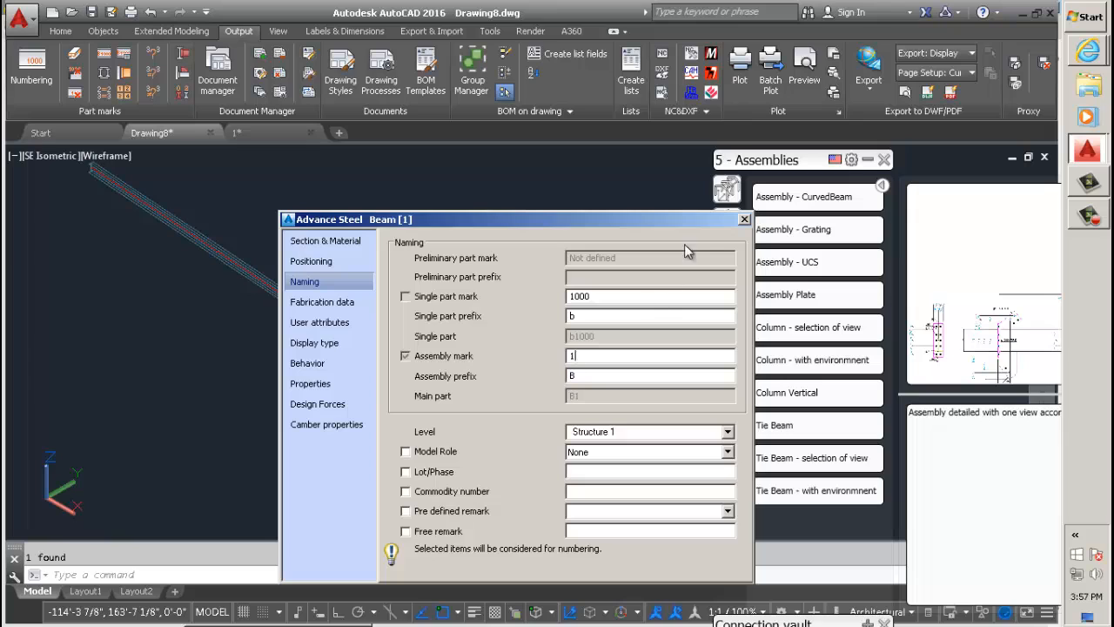
left_click_drag(692, 219, 548, 253)
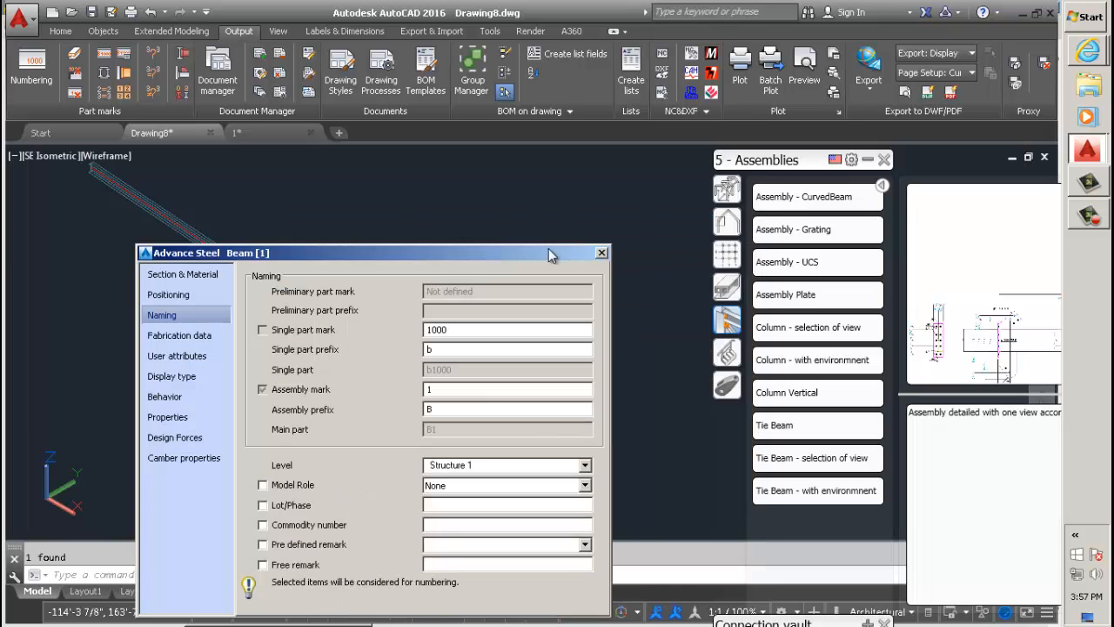
left_click(602, 253)
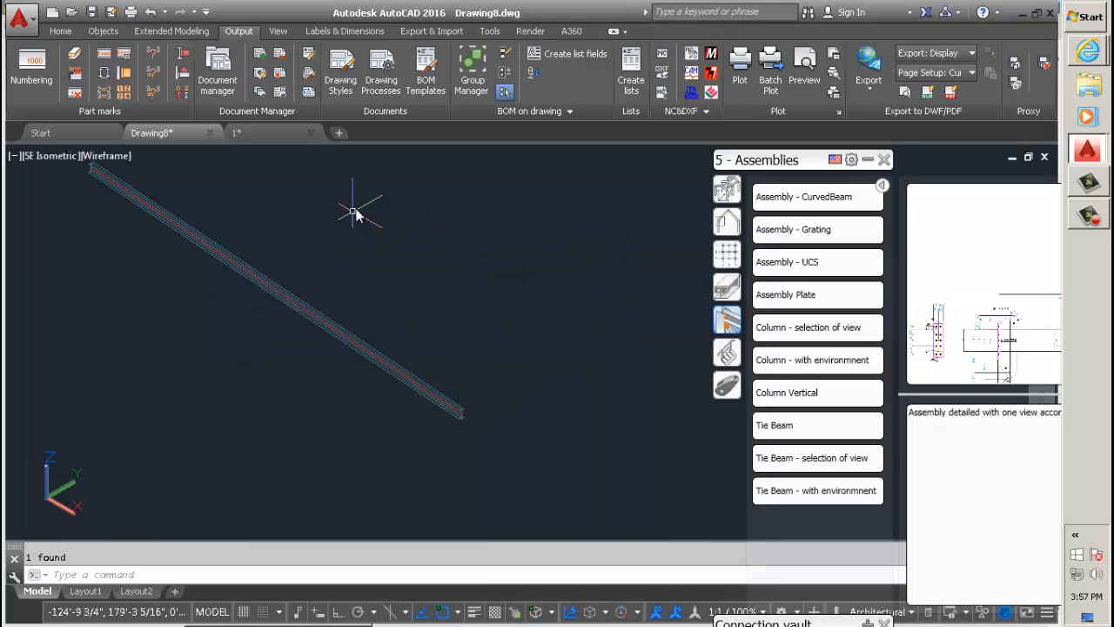
Go back to detail drawing 1 and recheck the title block, parts list and beam label on the sheet
left_click(283, 135)
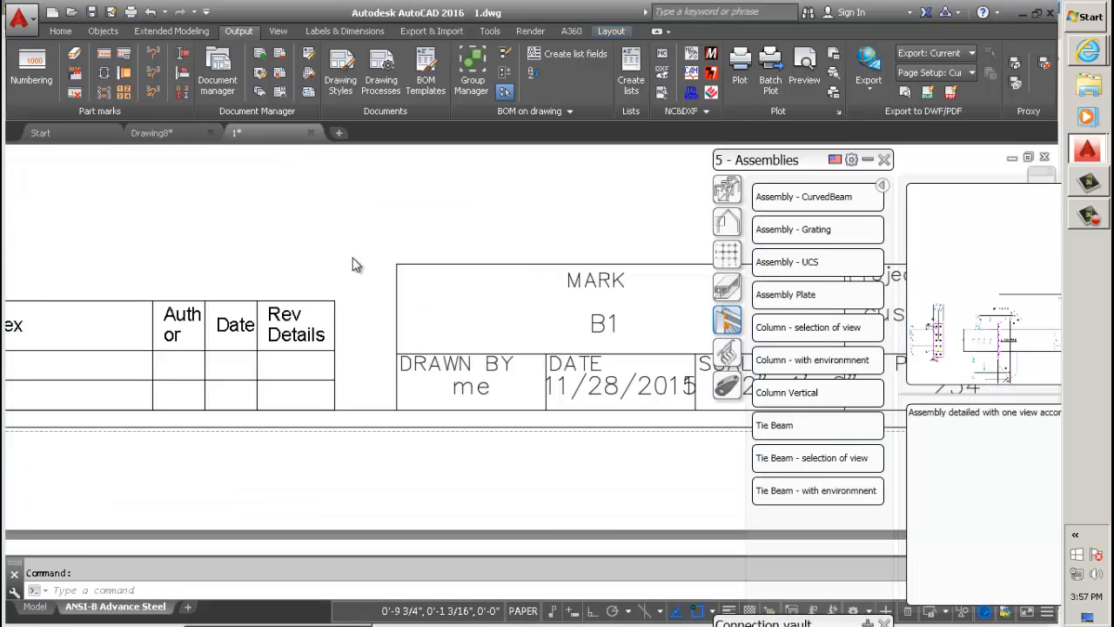
middle_click_drag(400, 350, 170, 344)
scroll(174, 340, "down", 3)
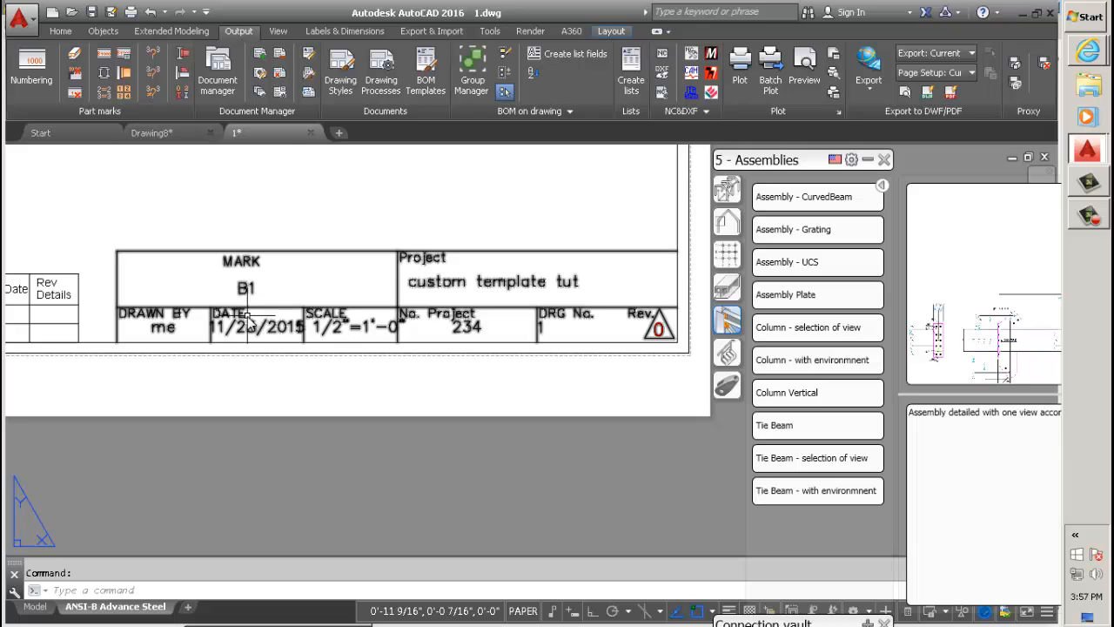
scroll(678, 329, "down", 4)
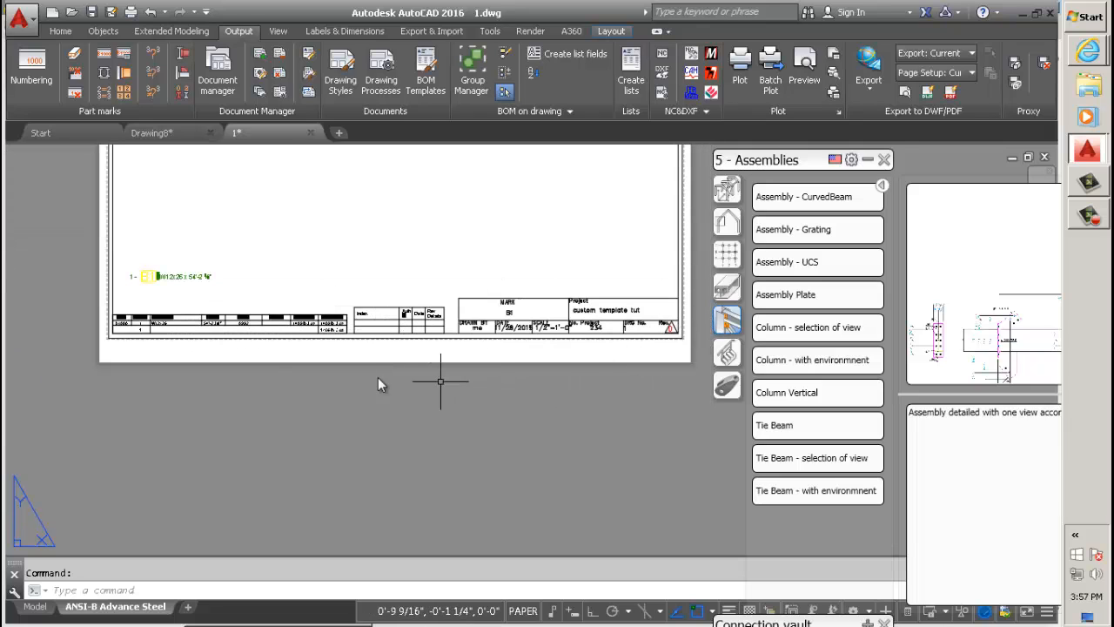
scroll(335, 340, "up", 5)
scroll(379, 309, "down", 2)
scroll(87, 305, "up", 2)
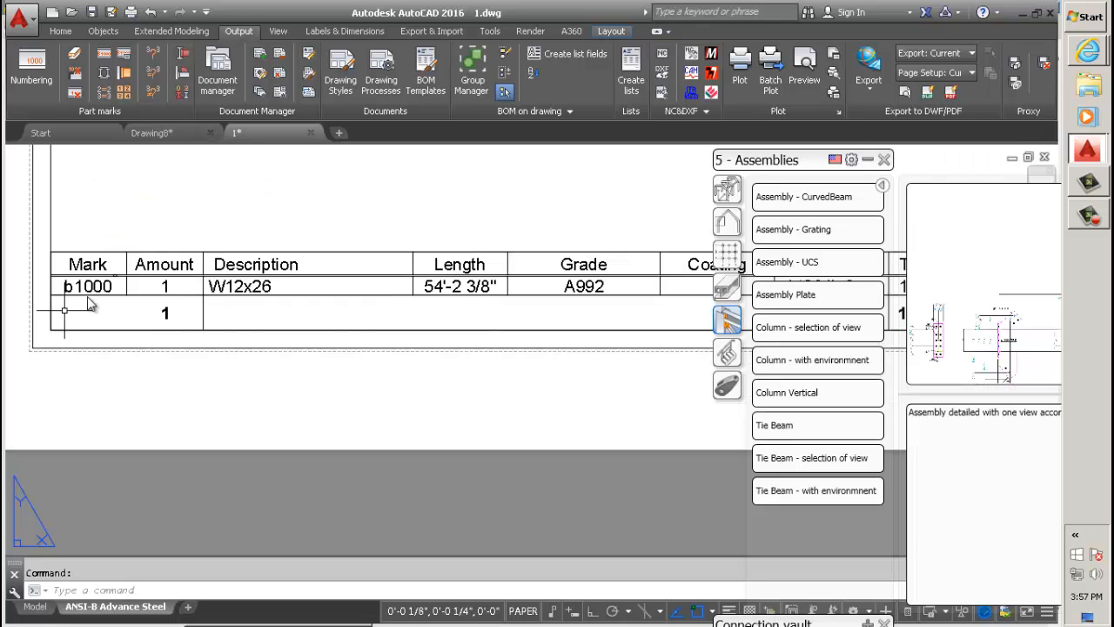
scroll(195, 292, "down", 5)
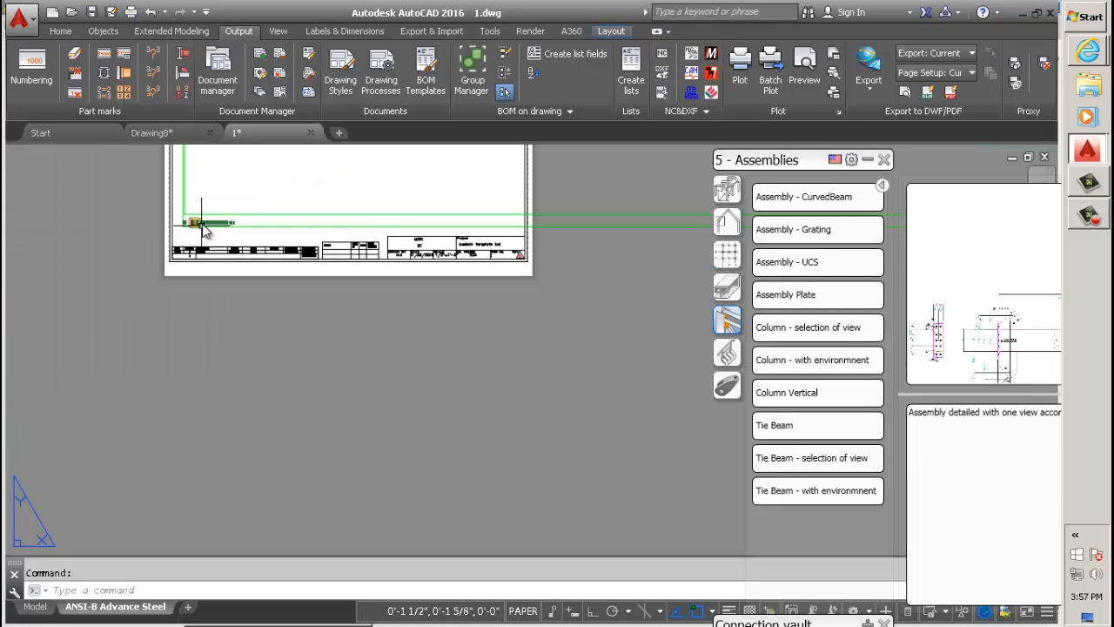
scroll(205, 229, "up", 3)
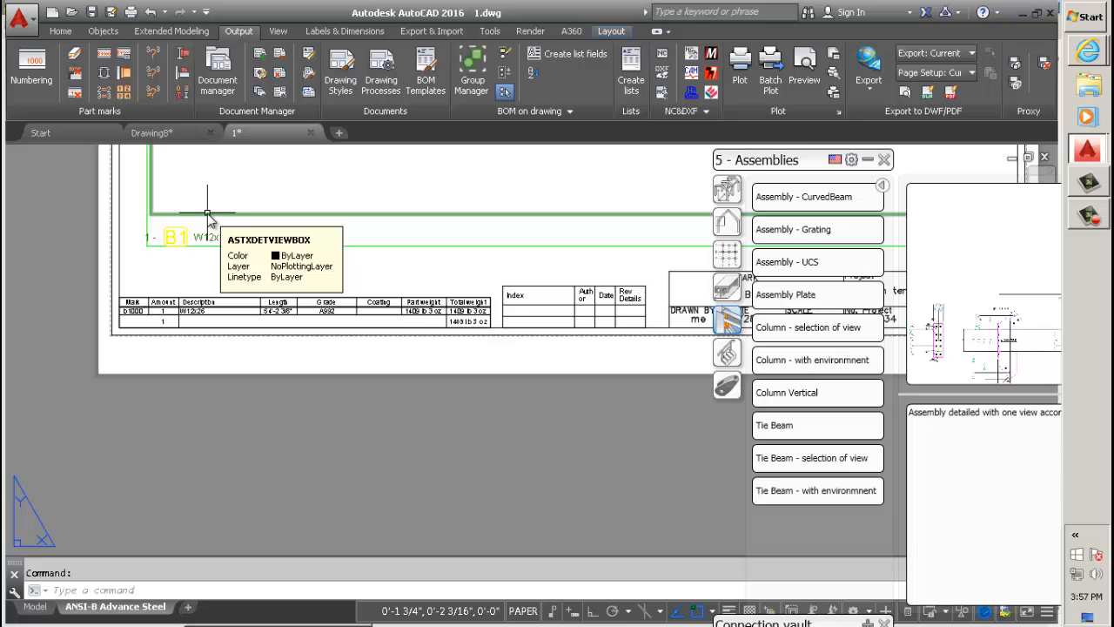
scroll(201, 305, "down", 4)
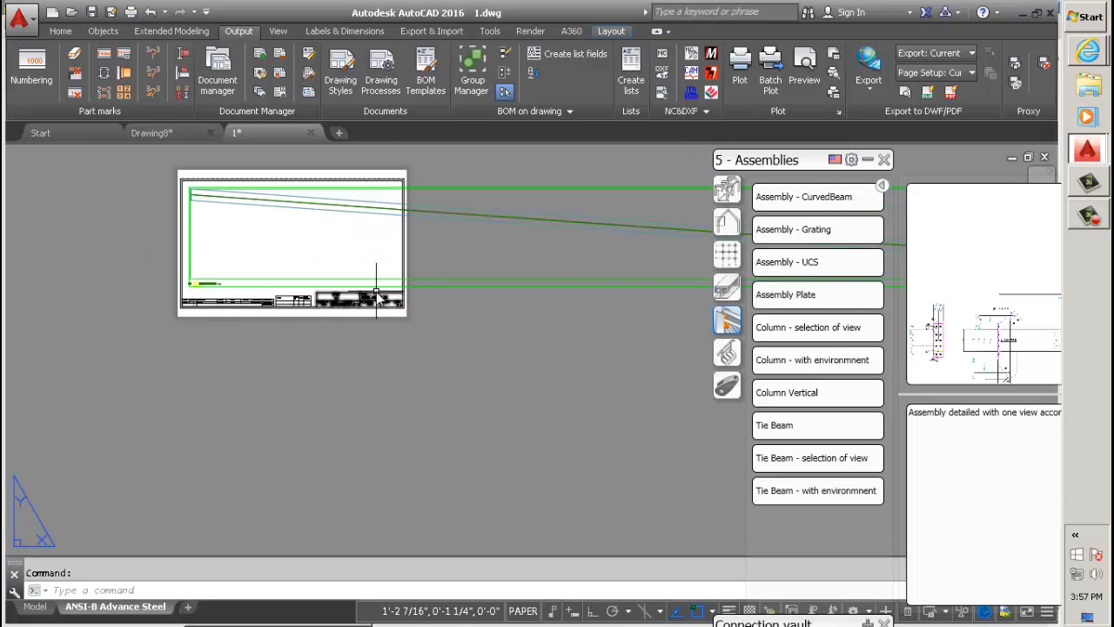
Examine the revision triangle and drawing number in the title block, and briefly look back at the model
left_click(343, 33)
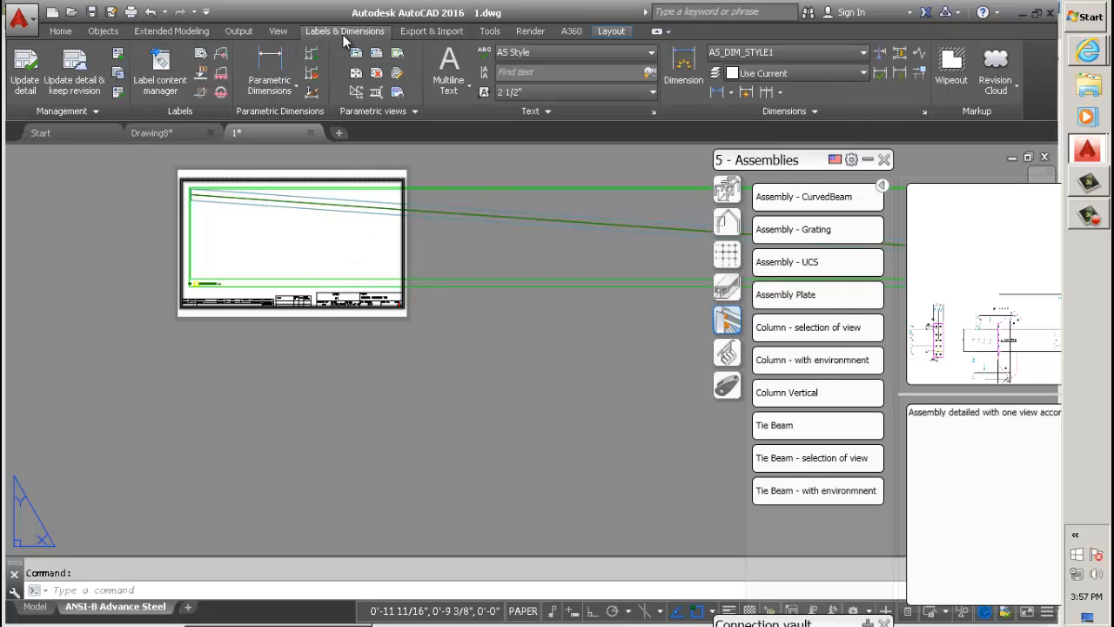
scroll(406, 340, "up", 5)
scroll(425, 383, "up", 2)
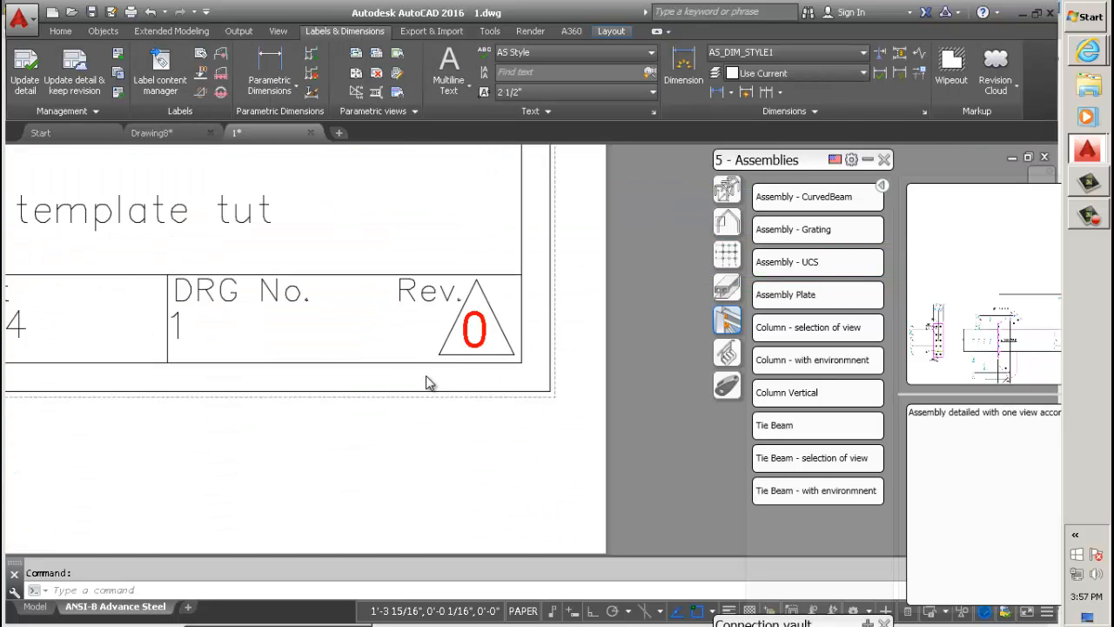
middle_click(431, 383)
middle_click(431, 382)
scroll(225, 396, "up", 5)
scroll(226, 396, "down", 4)
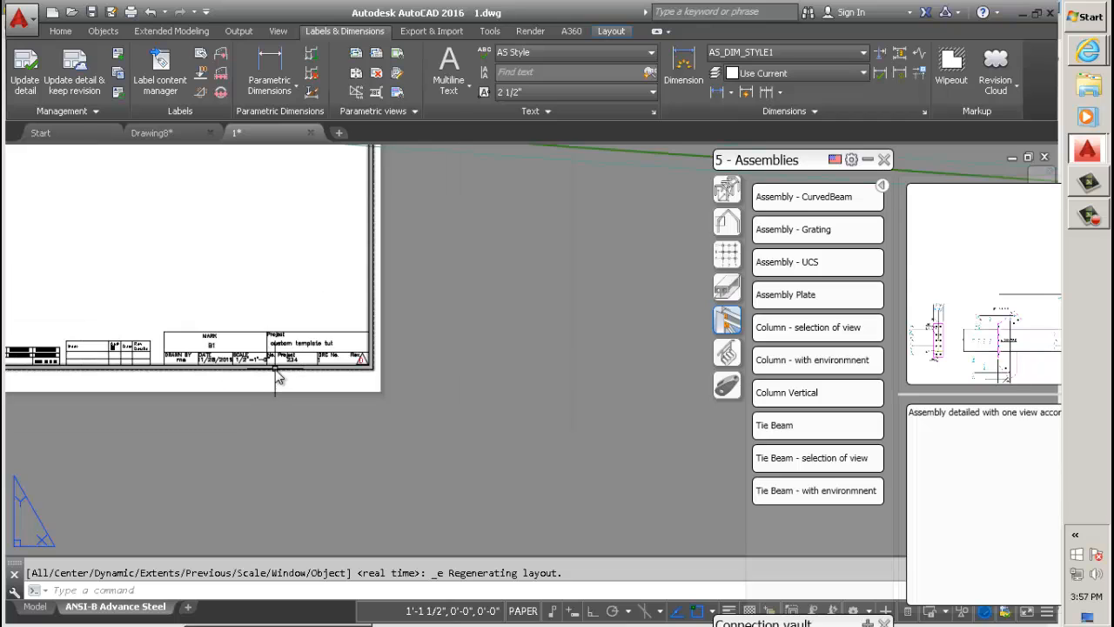
left_click(152, 133)
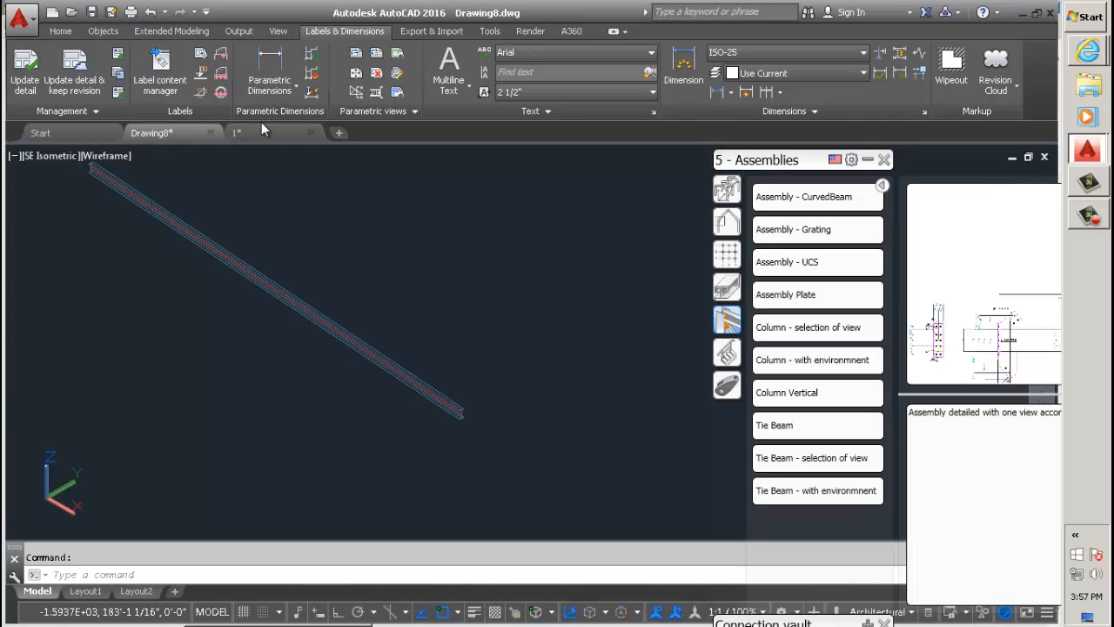
left_click(261, 124)
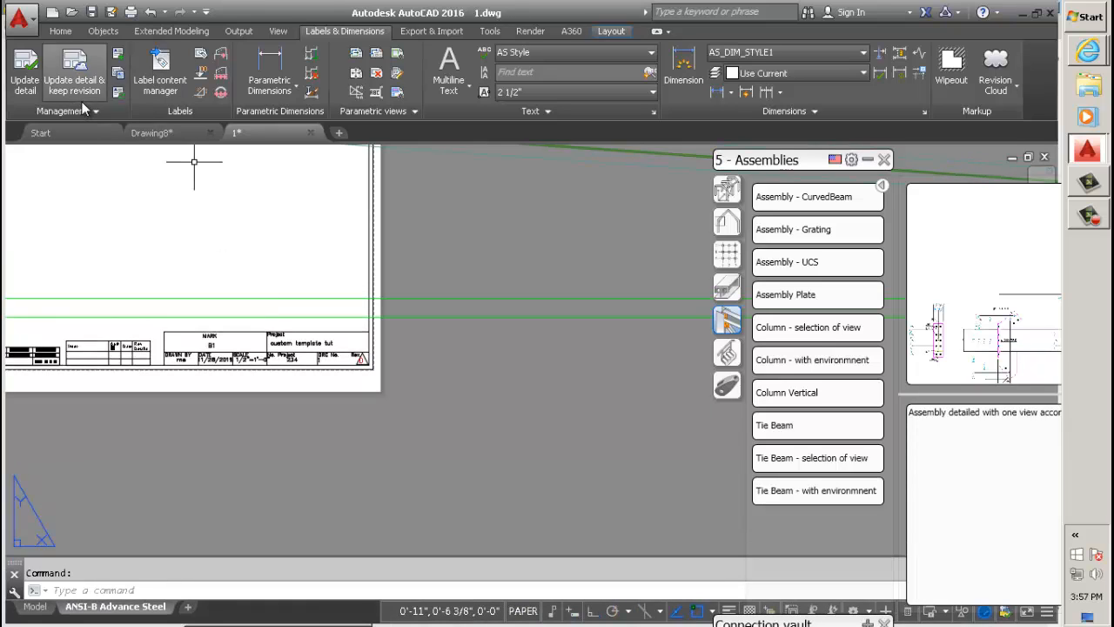
Add a revision mark to detail drawing 1 and accept closing it to open the revised file
left_click(82, 112)
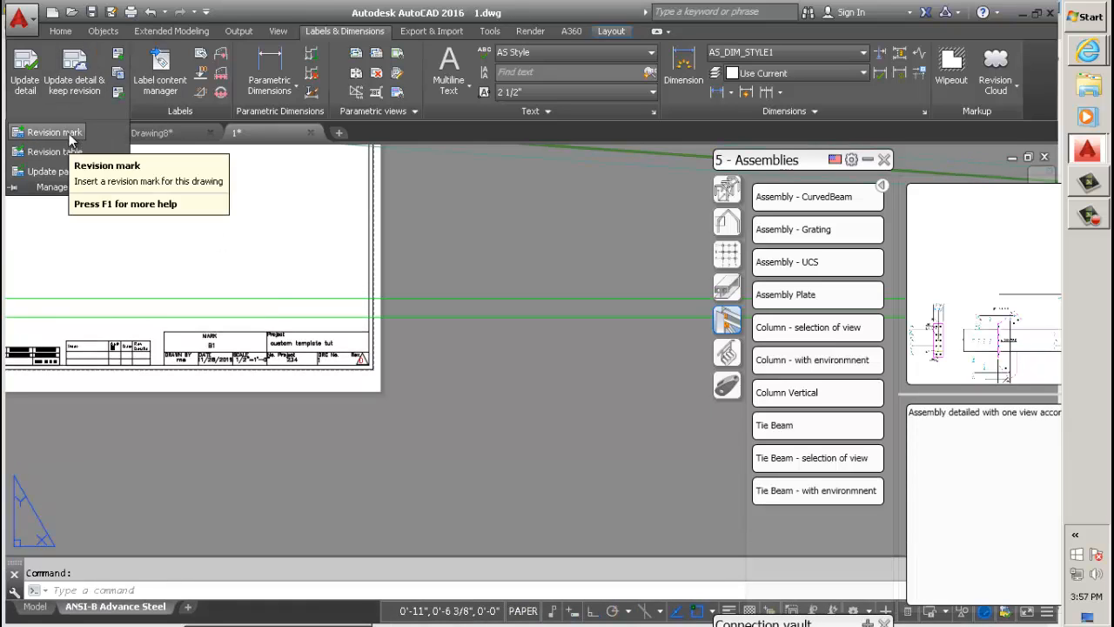
left_click(75, 133)
left_click(599, 361)
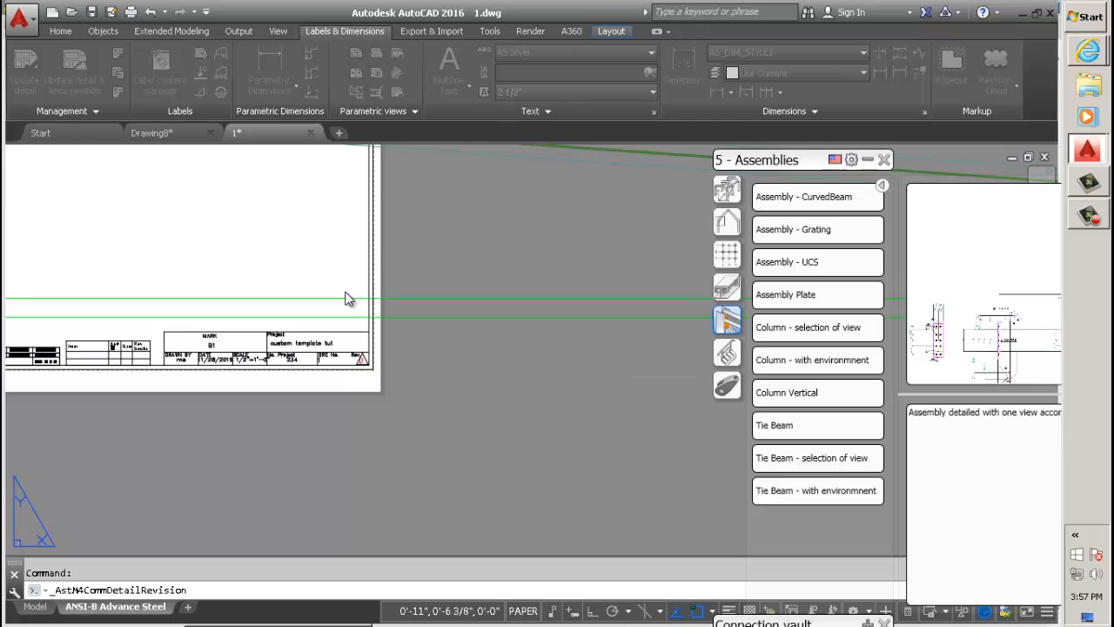
left_click(425, 430)
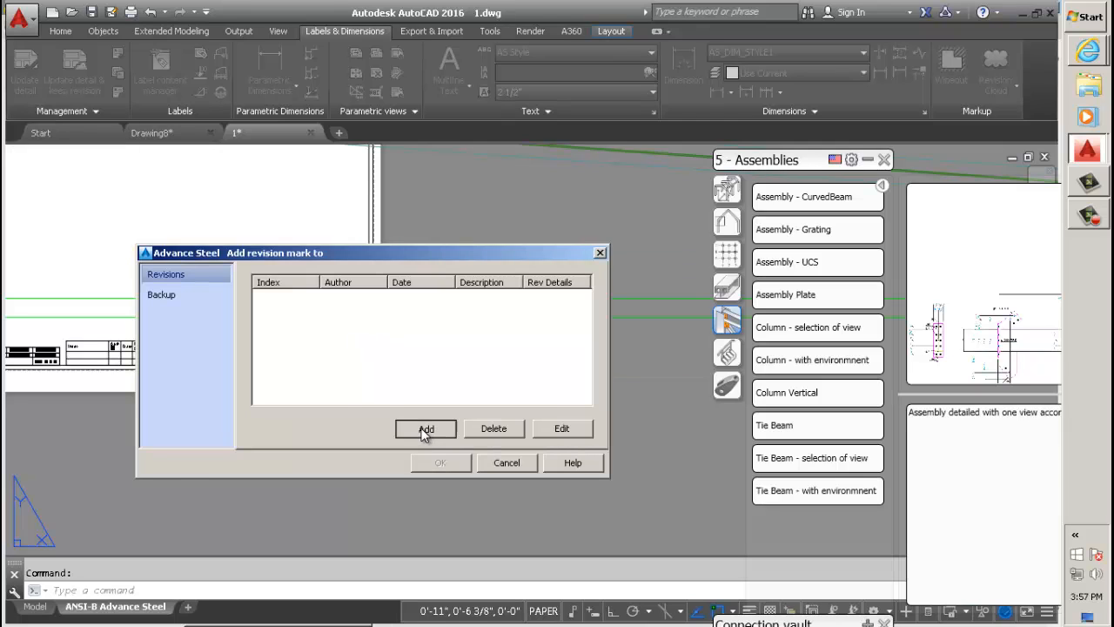
left_click(404, 444)
left_click(441, 462)
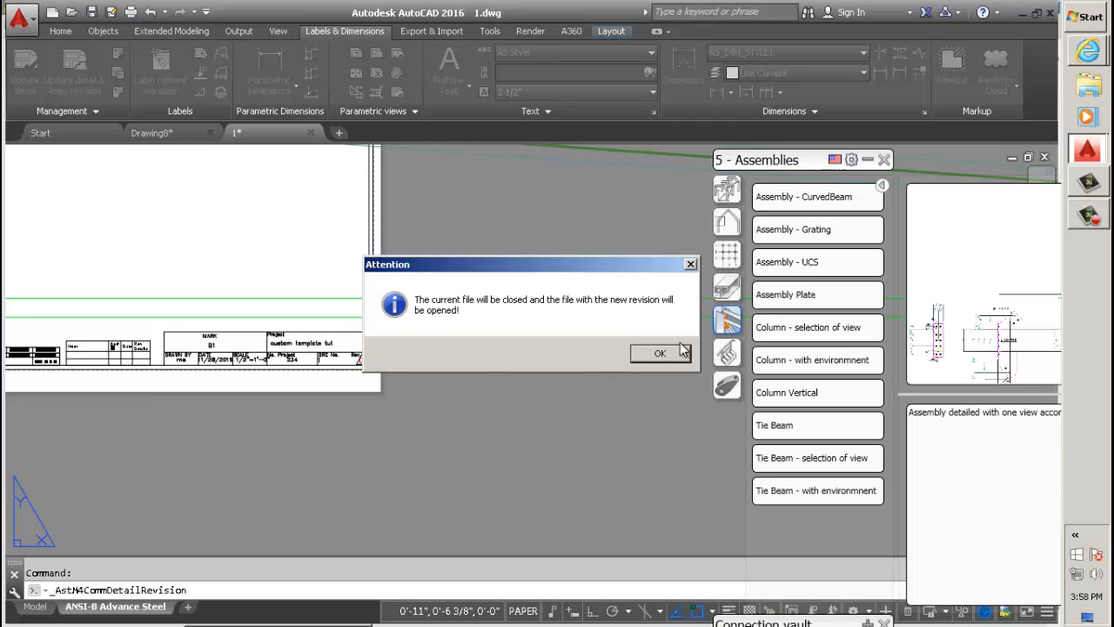
left_click(654, 354)
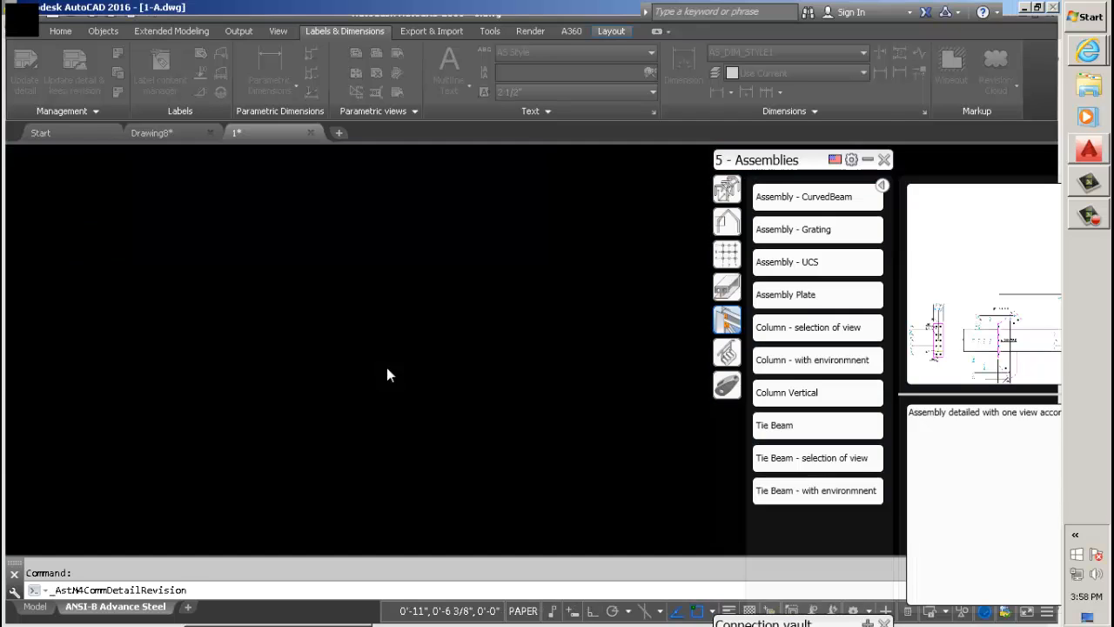
Check the revision mark and revision table in drawing 1-A, and close the drawing with its changes saved
scroll(366, 362, "up", 8)
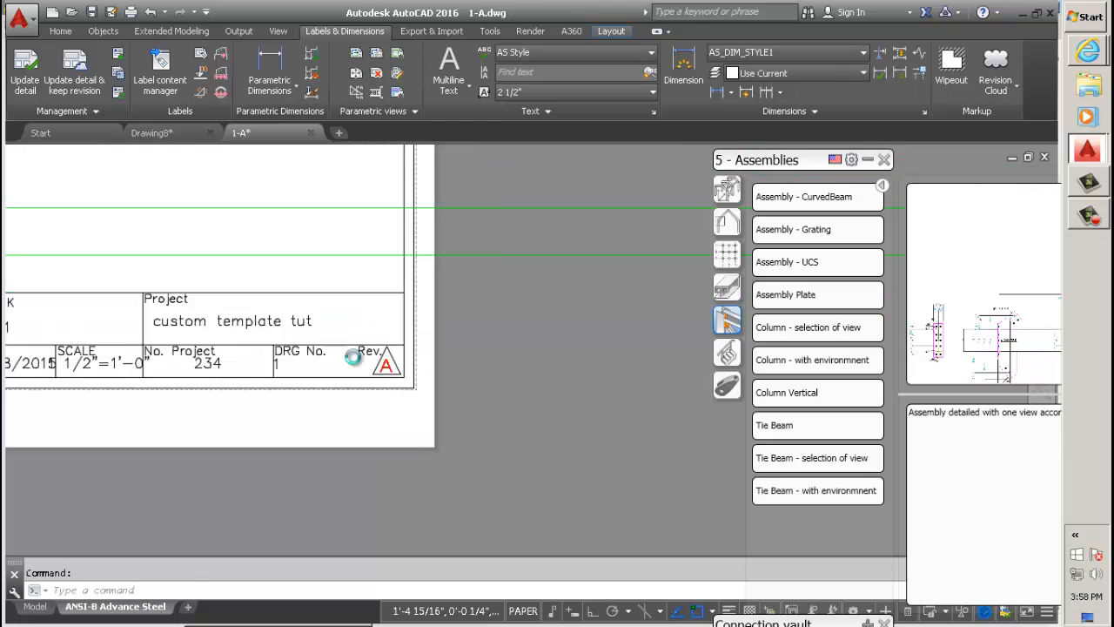
scroll(366, 363, "down", 6)
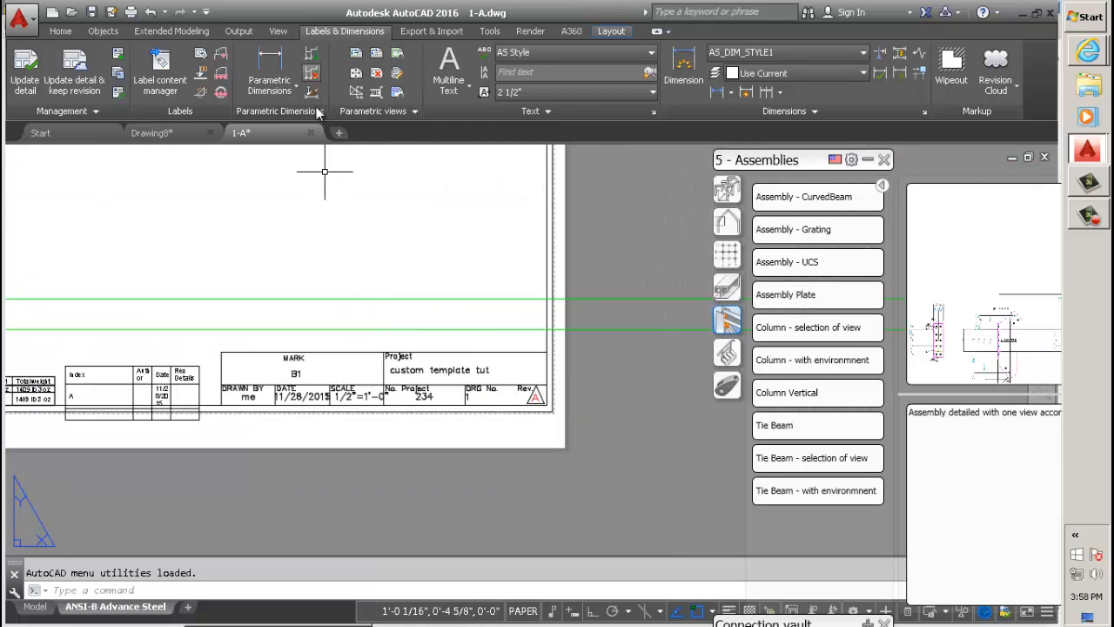
left_click(311, 132)
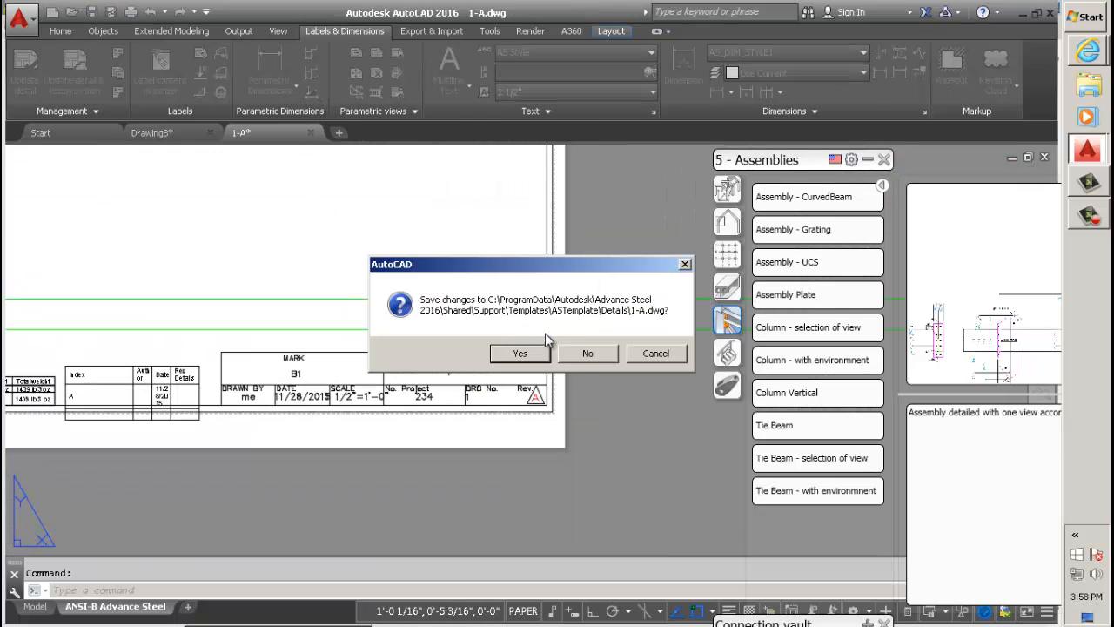
left_click(539, 351)
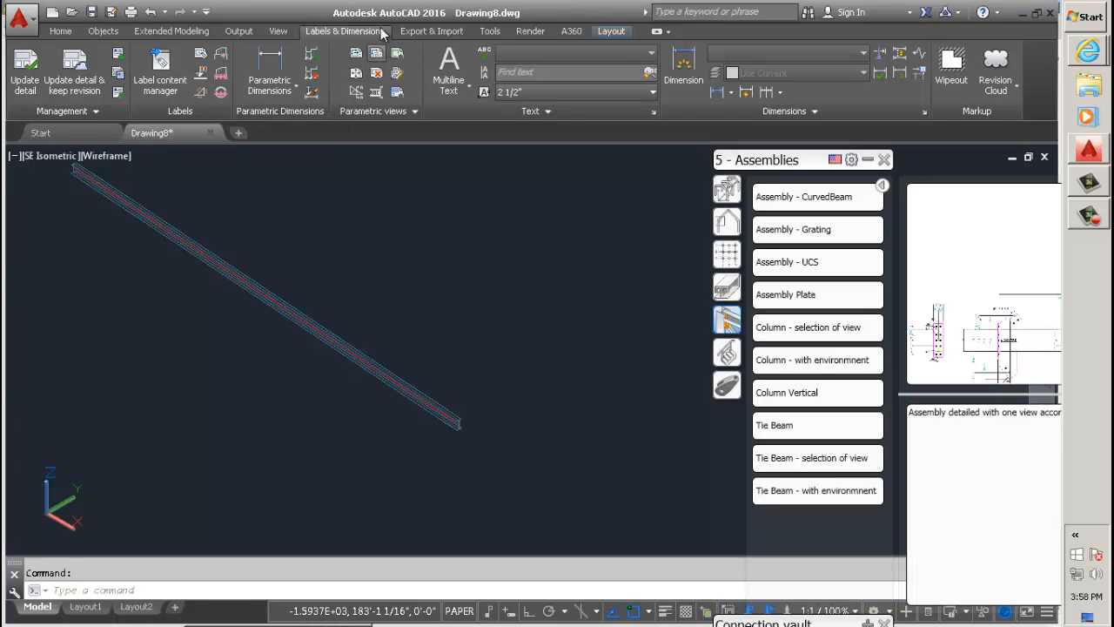
Add revision mark B to both up-to-date detail entries of 1-A.dwg in the Document Manager, leaving author and description blank
left_click(235, 31)
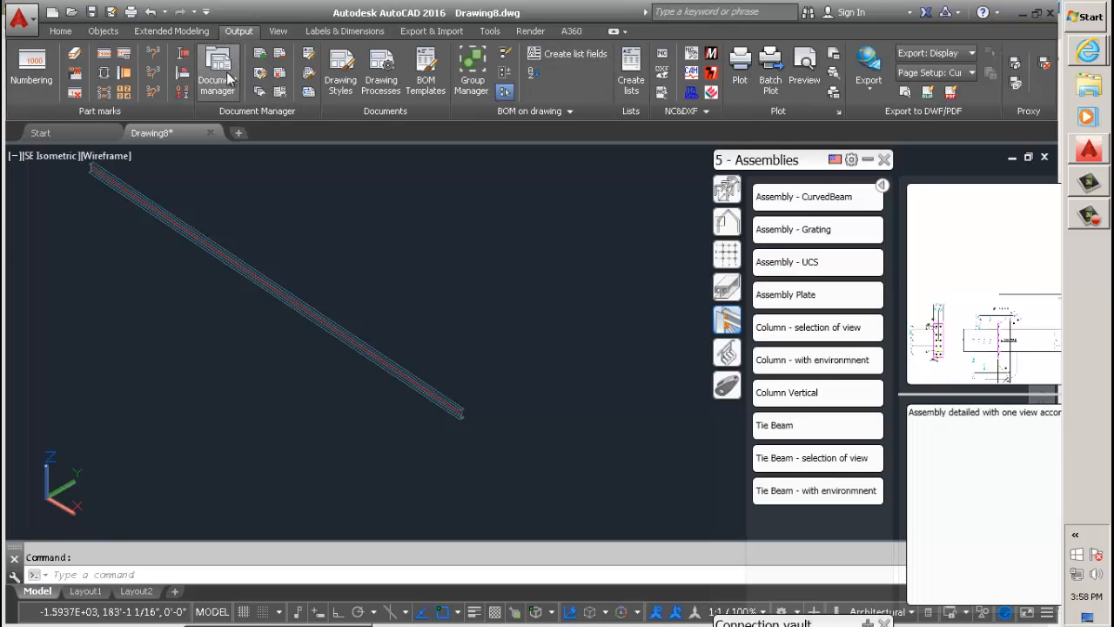
left_click(219, 73)
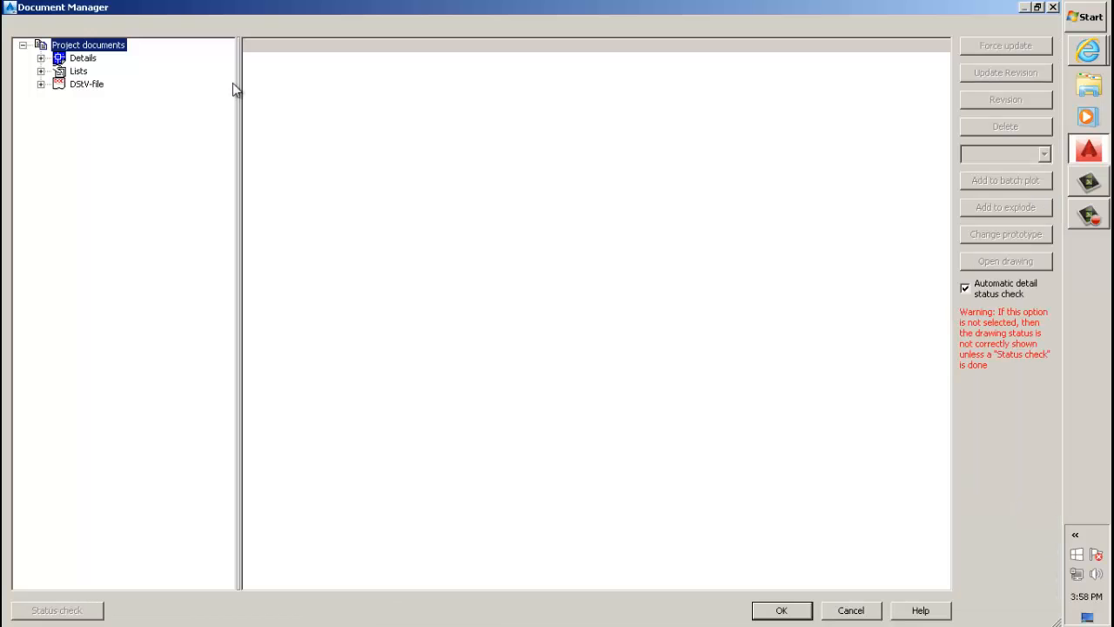
left_click(41, 57)
left_click(105, 72)
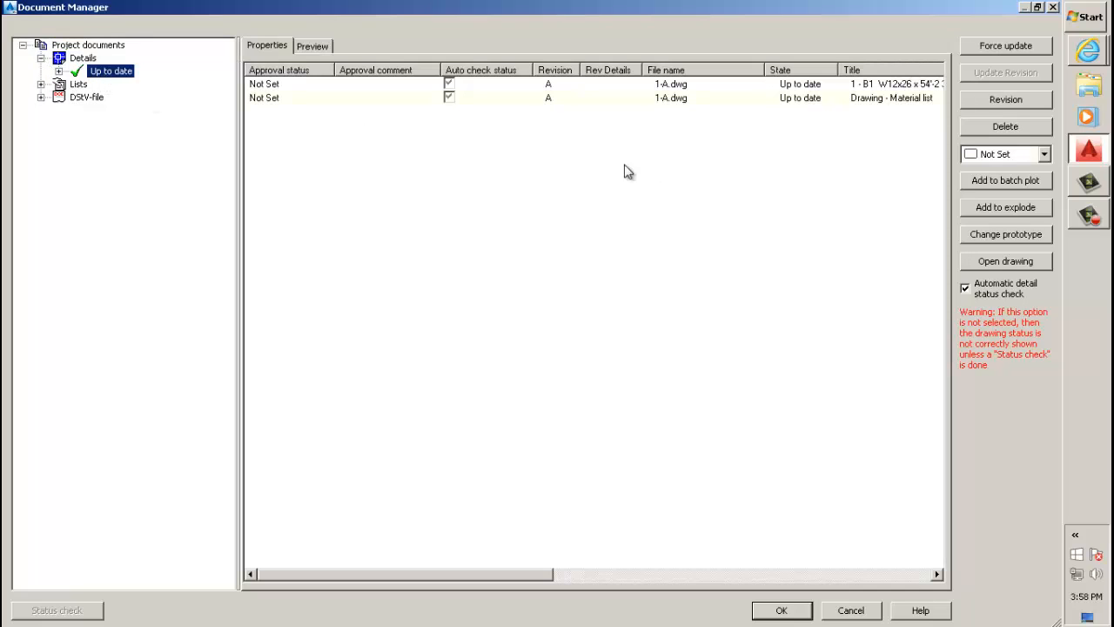
left_click(621, 85)
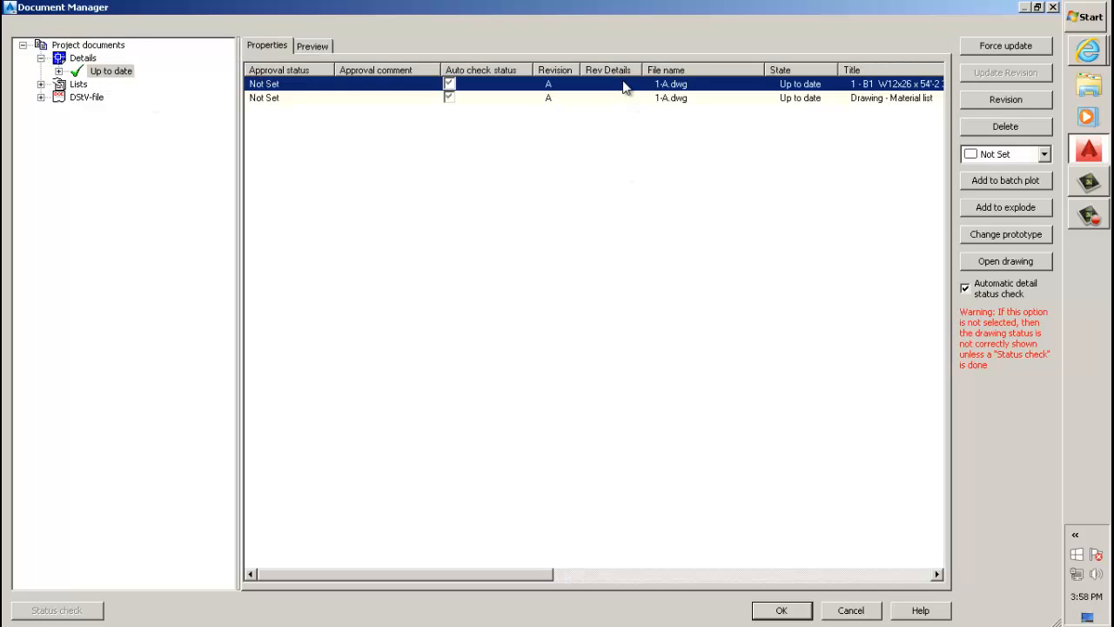
key("shift+Down")
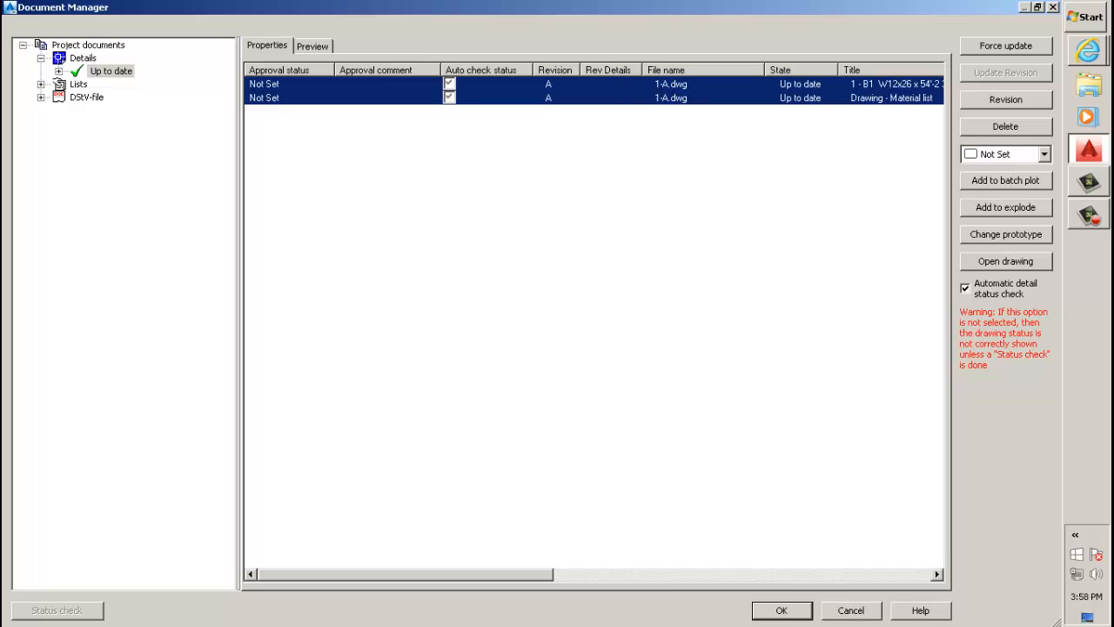
left_click(999, 101)
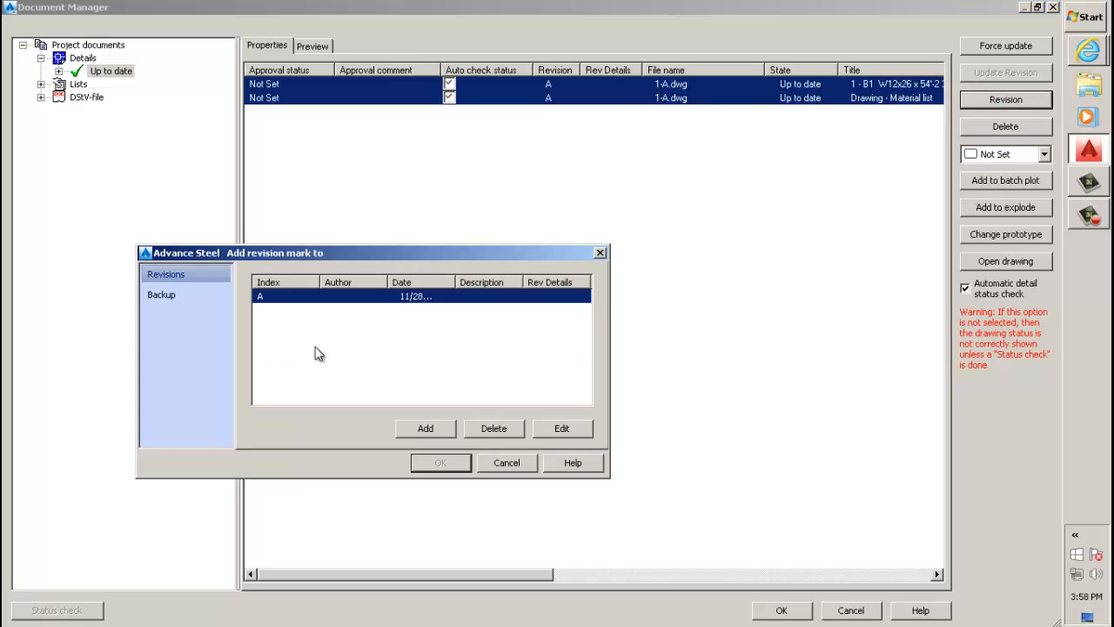
left_click(427, 426)
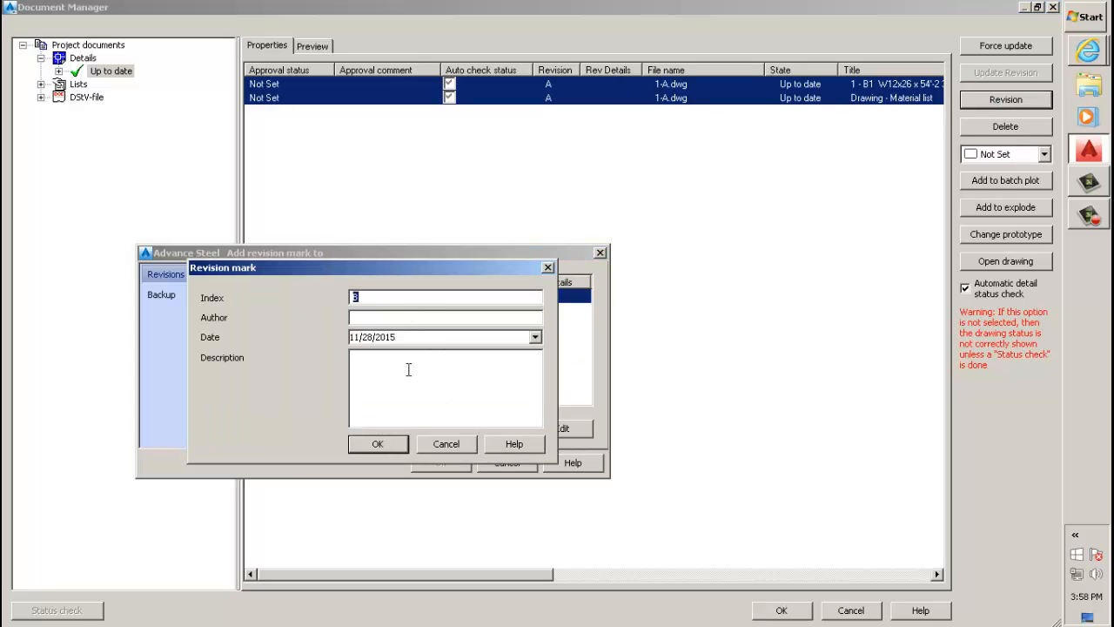
left_click(377, 444)
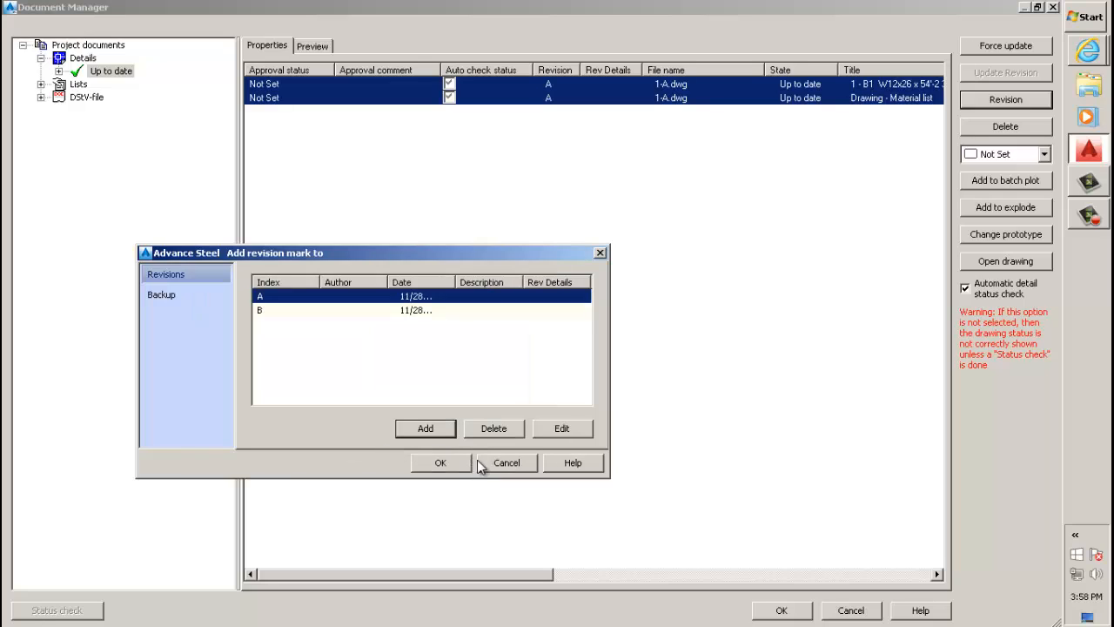
left_click(438, 458)
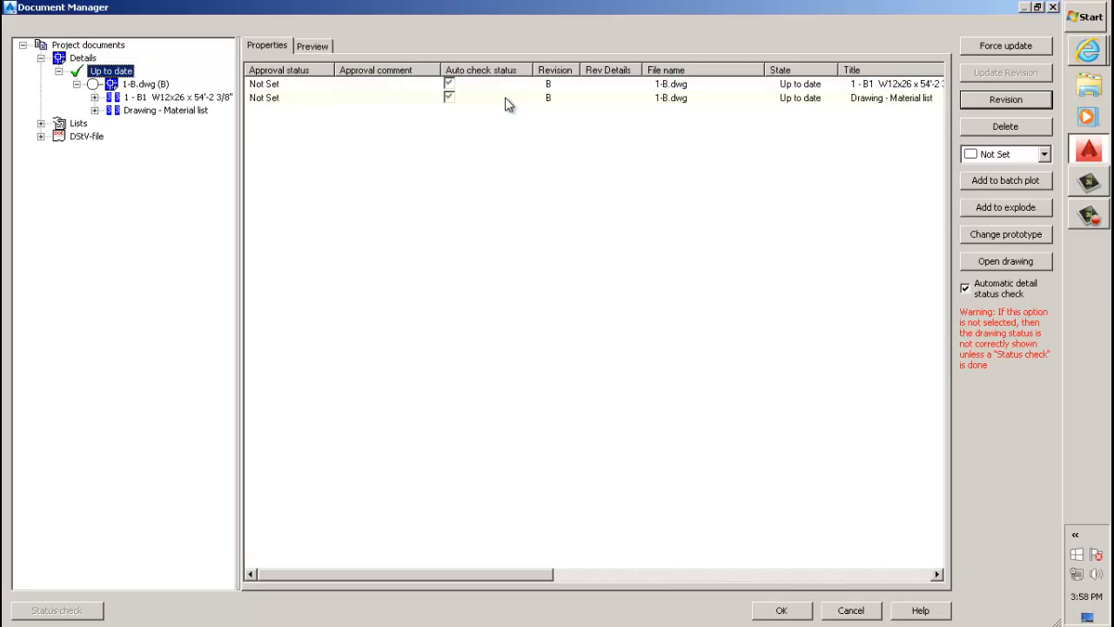
Open the revised drawing 1-B from the Document Manager and examine its title block revision mark and revision table
left_click(550, 85)
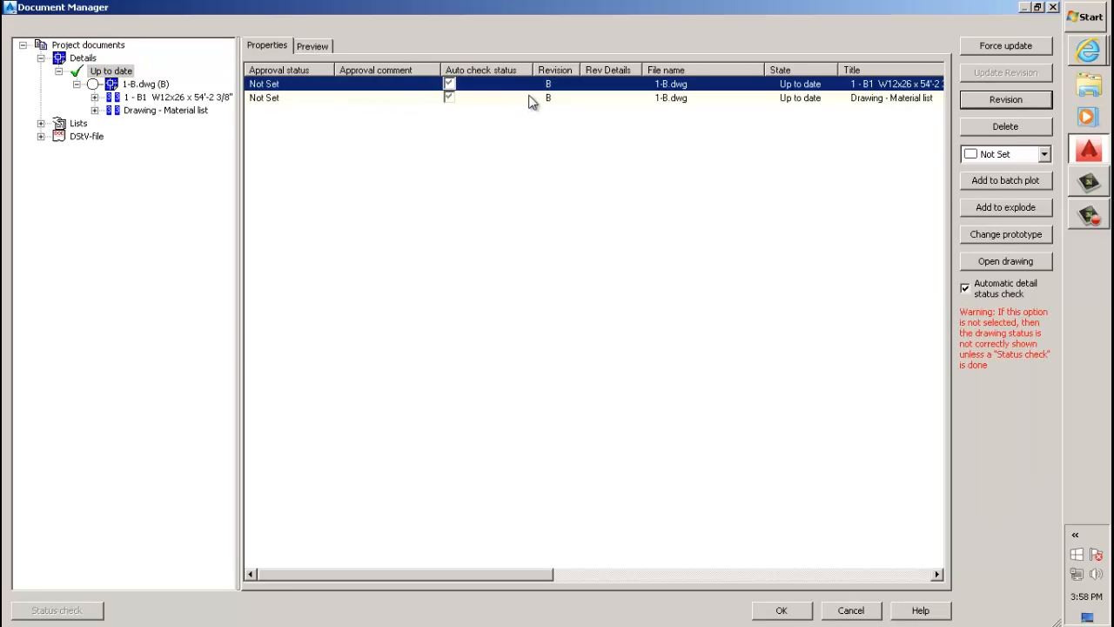
left_click(1003, 265)
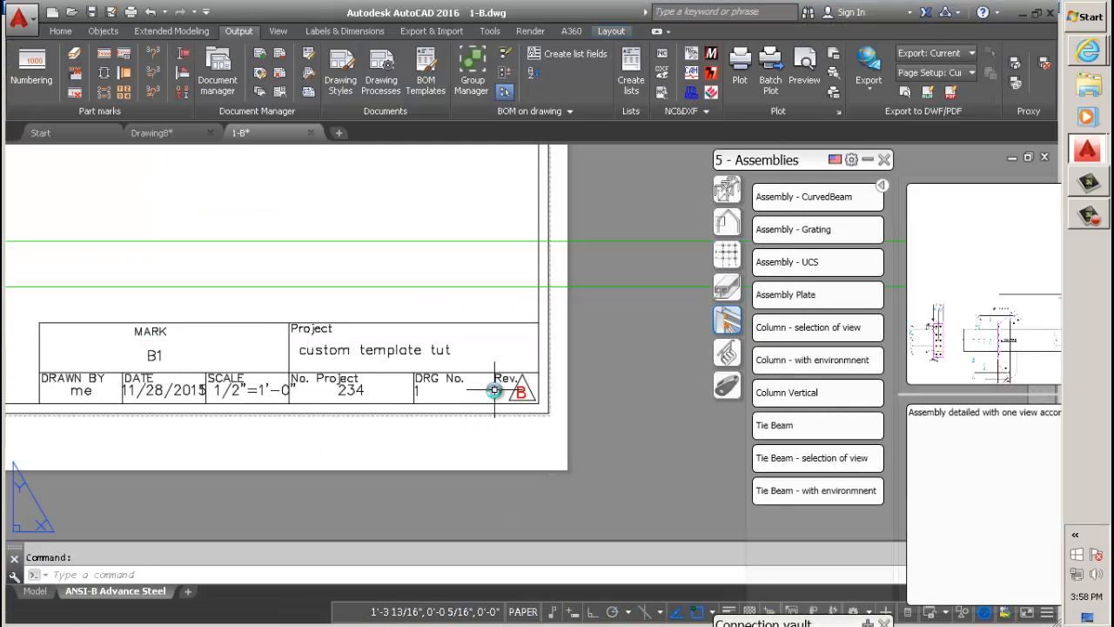
scroll(310, 316, "up", 4)
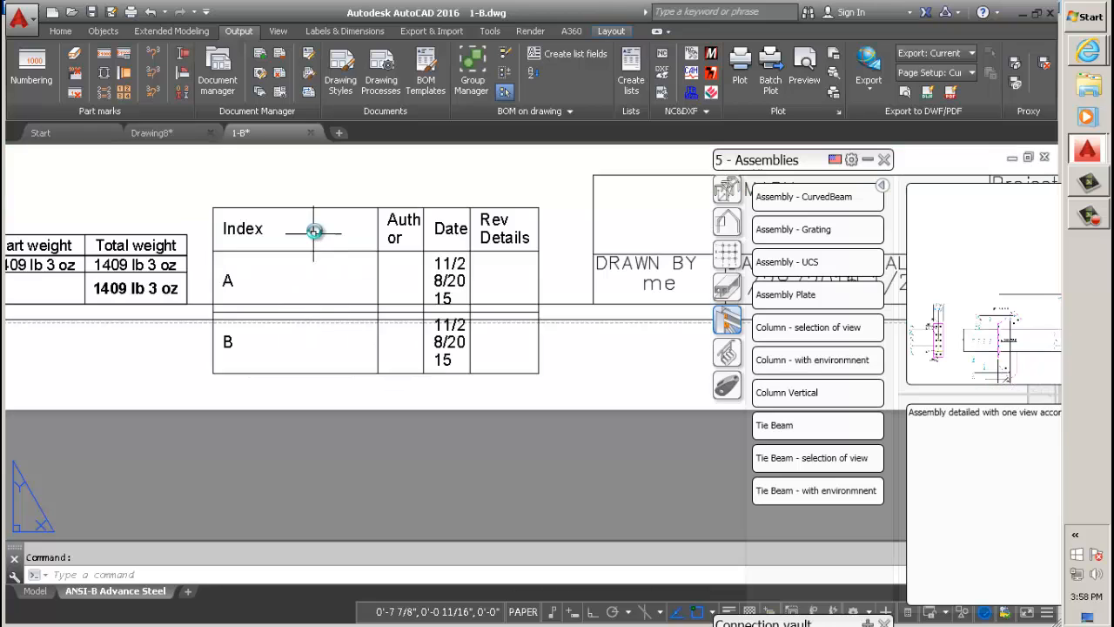
left_click(312, 250)
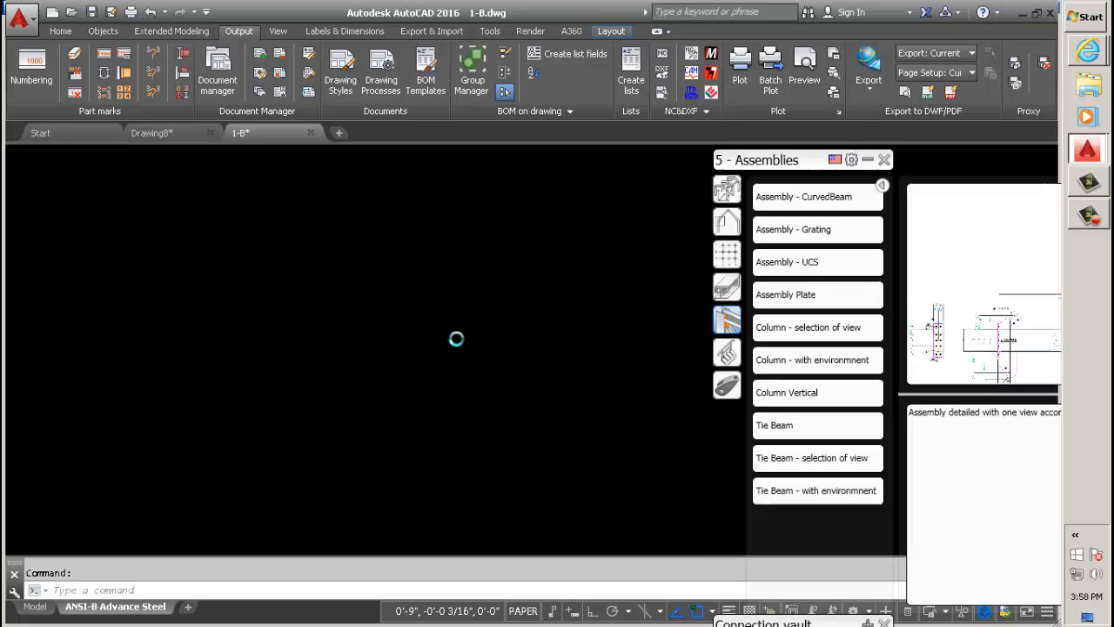
double_click(456, 343)
key("Escape")
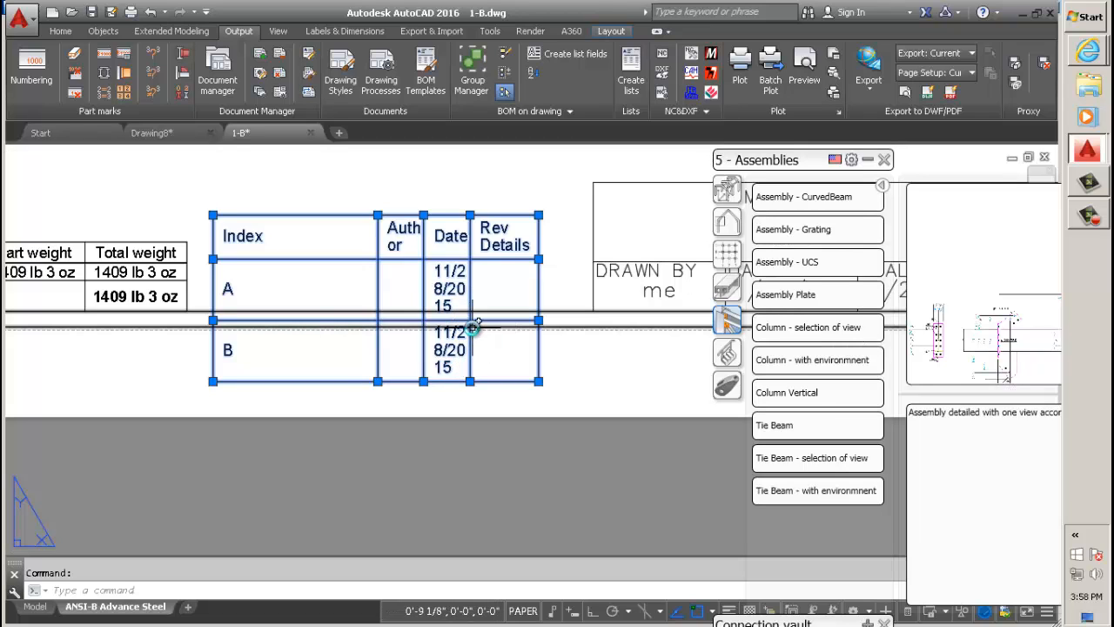
key("Escape")
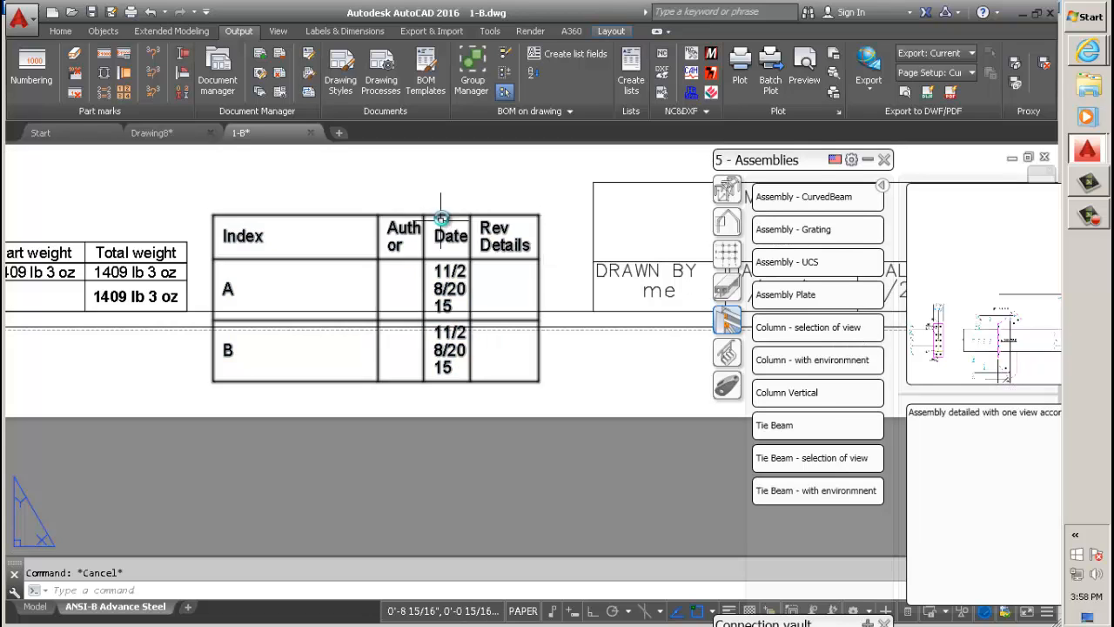
Review the beam label, parts list and title block of drawing 1-B, and close it with its changes saved
scroll(435, 351, "down", 8)
scroll(229, 331, "up", 6)
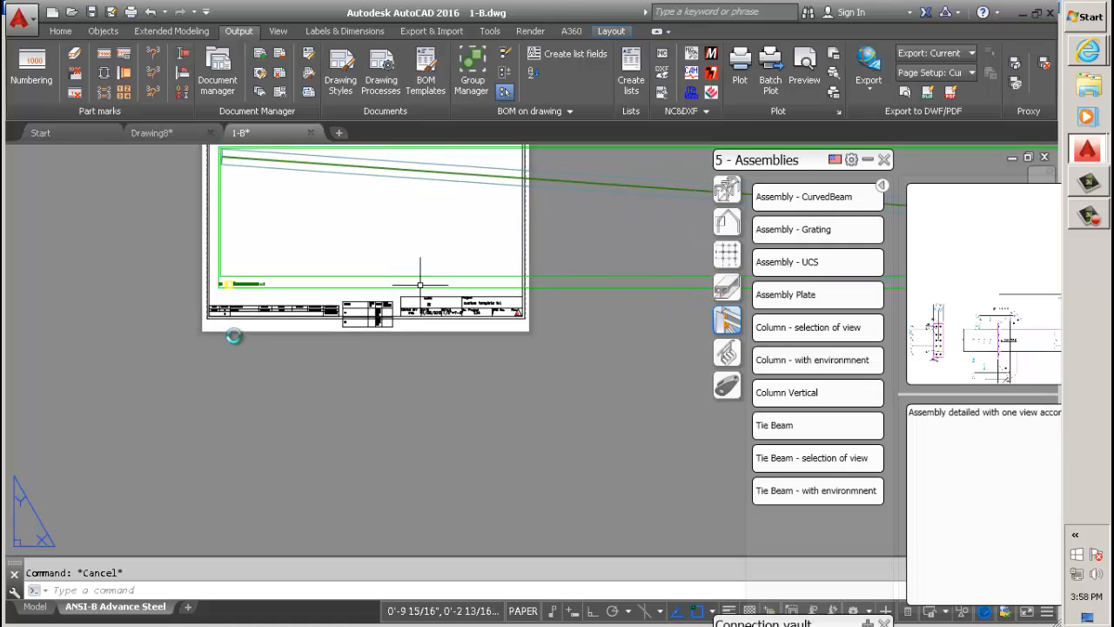
scroll(261, 355, "down", 6)
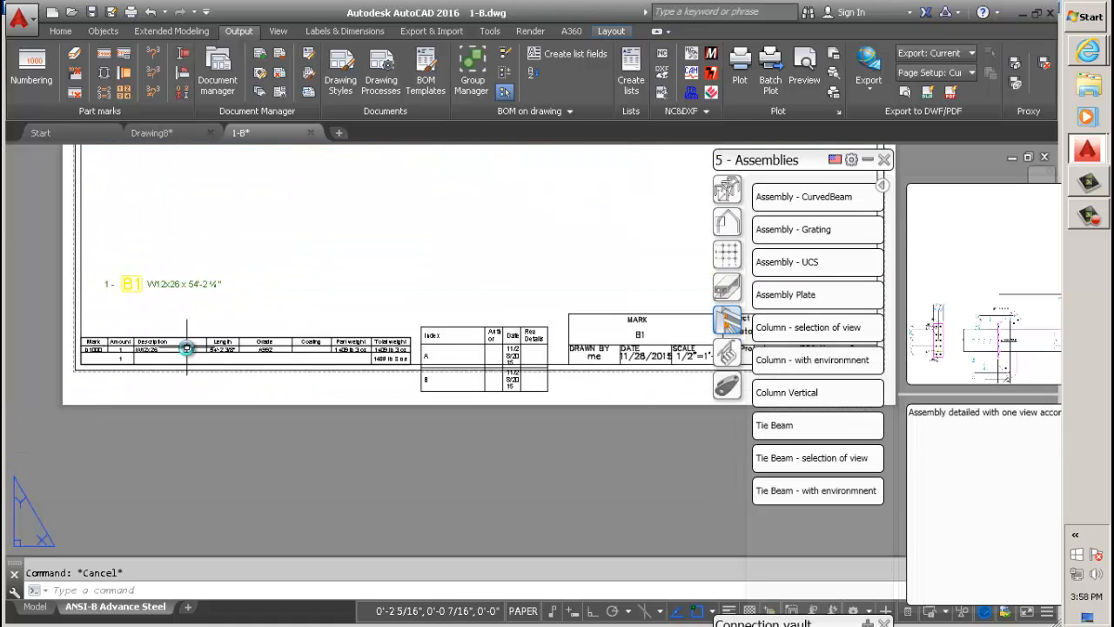
middle_click_drag(366, 369, 186, 366)
scroll(381, 349, "up", 5)
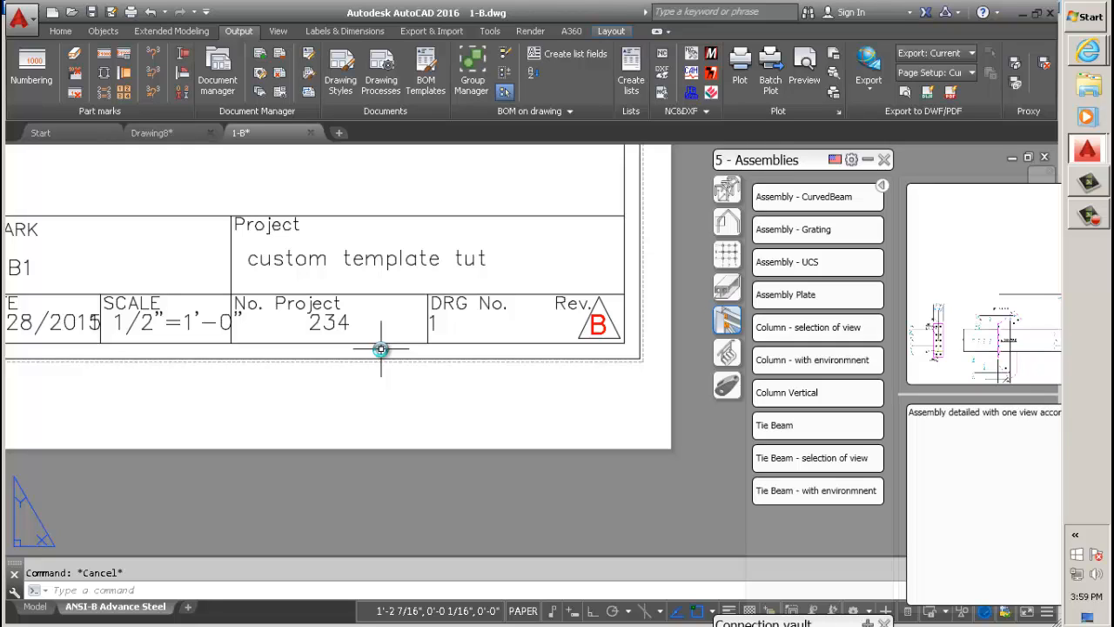
scroll(572, 205, "down", 4)
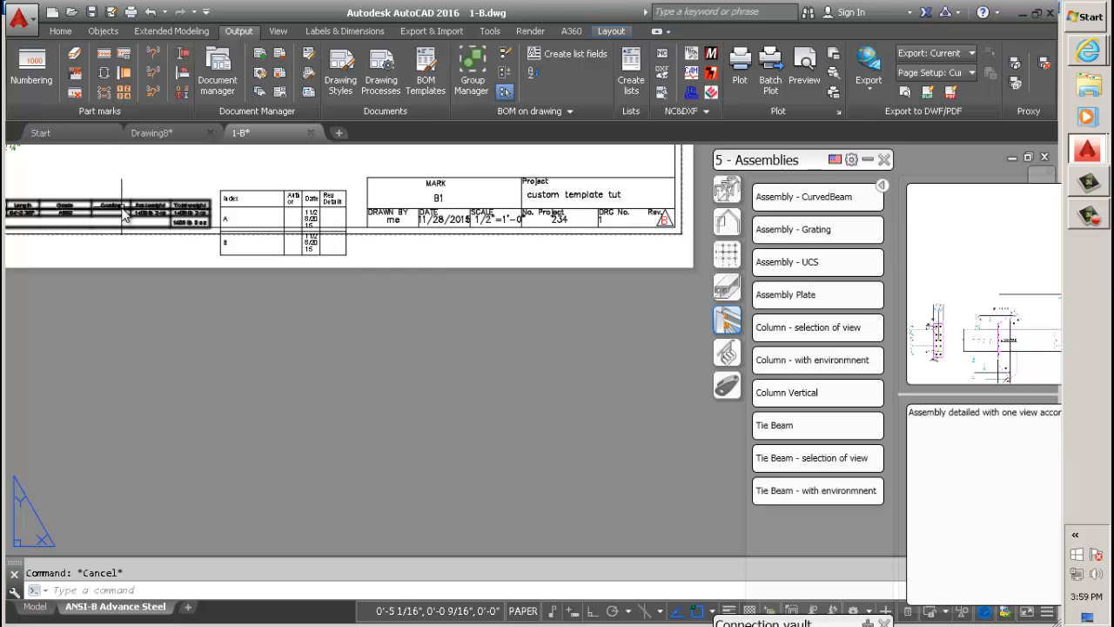
middle_click_drag(124, 216, 239, 313)
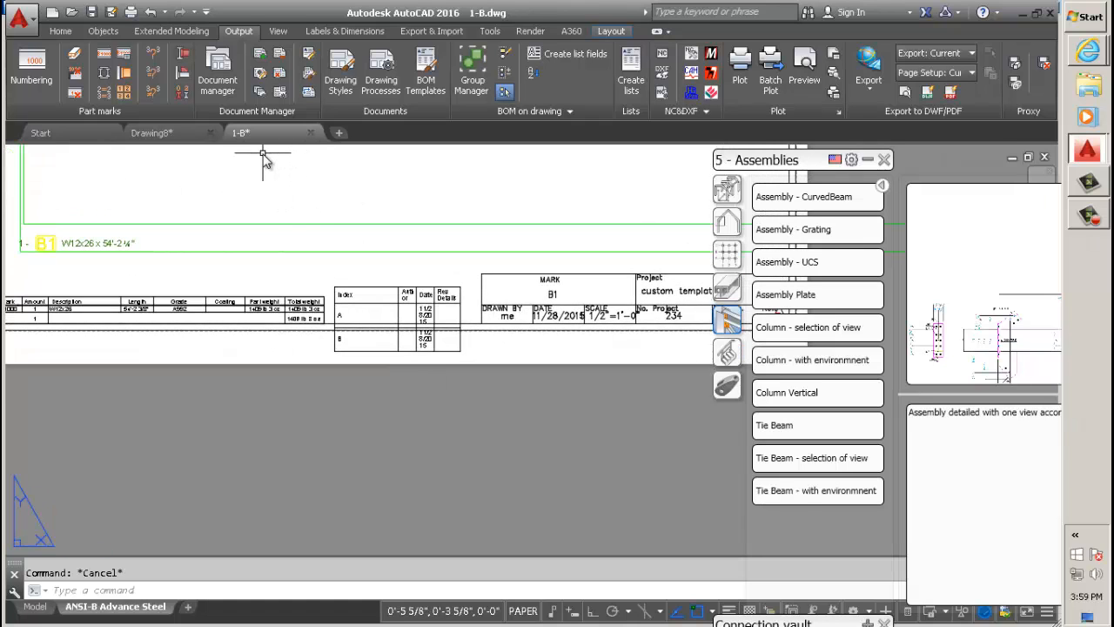
left_click(311, 132)
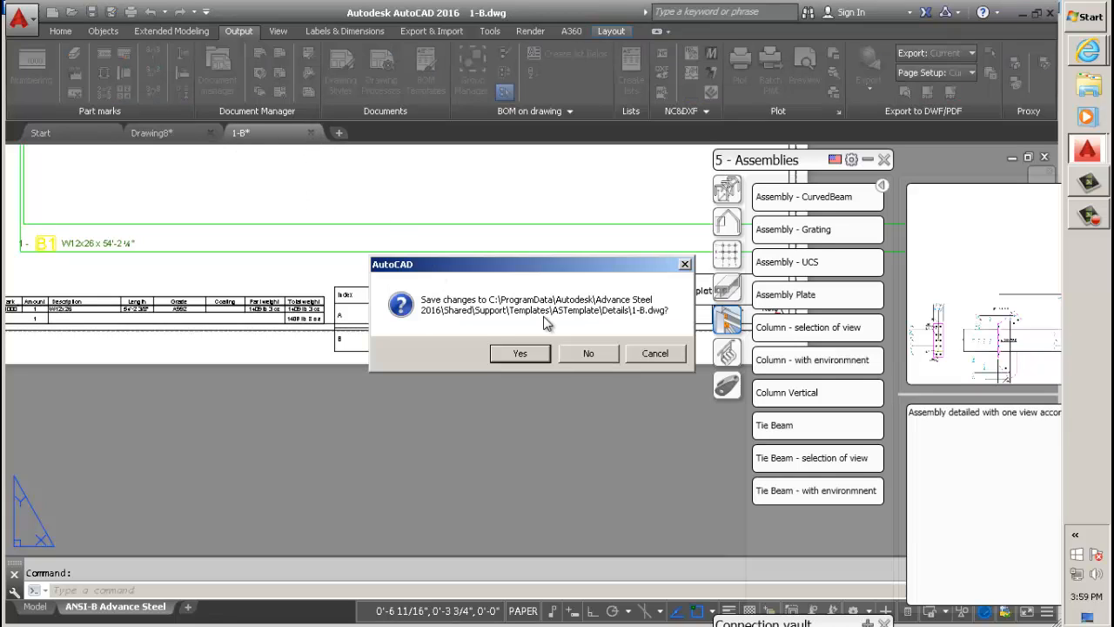
left_click(520, 354)
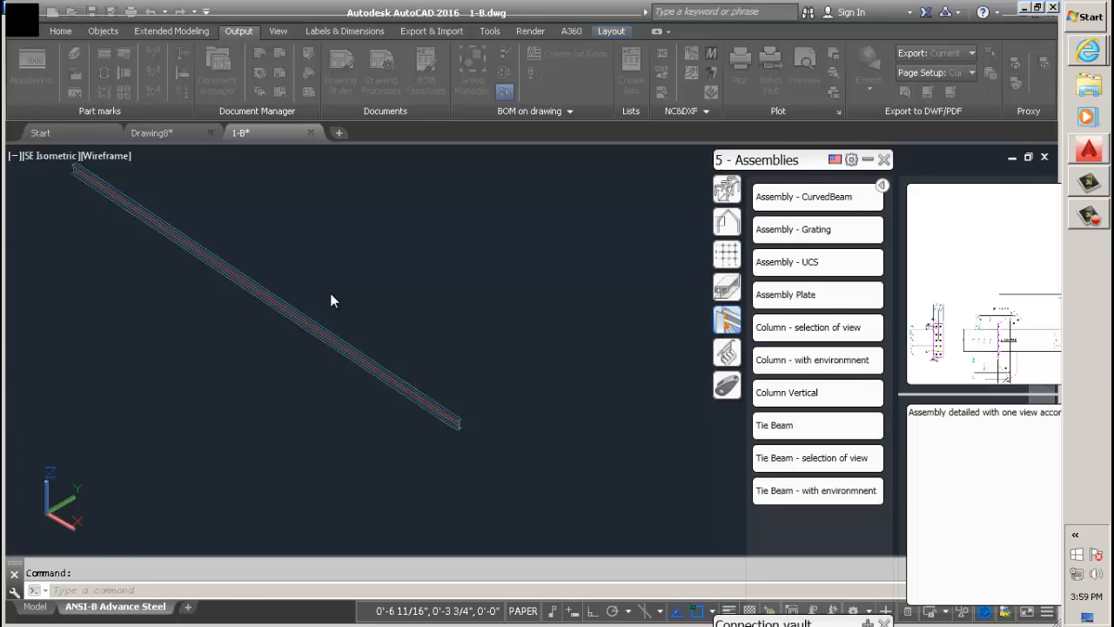